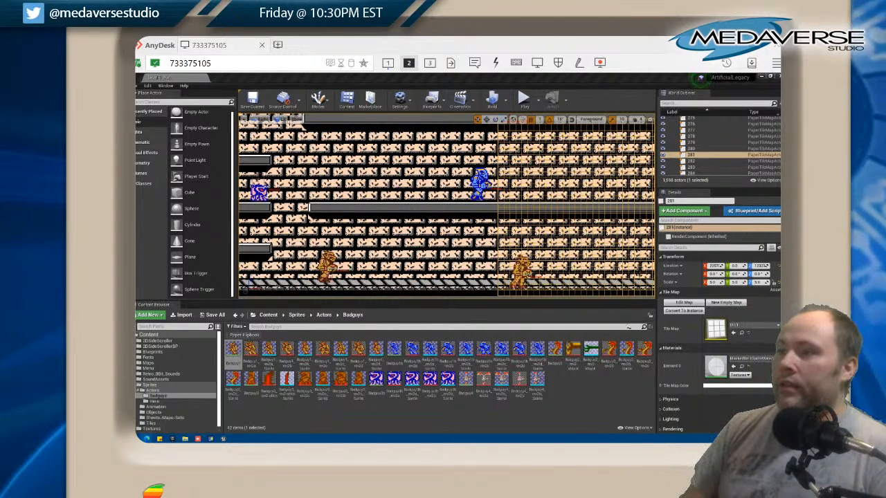
Switch to GraphicsGale and close the four brown Badguy1 sprite images, leaving the numbered palette chart open
scroll(199, 227, "up", 1)
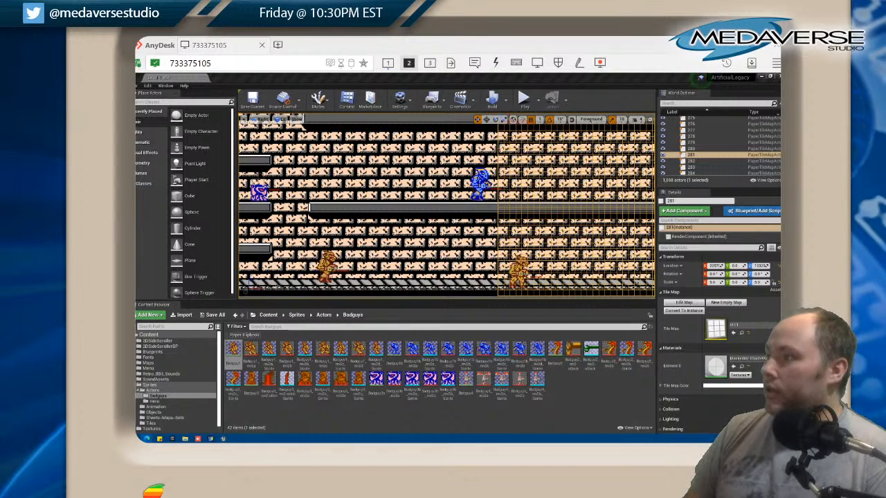
left_click(212, 438)
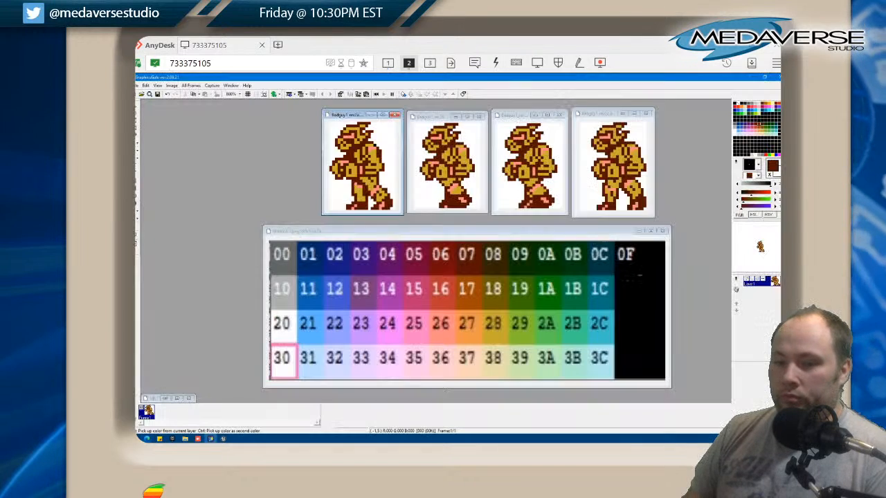
left_click(394, 115)
left_click(480, 116)
left_click(559, 115)
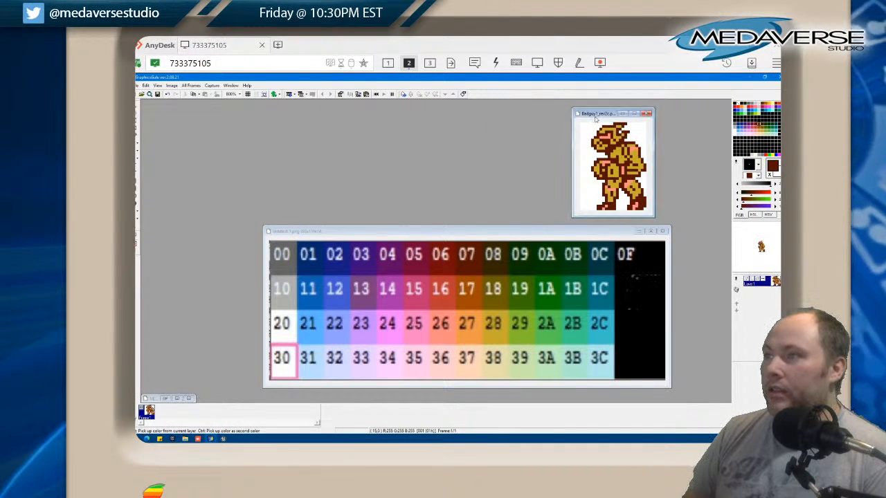
left_click(646, 115)
Open the four blue sprite images Badguy1b_rev2a through Badguy1b_rev2d from the badguys_sprites folder
left_click(137, 86)
left_click(148, 102)
left_click(459, 191)
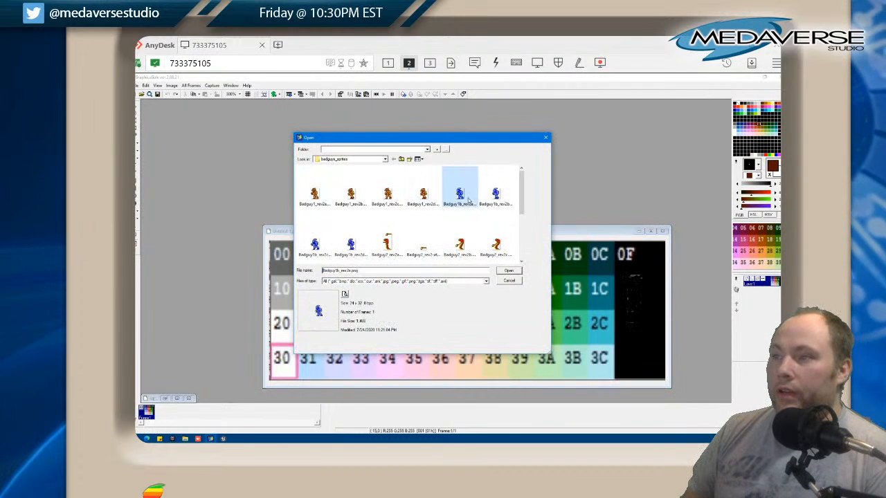
left_click(351, 243, "shift")
left_click(497, 271)
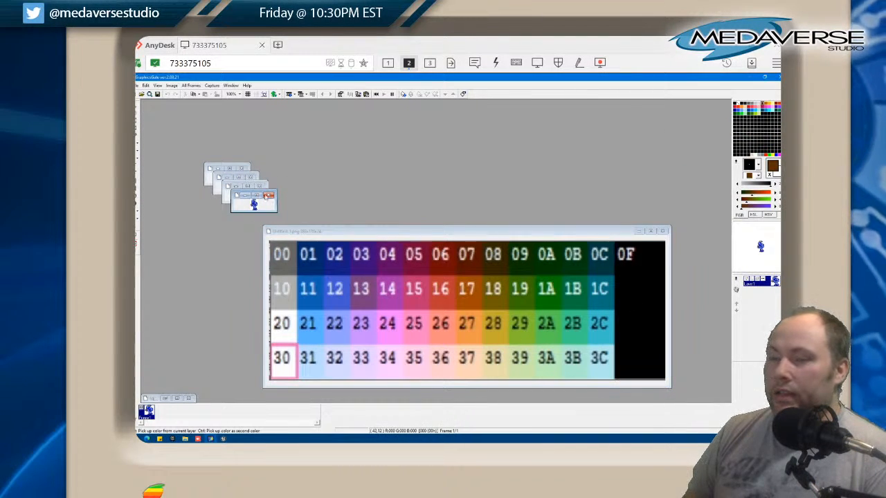
Zoom the Badguy1b_rev2d and rev2c sprites to 500% and place their windows side by side above the palette chart
left_click(240, 94)
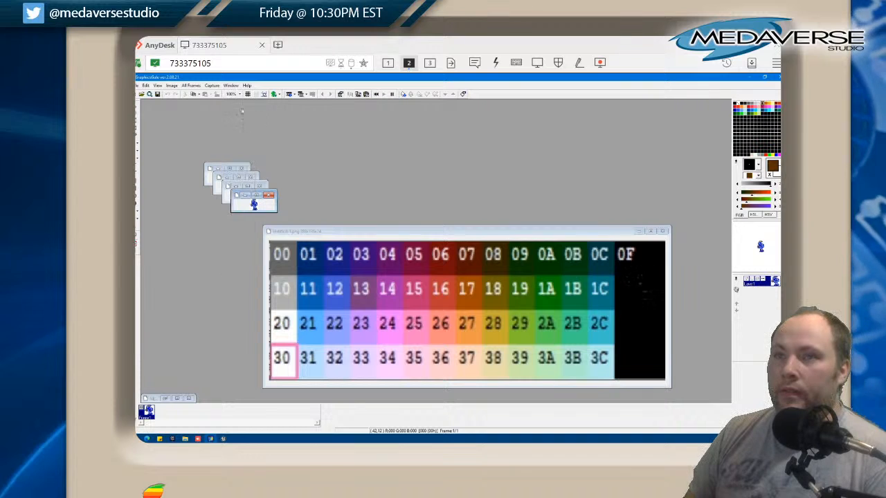
left_click(236, 186)
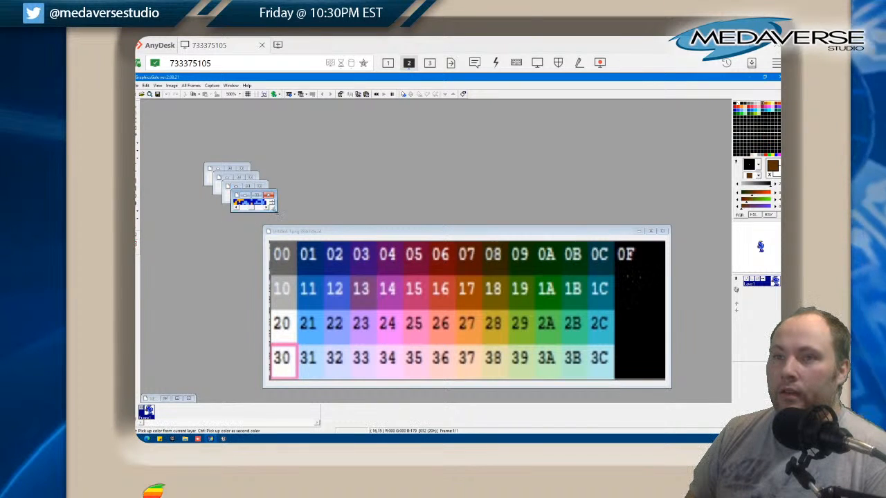
left_click_drag(244, 195, 437, 119)
left_click(236, 189)
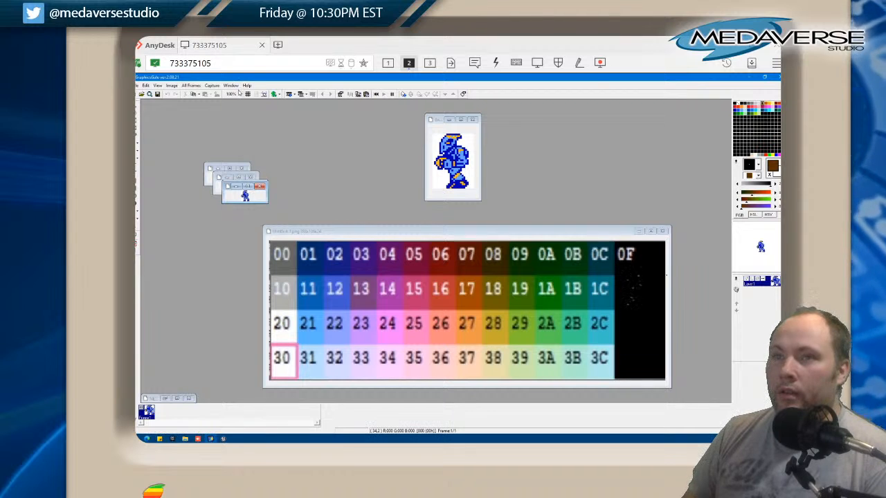
left_click(235, 94)
left_click(236, 186)
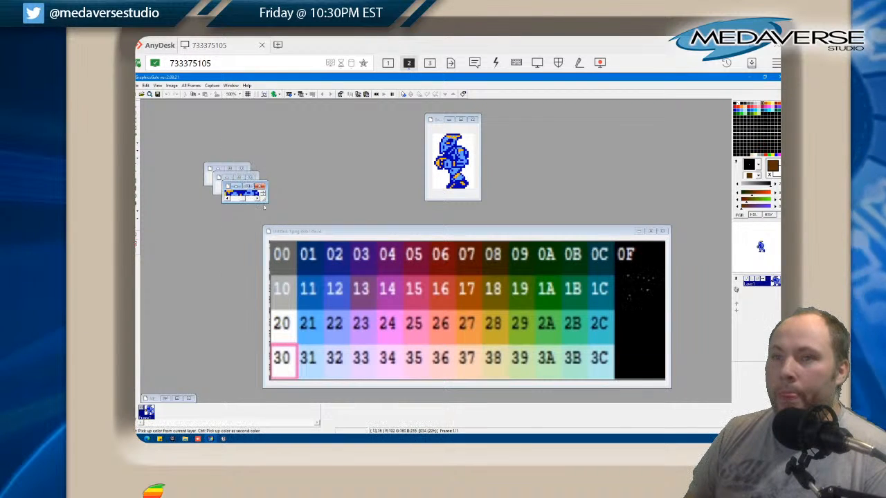
left_click_drag(249, 186, 374, 114)
Zoom the Badguy1b_rev2b and rev2a sprites to 500% and line their windows up with the other two above the chart
left_click(234, 184)
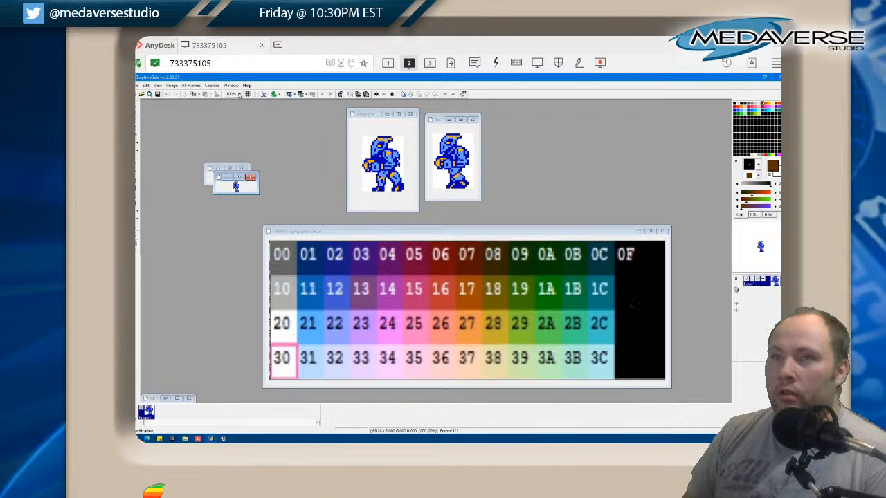
left_click(235, 95)
left_click(244, 188)
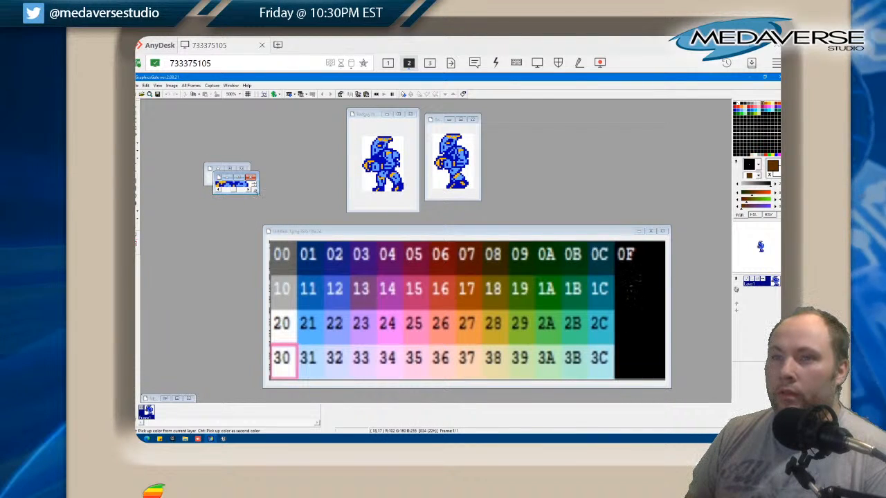
left_click_drag(250, 174, 296, 123)
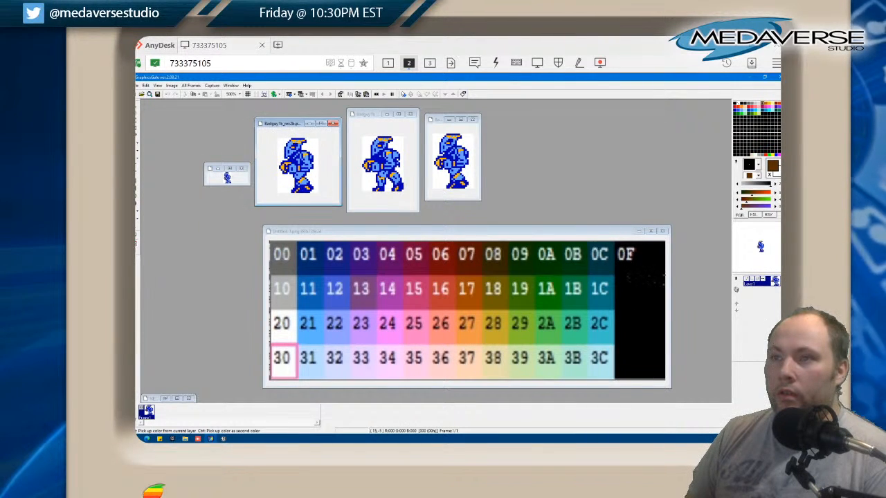
left_click(219, 164)
left_click(240, 94)
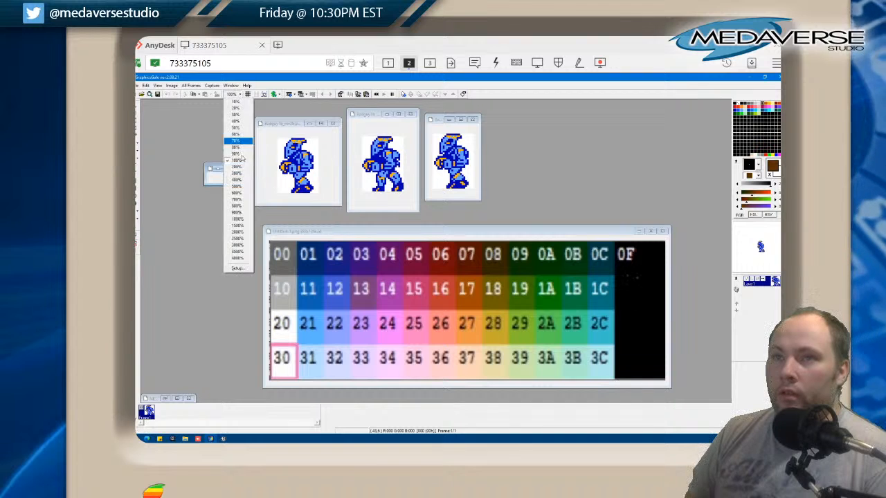
left_click(239, 187)
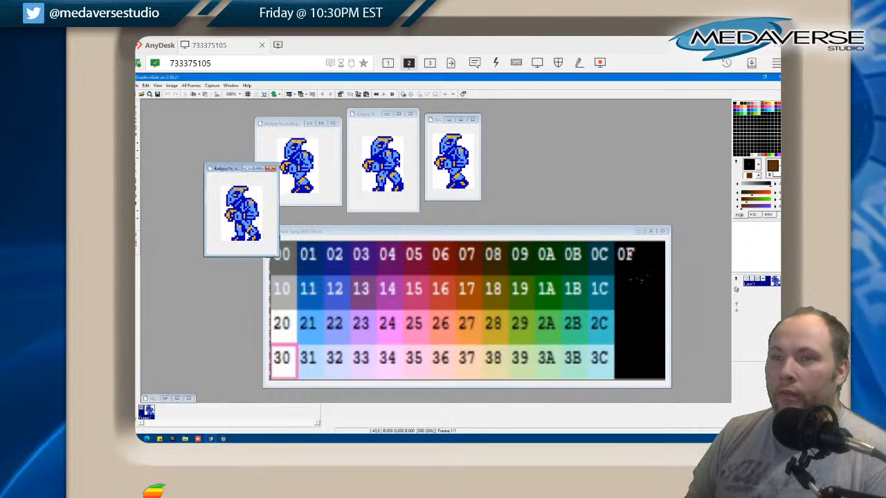
left_click_drag(239, 168, 521, 118)
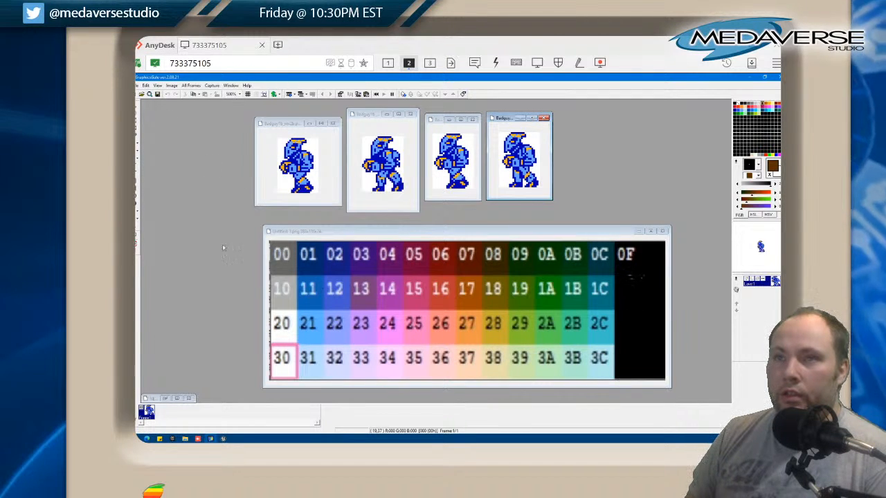
Pick black from the palette chart and fill dark blue areas of the Badguy1b_rev2a sprite's legs and torso with it
left_click(335, 235)
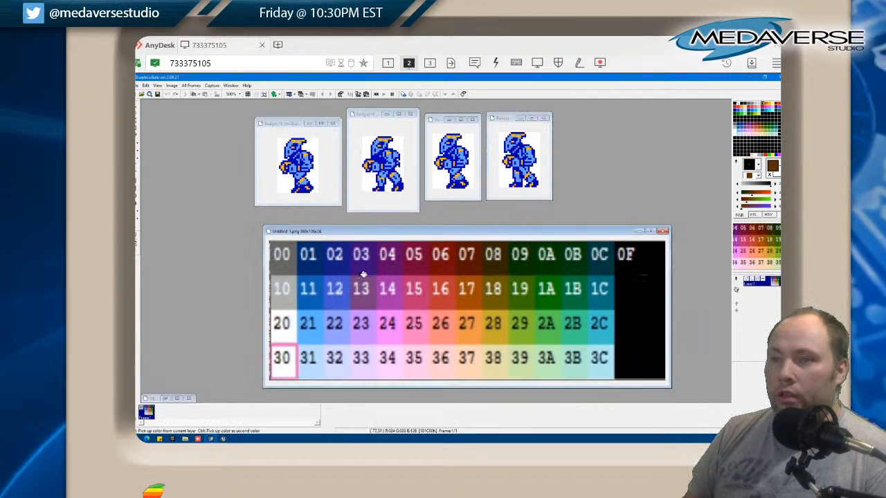
right_click(622, 295)
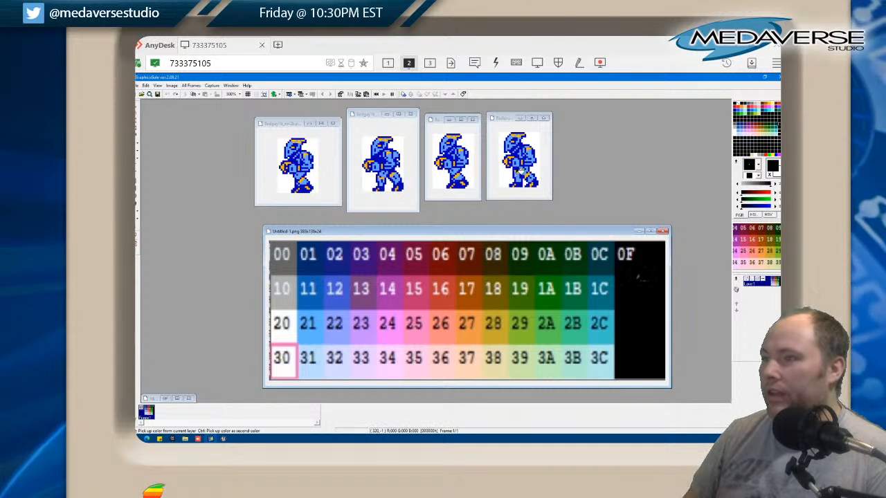
left_click(517, 184)
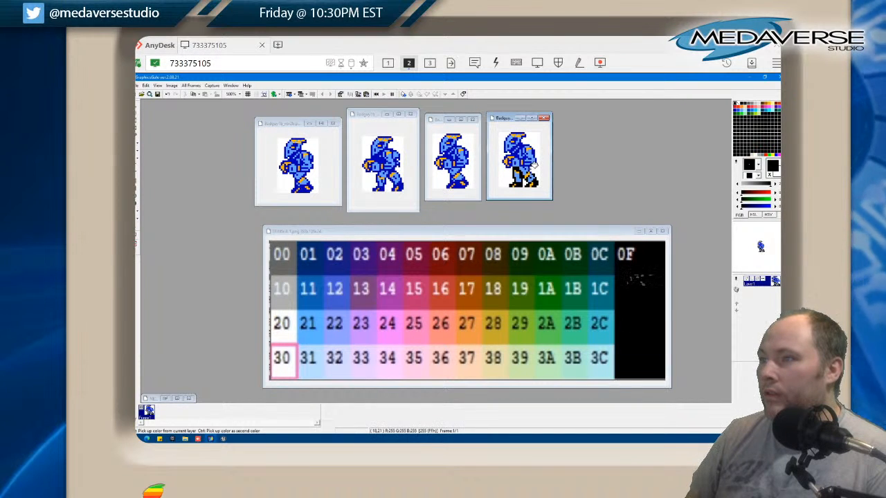
left_click(531, 169)
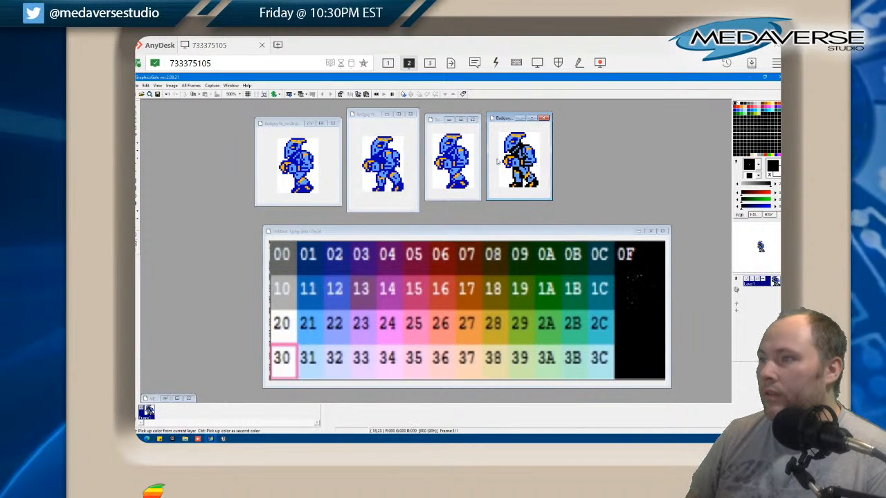
Enlarge the Badguy1b_rev2a and rev2d sprites to 700% and move their windows side by side toward the right end of the row
left_click(235, 93)
left_click(238, 198)
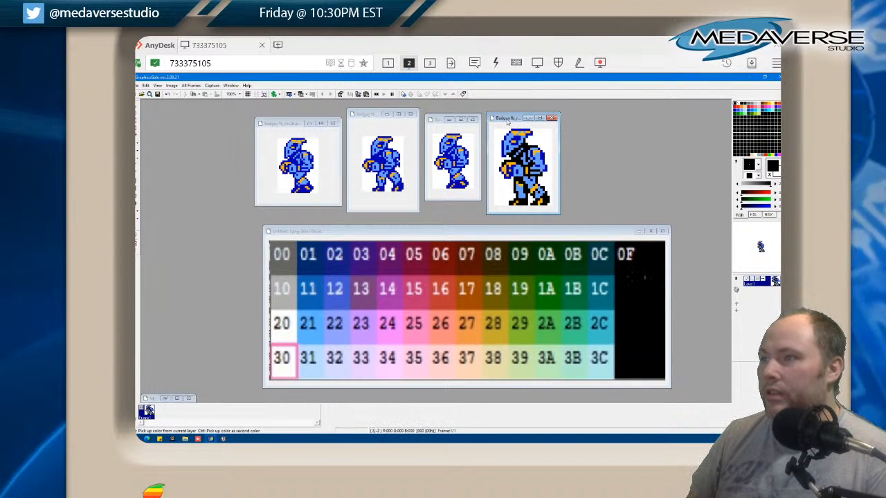
left_click_drag(519, 119, 599, 119)
left_click(443, 116)
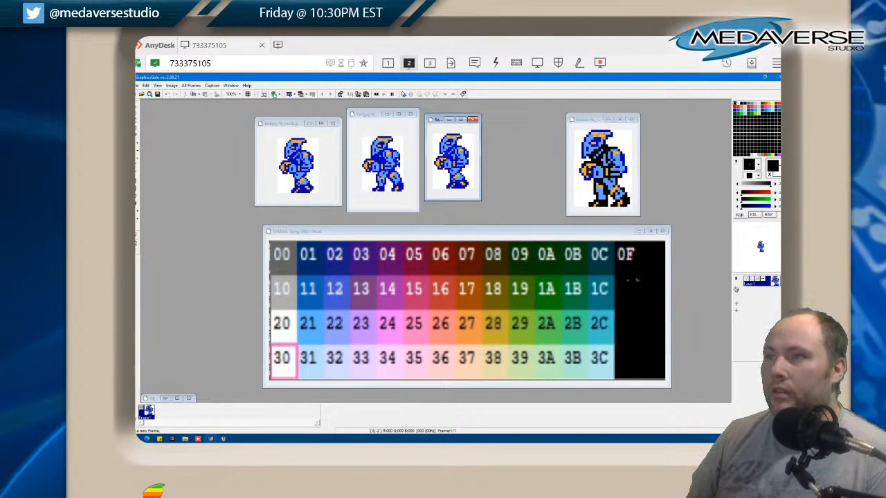
left_click(236, 94)
left_click(238, 200)
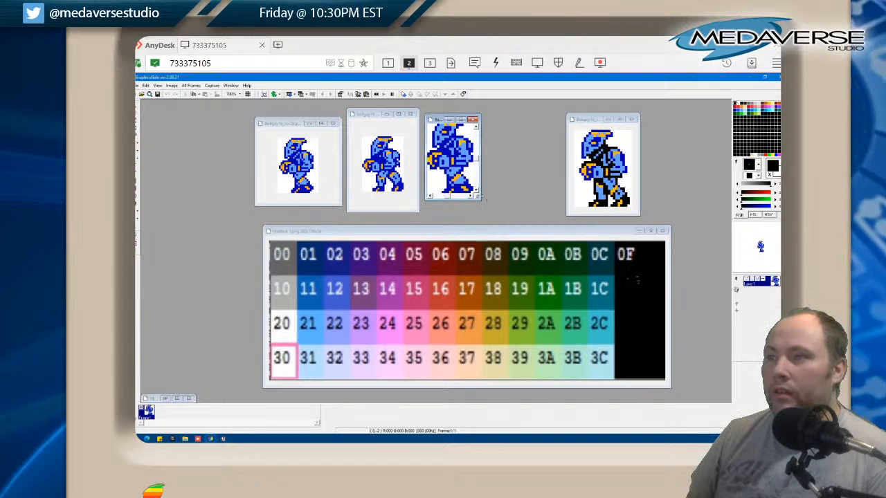
left_click_drag(483, 197, 496, 211)
left_click_drag(460, 118, 528, 117)
Enlarge the Badguy1b_rev2c and rev2b sprites to 700%, fit their windows, and line them up beside the other two
left_click(399, 135)
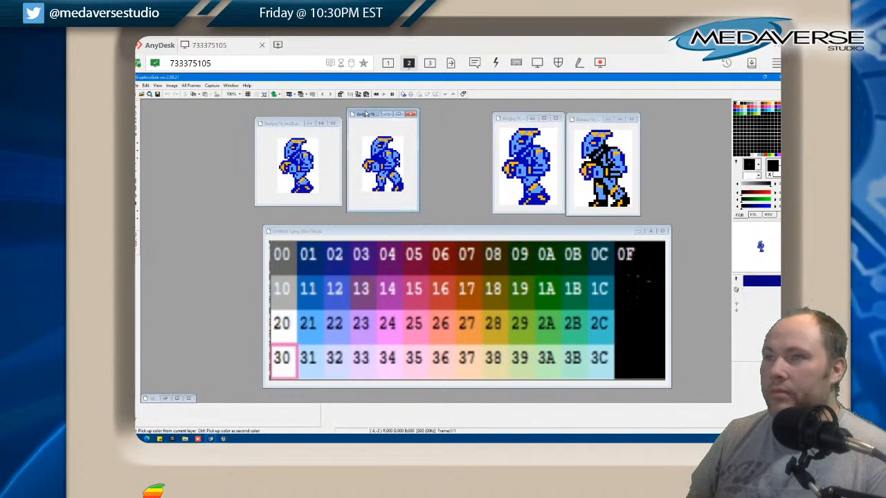
left_click(237, 94)
left_click(243, 201)
left_click_drag(419, 211, 413, 204)
left_click_drag(368, 115, 444, 121)
left_click(284, 118)
left_click(237, 94)
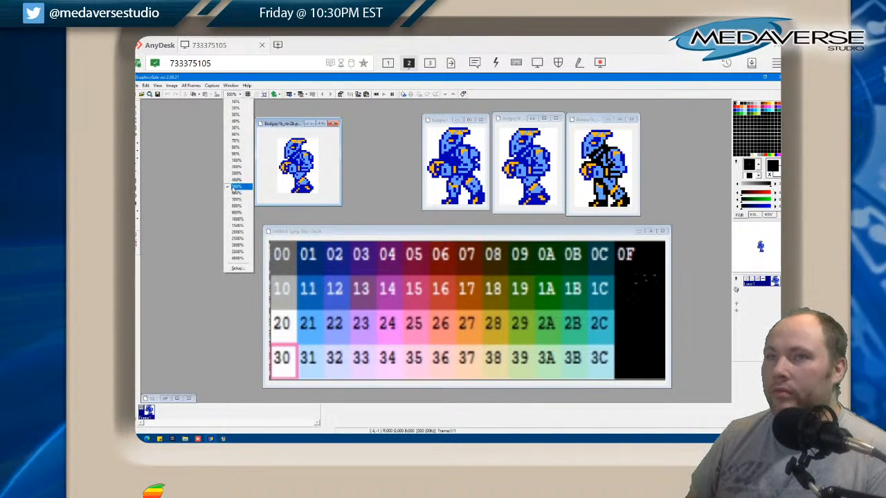
left_click(243, 200)
left_click_drag(342, 206, 324, 211)
left_click_drag(274, 123, 368, 121)
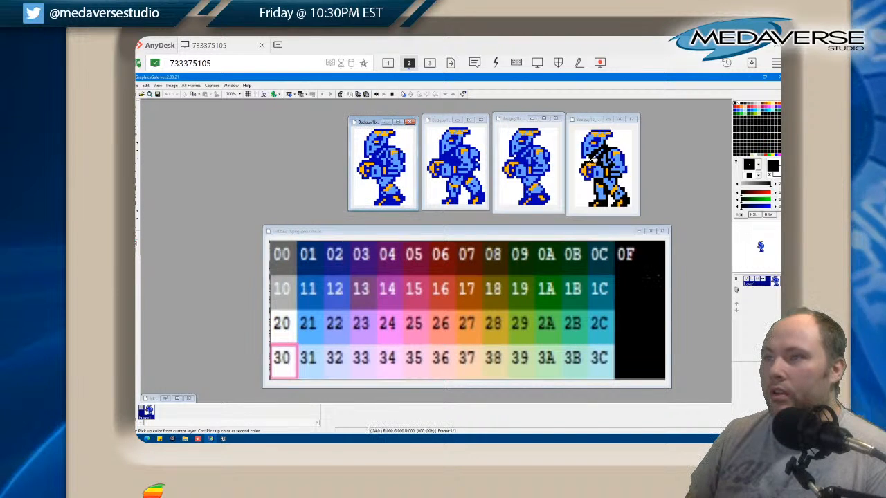
Fill the remaining dark blue areas of the Badguy1b_rev2a sprite and those of the rev2d sprite with black
left_click(590, 169)
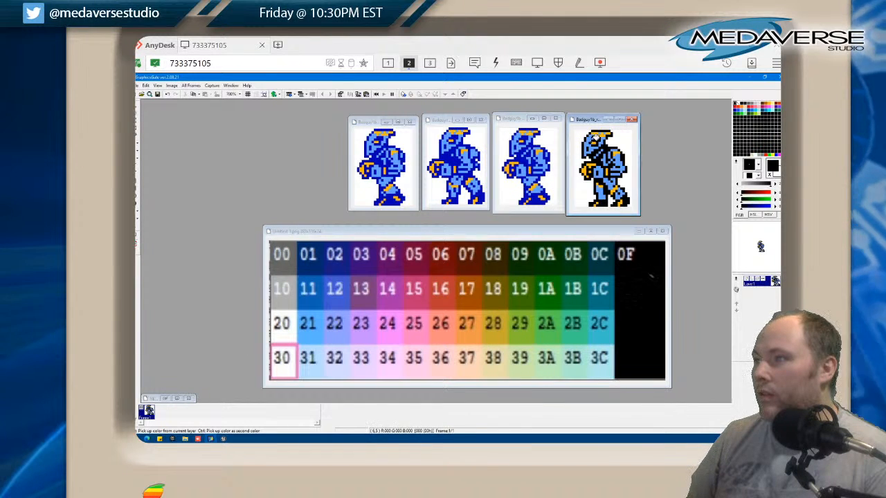
left_click(534, 192)
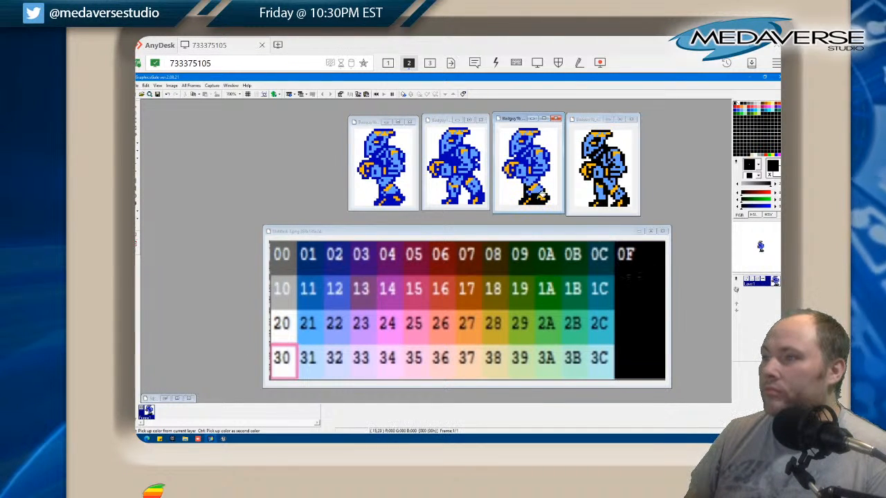
left_click(543, 178)
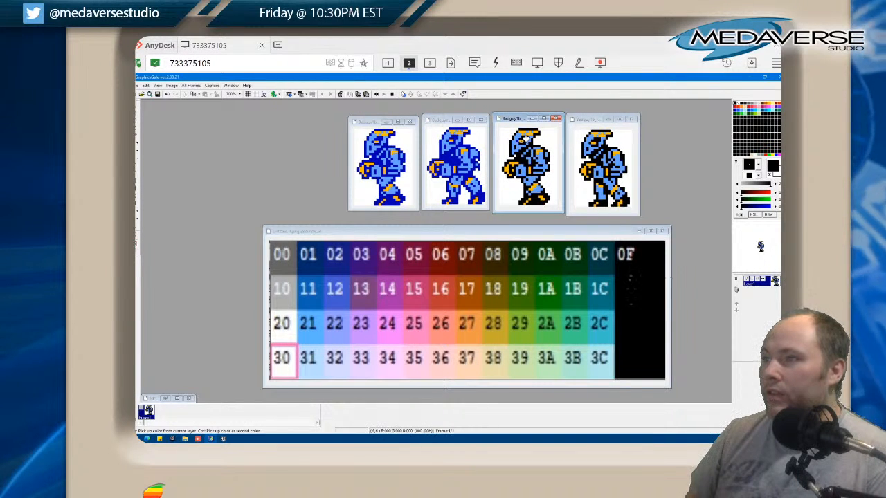
Fill the dark blue areas of the Badguy1b_rev2c and rev2b sprites with black
left_click(447, 149)
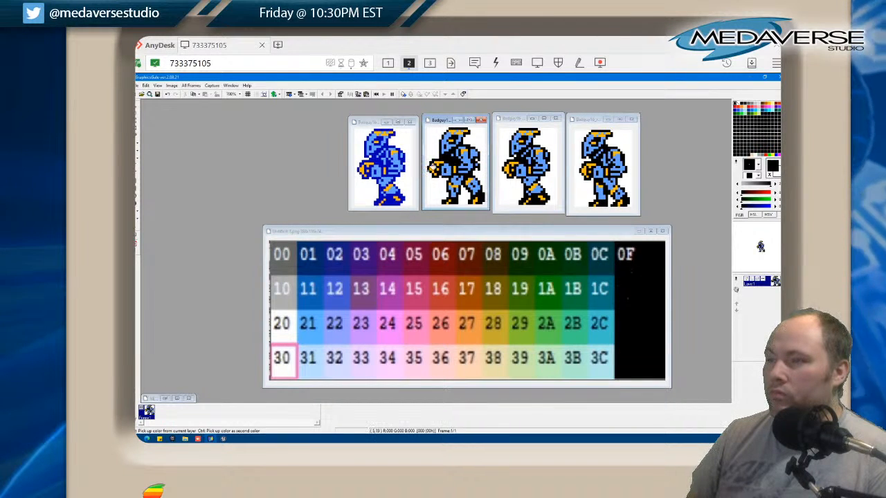
left_click(388, 160)
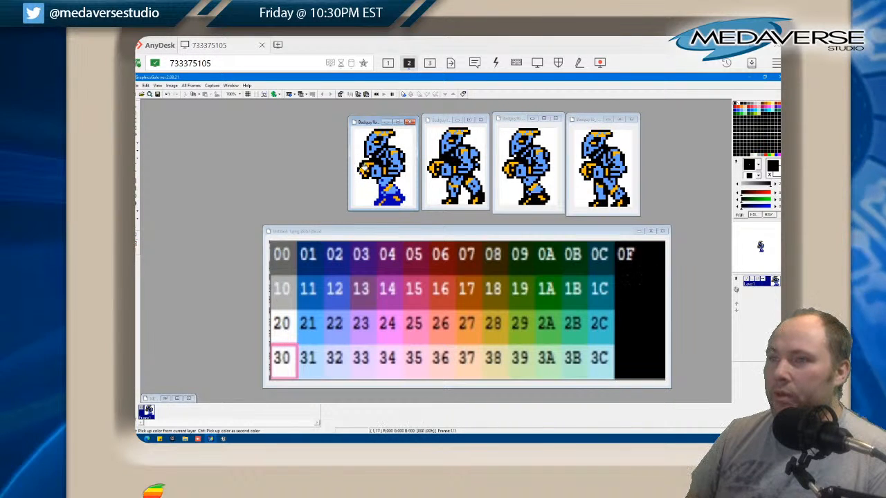
left_click(383, 186)
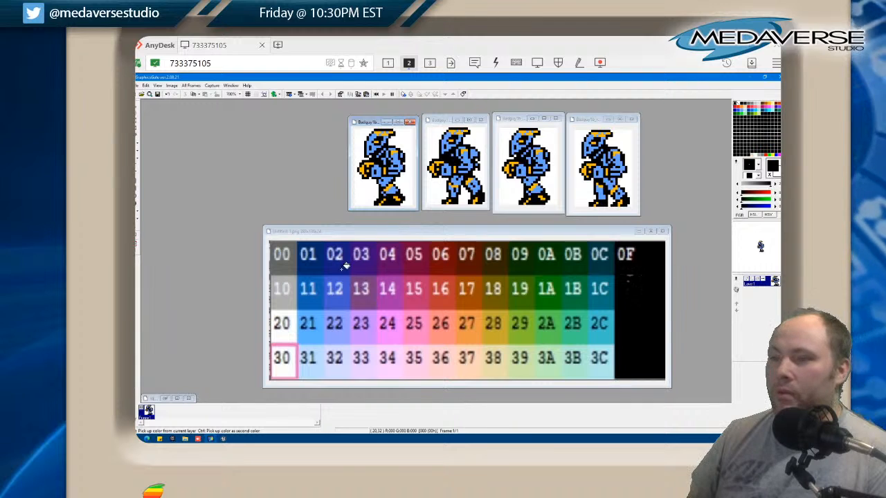
Sample blues 12 and 21 from the palette chart, try light blue 21 on the Badguy1b_rev2b sprite's body, and nudge its window up
left_click(335, 296)
left_click(333, 302)
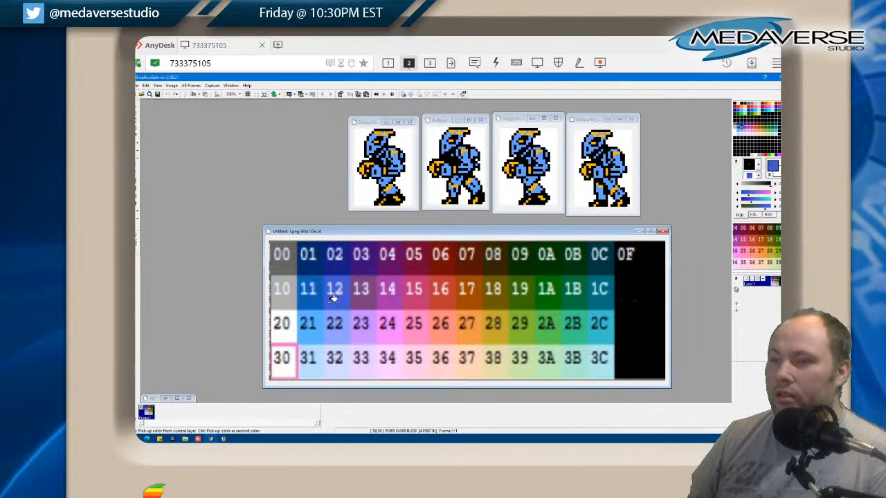
left_click(317, 333)
left_click(392, 173)
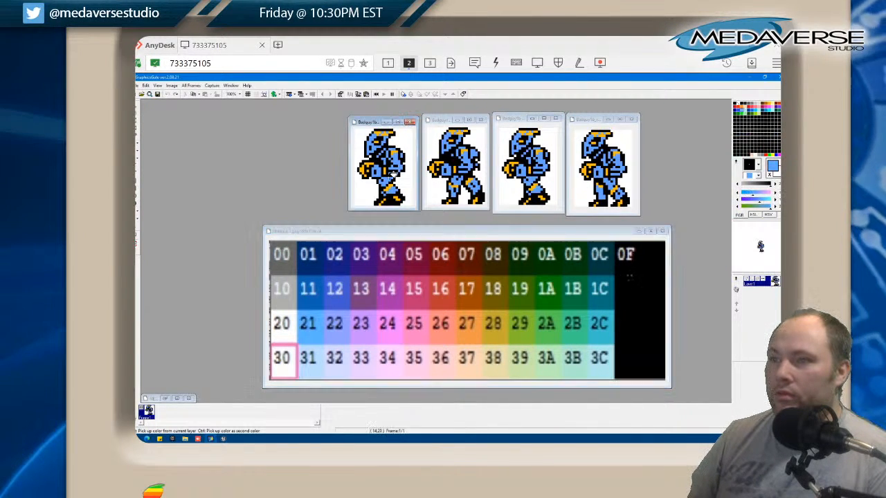
left_click(322, 318)
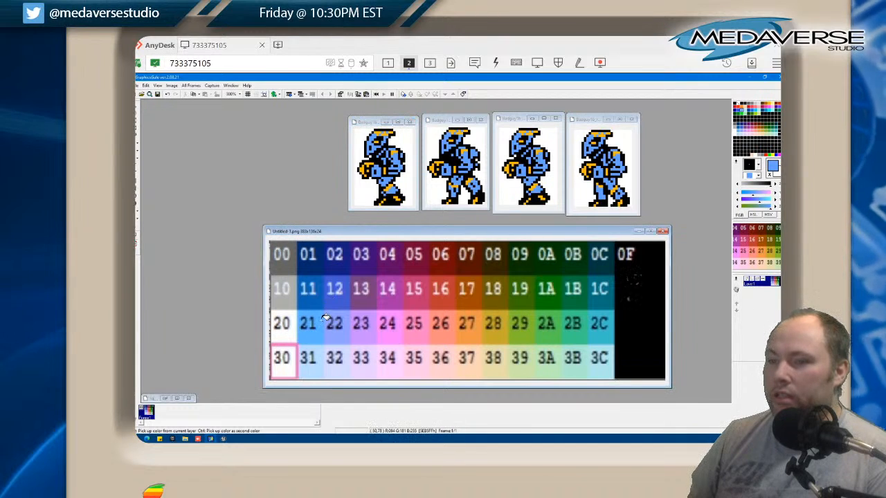
left_click(371, 118)
left_click_drag(372, 124, 375, 119)
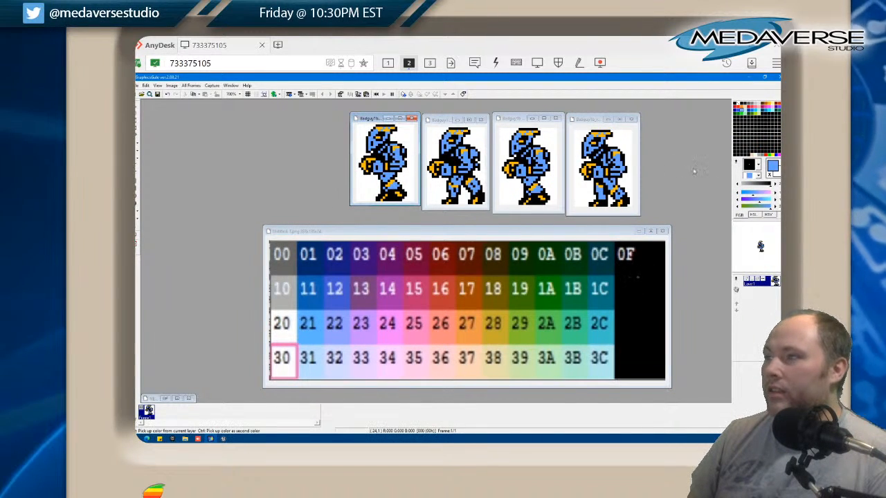
Load the whole NES_v2.pal palette file into the first walking sprite in the row
right_click(735, 161)
left_click(738, 193)
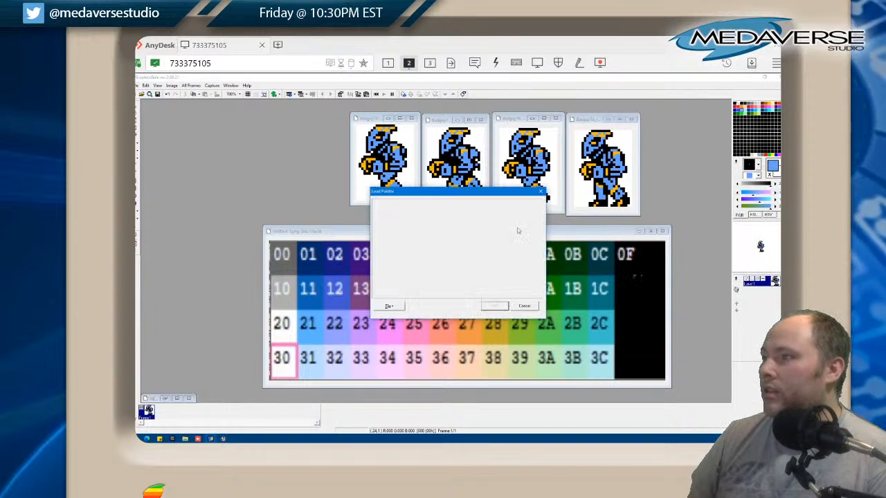
left_click(398, 307)
left_click(403, 318)
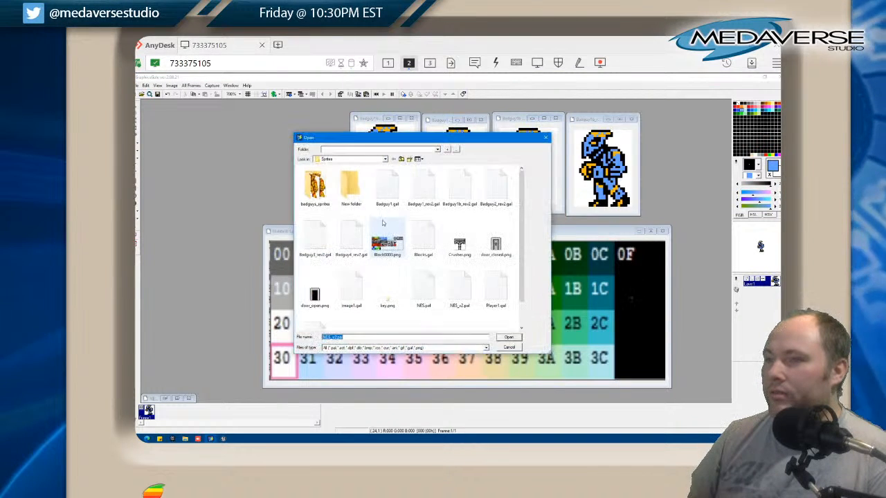
double_click(460, 291)
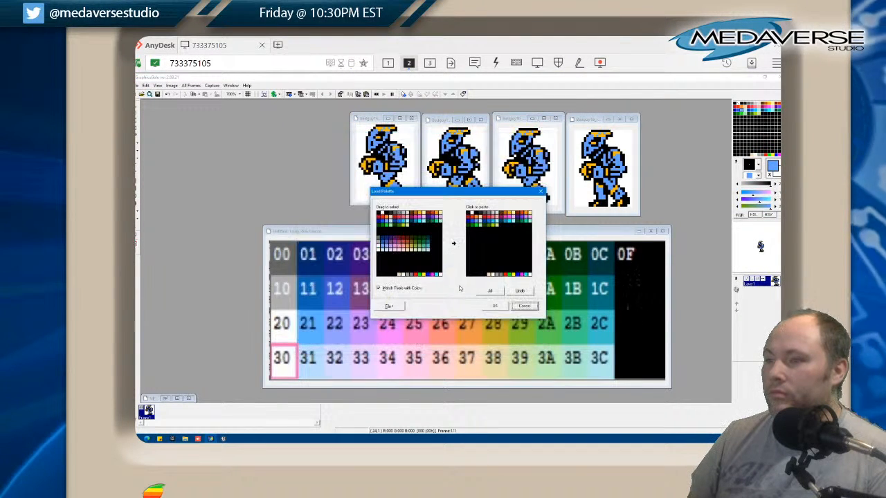
left_click(491, 291)
left_click(494, 305)
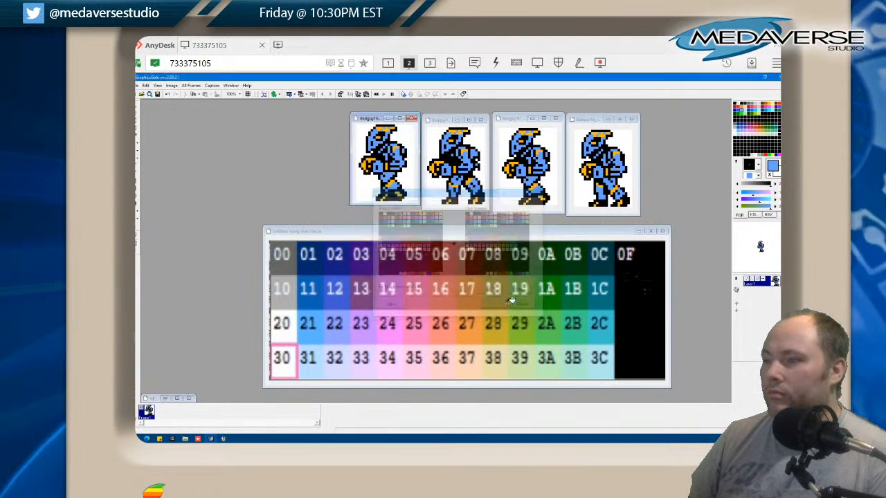
Import the NES_v2.pal palette in place of NES.pal and apply all its colours to the second walking sprite
right_click(737, 163)
left_click(734, 194)
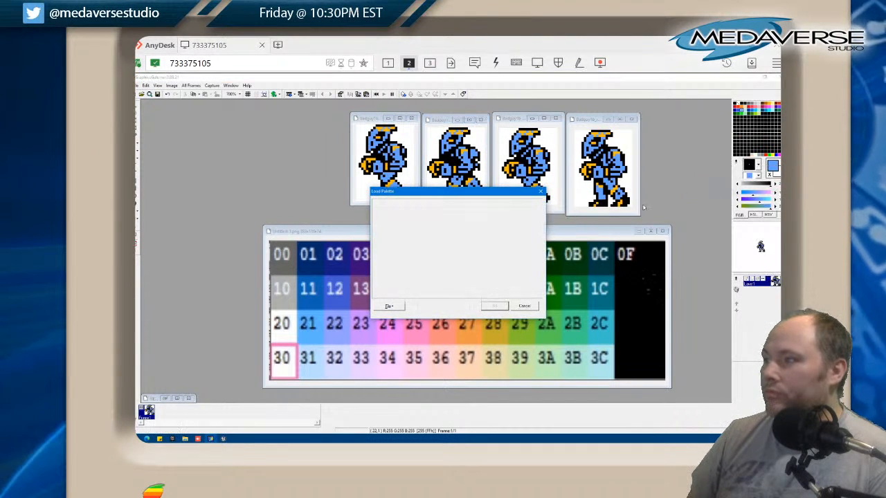
left_click(389, 306)
left_click(394, 315)
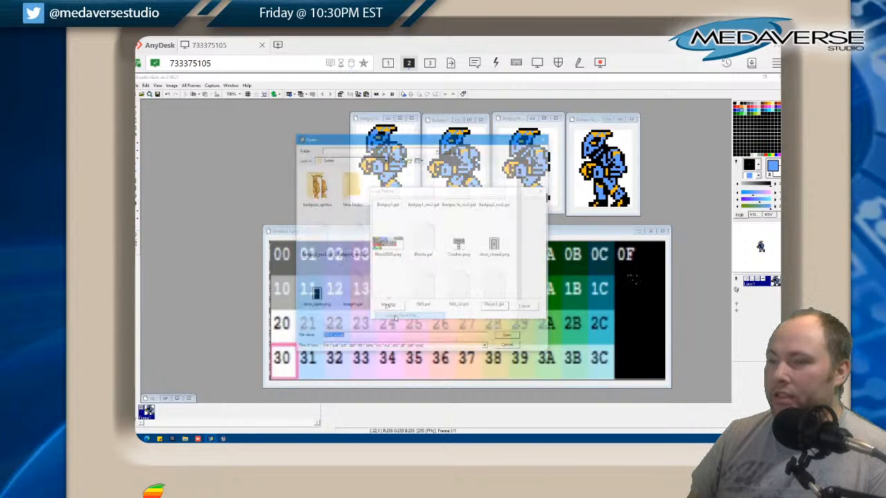
double_click(424, 291)
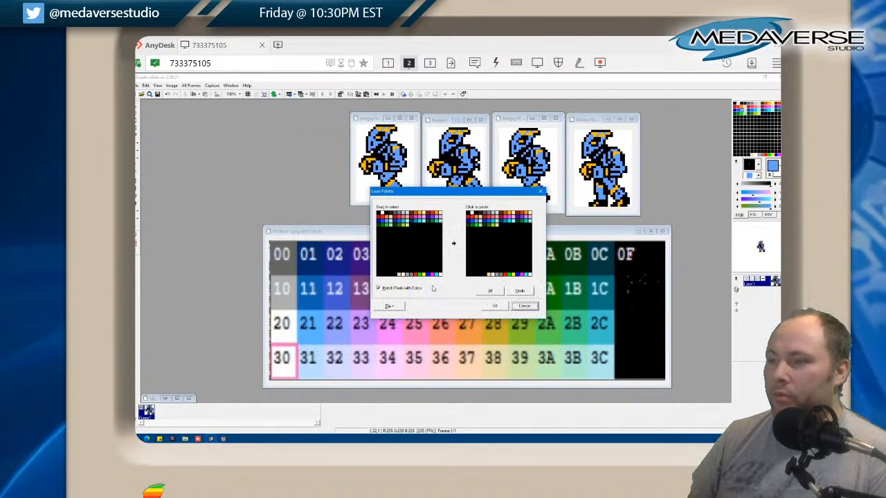
left_click(389, 306)
left_click(394, 315)
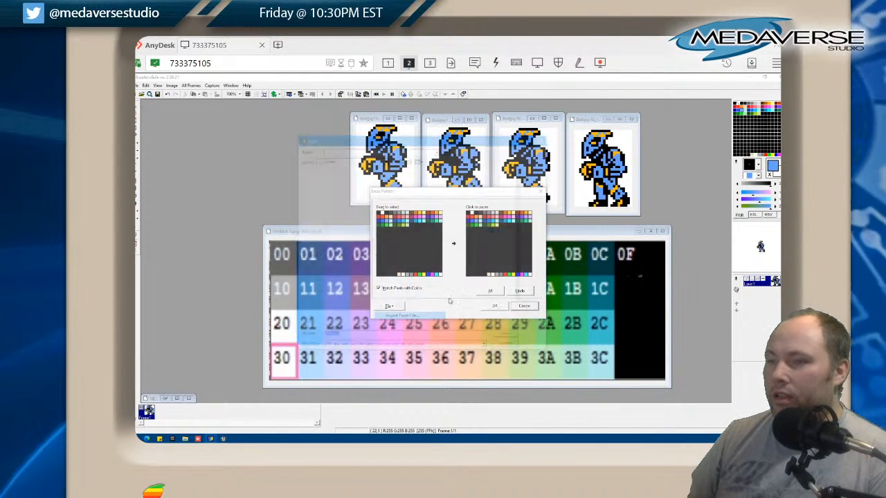
double_click(461, 291)
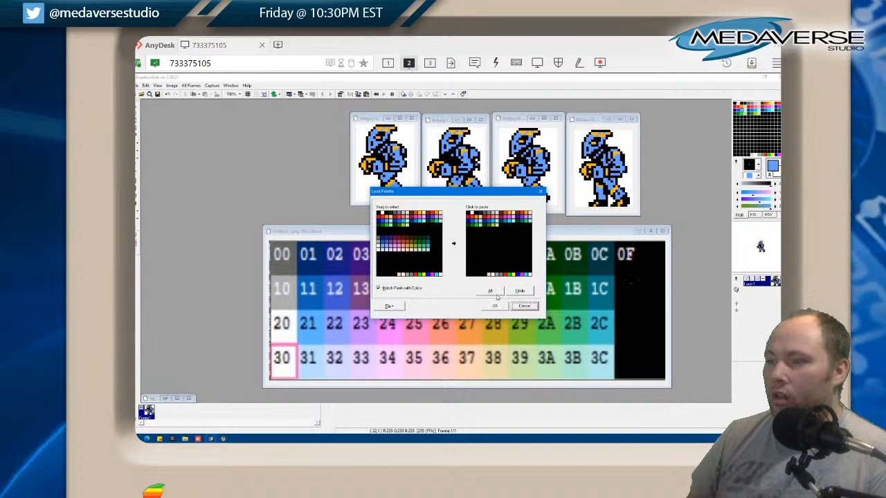
left_click(495, 307)
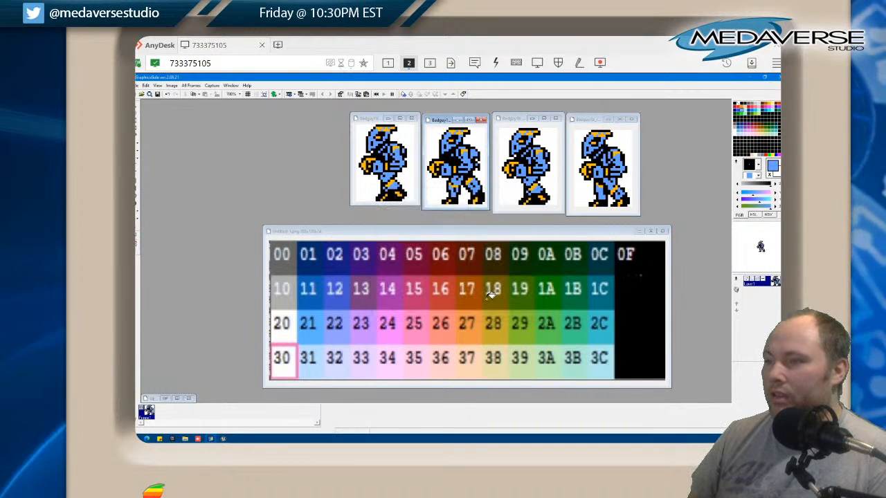
Load all colours of the NES_v2.pal palette file into the third walking sprite
left_click(509, 119)
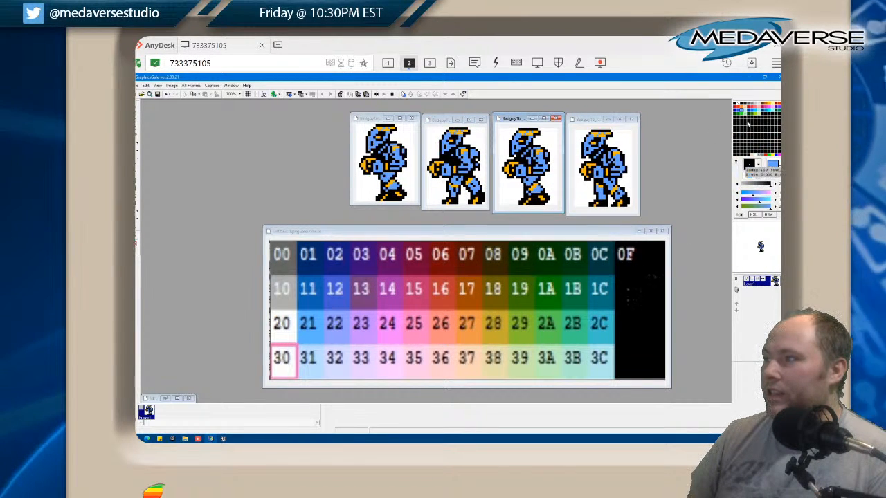
right_click(750, 166)
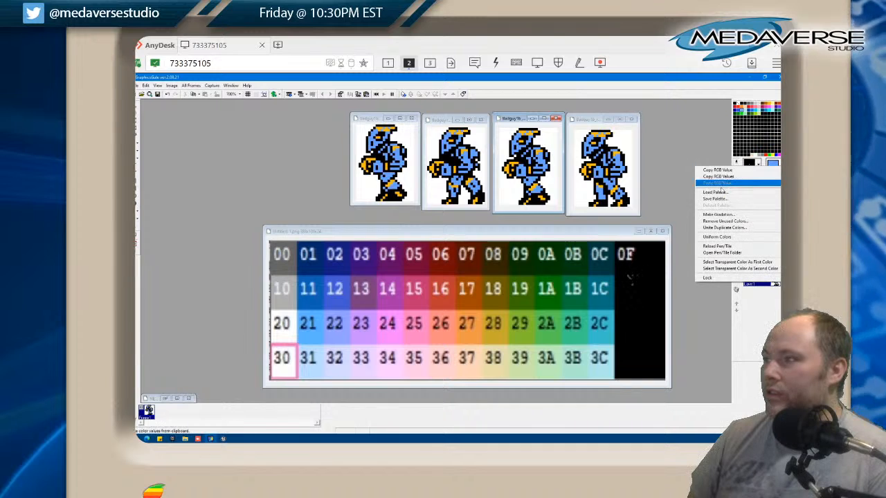
left_click(715, 192)
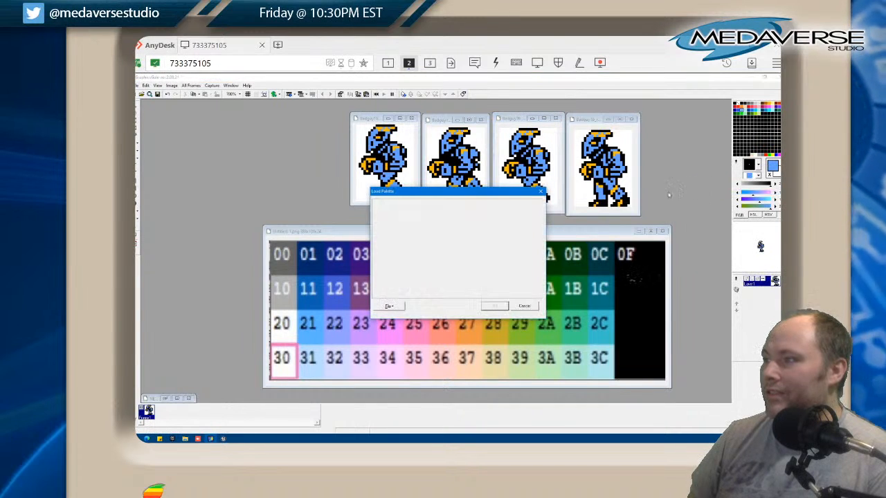
left_click(390, 307)
left_click(465, 284)
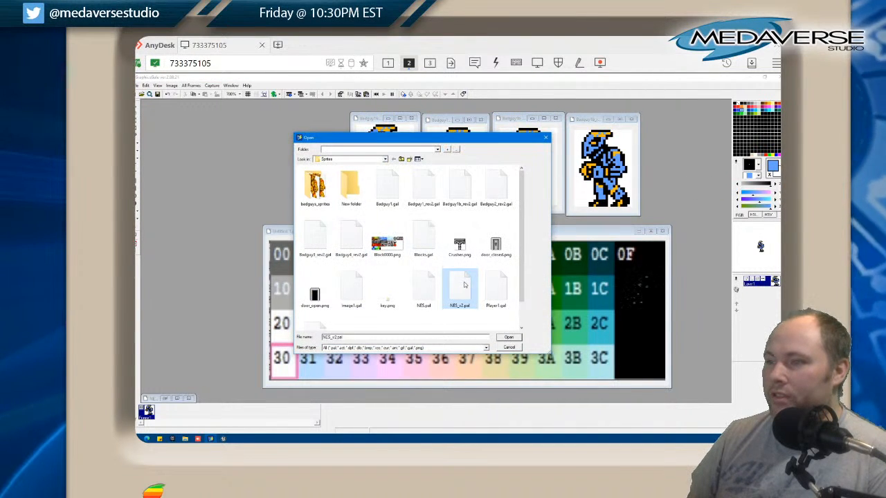
left_click(508, 338)
left_click(490, 291)
left_click(493, 306)
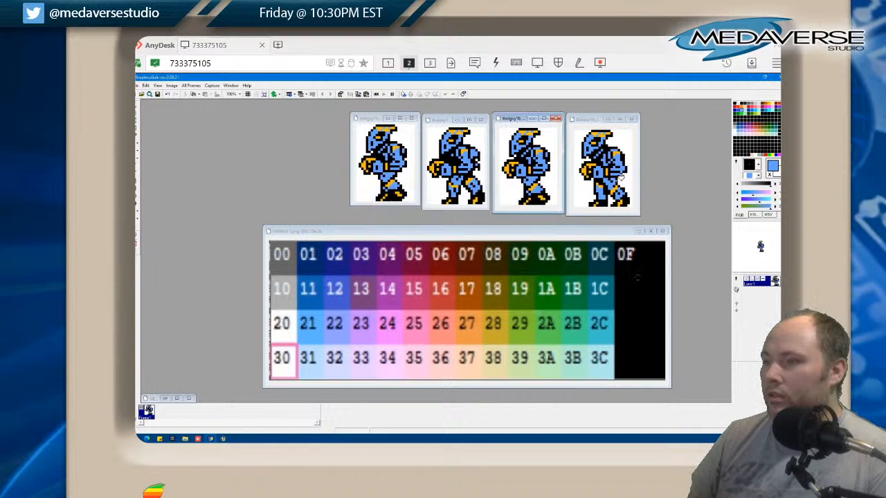
Apply the full NES_v2.pal palette to the fourth walking sprite
left_click(571, 125)
right_click(735, 165)
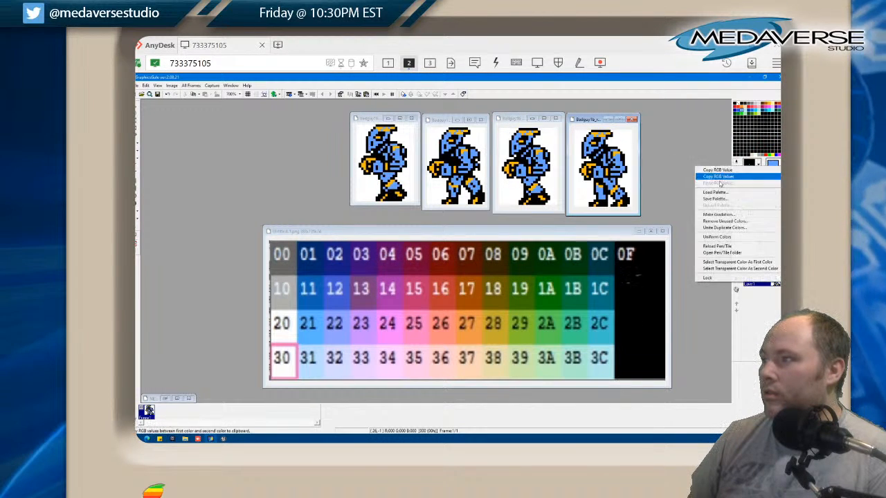
left_click(713, 194)
left_click(389, 306)
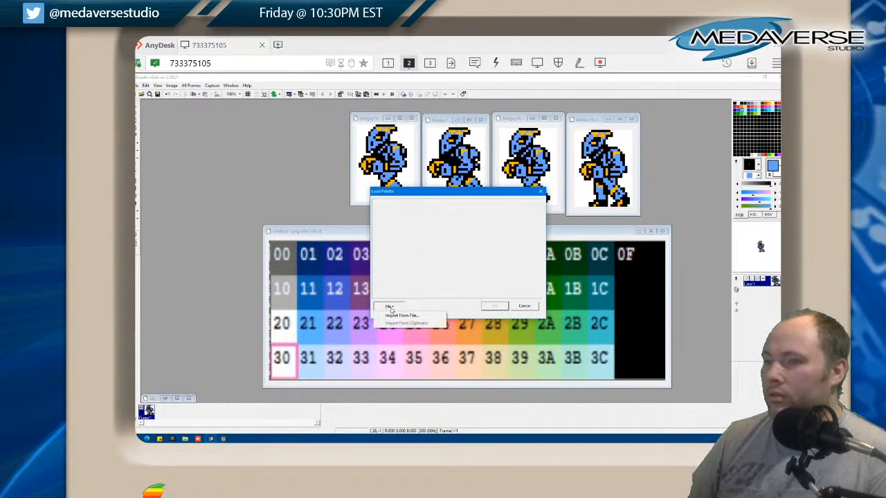
left_click(391, 316)
double_click(462, 291)
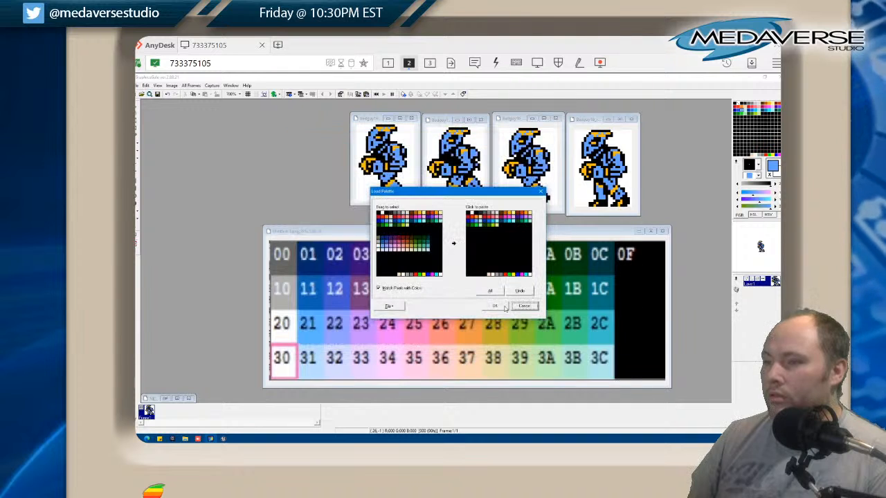
left_click(491, 291)
left_click(494, 306)
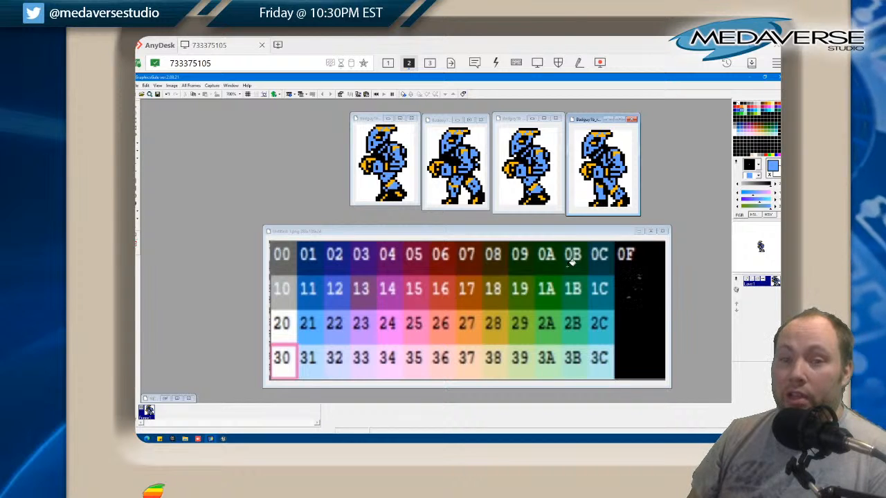
Check the loaded palette of each of the four sprites and try a lighter blue on the first sprite's body
left_click(363, 119)
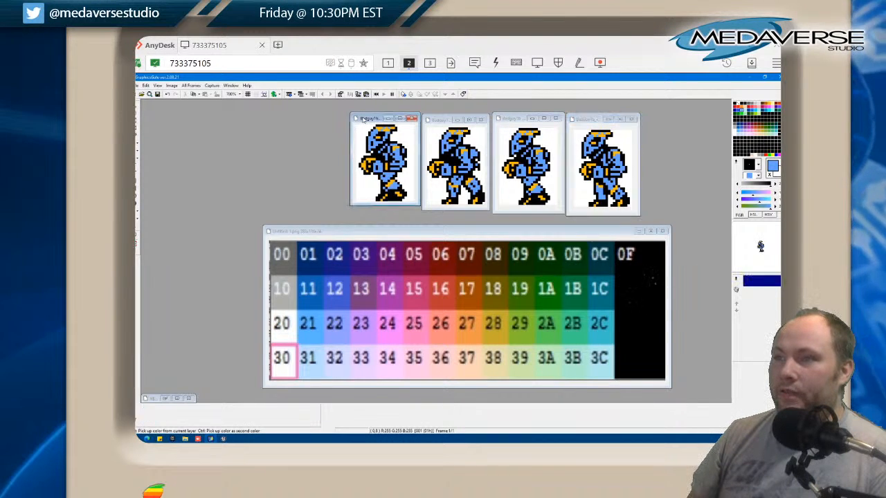
left_click(447, 119)
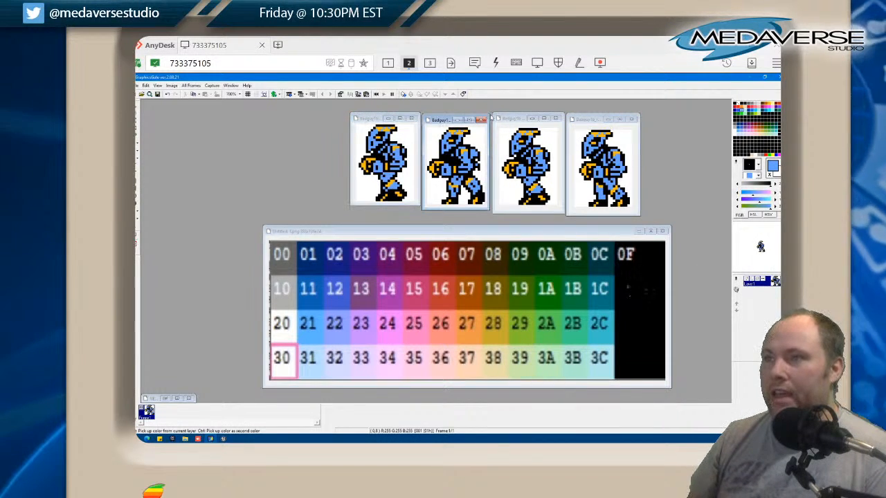
left_click(511, 121)
left_click(589, 120)
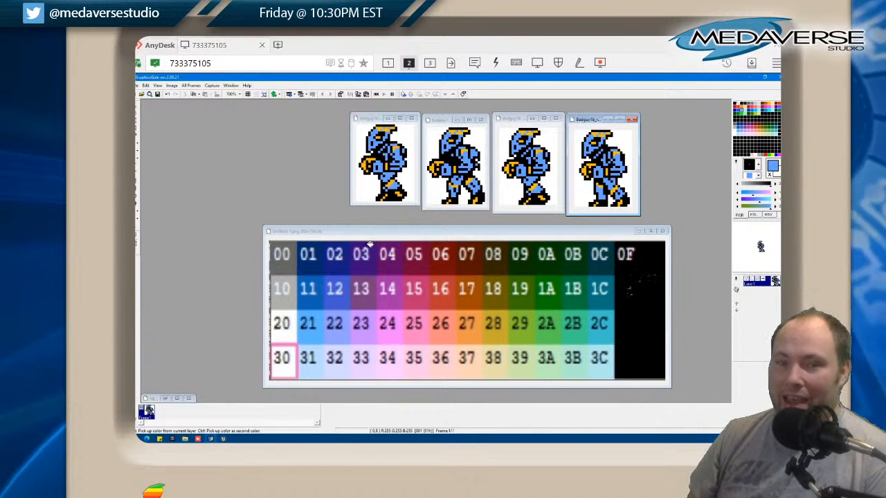
left_click(342, 241)
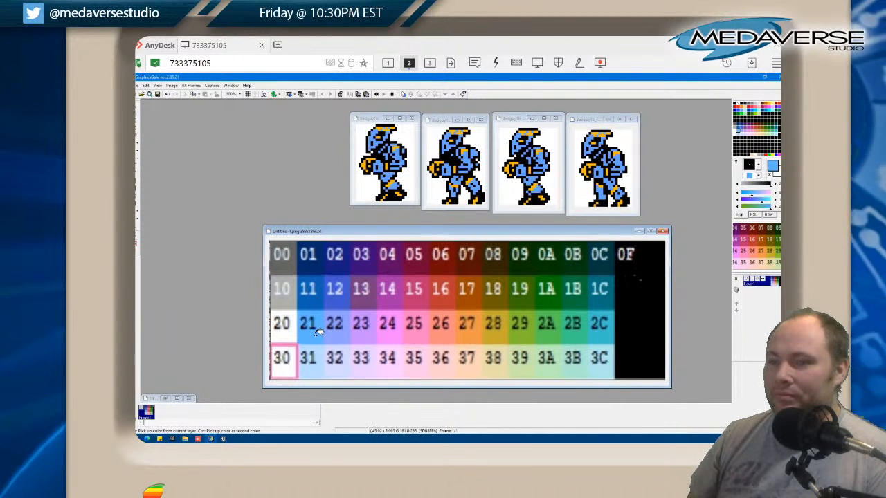
left_click(373, 122)
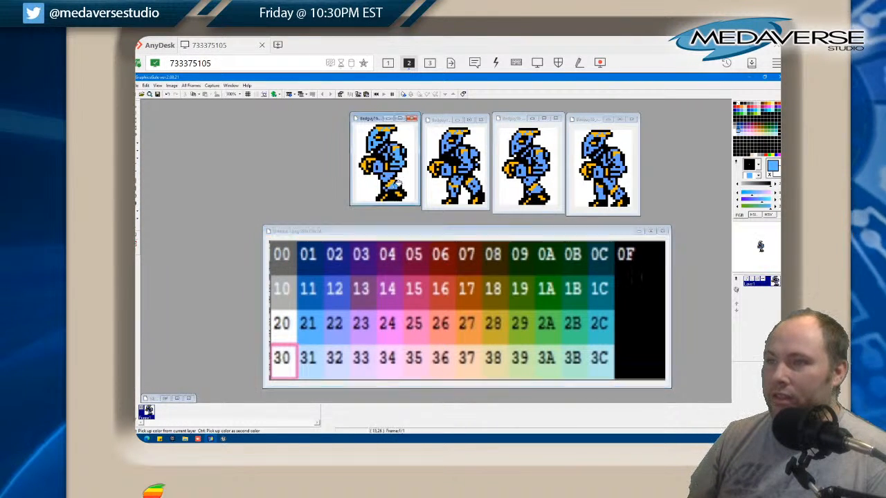
Sample purple 13 from the palette chart and fill the blue leg, arm, torso and head areas of the first sprite with it
left_click(367, 298)
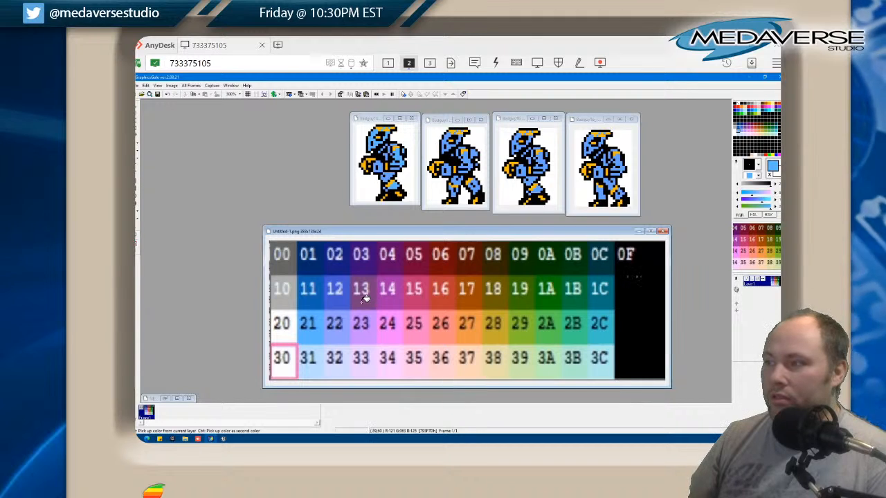
left_click(365, 299)
left_click(393, 184)
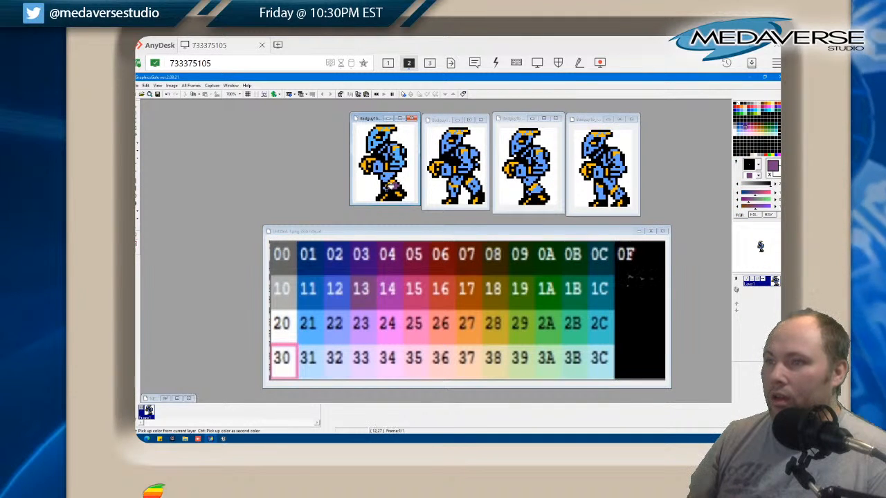
left_click(390, 175)
left_click(383, 165)
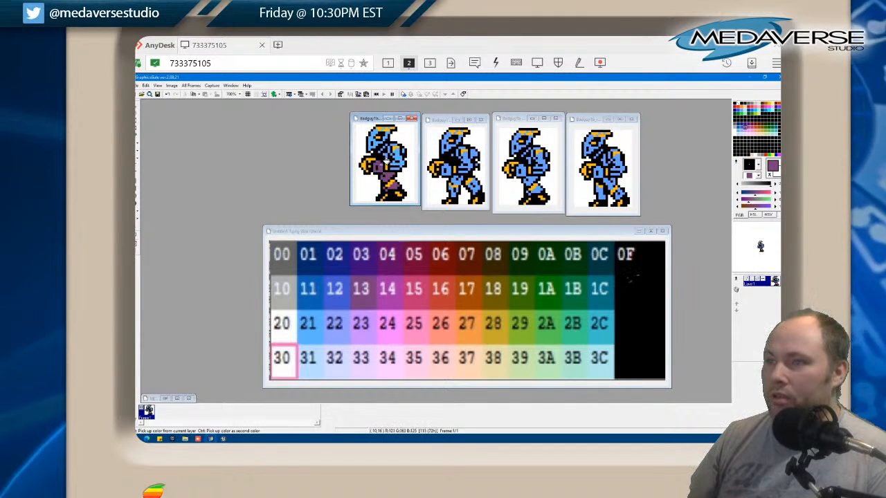
left_click(399, 158)
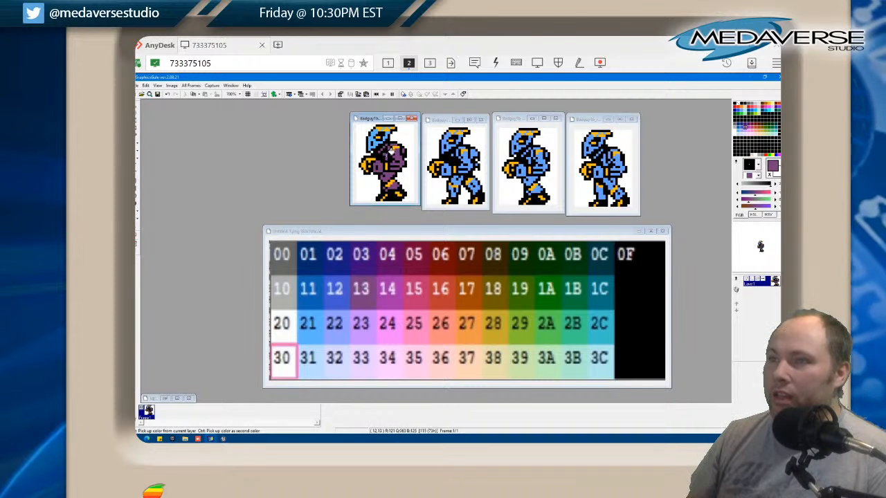
left_click(377, 140)
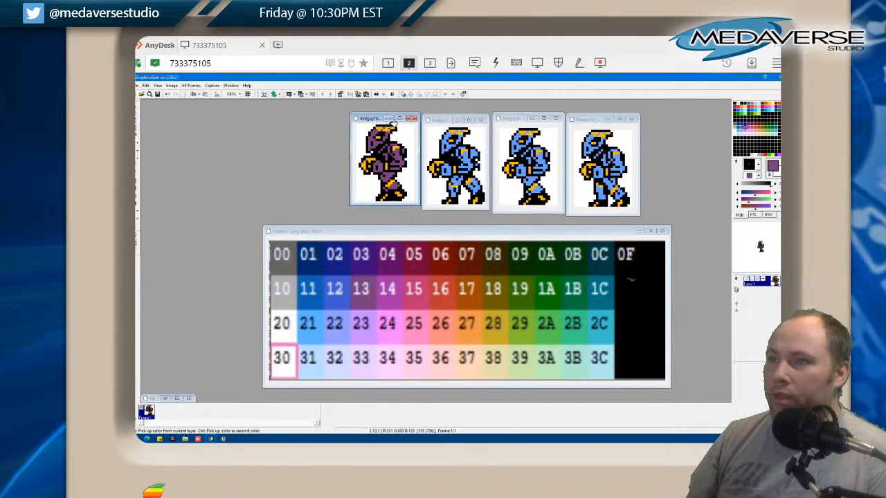
Fill the blue areas of the other three sprites with purple 13, undoing the stray fill of the third sprite's black outline
left_click(447, 147)
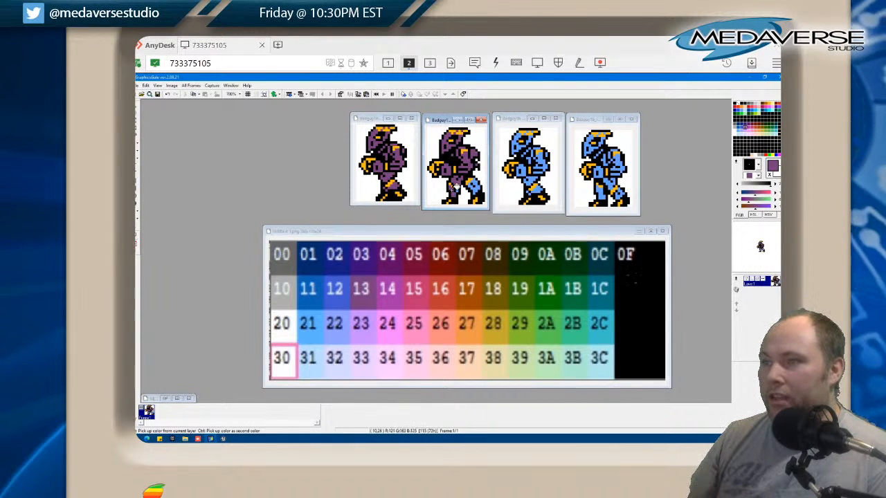
left_click(523, 170)
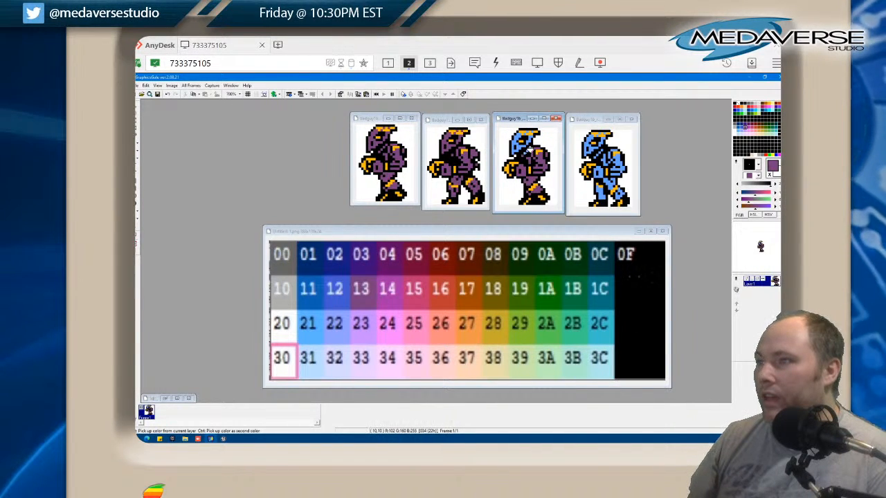
left_click(534, 135)
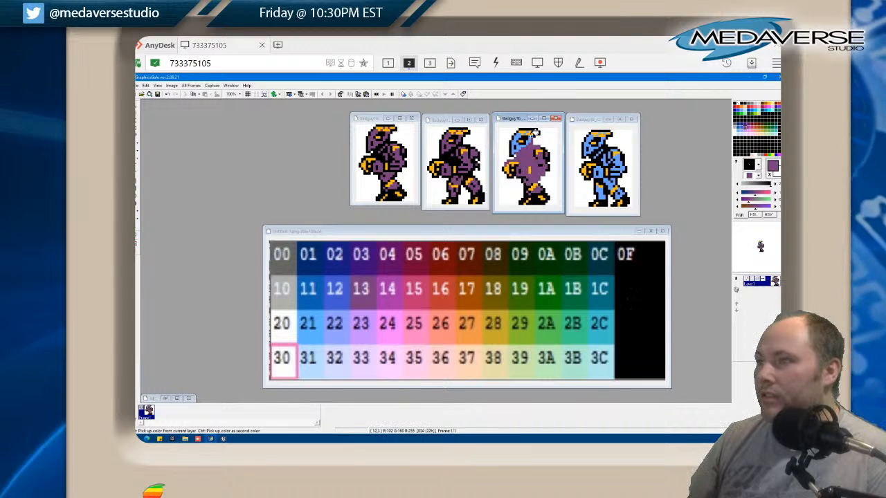
key("ctrl+z")
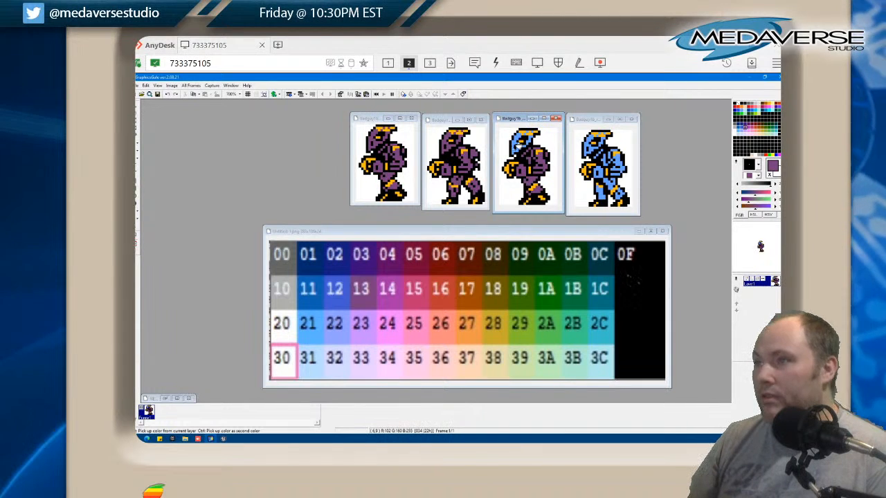
left_click(519, 139)
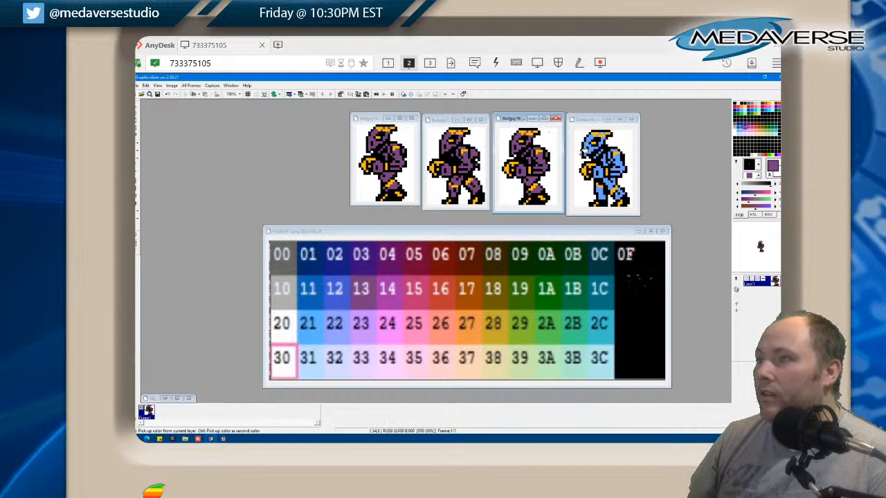
left_click(592, 145)
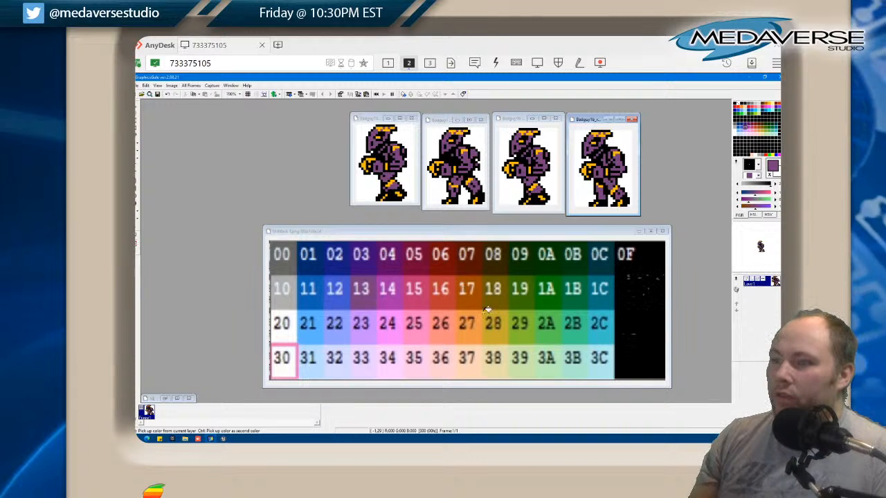
Try palette colours 28, 27, 37 and 36 from the chart on the yellow leg details of the second sprite
left_click(472, 238)
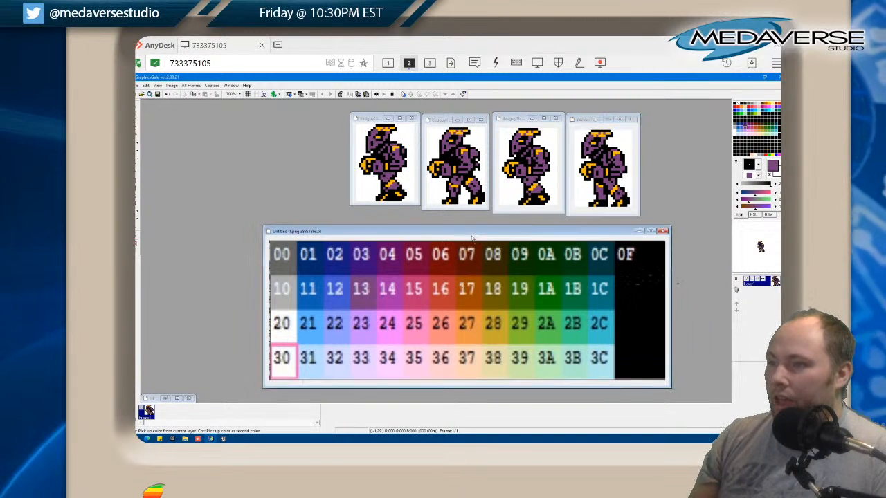
left_click(496, 334)
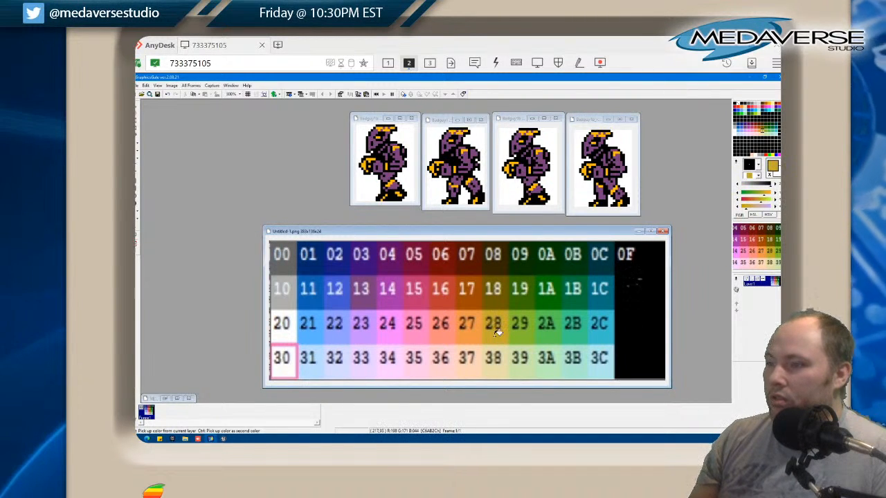
left_click(475, 175)
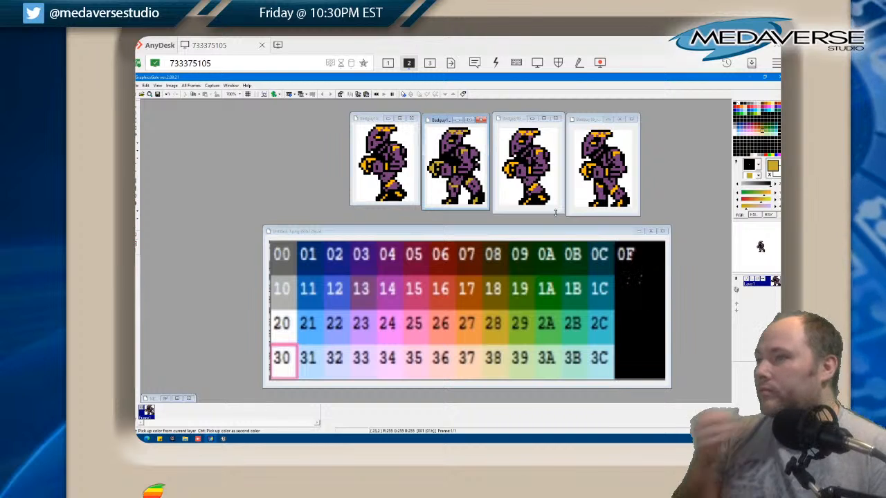
left_click(473, 335)
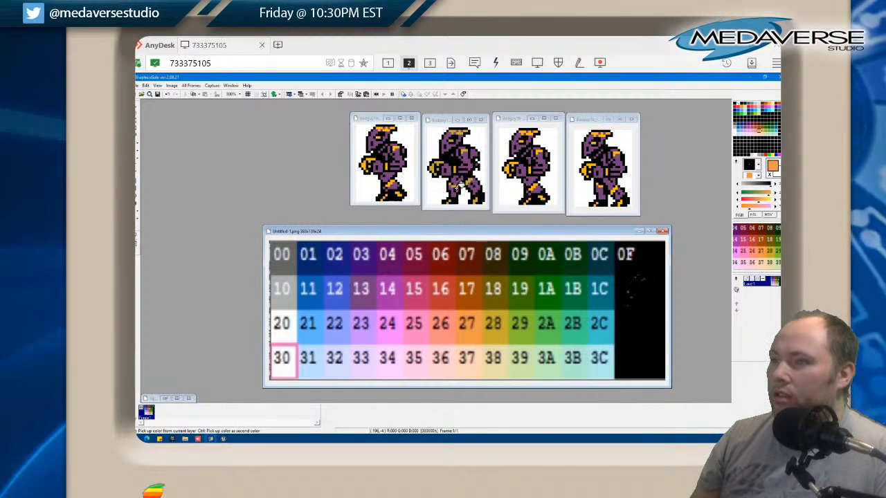
left_click(470, 372)
left_click(456, 182)
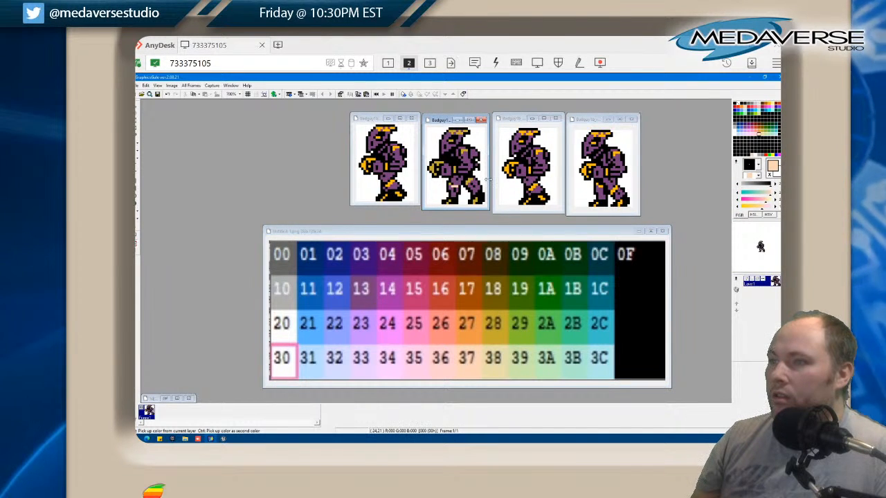
left_click(441, 368)
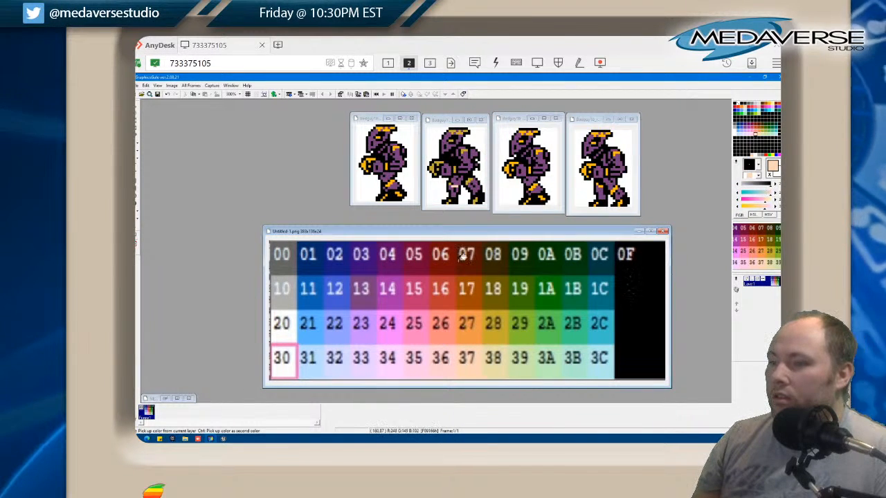
left_click(459, 184)
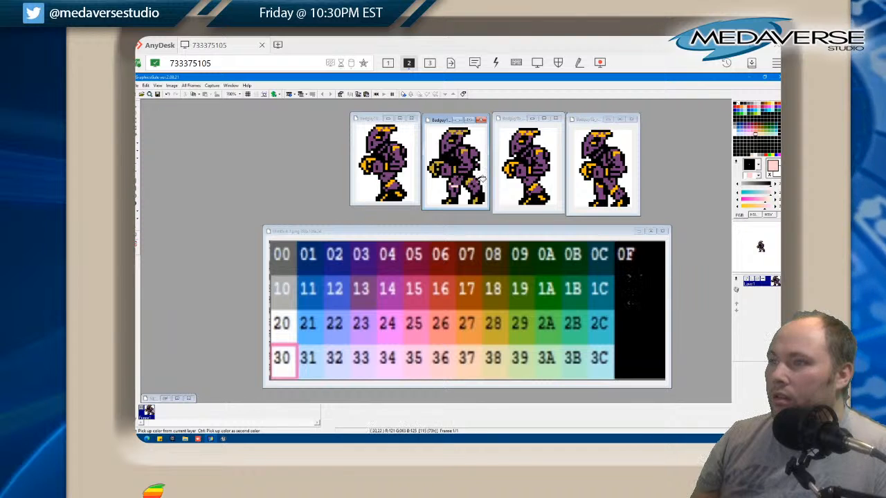
left_click(472, 181)
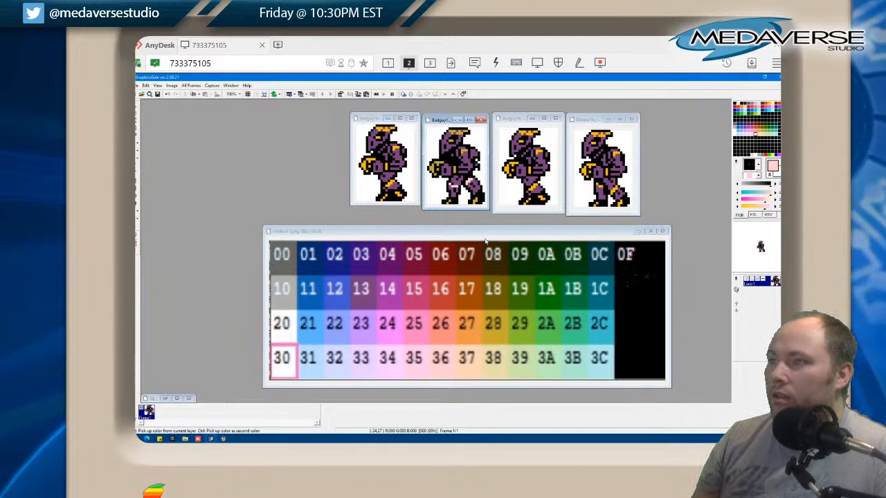
Sample orange 27 from the palette chart and fill the yellow details of all four Badguy1b sprites with it
left_click(470, 335)
left_click(473, 331)
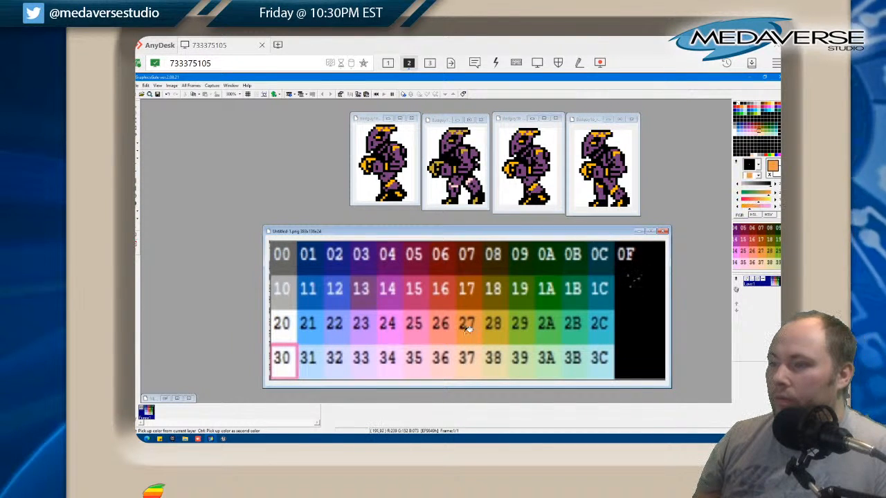
left_click(460, 183)
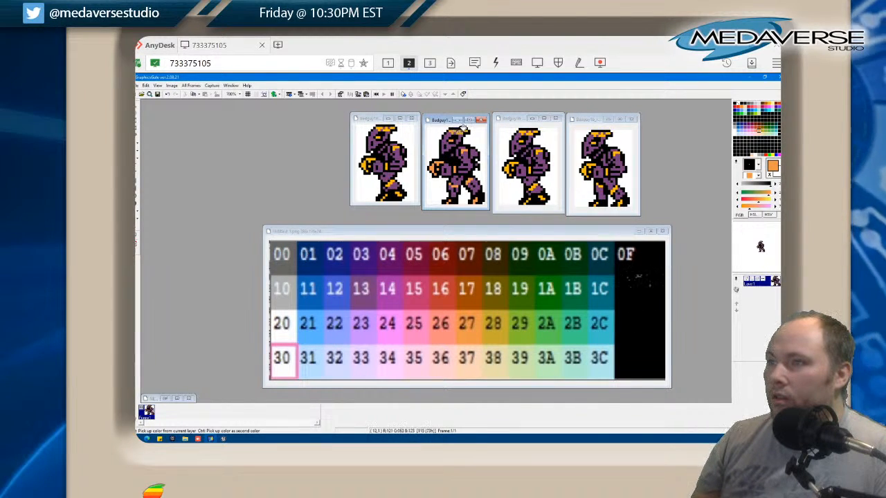
left_click(530, 124)
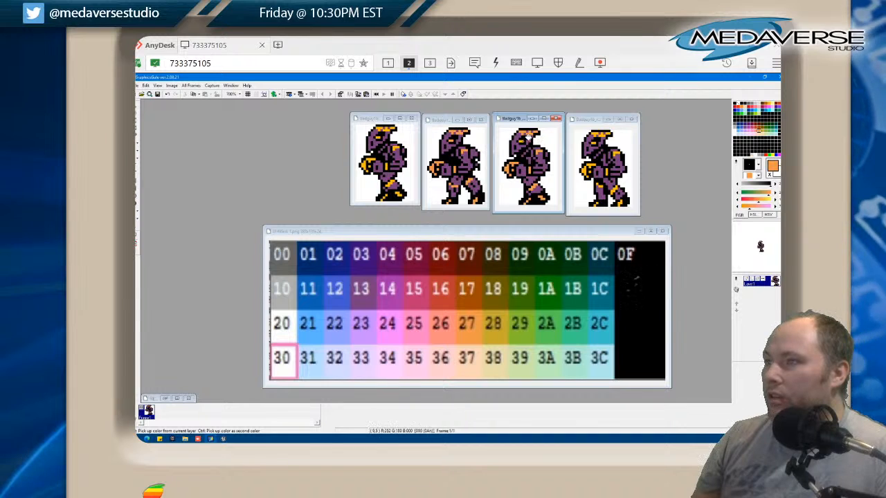
left_click(590, 166)
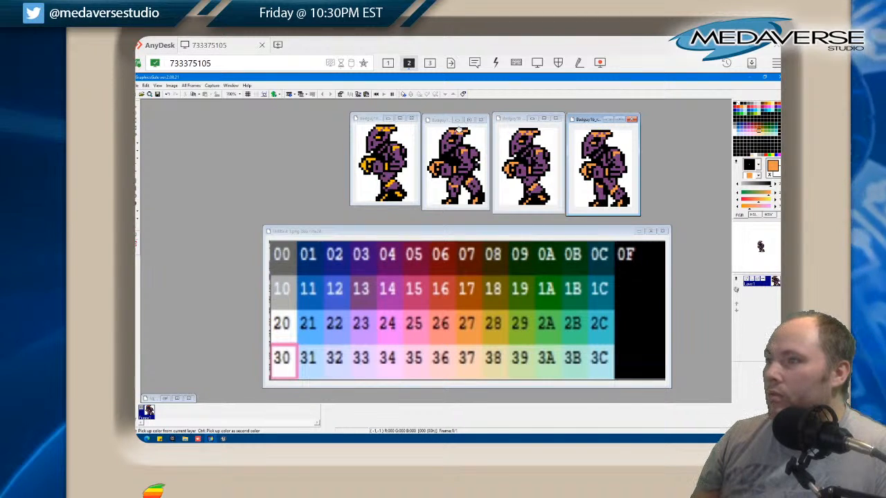
left_click(455, 136)
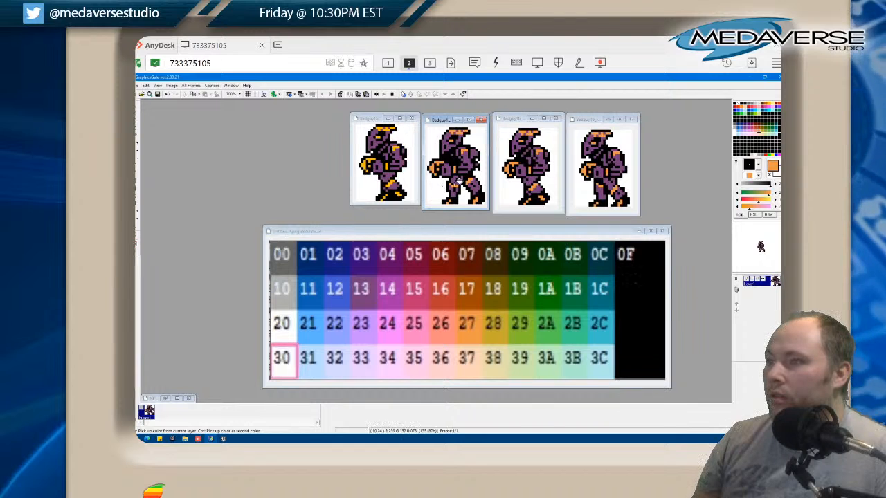
left_click(403, 189)
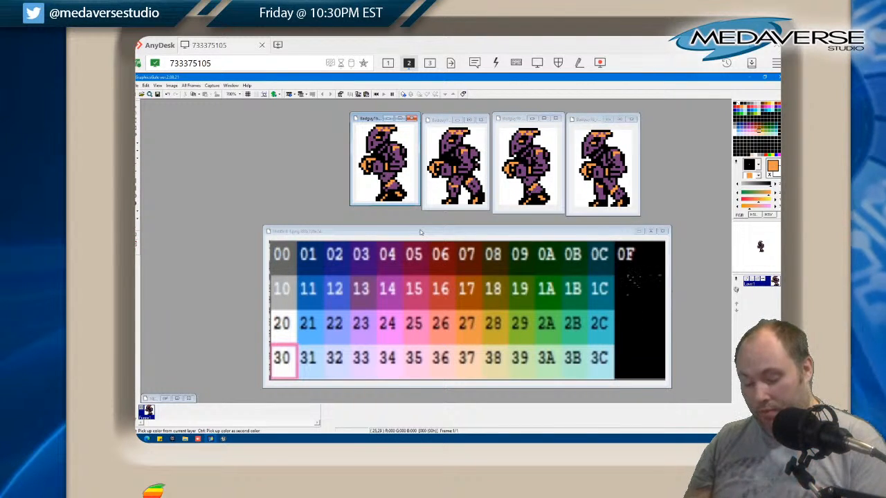
Close the four recoloured Badguy1b sprite images while keeping the palette chart open
left_click(411, 118)
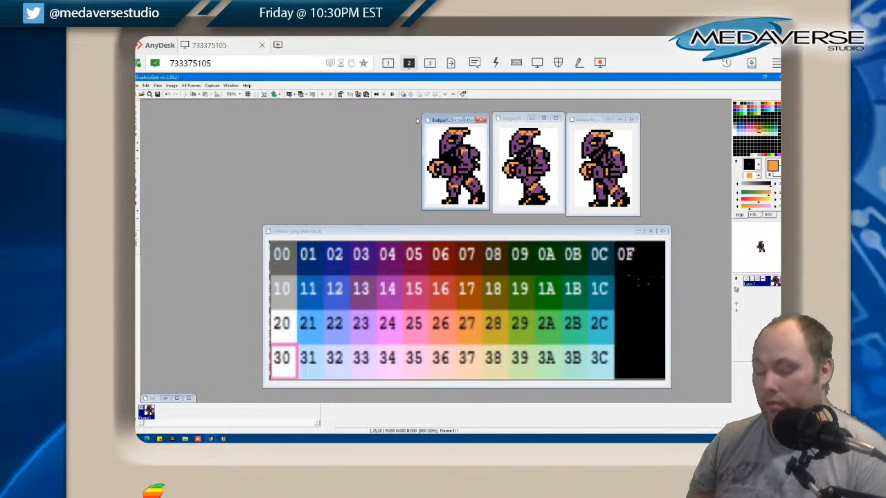
left_click(482, 119)
left_click(543, 118)
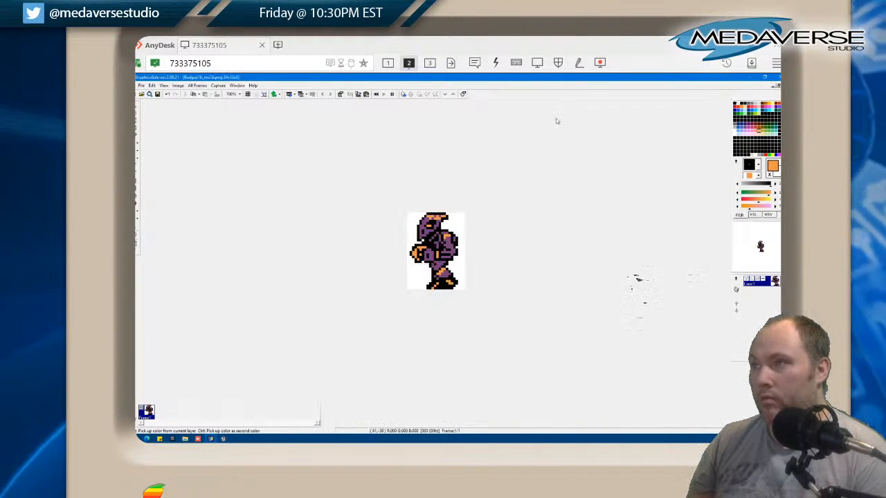
left_click(774, 85)
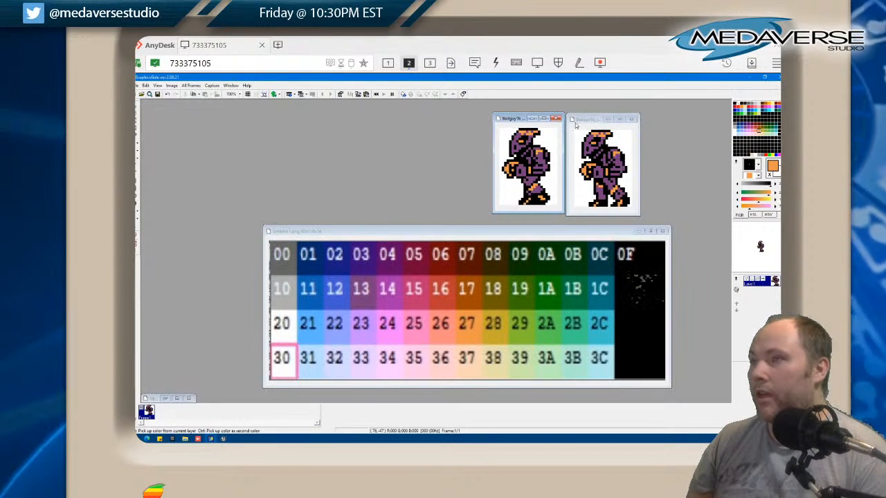
left_click(558, 118)
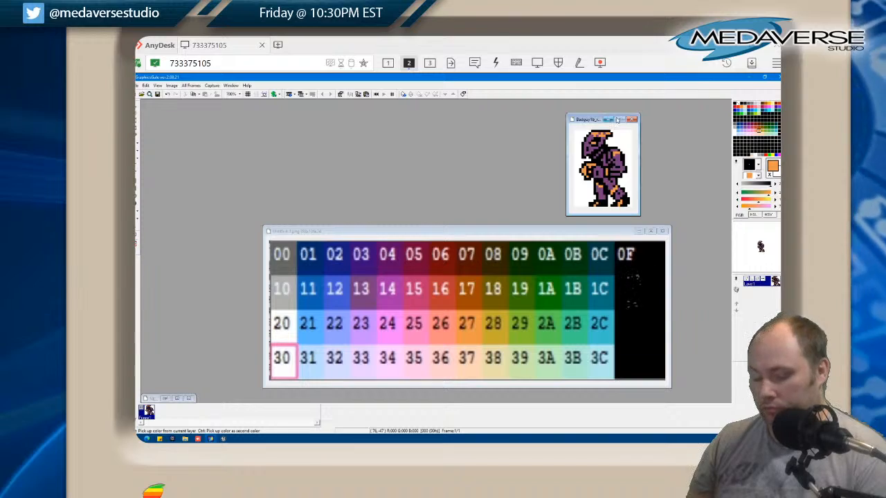
left_click(633, 120)
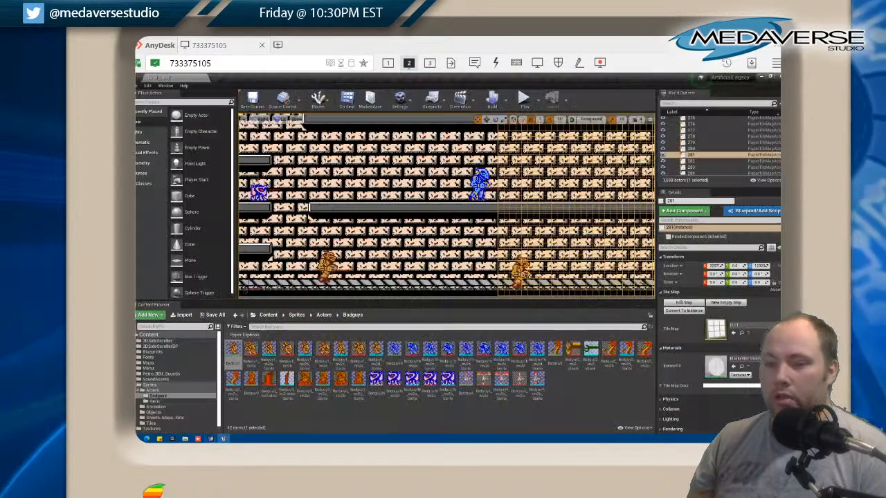
Switch to the Unreal Editor and reimport the Badguy1b_rev2a texture from its source file
left_click(210, 439)
right_click(392, 359)
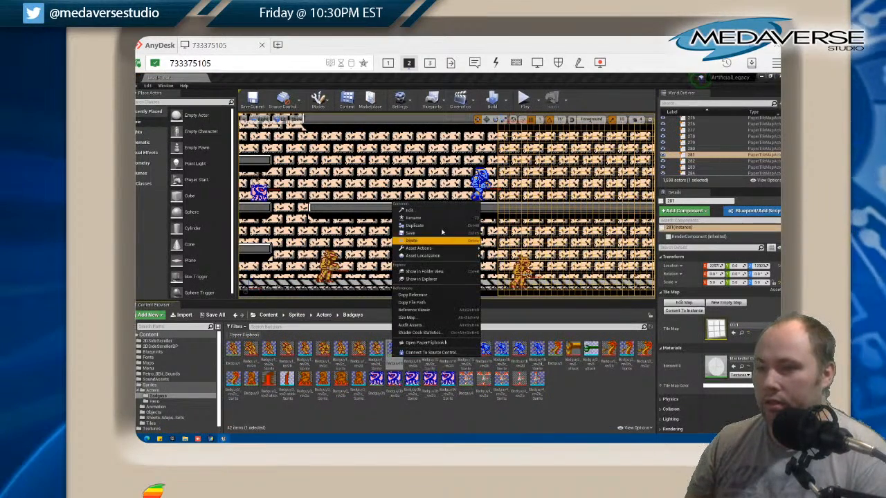
left_click(410, 348)
right_click(410, 348)
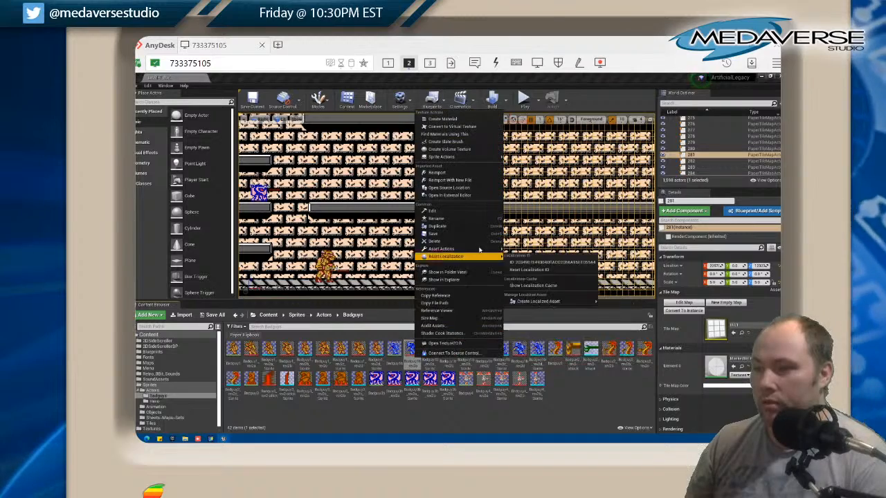
left_click(443, 172)
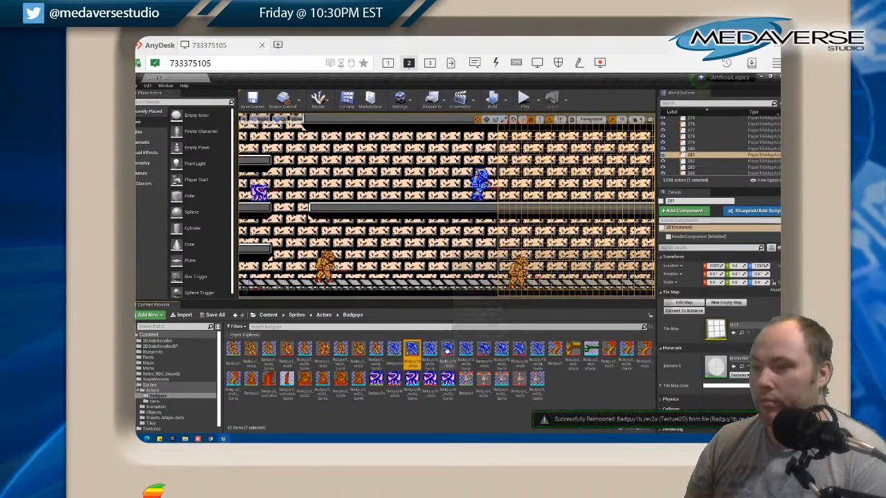
Reimport the textures Badguy1b_rev2b, Badguy1b_rev2c and Badguy1b_rev2d and inspect the recoloured enemy in the level
right_click(447, 349)
left_click(484, 168)
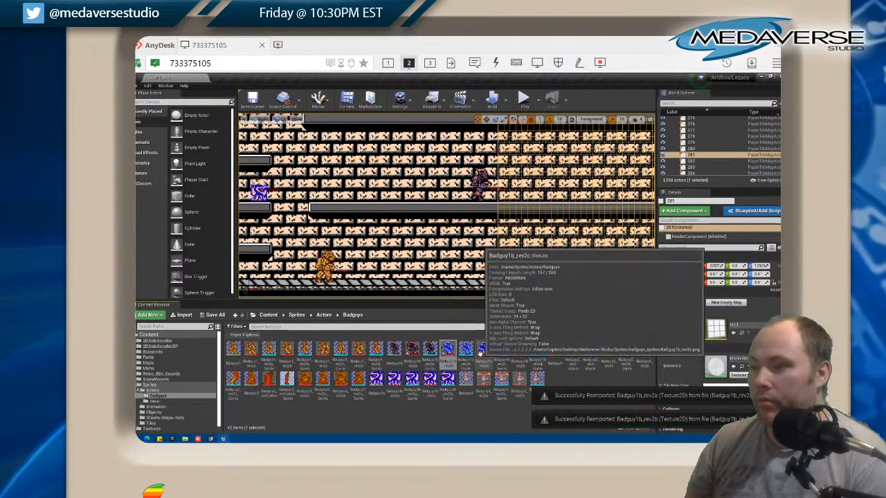
right_click(482, 349)
left_click(503, 169)
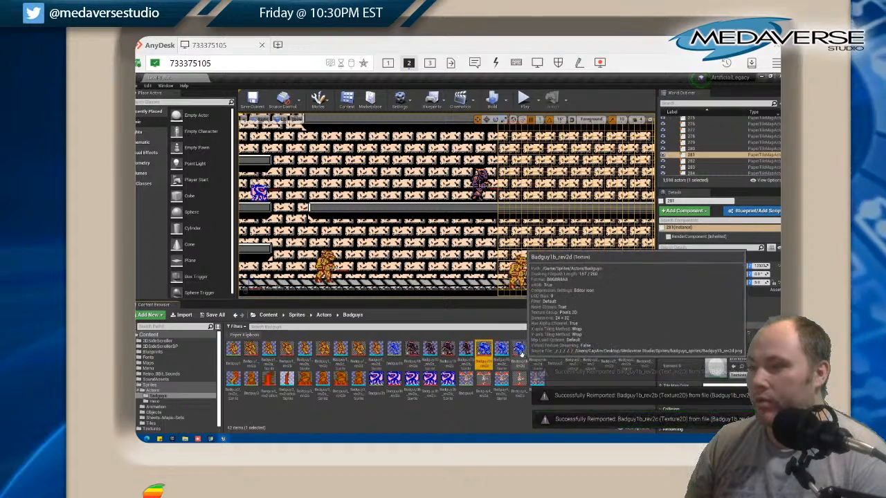
right_click(518, 348)
left_click(546, 170)
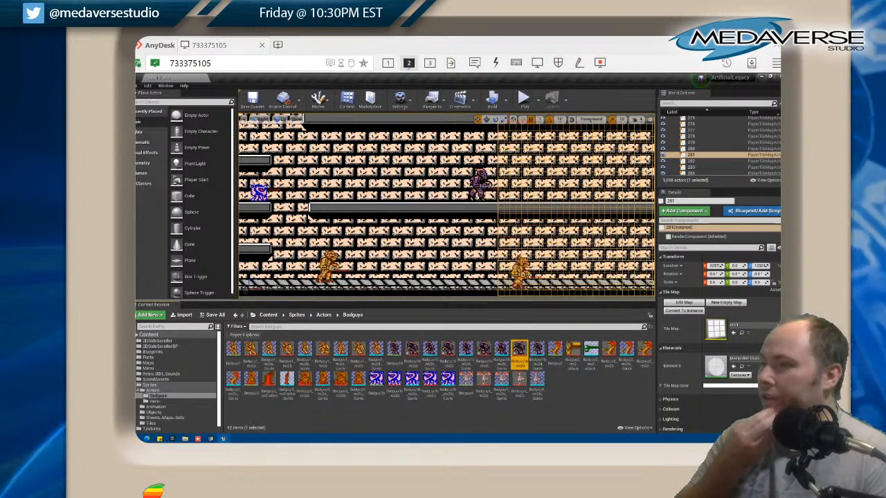
scroll(413, 242, "up", 1)
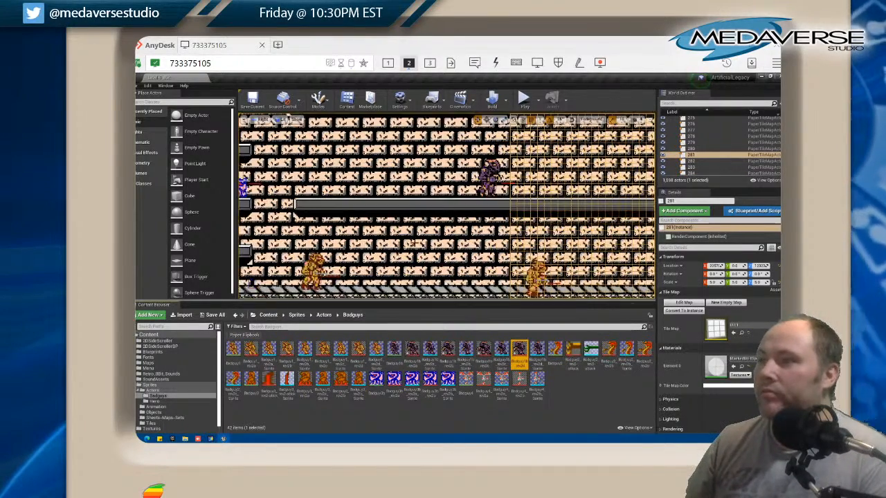
scroll(414, 242, "down", 3)
scroll(426, 234, "up", 1)
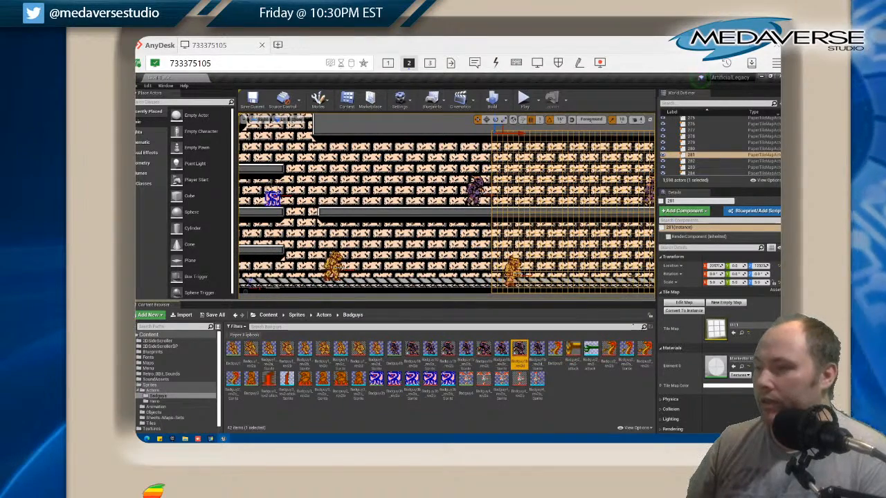
Switch back to GraphicsGale and open the four Badguy2 sprites: Badguy2_rev2a, Badguy2_rev2-attack, Badguy2_rev2b and Badguy2_rev2c
key("alt+Tab")
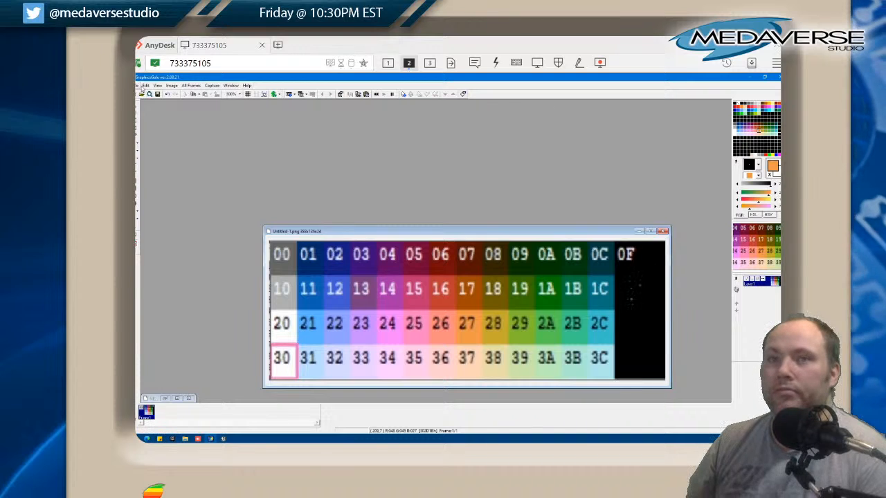
left_click(138, 85)
left_click(148, 101)
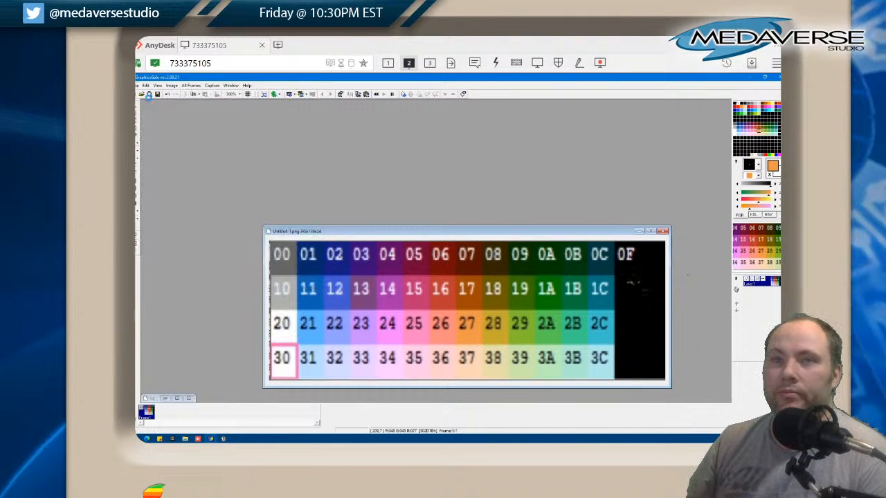
left_click(387, 250)
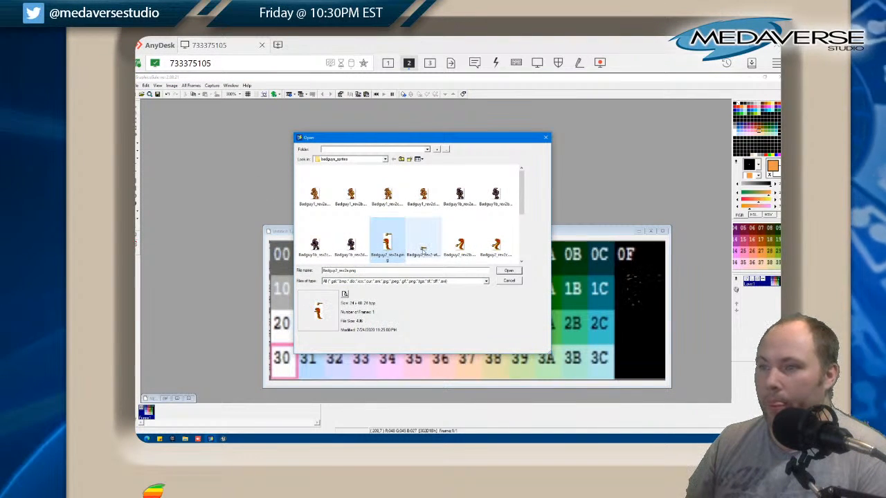
left_click(424, 249, "ctrl")
left_click(460, 245, "ctrl")
left_click(496, 243, "ctrl")
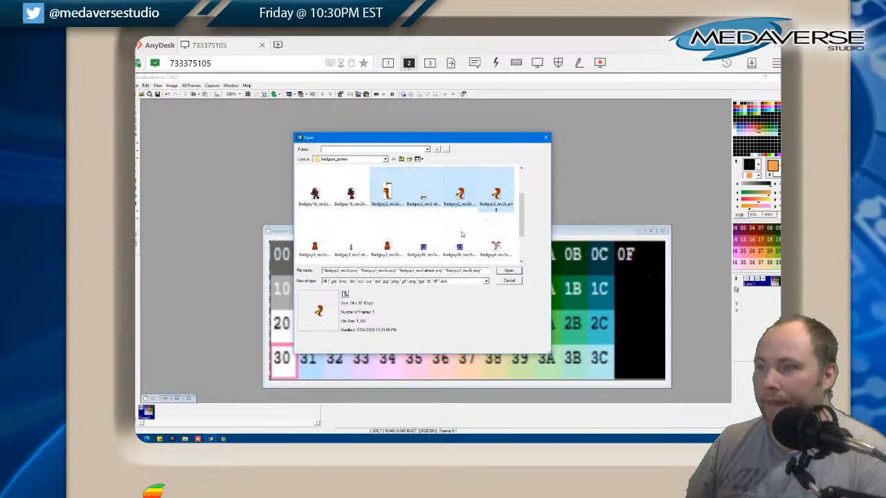
left_click(498, 270)
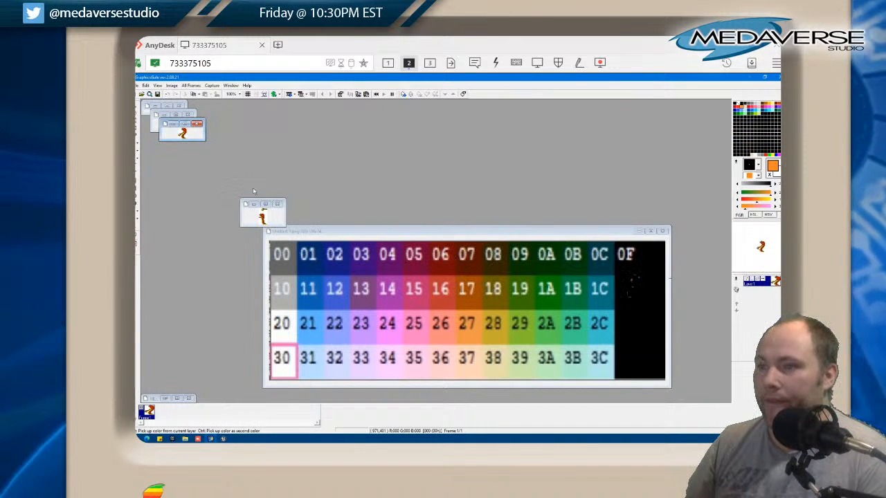
Show the frontmost Badguy2 sprite at 700%, enlarge its window to fit and place it above the palette chart
left_click(241, 97)
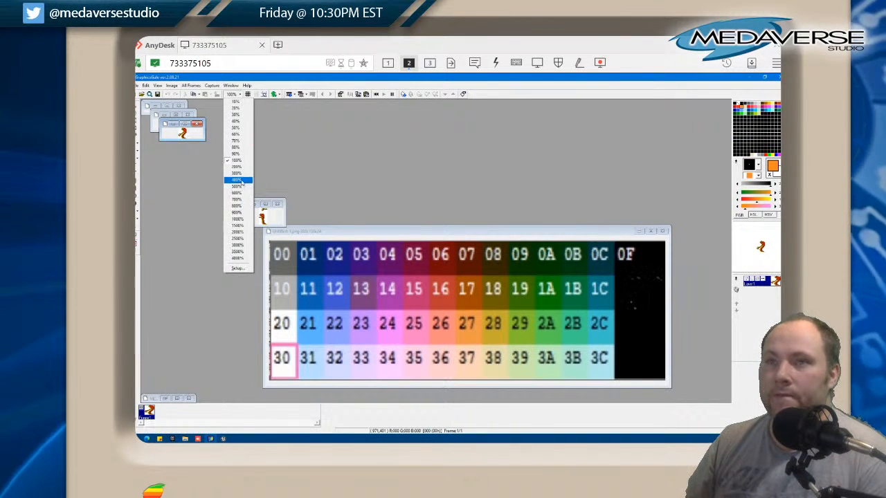
left_click(238, 198)
left_click_drag(203, 140, 230, 224)
left_click_drag(178, 124, 430, 120)
Show the Badguy2_rev2a sprite at 700%, enlarge its window to fit and place it beside the first sprite above the palette chart
left_click(246, 212)
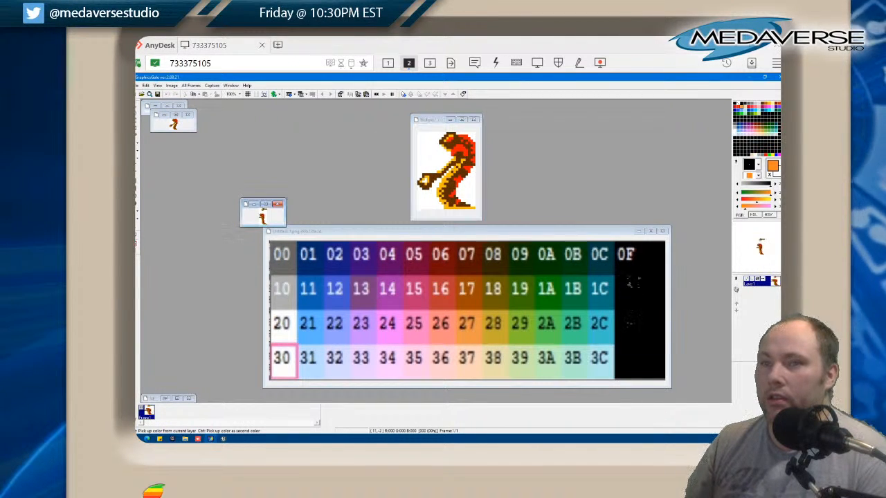
left_click(199, 88)
left_click(218, 77)
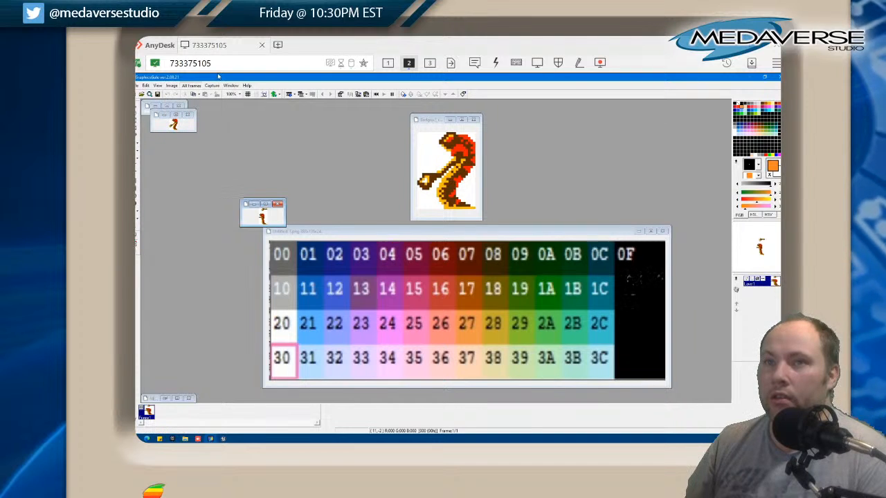
left_click(241, 97)
left_click(239, 199)
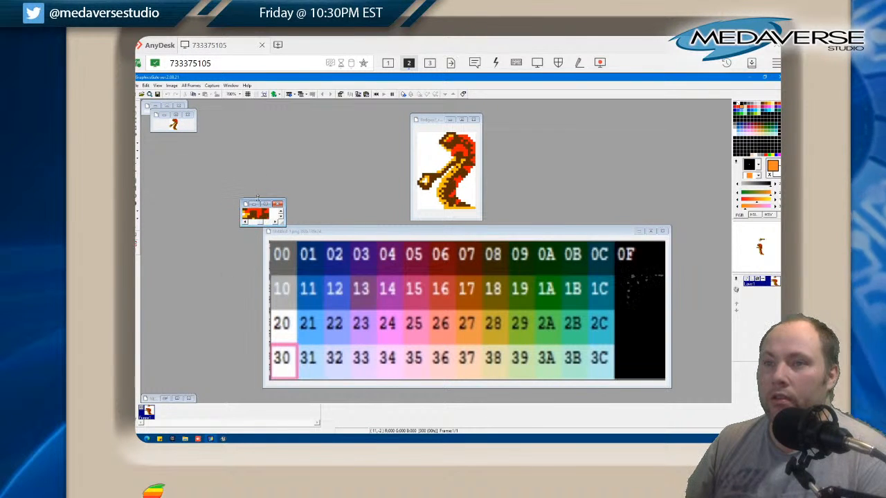
left_click_drag(282, 223, 346, 338)
left_click_drag(277, 205, 524, 108)
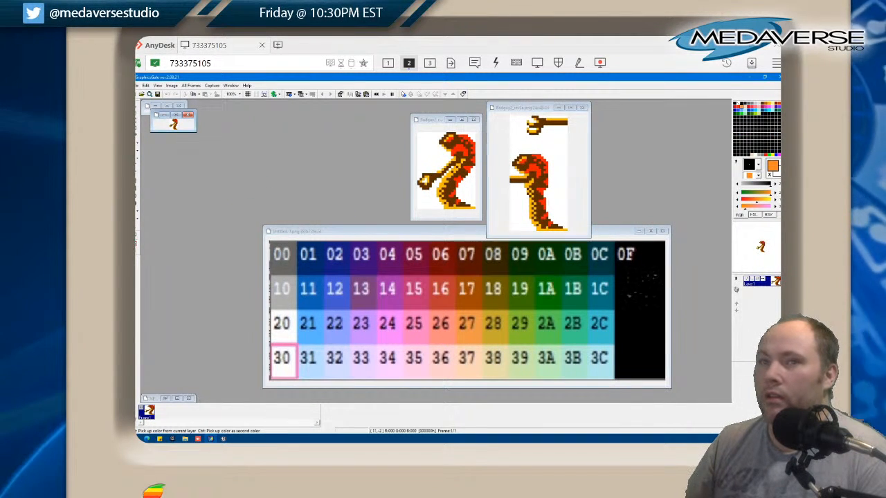
Show the Badguy2_rev2b sprite at 700%, enlarge its window to fit and line it up with the other sprites
left_click(160, 86)
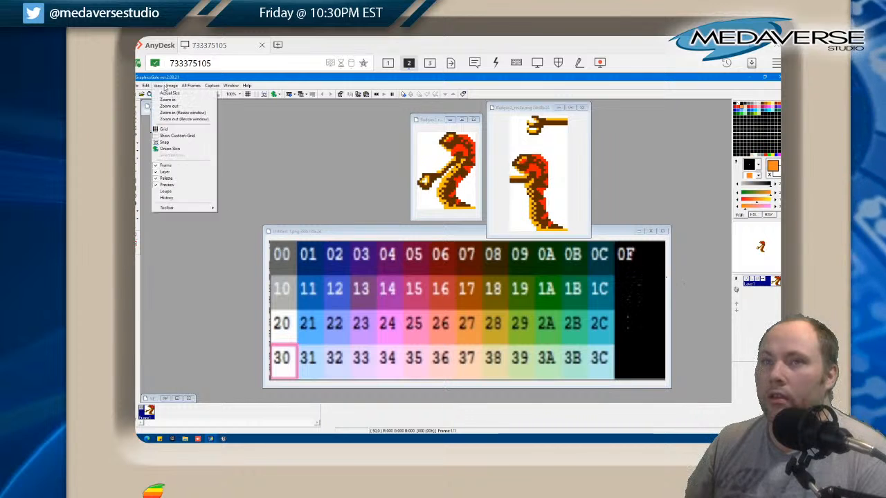
mouse_move(171, 85)
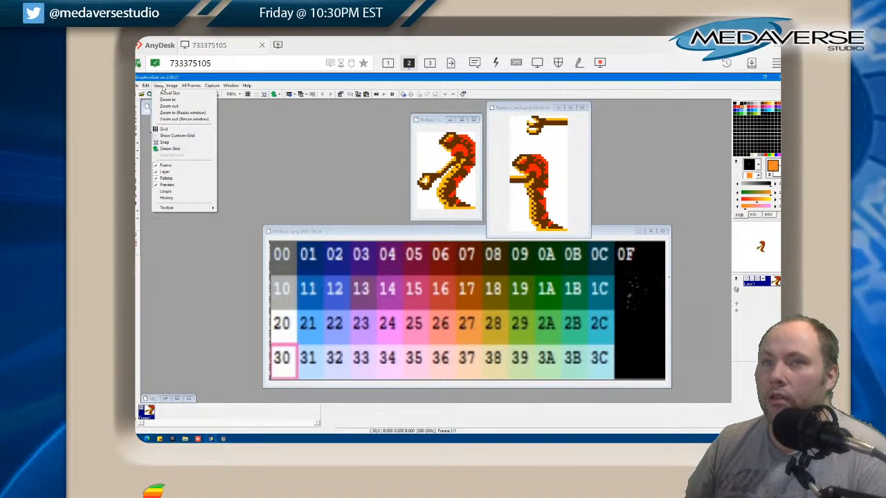
left_click(247, 77)
left_click(240, 94)
left_click(238, 200)
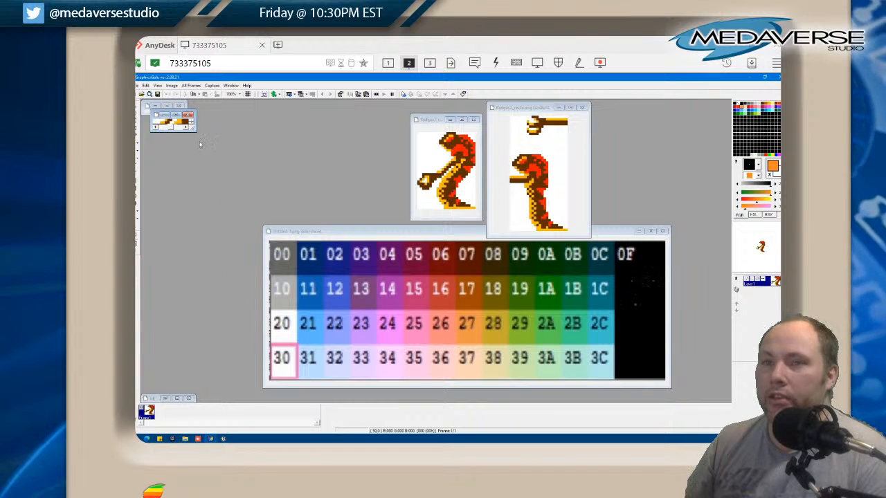
left_click_drag(195, 131, 234, 223)
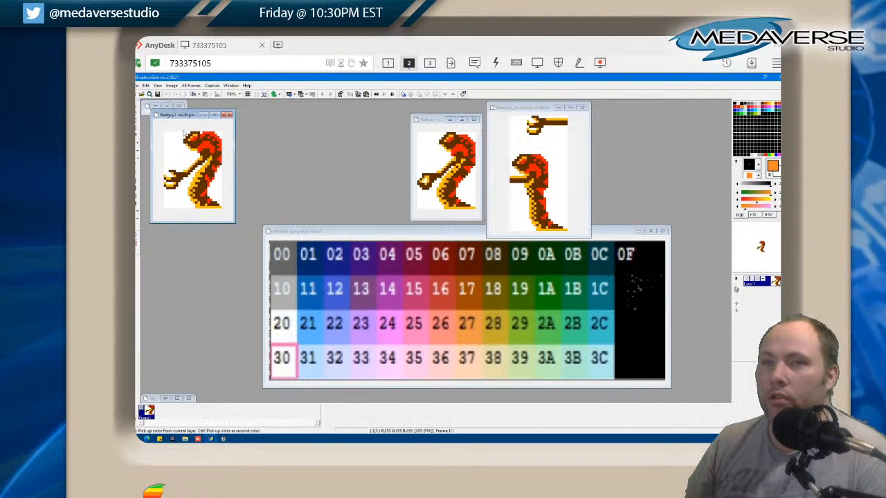
left_click_drag(180, 116, 346, 114)
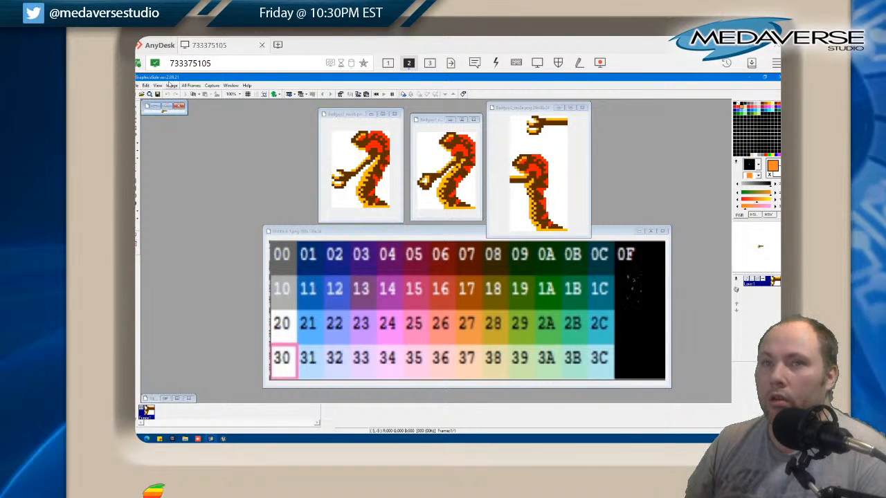
Zoom in on the Badguy2_rev2-attack arm sprite, enlarge its window to fit and place it beside Badguy2_rev2b
left_click(158, 85)
mouse_move(172, 86)
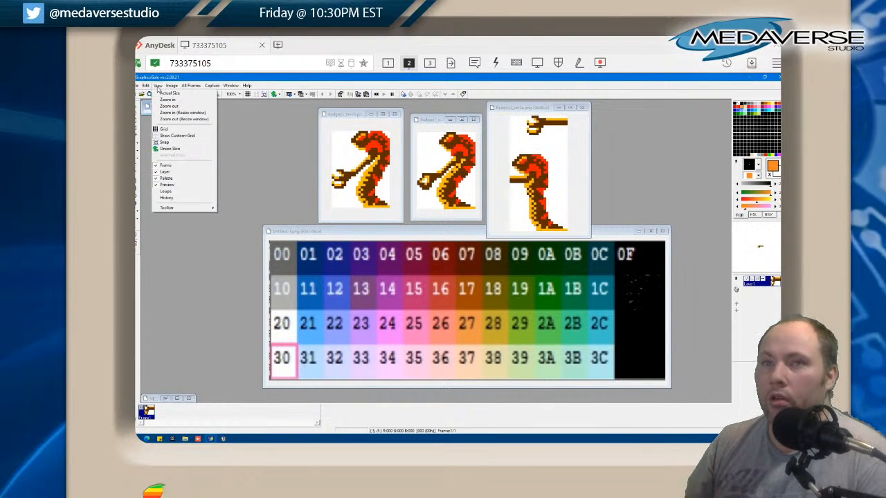
left_click(236, 93)
left_click(238, 207)
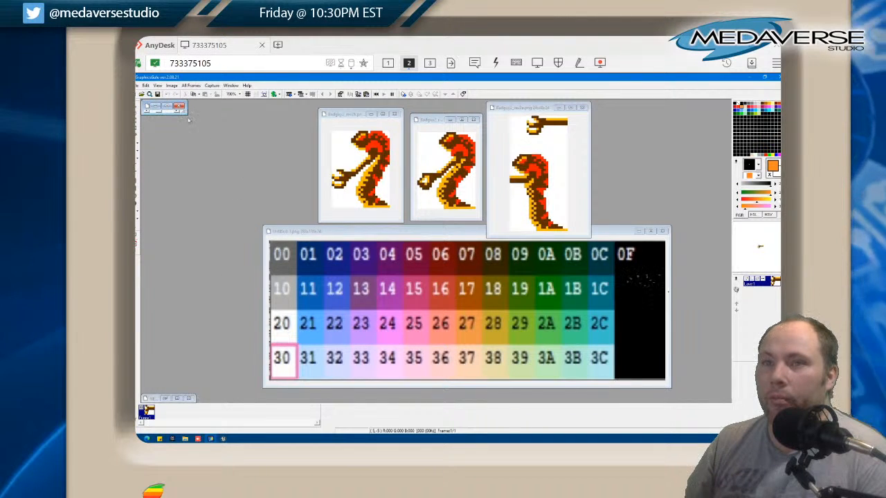
left_click_drag(180, 106, 257, 130)
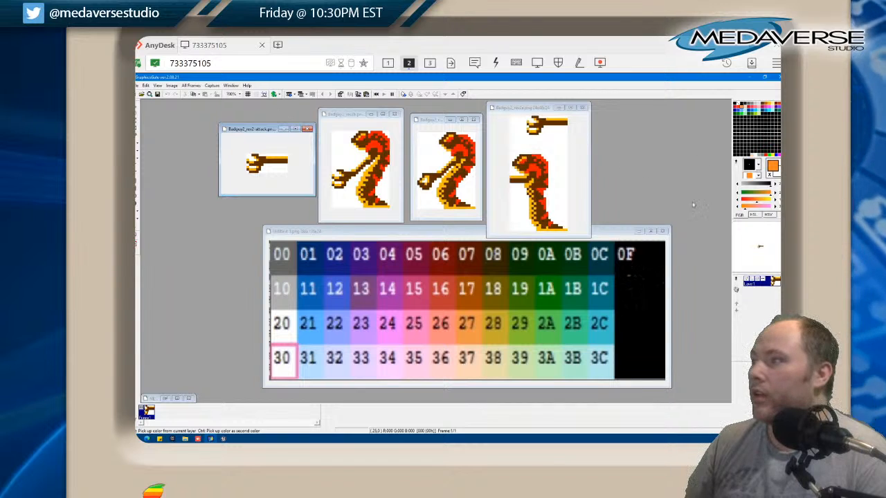
Load all colours of the palette file NES_v2.pal into the Badguy2_rev2-attack sprite
right_click(737, 165)
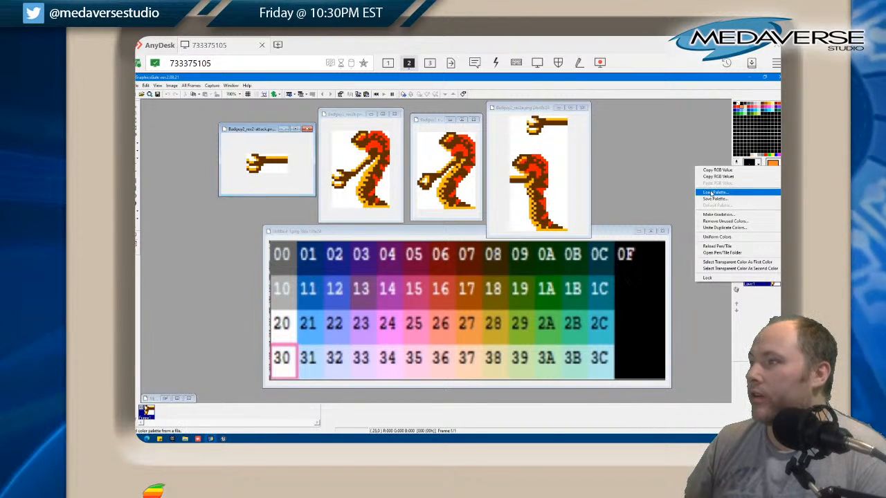
left_click(711, 193)
left_click(389, 306)
left_click(402, 316)
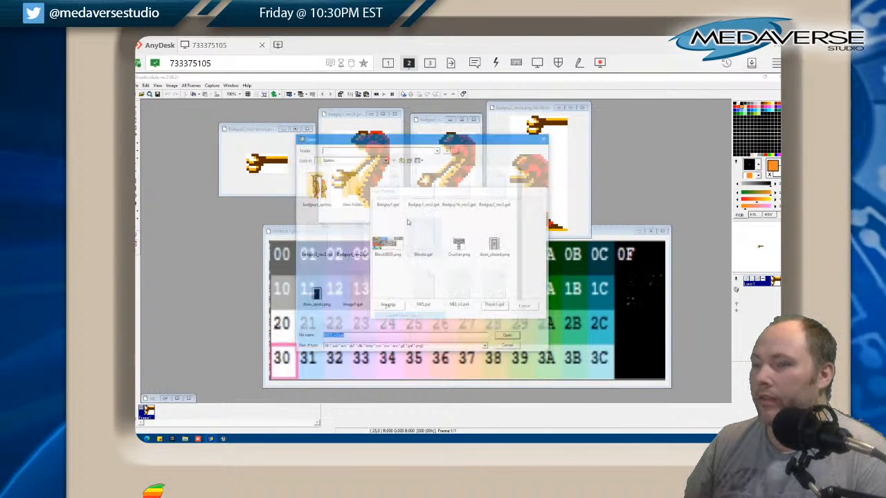
double_click(459, 290)
left_click(490, 291)
left_click(494, 306)
Load all colours of NES_v2.pal into the Badguy2_rev2b sprite's palette
left_click(324, 114)
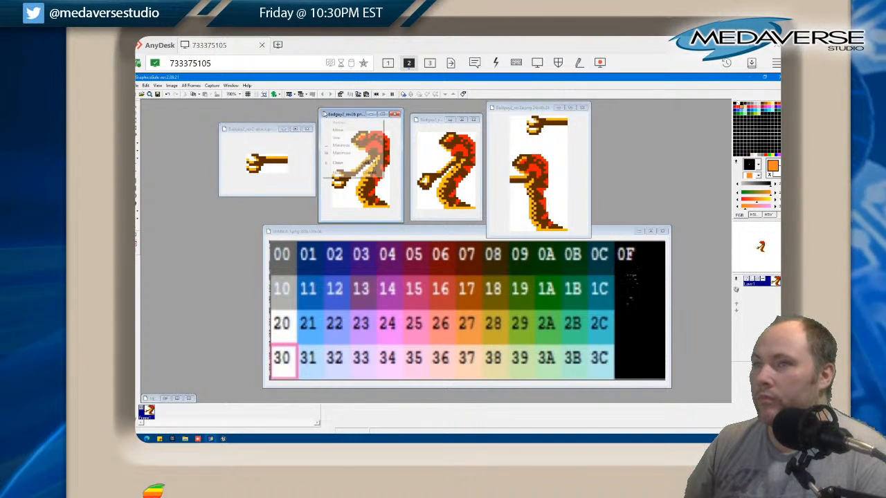
left_click(737, 162)
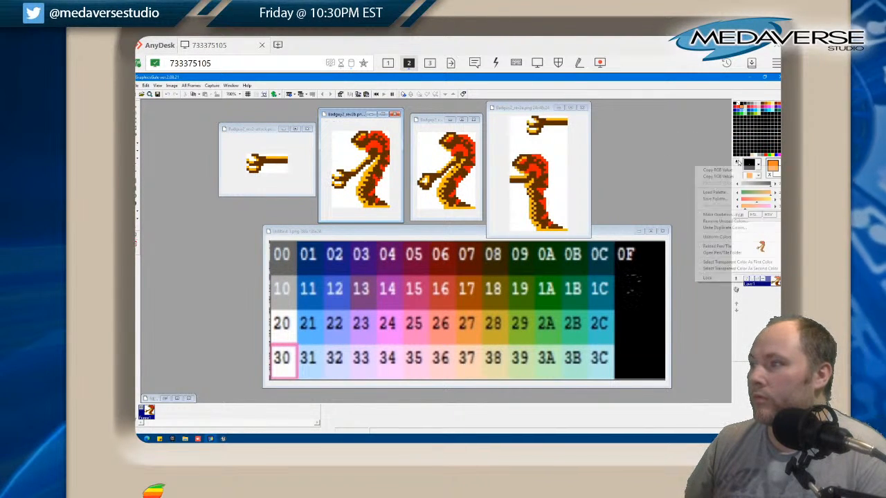
left_click(720, 193)
left_click(392, 306)
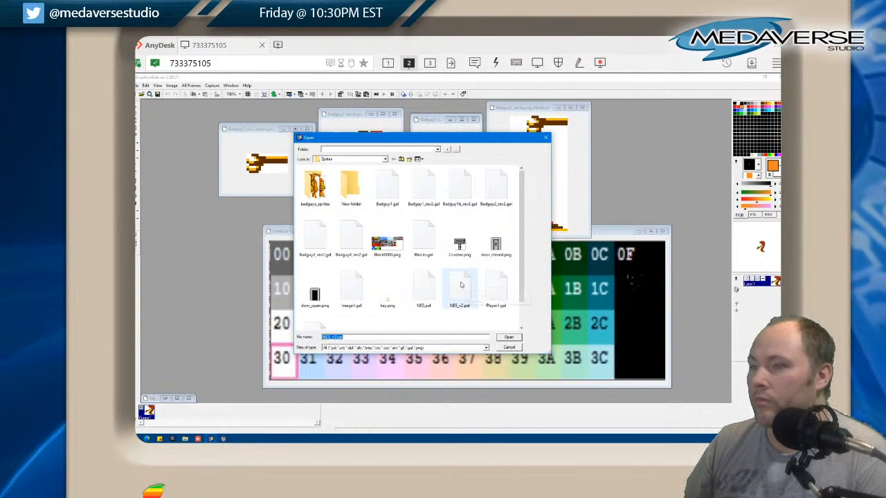
double_click(460, 284)
left_click(492, 294)
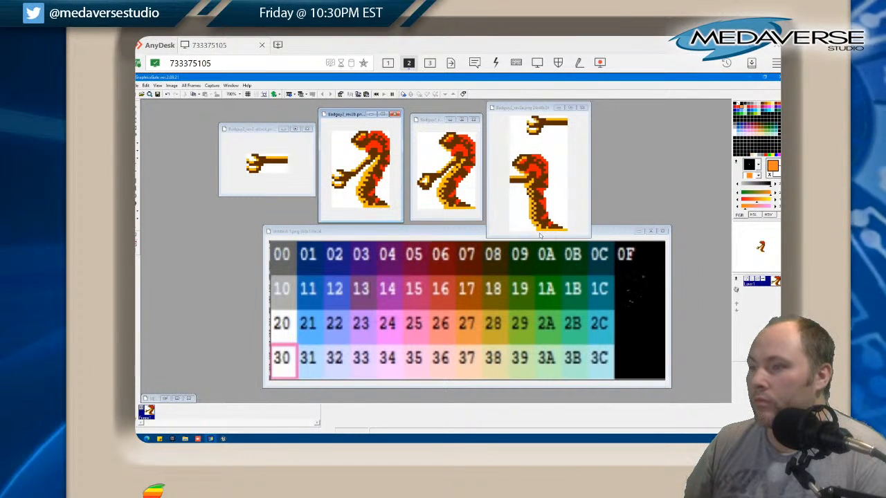
Load all colours of NES_v2.pal into the Badguy2_rev2c sprite's palette
right_click(738, 164)
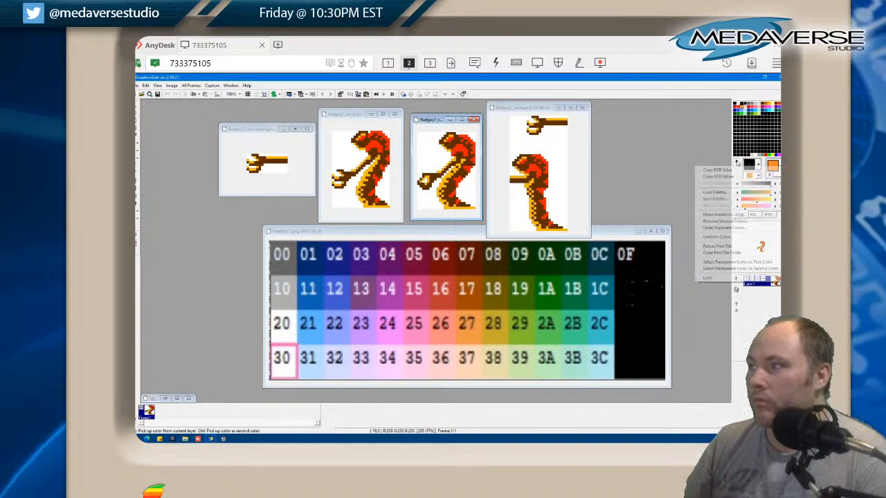
left_click(715, 192)
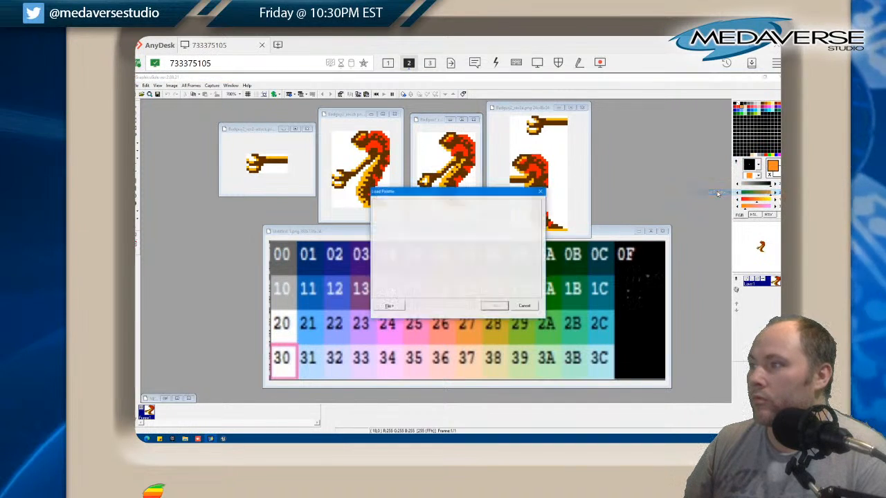
left_click(393, 306)
left_click(401, 318)
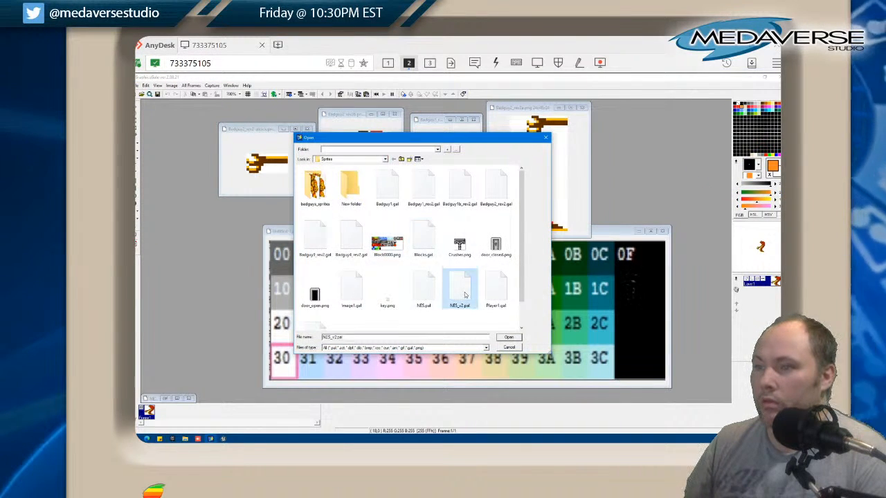
double_click(465, 295)
left_click(493, 295)
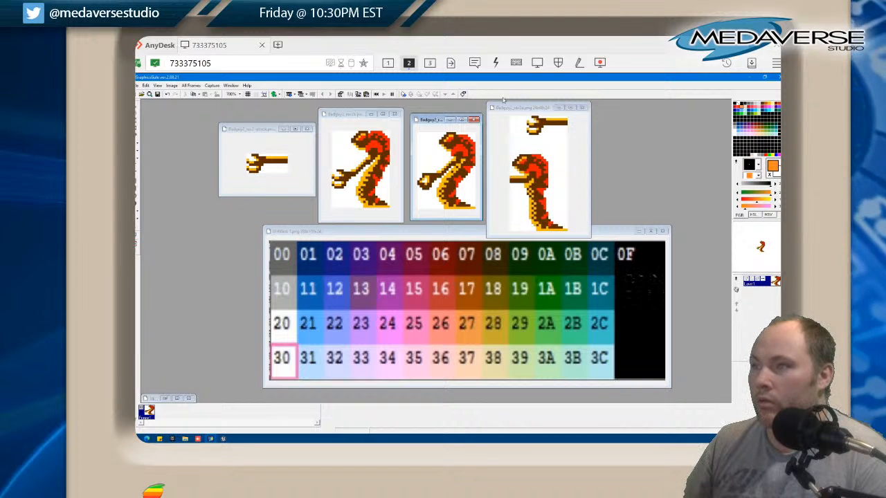
Load all colours of NES_v2.pal into the Badguy2_rev2a sprite's palette
left_click(521, 109)
right_click(756, 166)
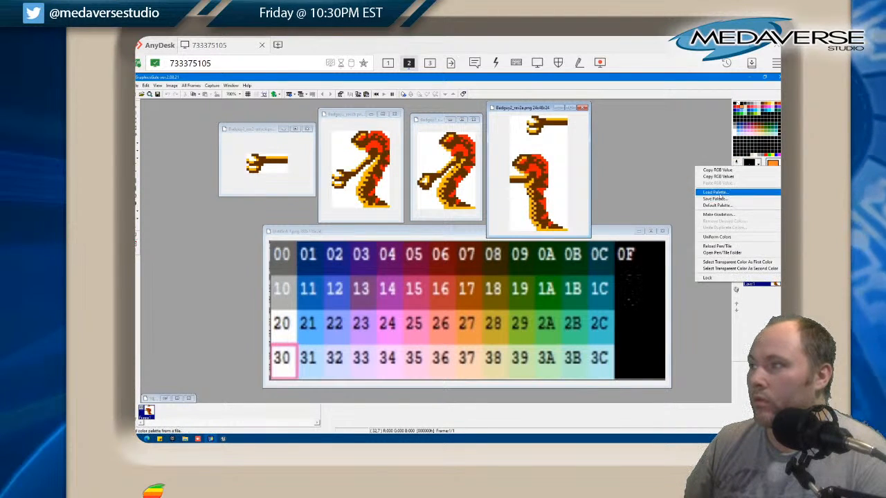
left_click(719, 193)
left_click(389, 306)
left_click(404, 317)
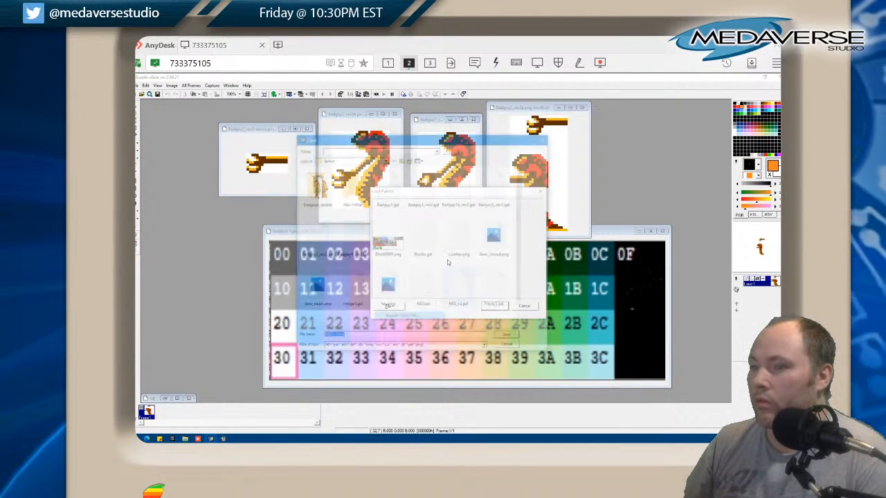
double_click(465, 294)
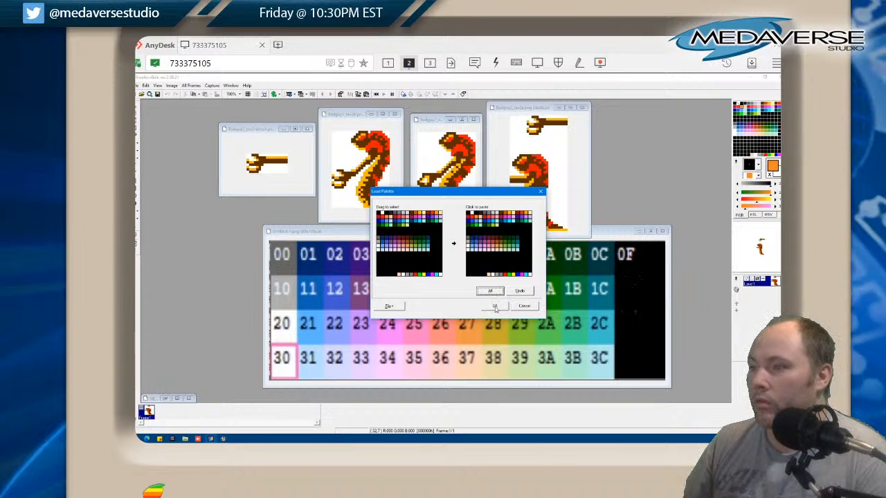
left_click(495, 306)
Check the palettes of the other Badguy2 sprites in turn and move the palette chart slightly down, clear of the sprite windows
left_click(429, 123)
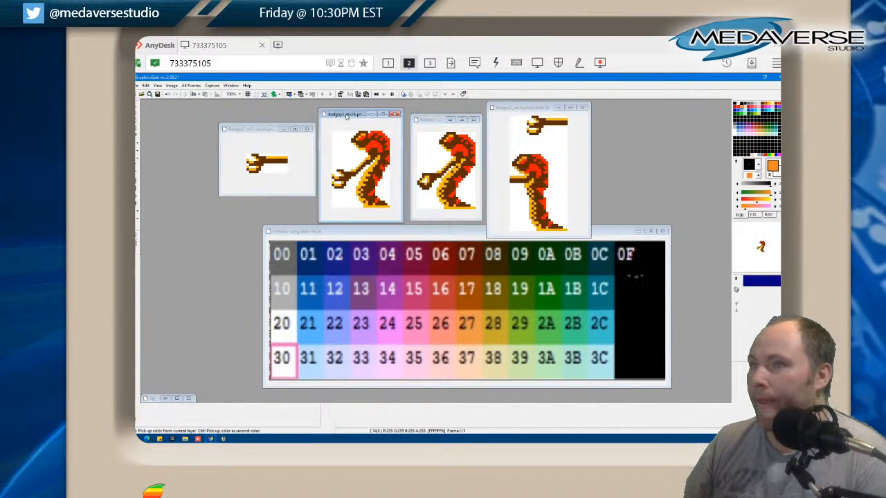
left_click(258, 130)
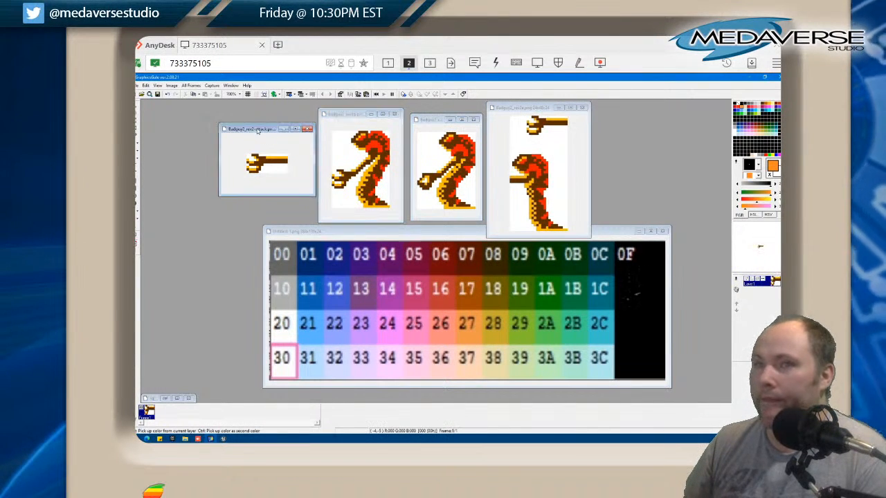
left_click(425, 122)
left_click_drag(414, 237, 401, 248)
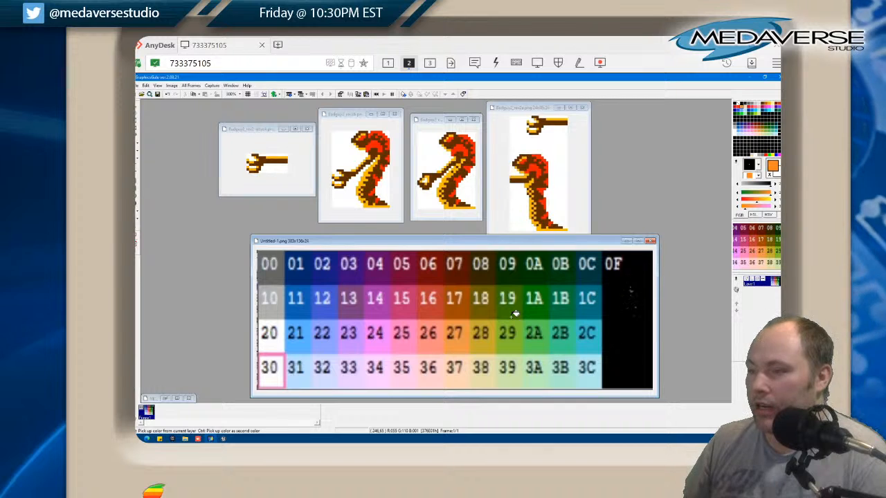
Pick dark green 09 from the palette chart and replace the dark brown with it in all four Badguy2 sprites
left_click(512, 276)
left_click(454, 181)
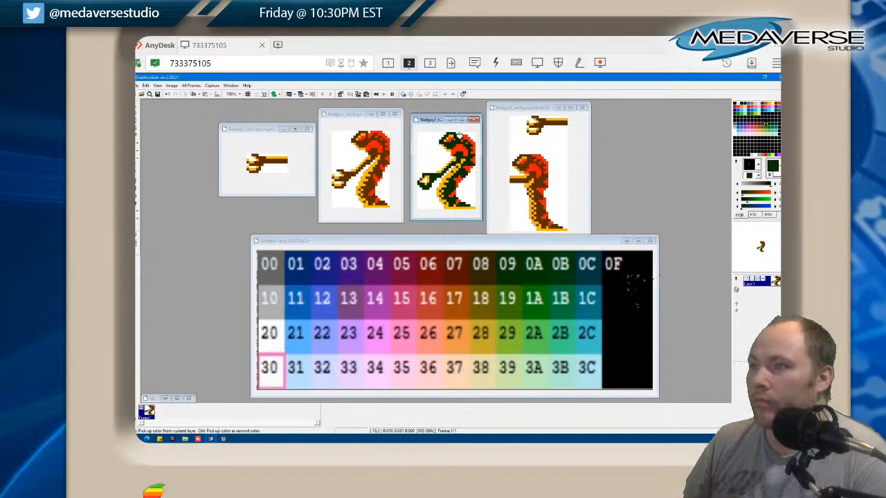
left_click(540, 168)
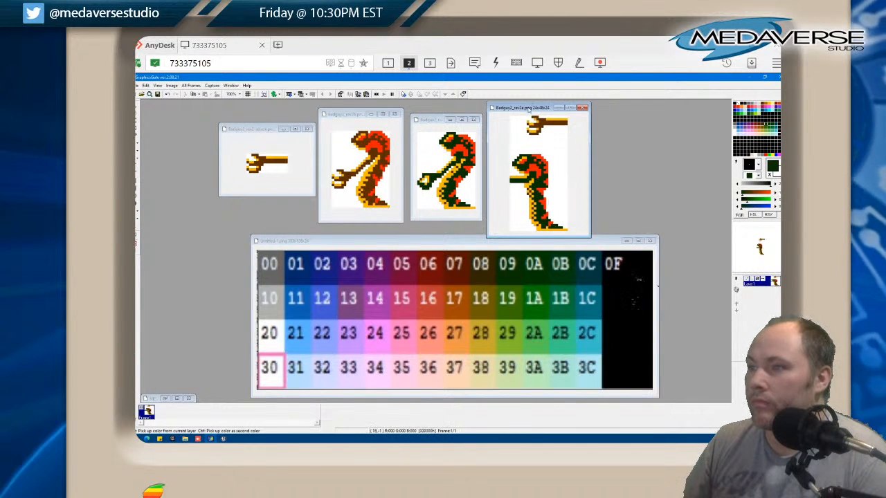
left_click(376, 149)
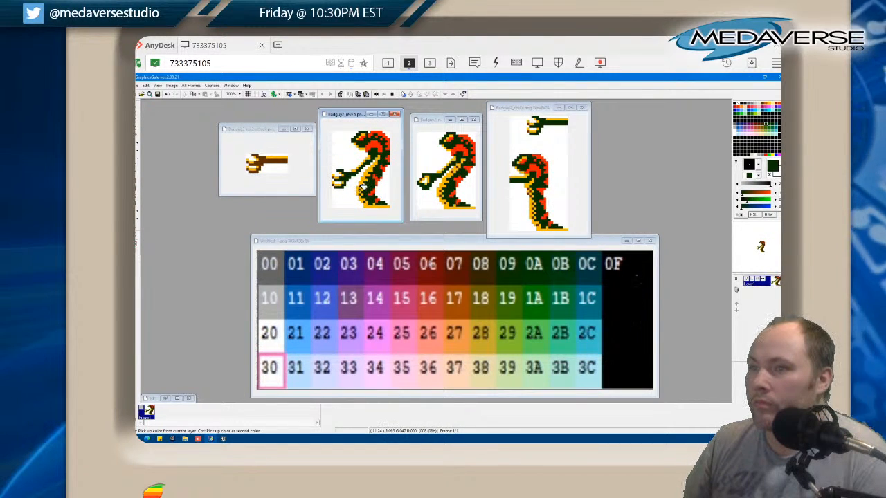
left_click(443, 188)
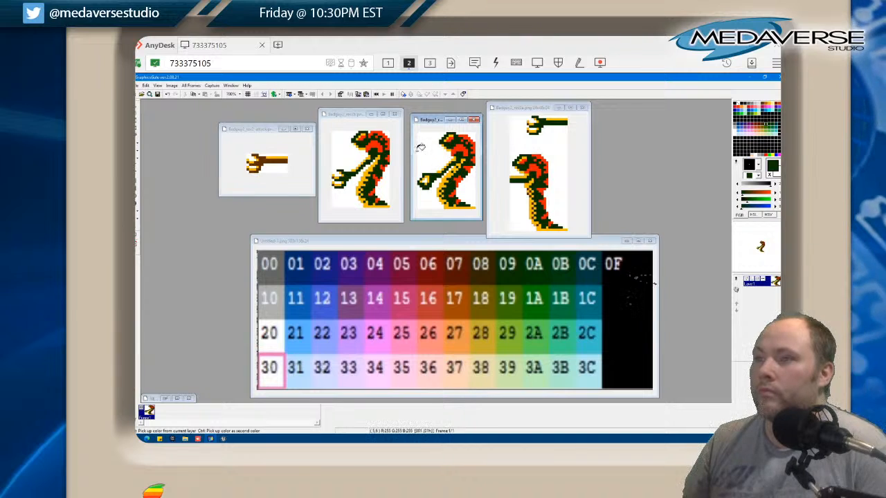
left_click(337, 178)
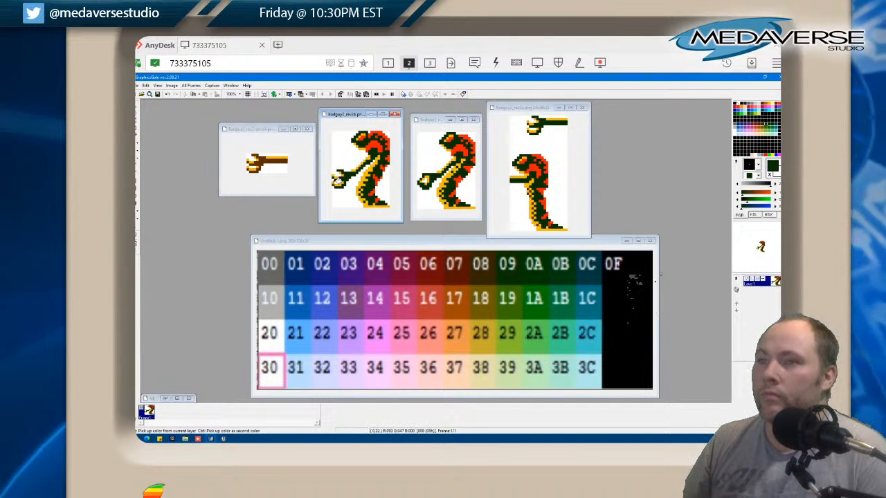
left_click(273, 157)
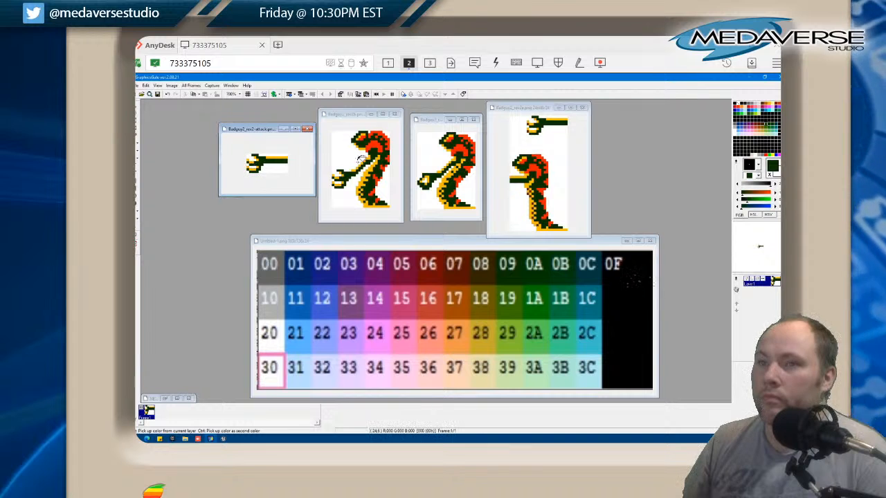
left_click(532, 122)
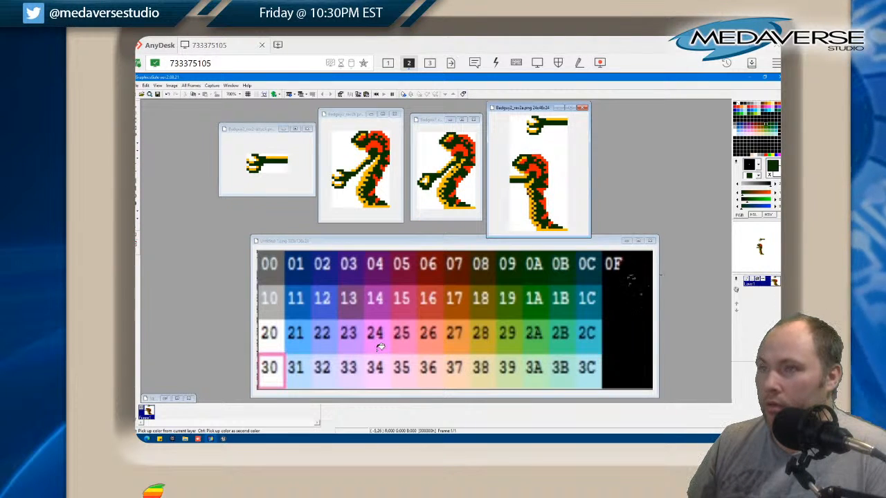
Try dark red 06 and red 16 from the palette chart in place of the orange-red on the Badguy2_rev2c sprite, undoing the stray fill
left_click(439, 275)
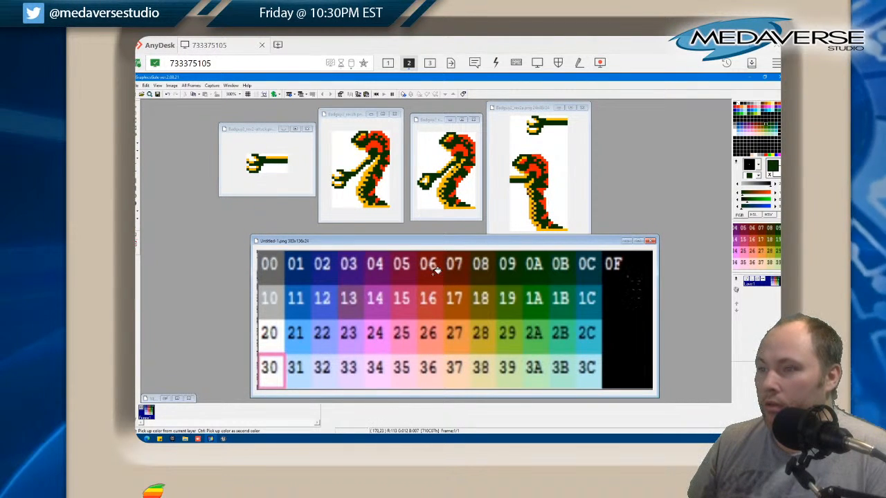
left_click(455, 147)
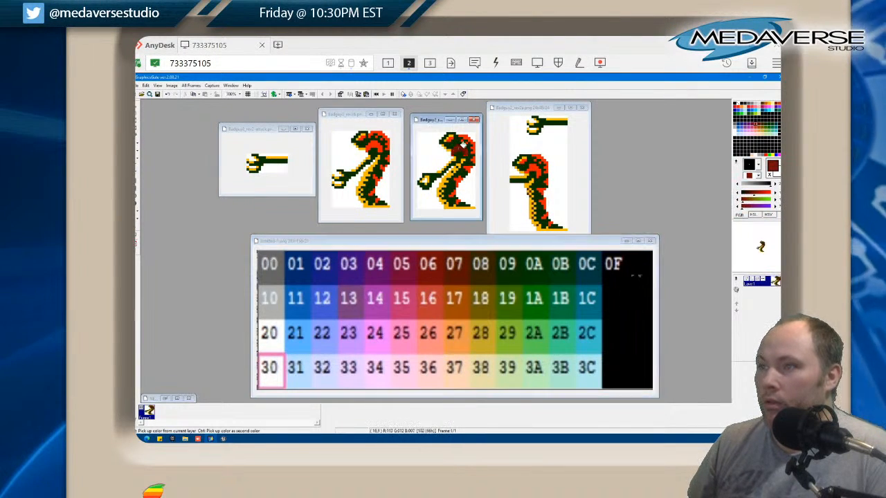
left_click(434, 309)
left_click(464, 147)
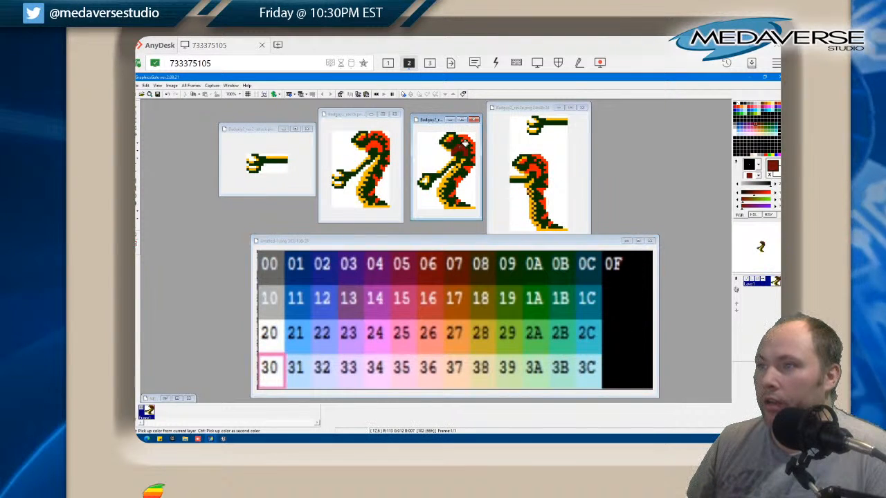
left_click(434, 310)
left_click(434, 311)
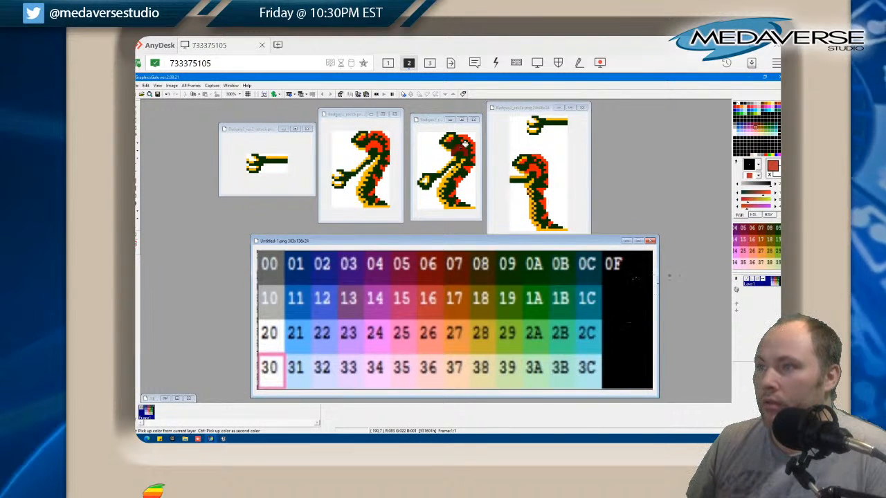
left_click(463, 143)
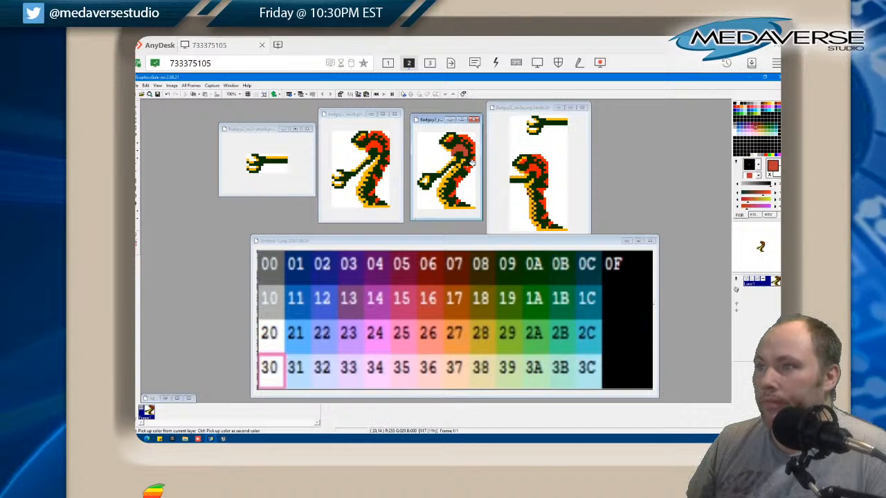
left_click(461, 180)
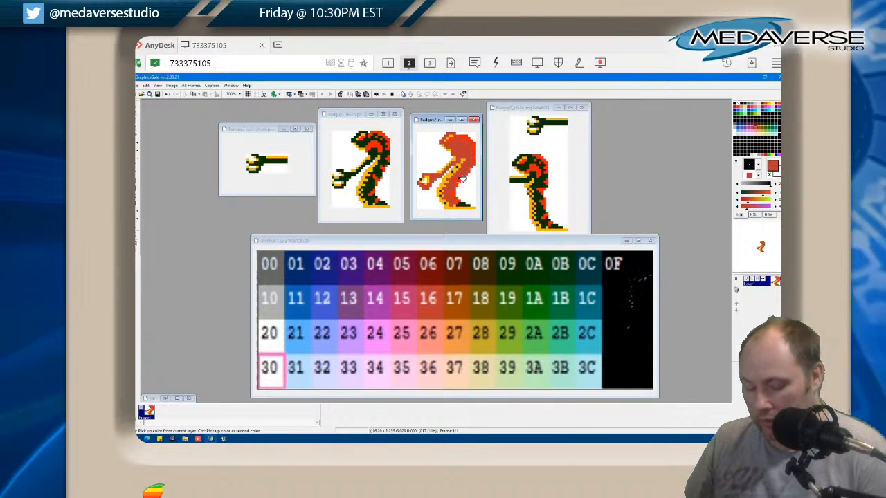
key("ctrl+z")
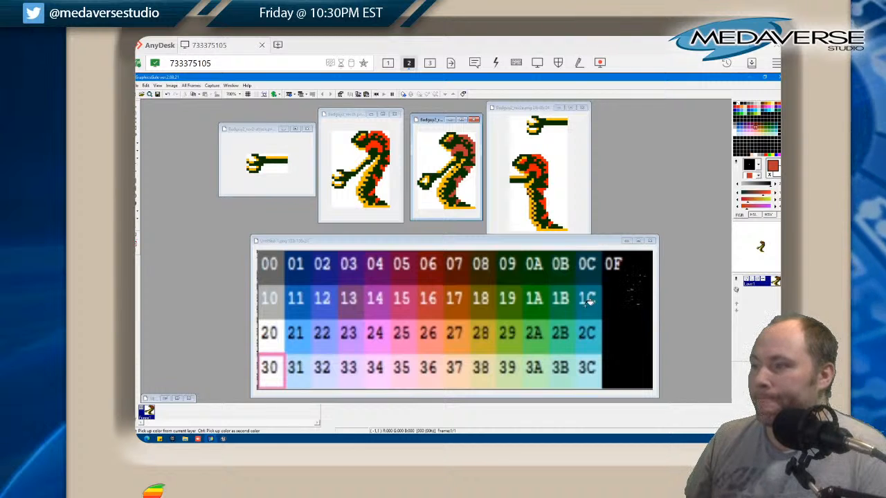
Try cyan 2C from the palette chart on the red areas of the Badguy2_rev2c sprite's head, back and legs
left_click(592, 336)
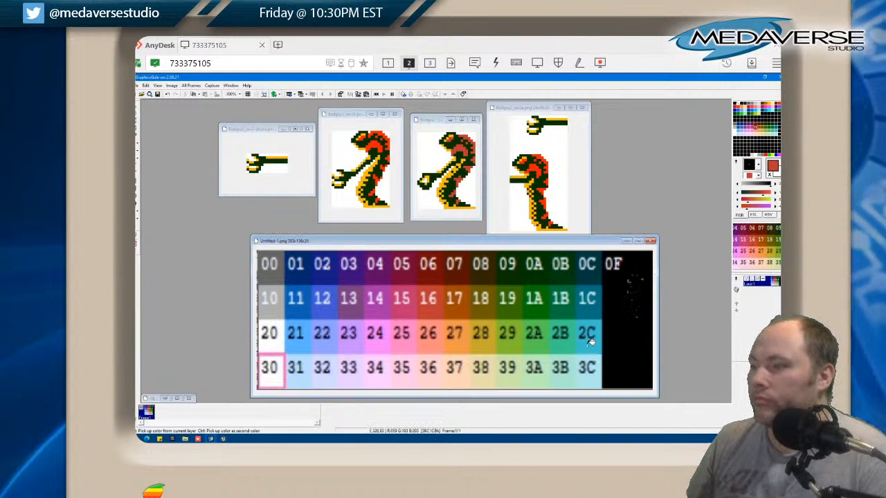
left_click(454, 138)
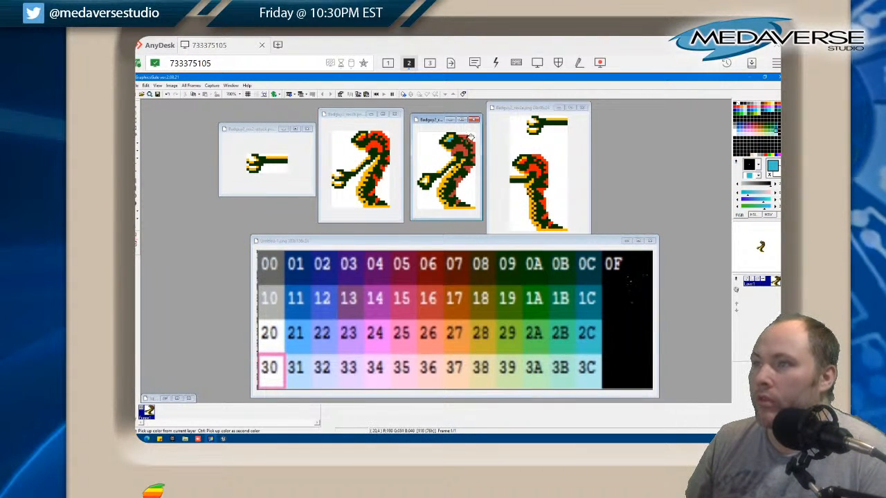
left_click(467, 138)
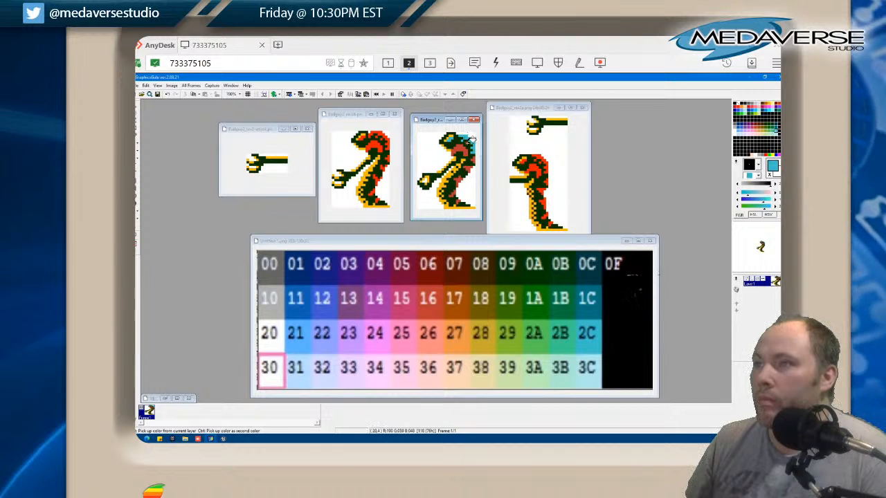
left_click(462, 149)
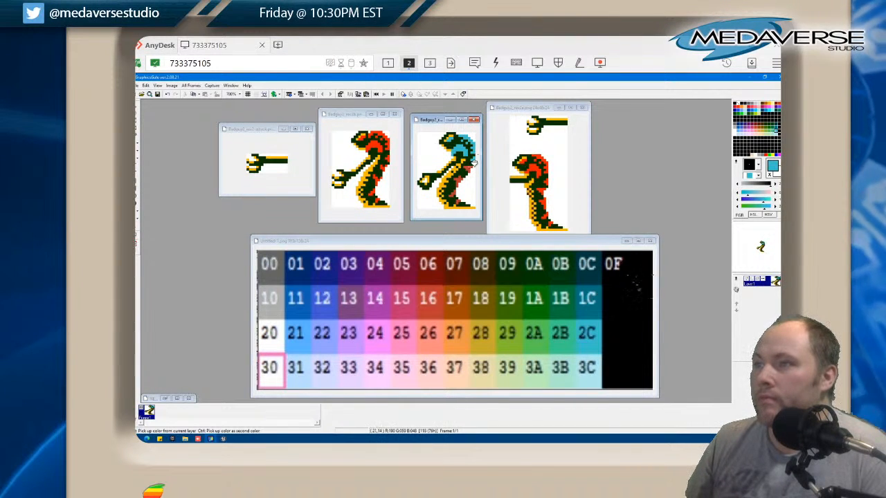
left_click(454, 196)
left_click(462, 201)
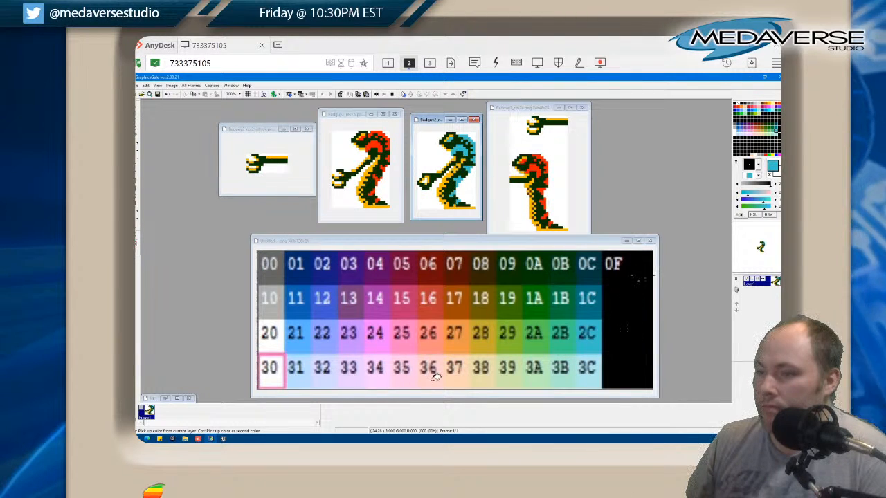
Pick pale blue 3C from the palette chart and recolour the Badguy2_rev2c sprite's head, back and leg areas with it
left_click(592, 375)
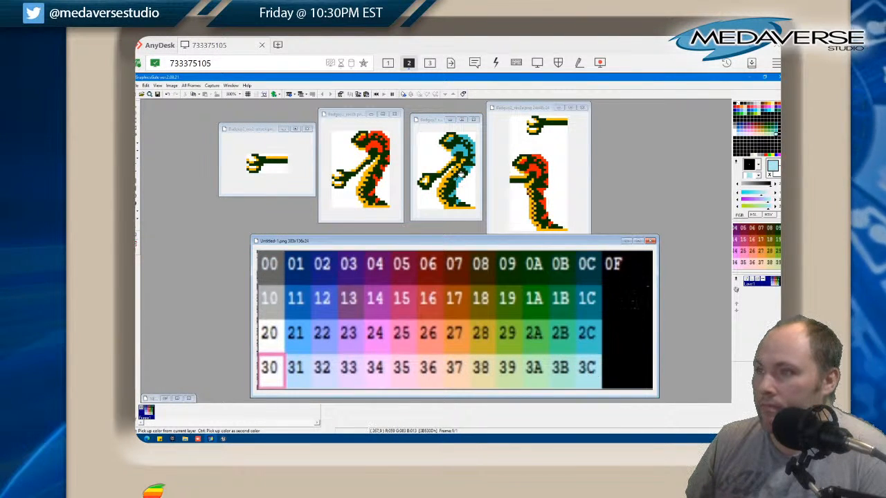
left_click(469, 166)
left_click(474, 149)
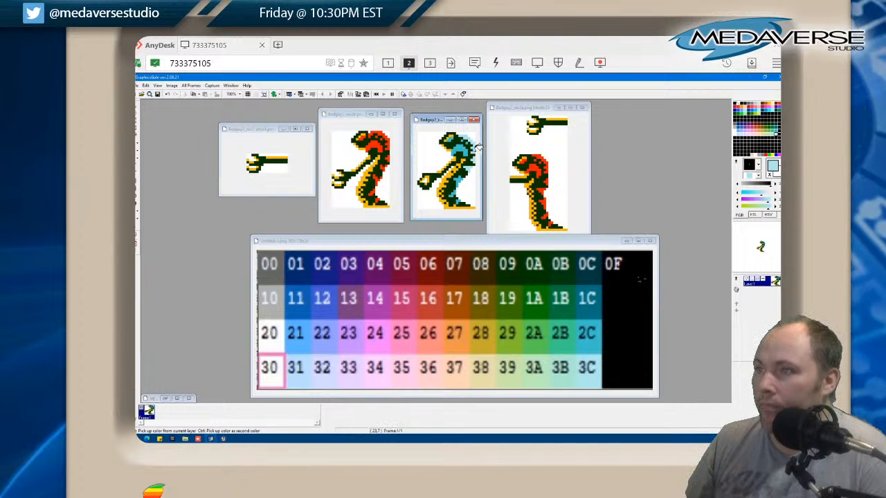
left_click(462, 149)
left_click(468, 141)
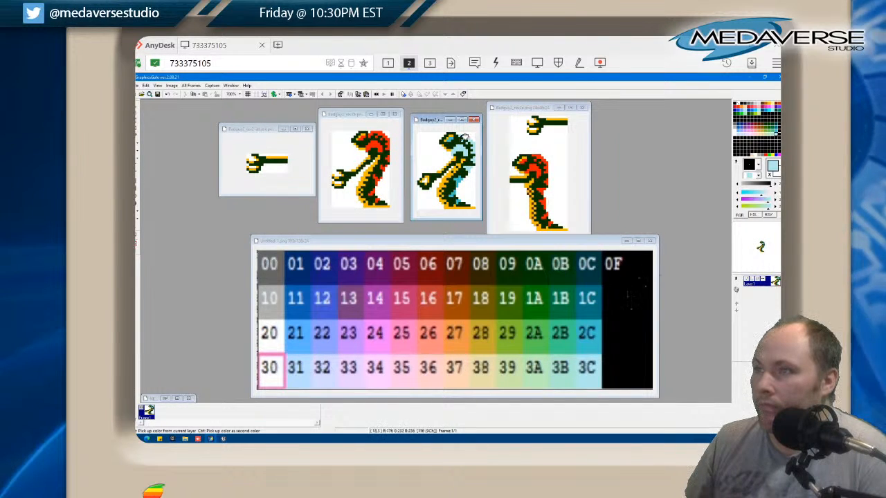
left_click(451, 138)
left_click(465, 170)
left_click(460, 178)
left_click(456, 185)
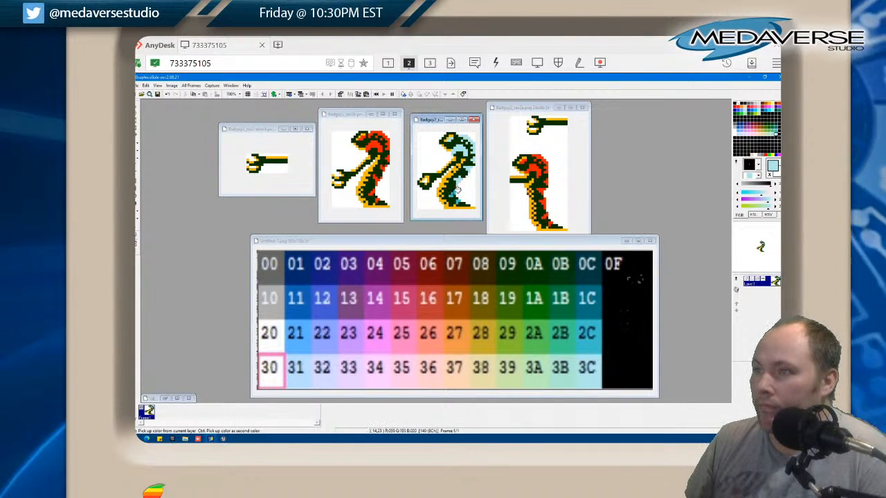
left_click(454, 195)
left_click(458, 202)
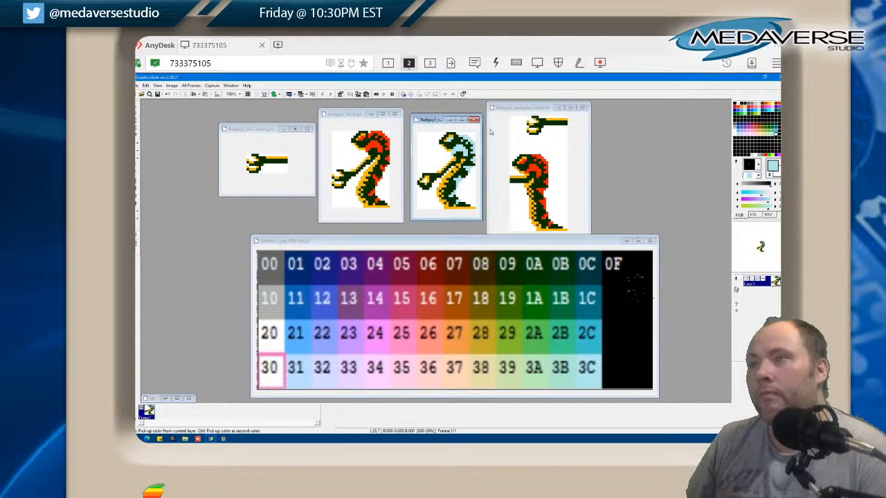
Replace the orange-red areas of the Badguy2_rev2b sprite with pale blue 3C
left_click(374, 140)
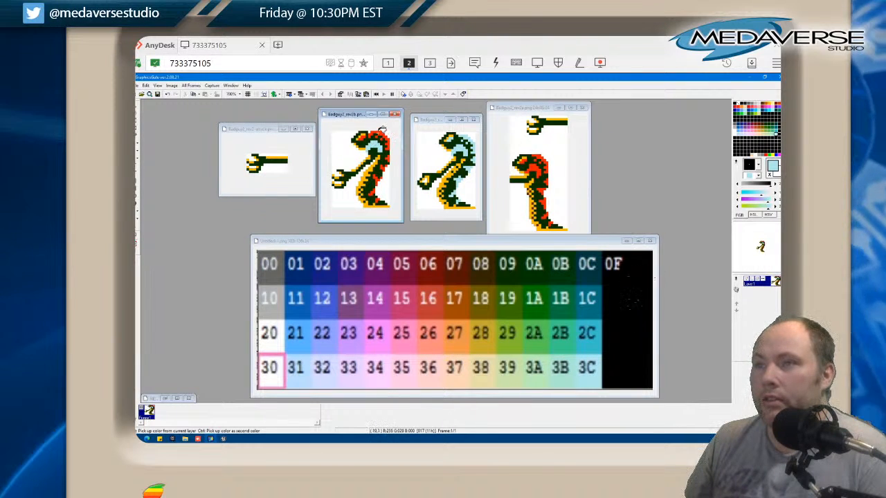
left_click(382, 130)
left_click(381, 138)
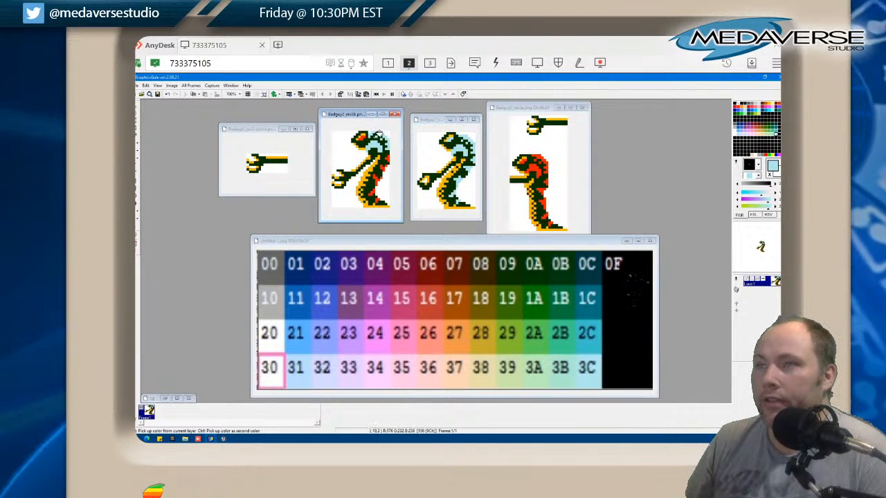
left_click(362, 138)
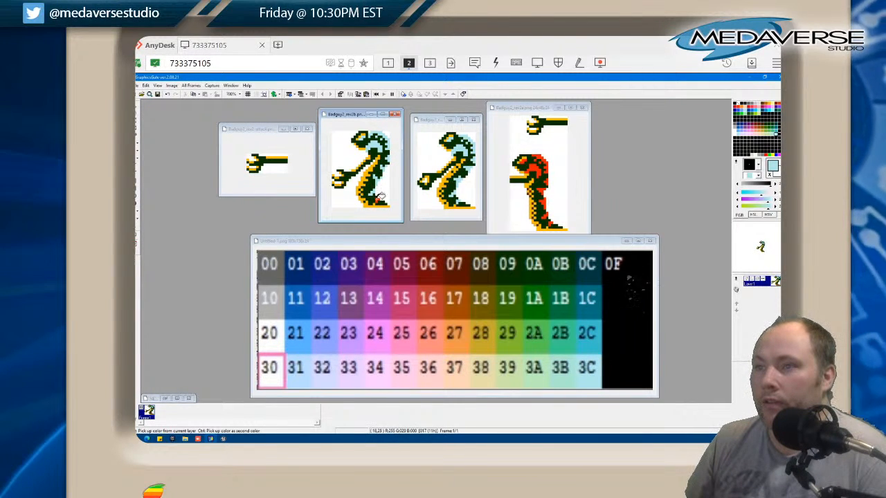
Replace the orange-red areas of the Badguy2_rev2a sprite with pale blue 3C, from the head down to the foot
left_click(537, 164)
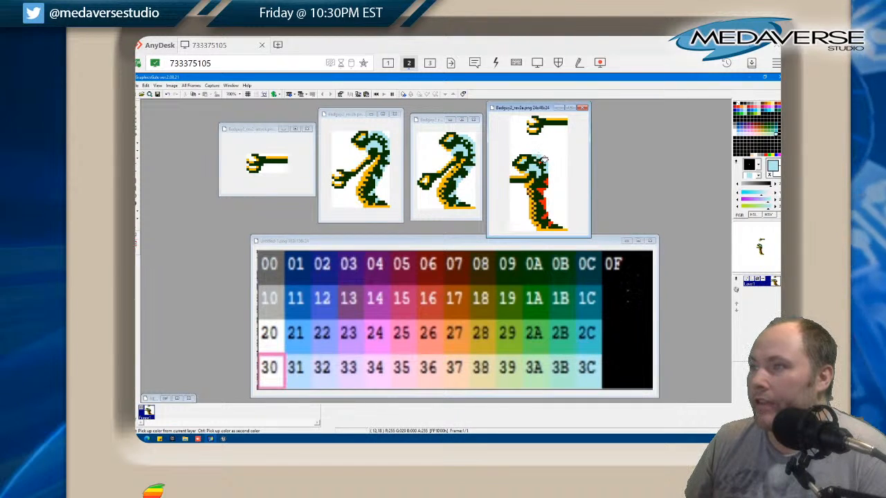
left_click(540, 162)
left_click(546, 182)
left_click(542, 191)
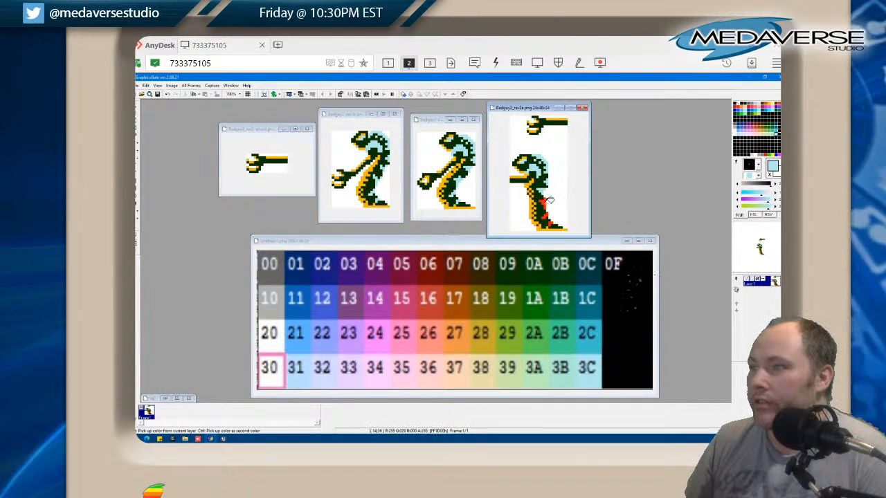
left_click(544, 203)
left_click(547, 216)
left_click(552, 225)
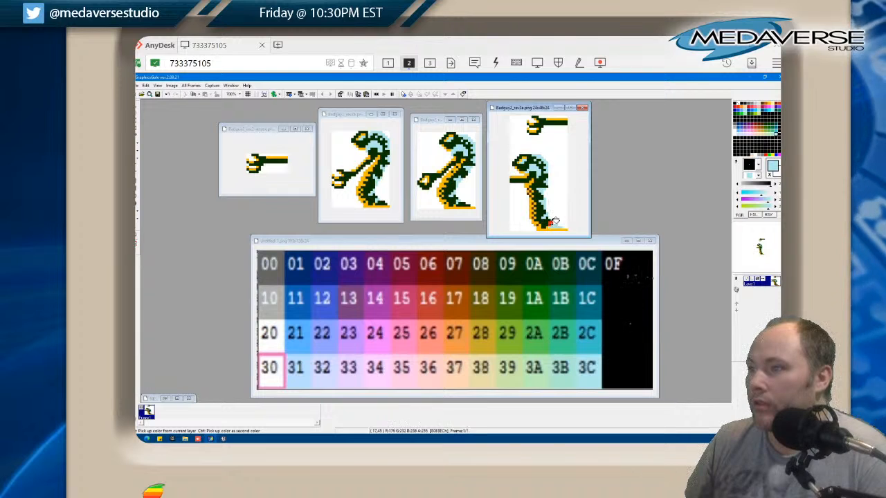
right_click(542, 212)
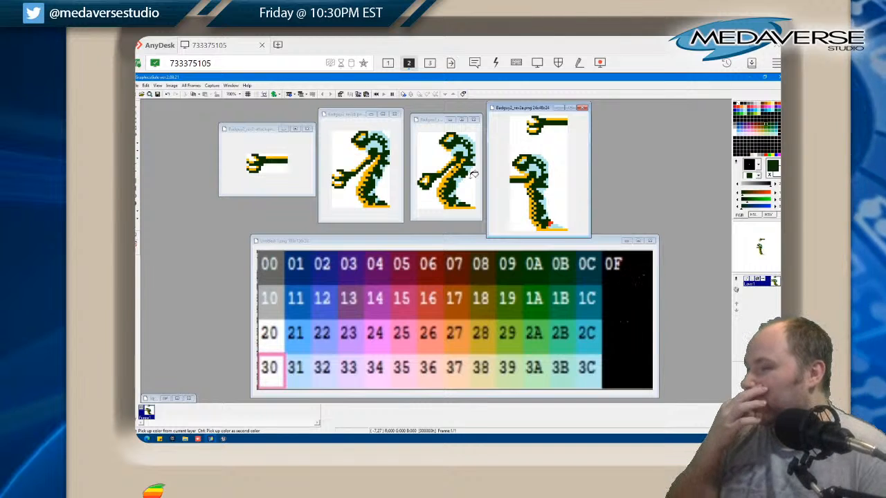
left_click(555, 220)
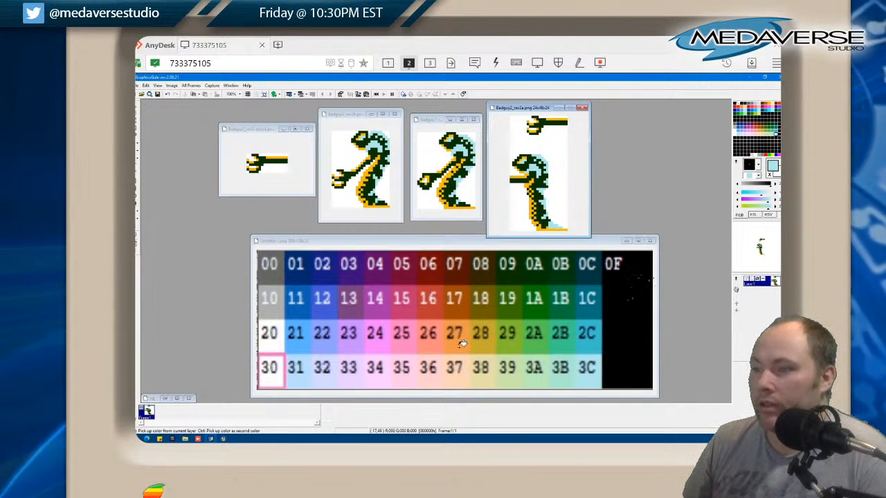
Pick gold 28 from the palette chart and replace the orange with it in all four Badguy2 sprites, undoing the stray fill
left_click(462, 249)
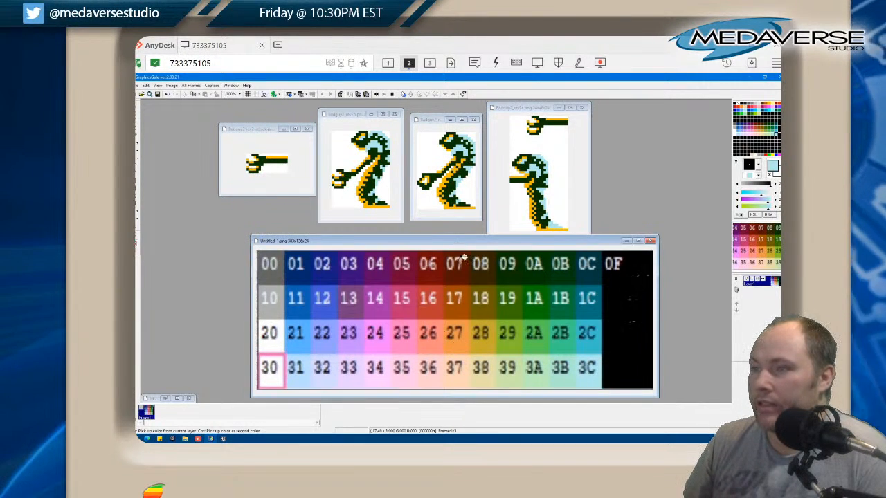
left_click(482, 342)
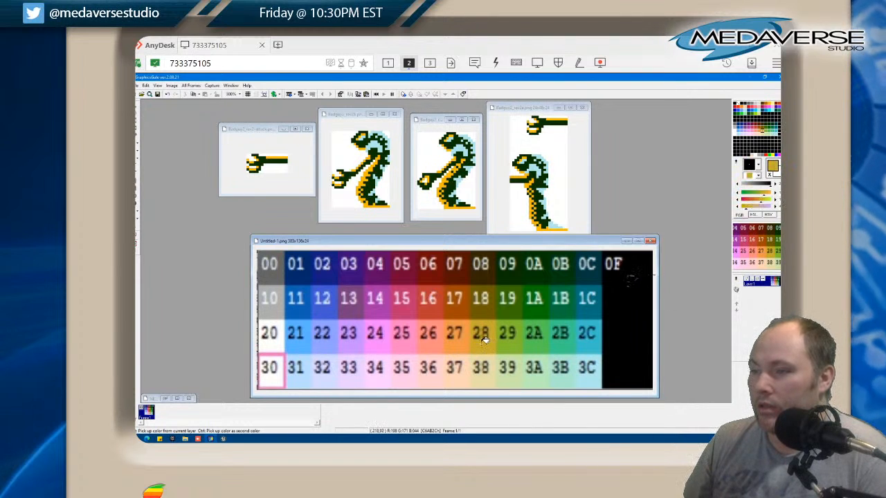
left_click(447, 179)
left_click(450, 194)
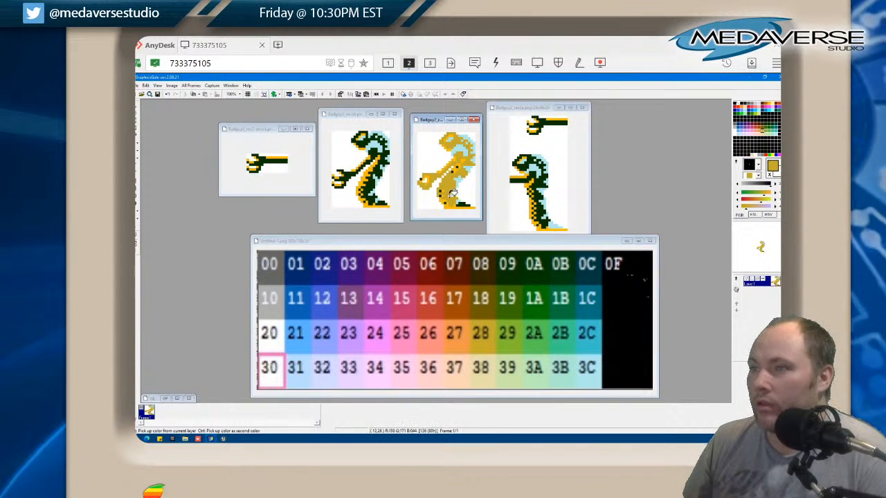
key("ctrl+z")
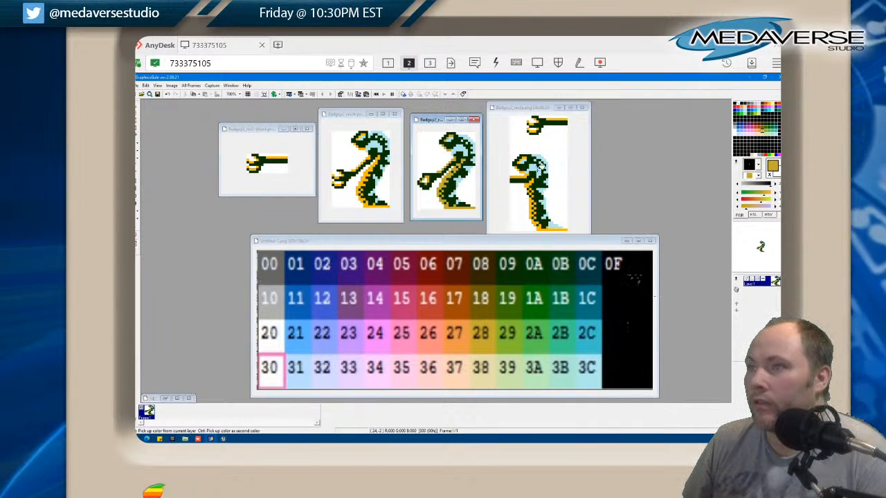
left_click(533, 184)
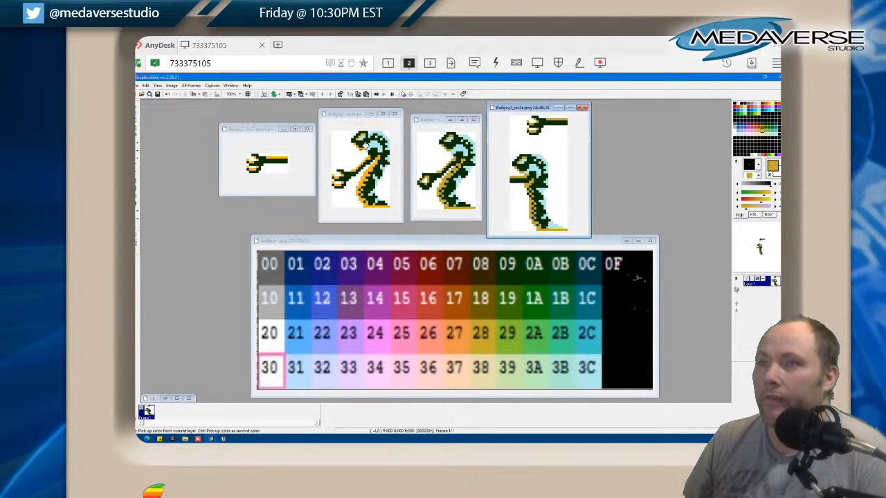
left_click(361, 142)
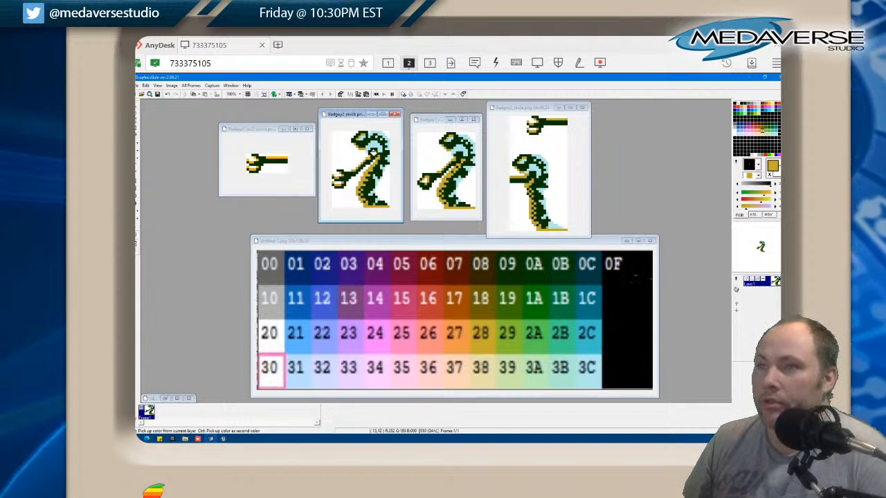
left_click(277, 154)
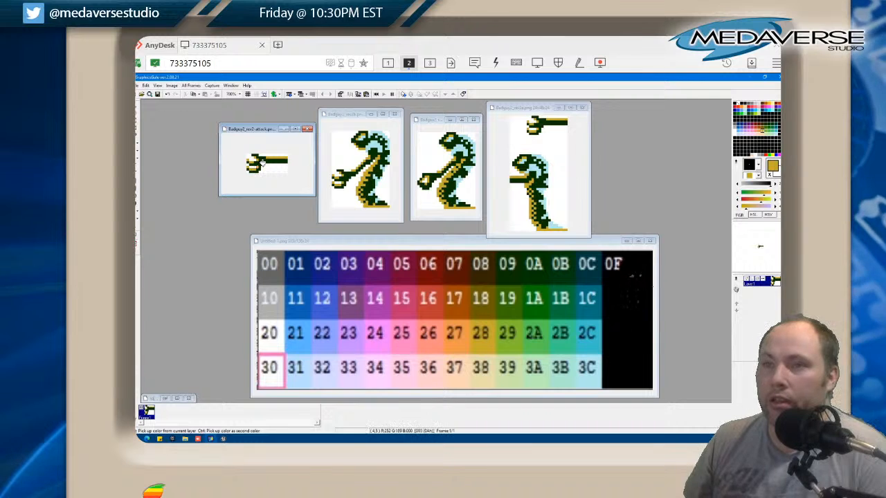
Close the four recoloured Badguy2 sprites, leaving only the palette chart open
left_click(309, 130)
left_click(395, 115)
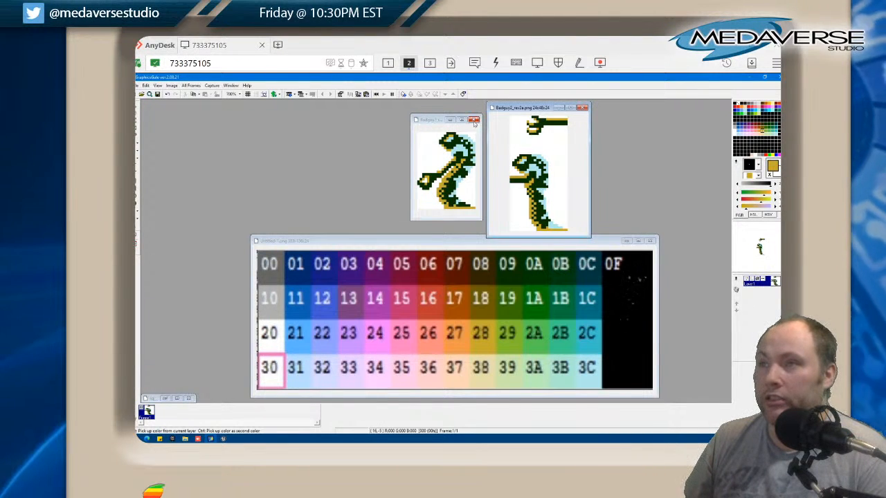
left_click(473, 119)
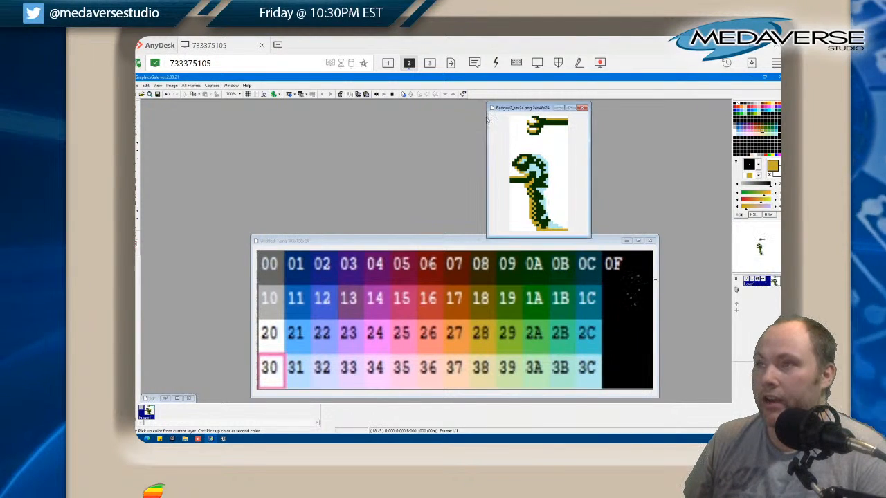
left_click(583, 109)
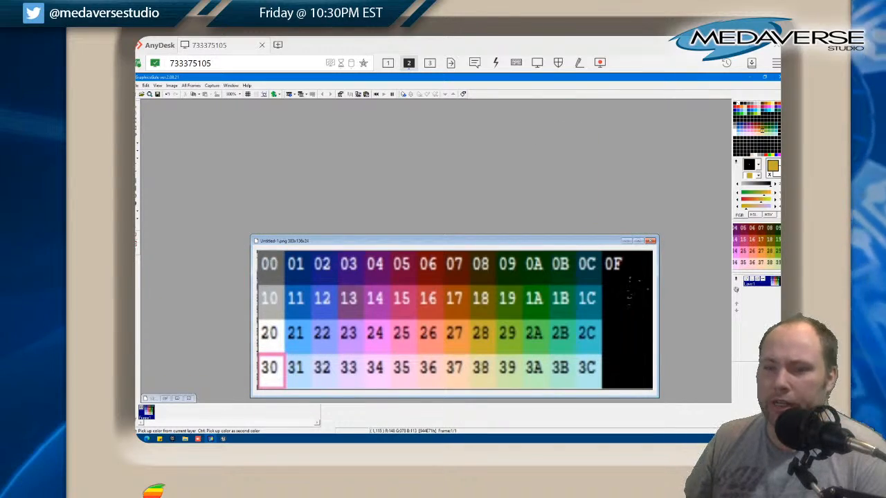
Switch to the Unreal Editor and reimport the recoloured Badguy2_rev2-attack, Badguy2_rev2b and Badguy2_rev2c textures in the Badguys folder
left_click(222, 439)
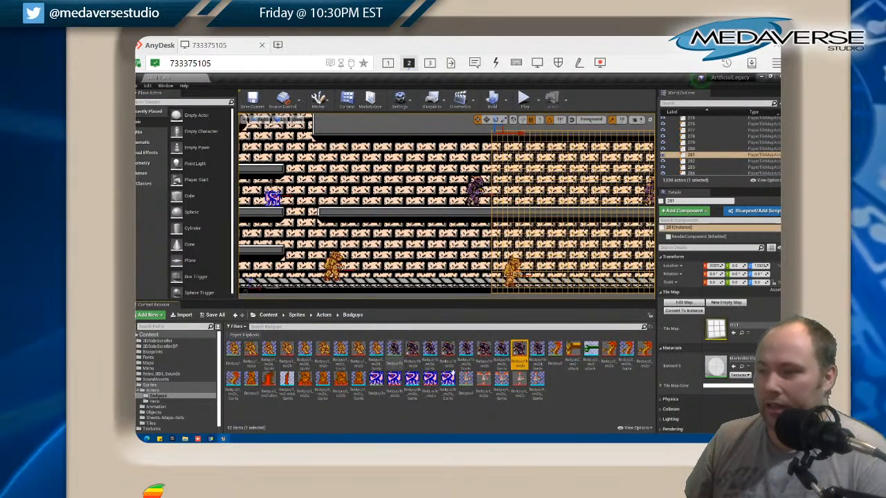
right_click(556, 351)
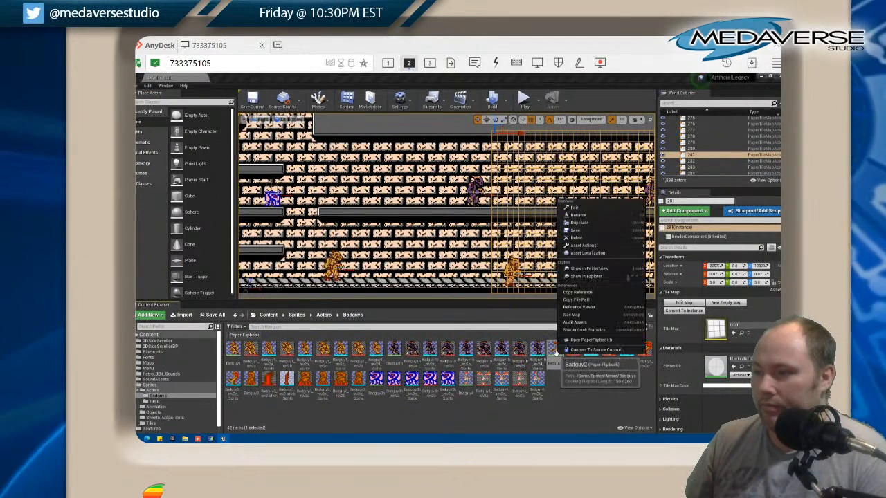
left_click(565, 413)
right_click(572, 350)
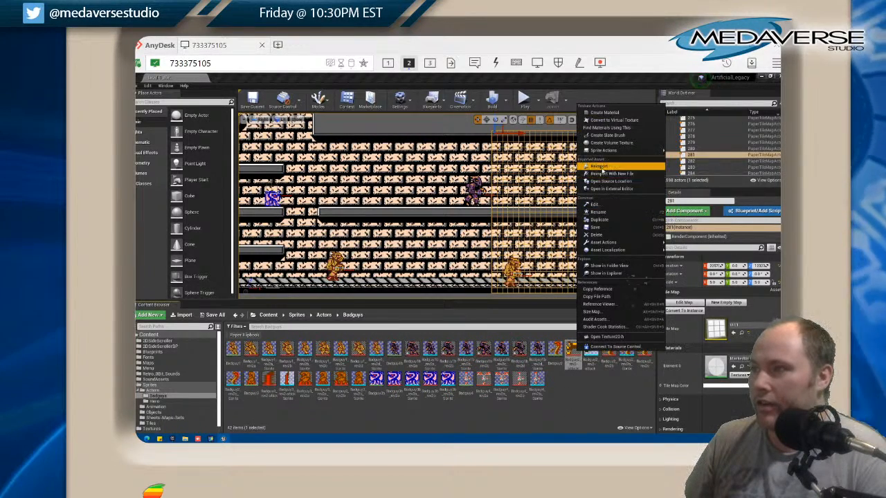
left_click(601, 167)
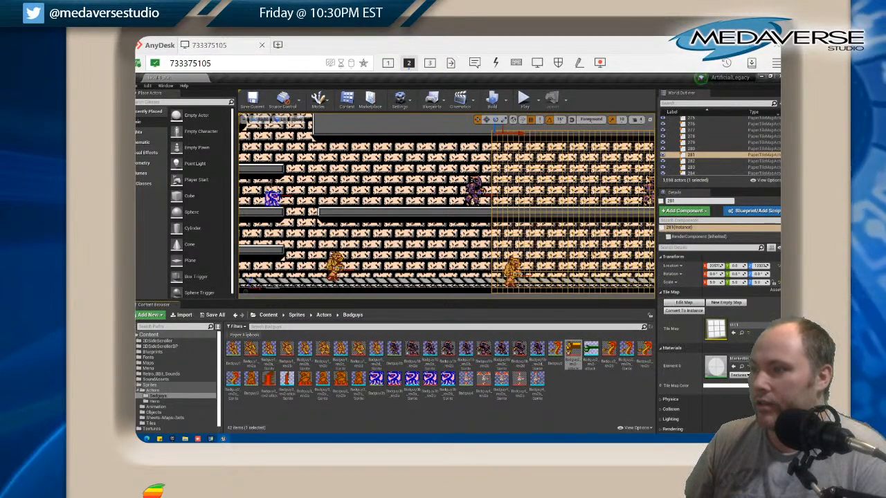
right_click(610, 351)
left_click(630, 172)
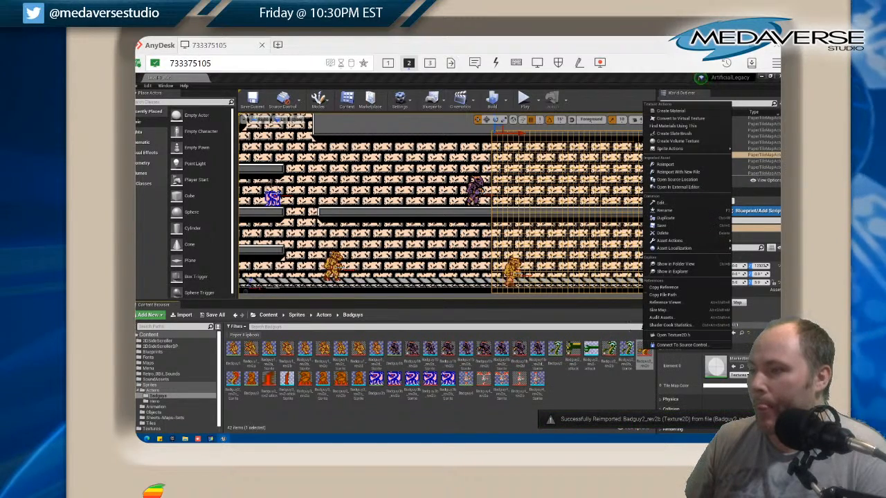
left_click(663, 165)
right_click(232, 381)
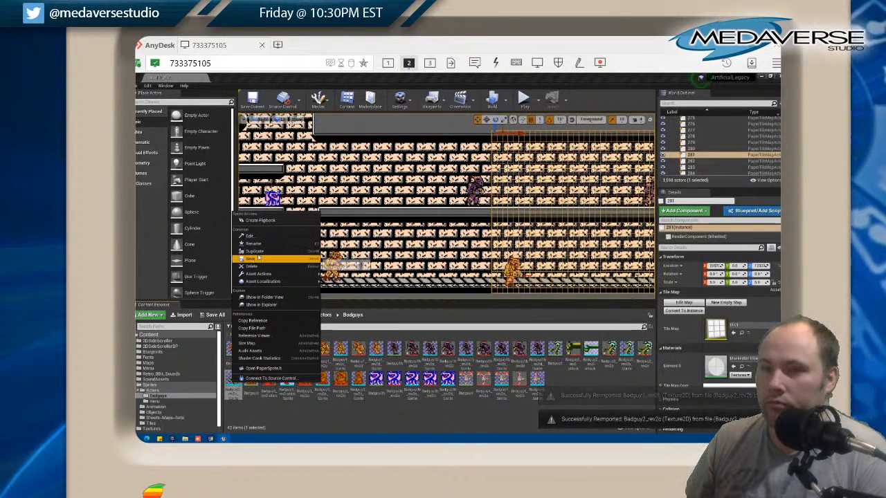
left_click(357, 407)
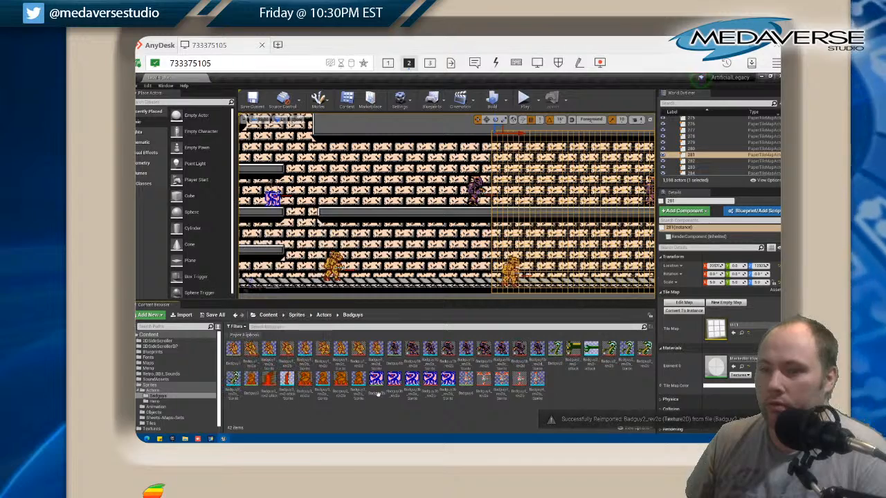
Reimport the Badguy2_rev2-attack texture once more and save all changes in the project
right_click(577, 351)
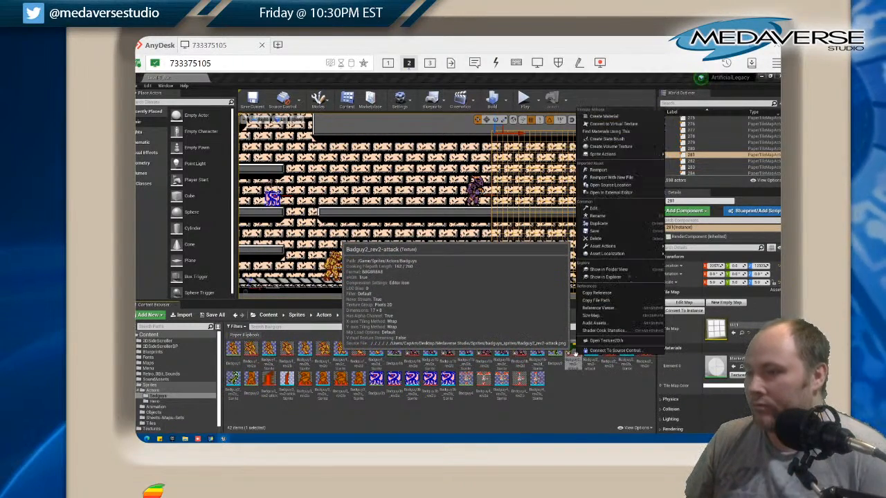
left_click(597, 170)
right_click(594, 353)
left_click(577, 378)
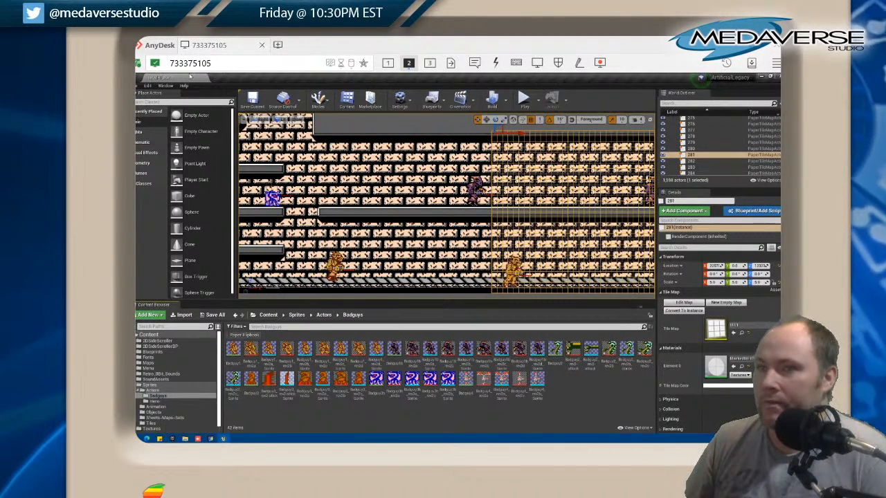
left_click(141, 85)
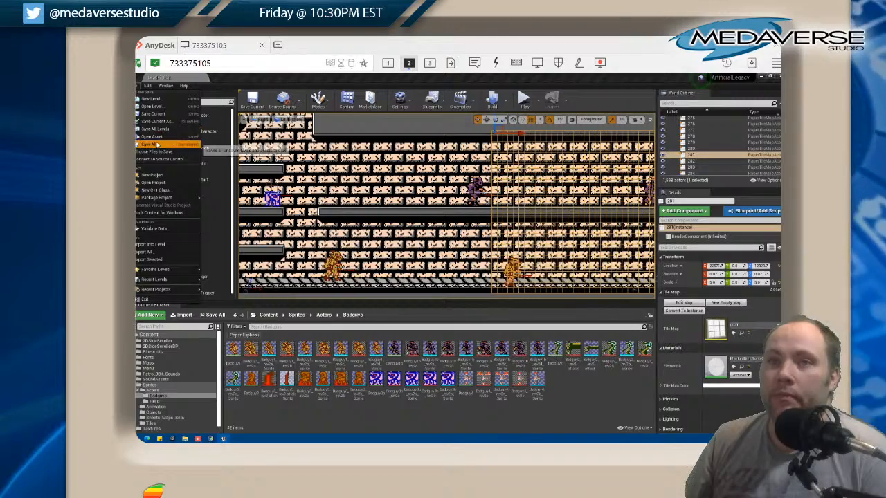
left_click(154, 145)
Find the recoloured green Badguy2 enemy in the level and raise it slightly on its floor
scroll(469, 211, "down", 3)
scroll(468, 212, "down", 3)
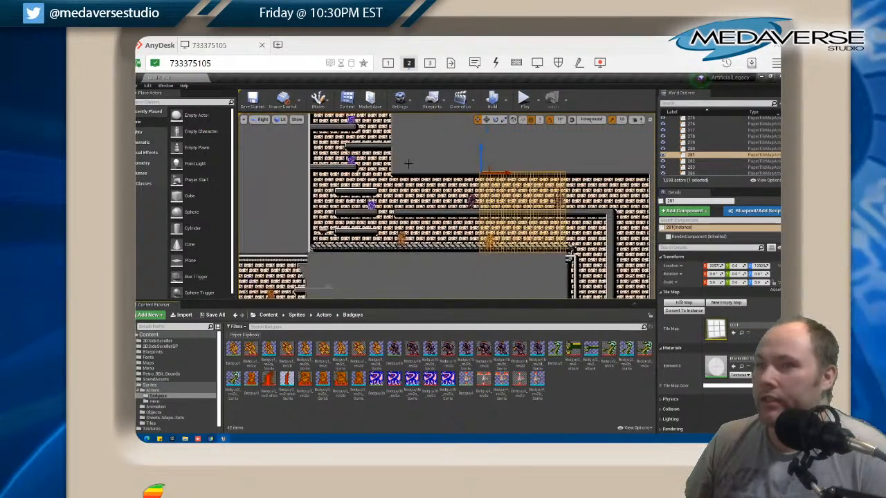
left_click_drag(413, 157, 412, 265)
scroll(496, 188, "up", 1)
scroll(505, 195, "up", 4)
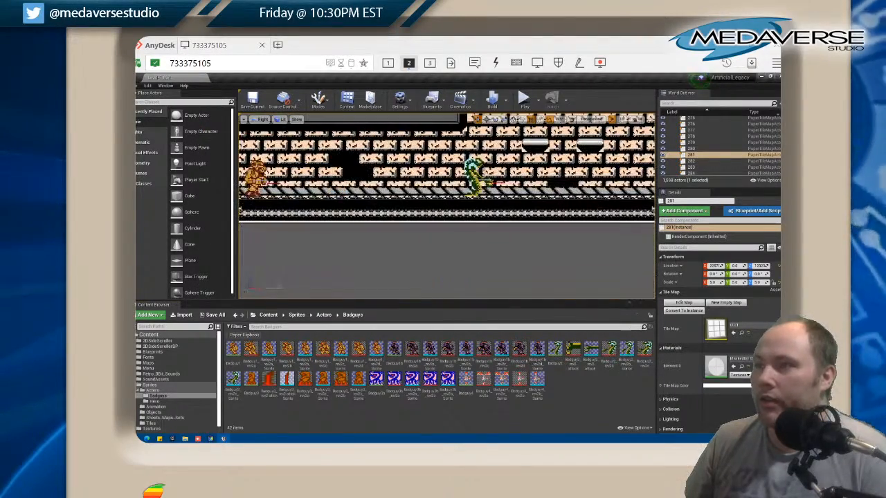
left_click(475, 173)
left_click_drag(478, 156, 477, 151)
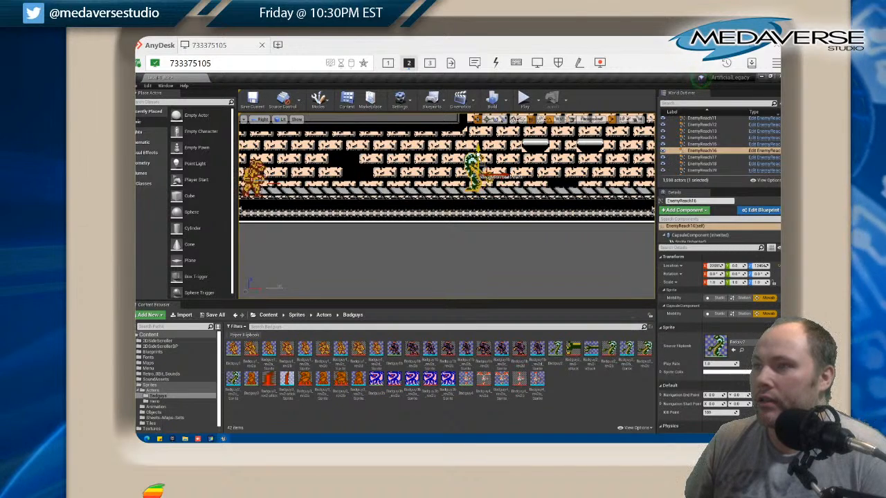
left_click(531, 243)
scroll(438, 230, "down", 2)
scroll(438, 231, "down", 1)
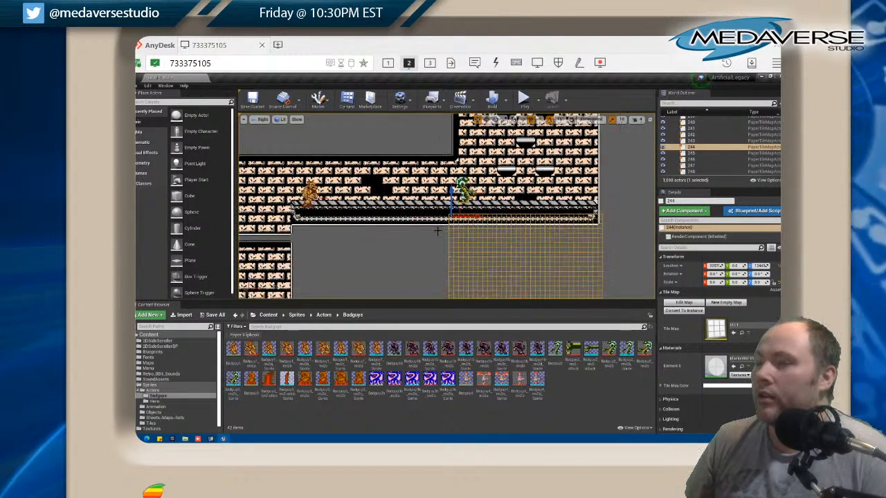
left_click_drag(432, 230, 471, 238)
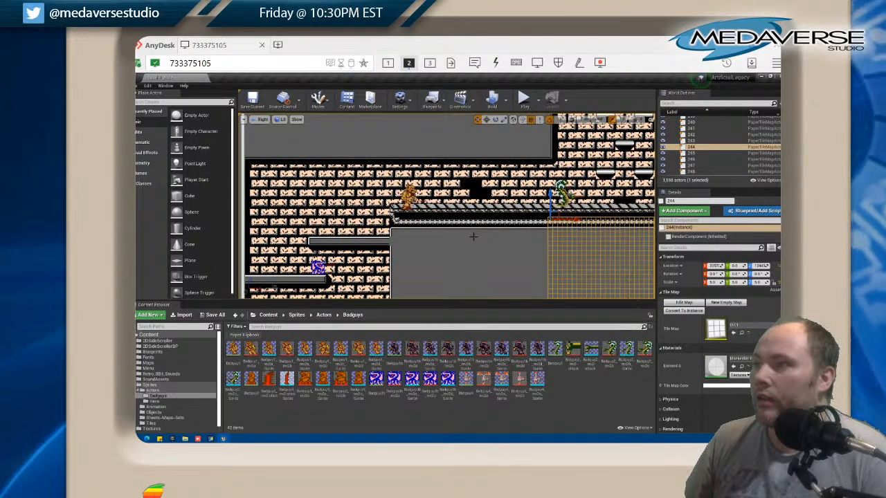
scroll(473, 237, "down", 1)
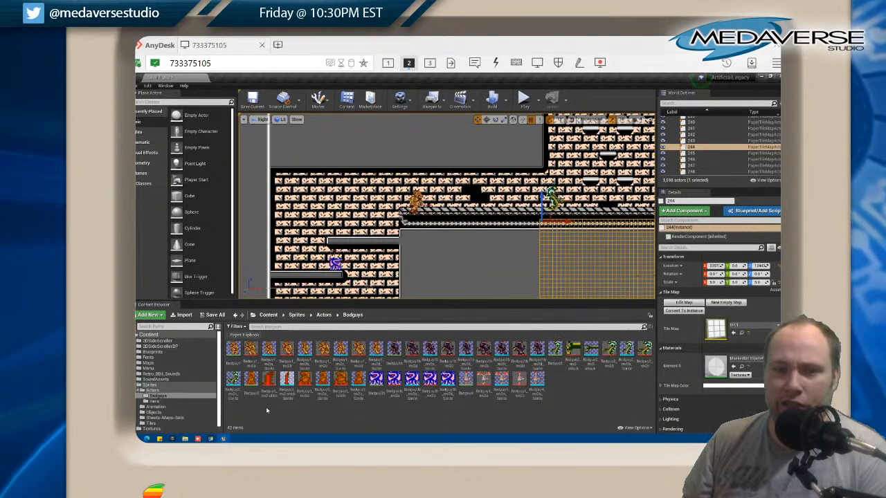
Switch to GraphicsGale and open Badguy3_rev2a.png, Badguy3_rev2-attack.png and Badguy3_rev2b.png from the badguys_sprites folder
left_click(211, 439)
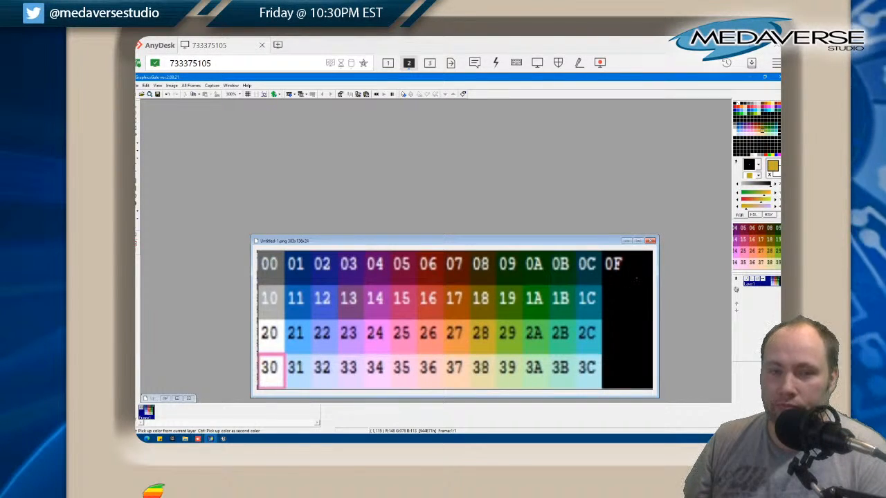
mouse_move(217, 430)
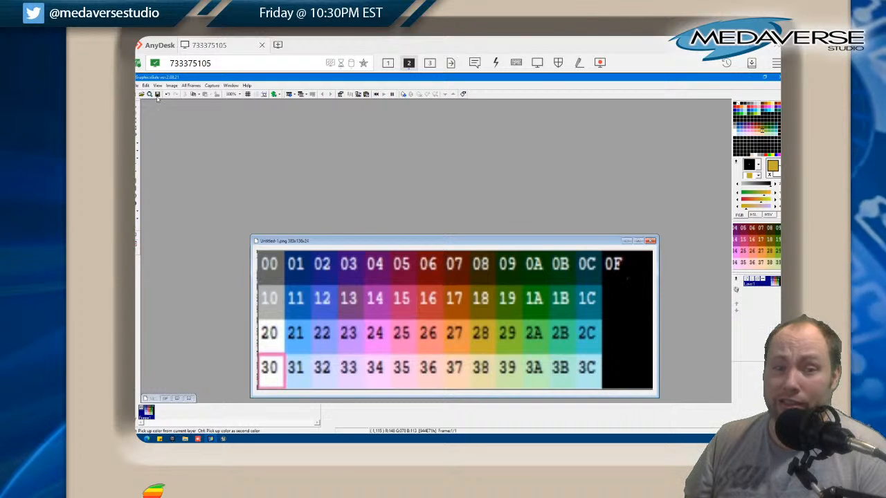
left_click(137, 86)
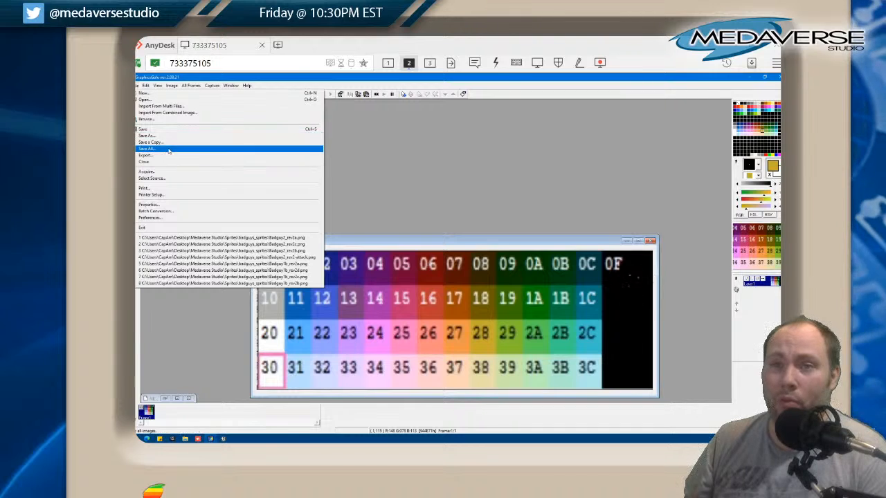
left_click(162, 101)
scroll(424, 242, "down", 1)
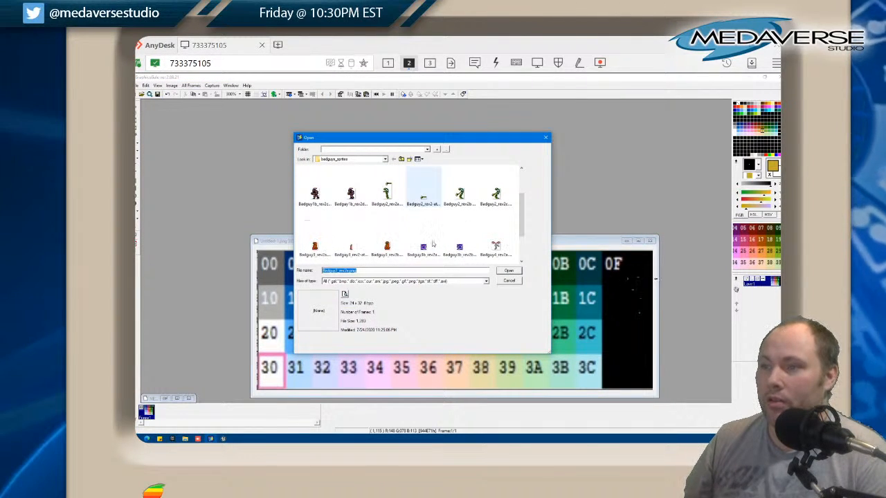
left_click(321, 252)
left_click(387, 248, "shift")
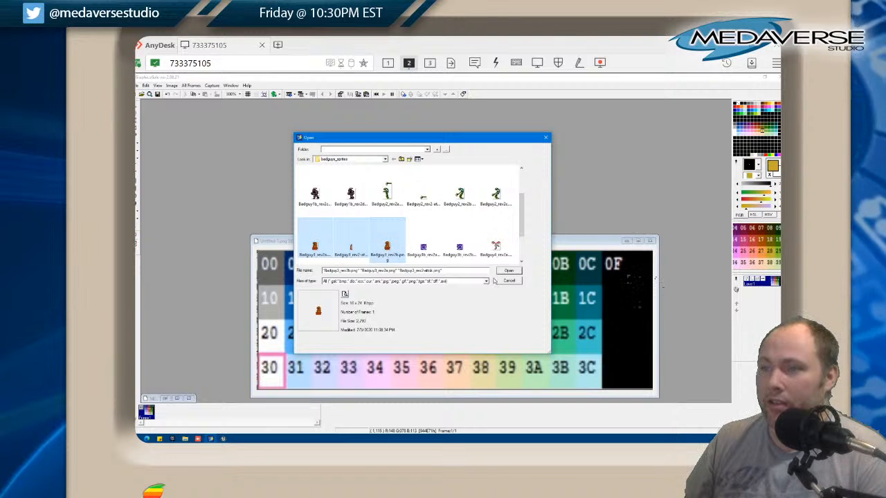
scroll(465, 239, "down", 1)
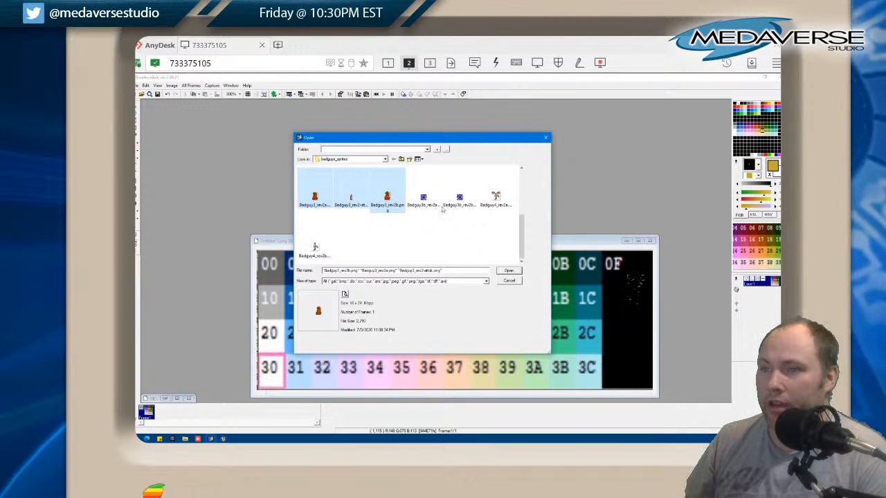
left_click(509, 271)
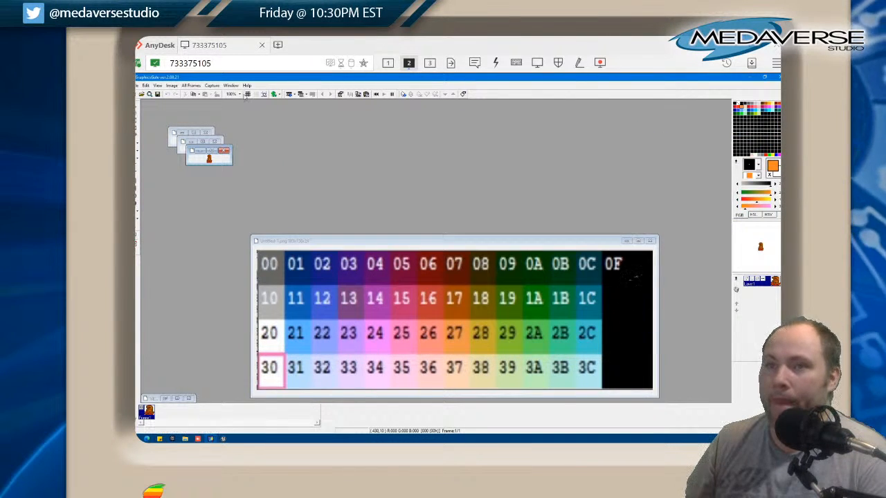
Enlarge the three Badguy3 sprites to 700% and line up their windows in a row above the palette chart
left_click(241, 94)
left_click(244, 199)
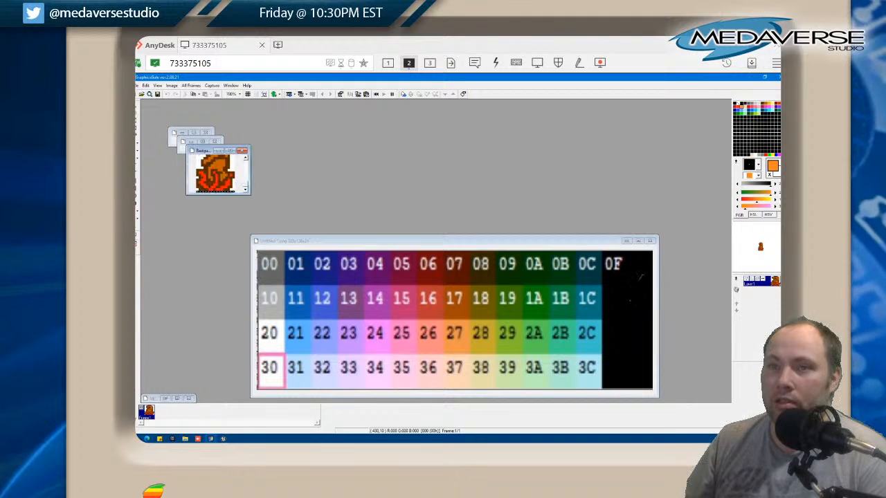
left_click_drag(210, 152, 505, 133)
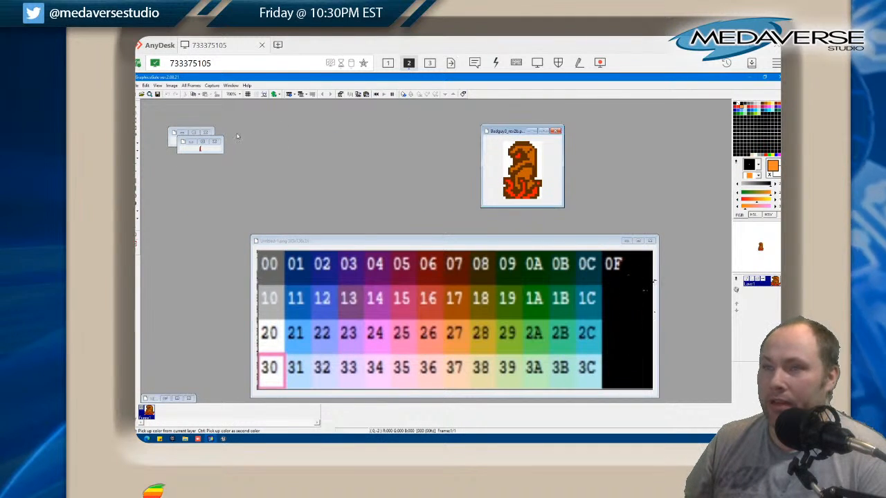
left_click_drag(221, 151, 252, 194)
left_click(241, 95)
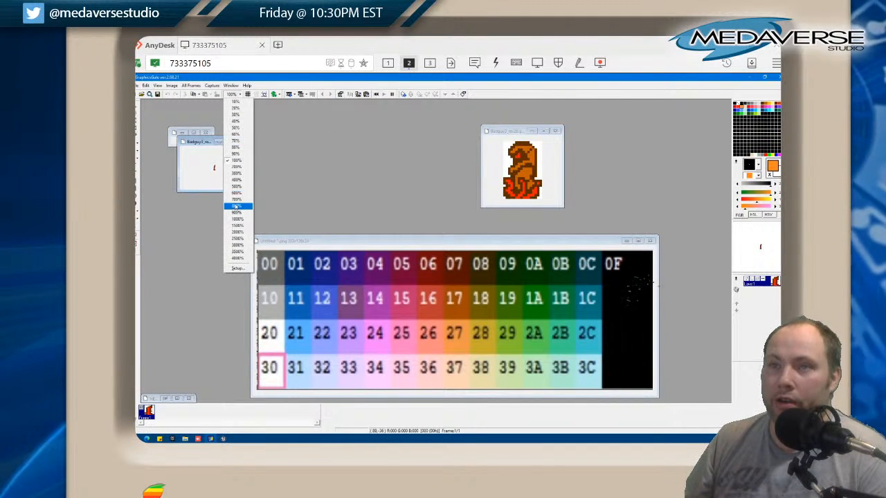
left_click(237, 199)
left_click_drag(219, 142, 436, 151)
left_click(180, 138)
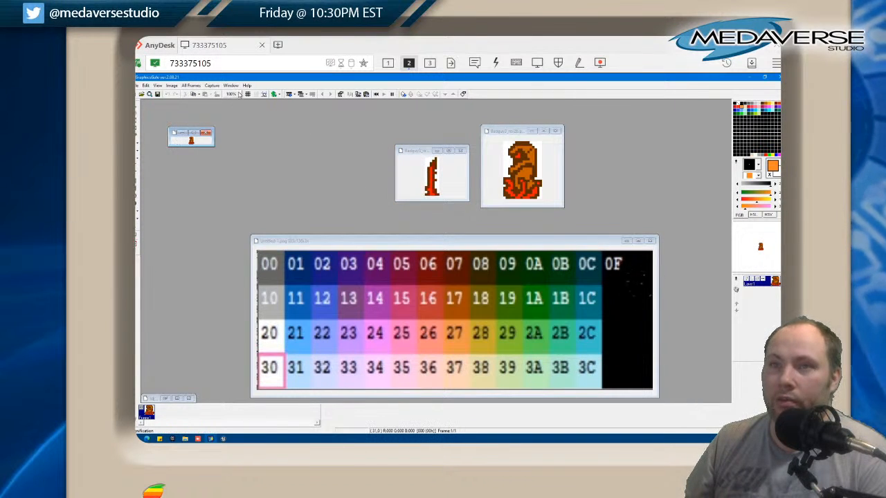
left_click(241, 95)
left_click(238, 193)
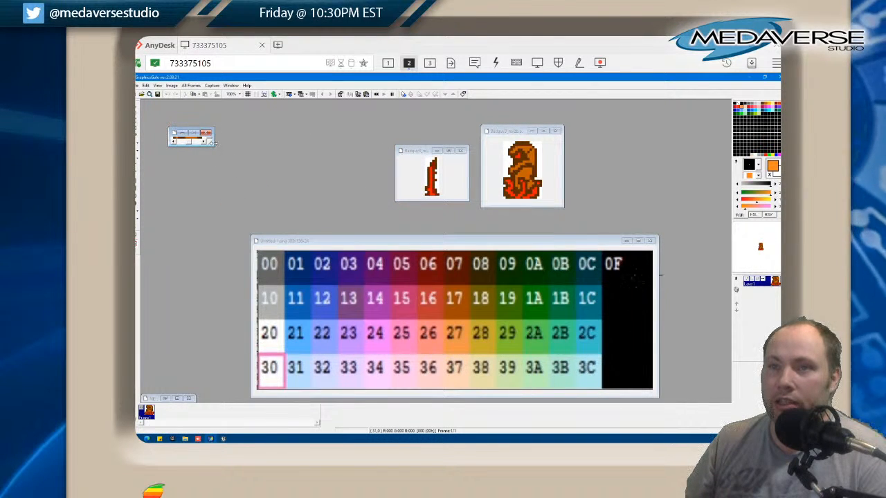
left_click_drag(185, 135, 329, 139)
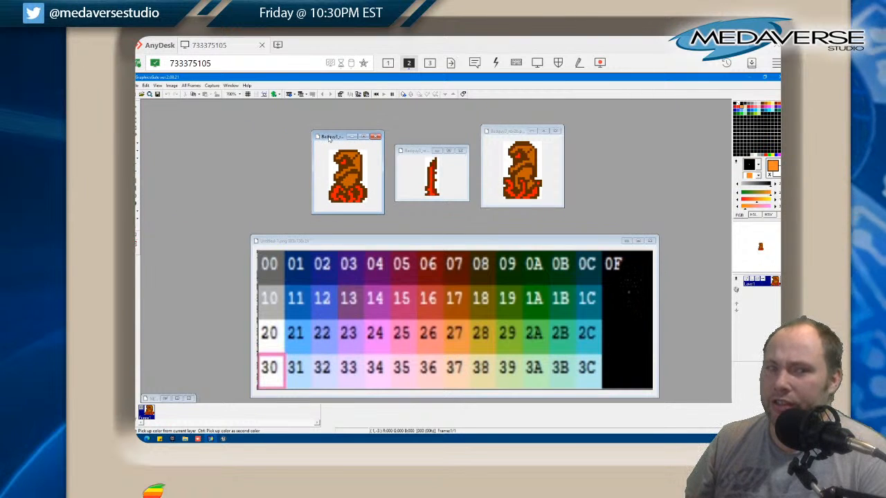
Load all colours of the NES_v2.pal palette into the Badguy3_rev2a sprite
left_click(423, 244)
left_click(363, 136)
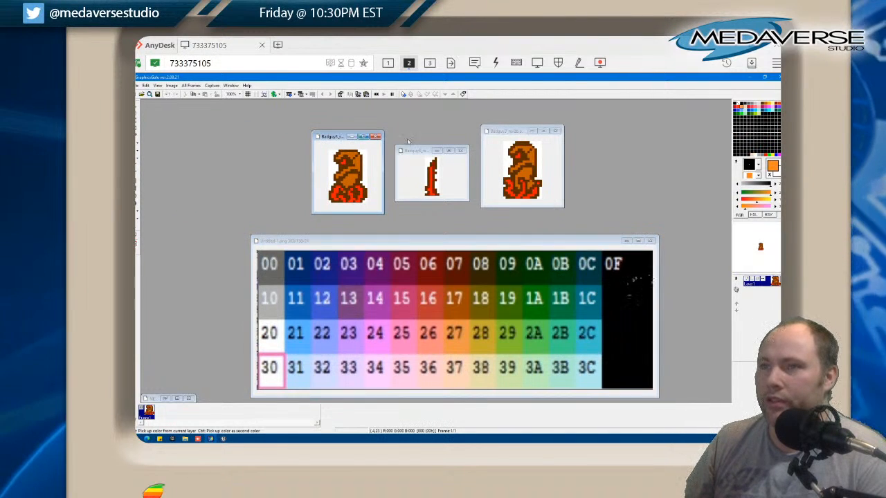
right_click(735, 160)
left_click(738, 197)
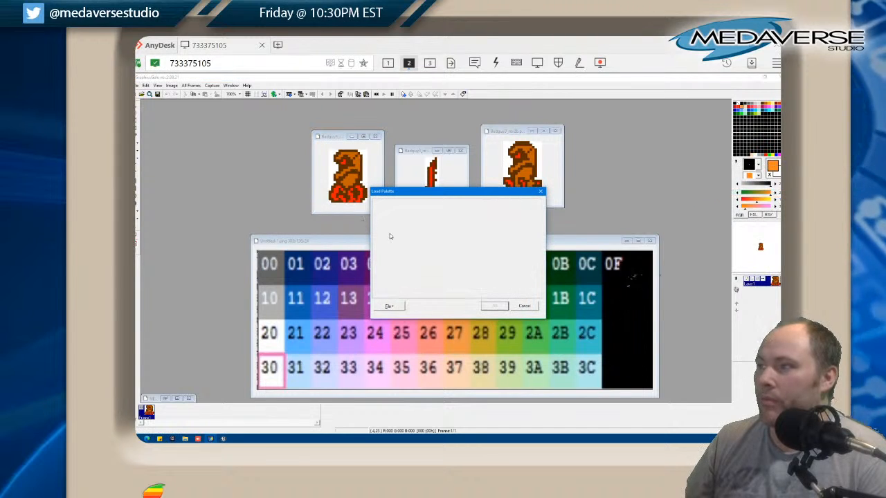
left_click(391, 309)
left_click(399, 315)
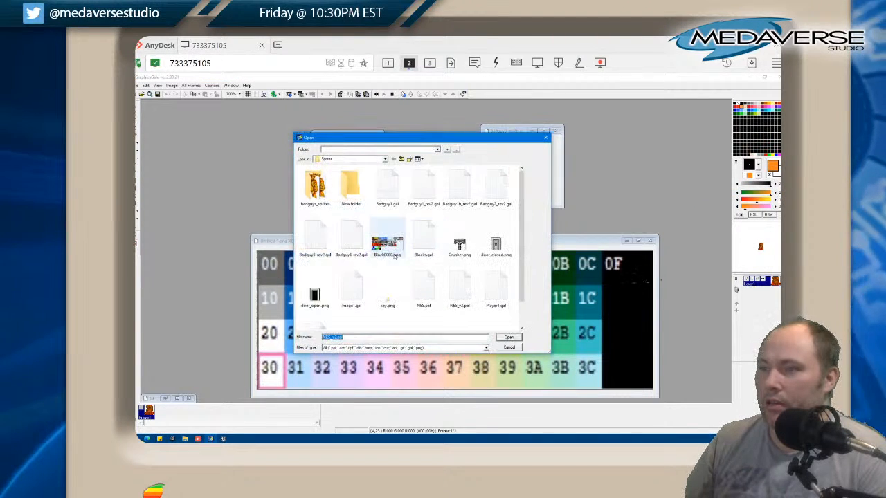
left_click(462, 291)
double_click(463, 292)
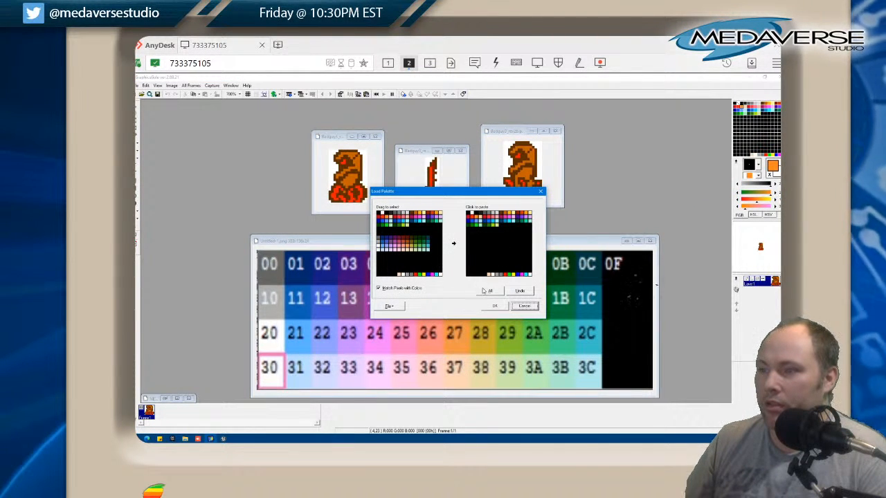
left_click(490, 290)
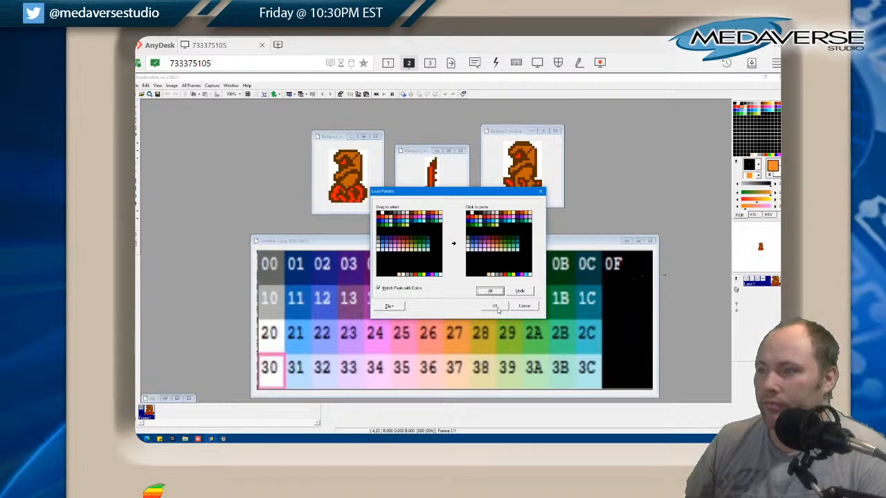
left_click(496, 306)
Load all colours of the NES_v2.pal palette into the Badguy3_rev2-attack sprite
left_click(454, 190)
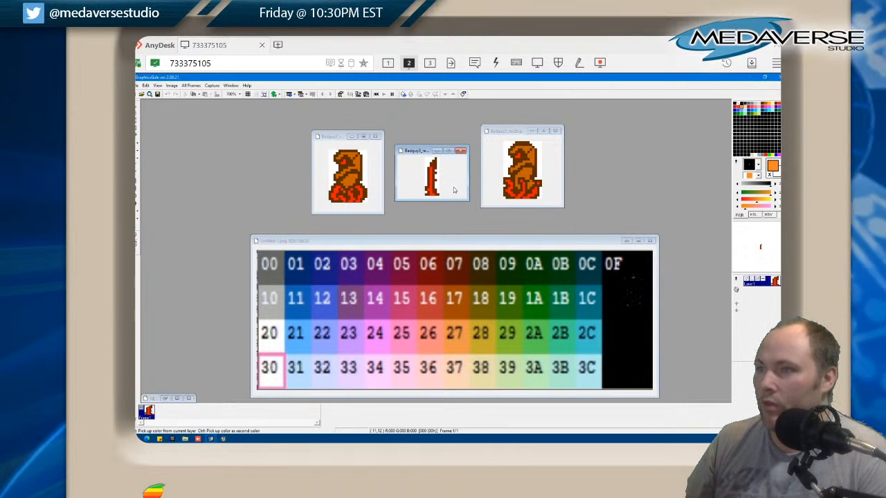
right_click(731, 169)
left_click(736, 193)
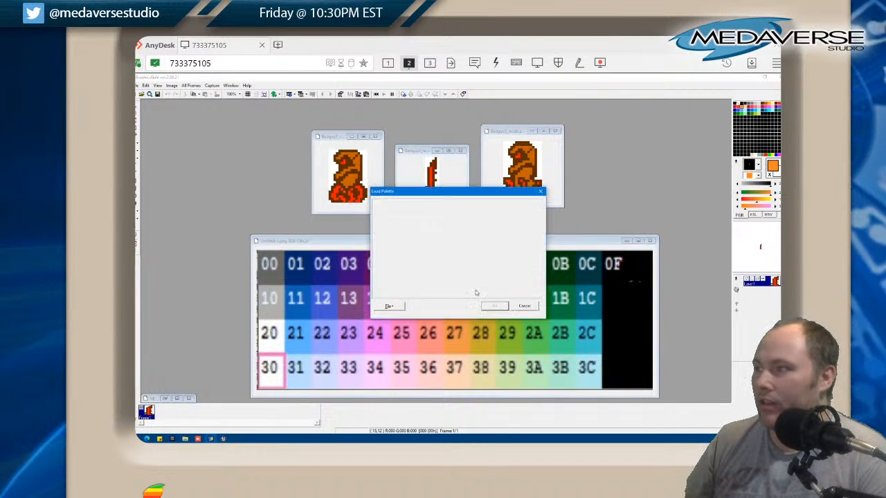
left_click(392, 306)
left_click(403, 323)
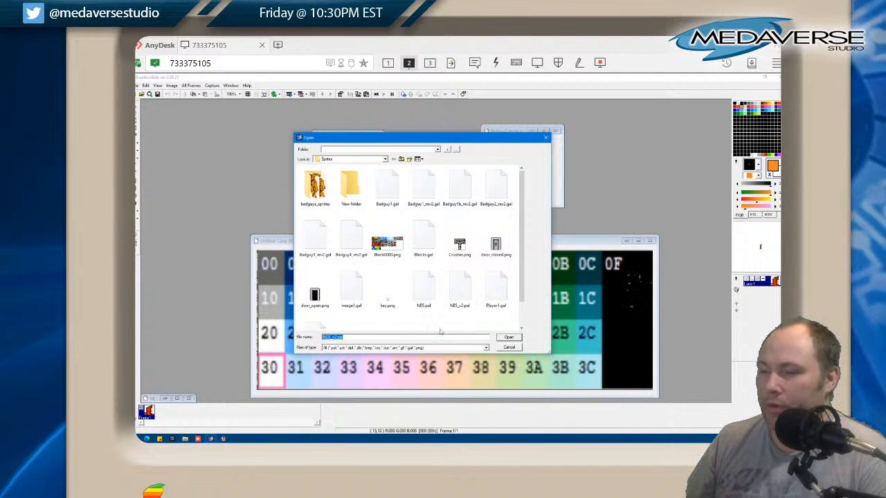
double_click(427, 289)
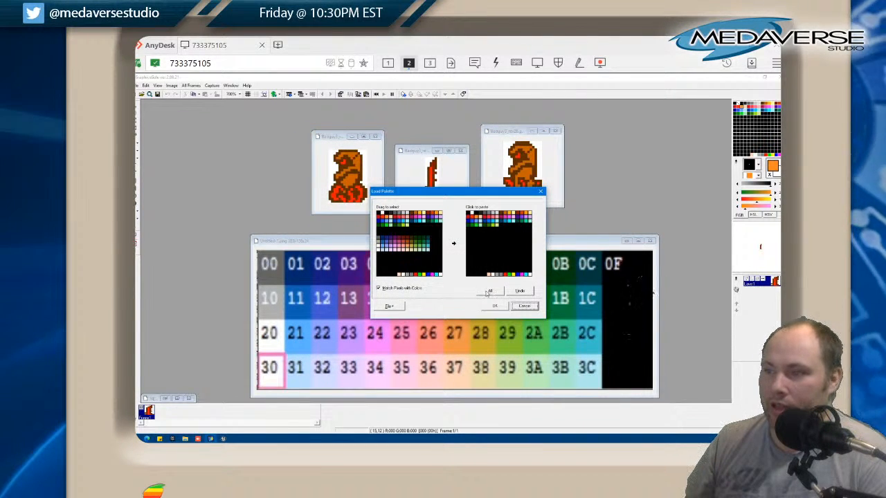
left_click(488, 292)
left_click(494, 306)
Load all colours of the NES_v2.pal palette into the Badguy3_rev2b sprite
left_click(552, 172)
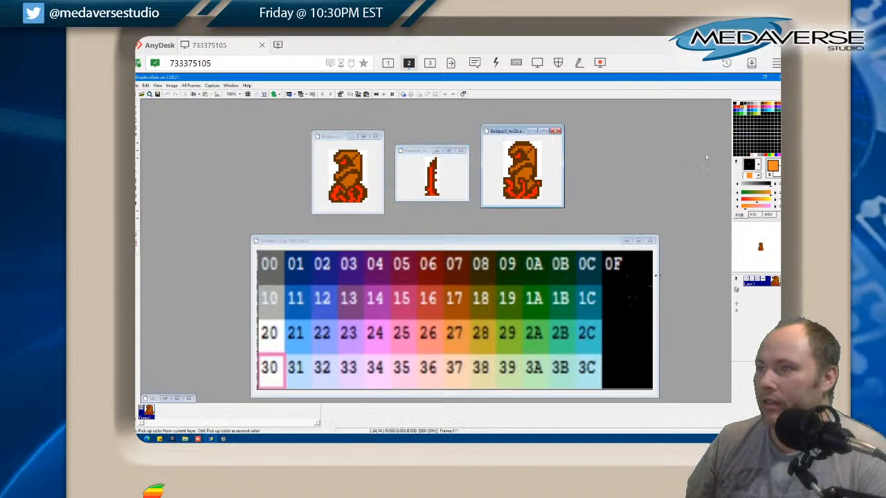
right_click(738, 163)
left_click(737, 193)
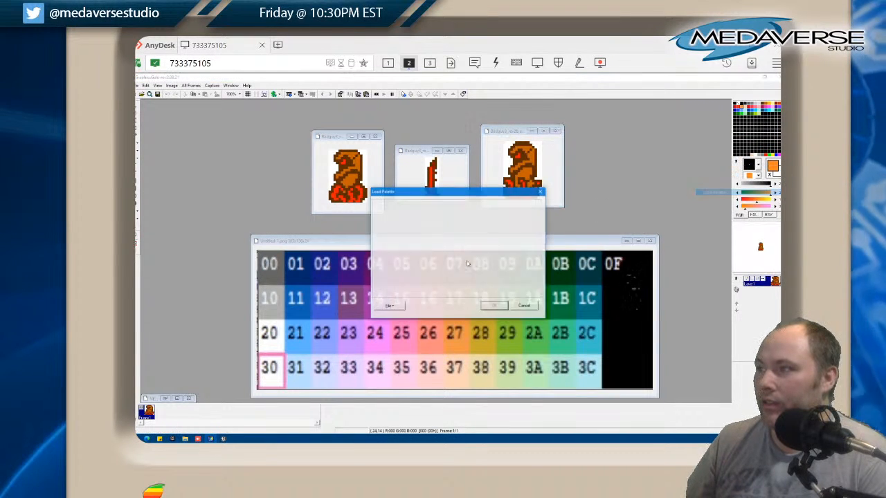
left_click(386, 308)
left_click(404, 323)
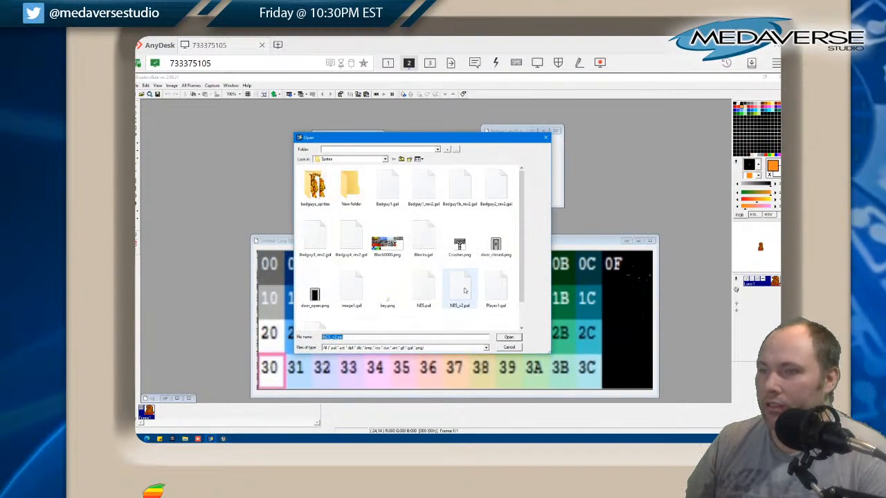
double_click(460, 286)
left_click(490, 291)
left_click(495, 306)
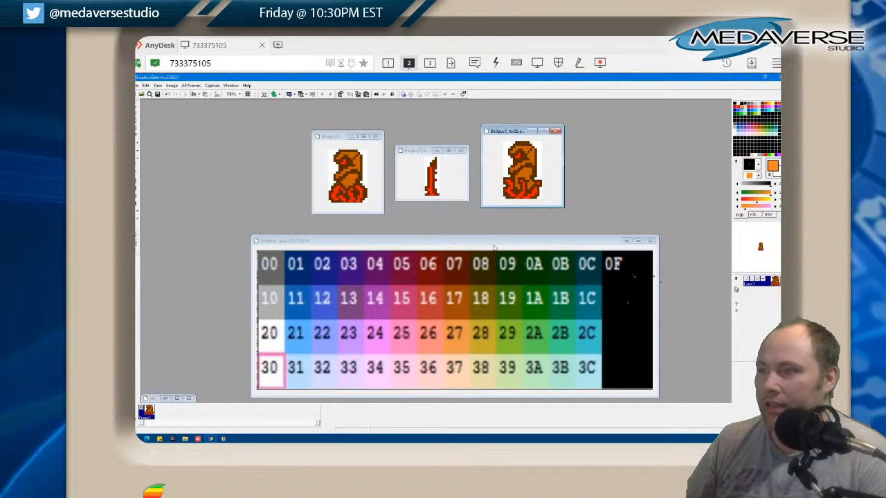
Recolour the dark outlines of all three Badguy3 sprites with palette chart colour 07, undoing the stray fills on the Badguy3_rev2a body
left_click(454, 244)
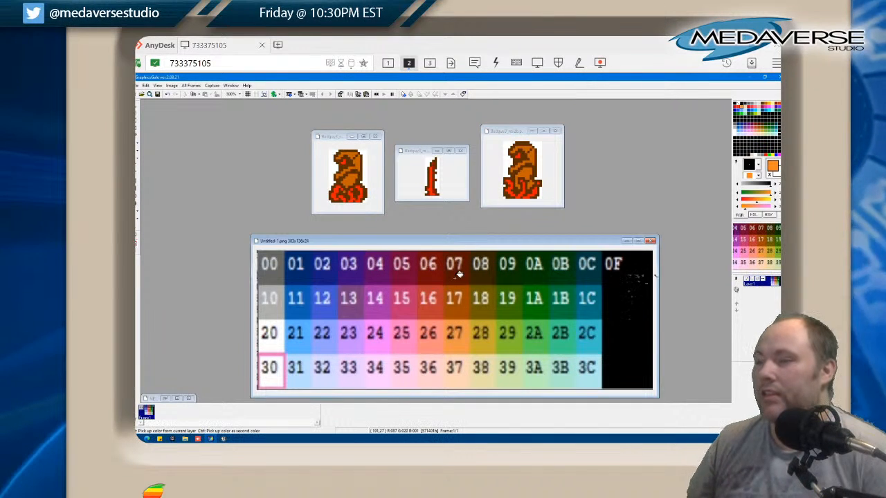
left_click(458, 272)
left_click(358, 171)
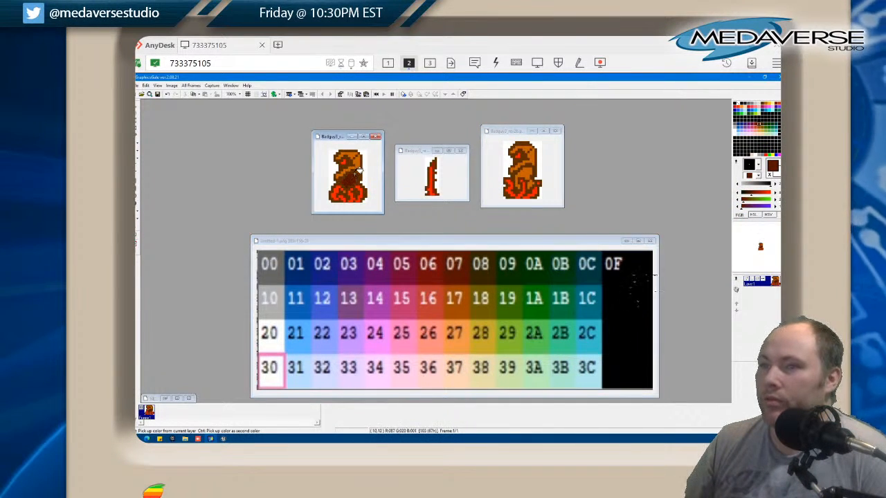
left_click(359, 164)
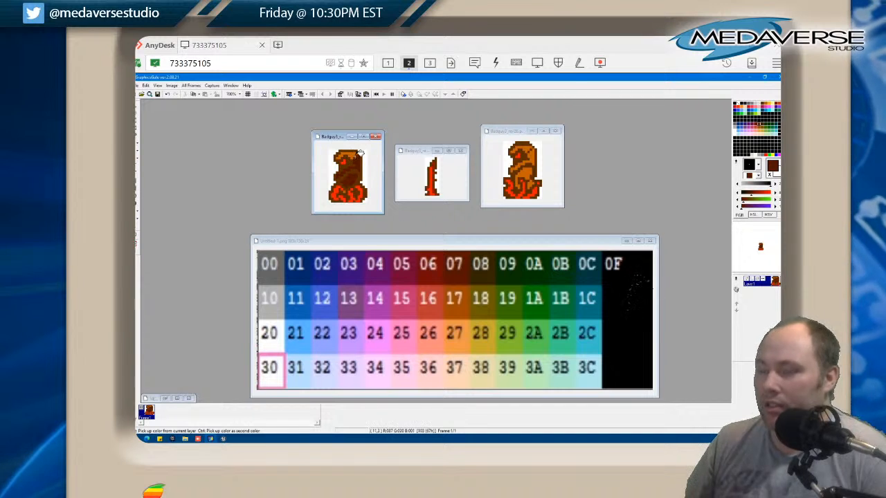
key("ctrl+z")
key("ctrl+z")
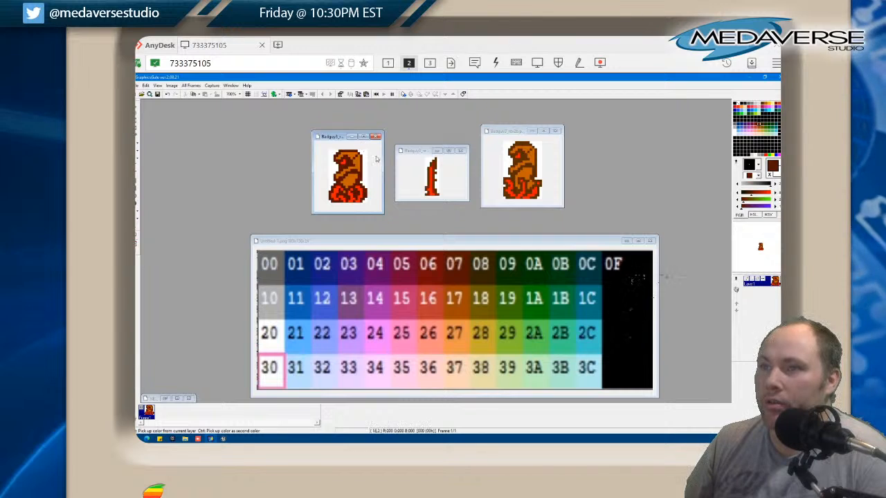
left_click(440, 158)
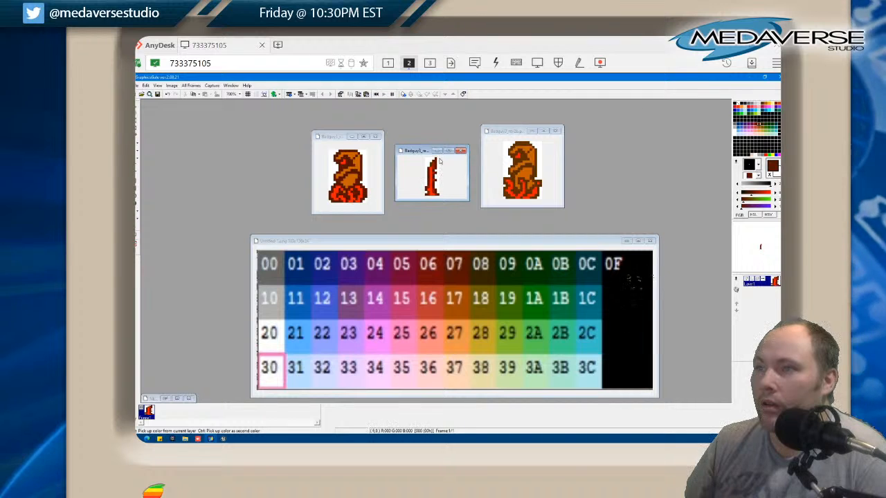
left_click(512, 149)
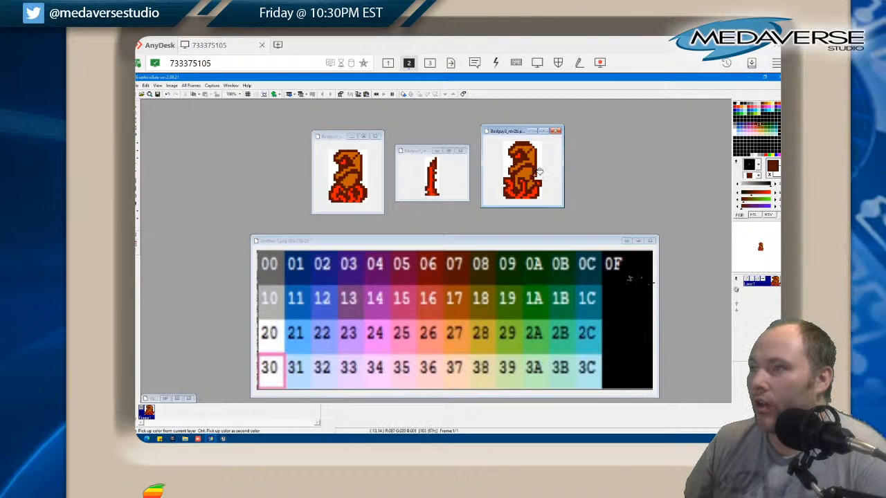
Try palette chart colour 16 on the red eye of the Badguy3_rev2a sprite
left_click(434, 306)
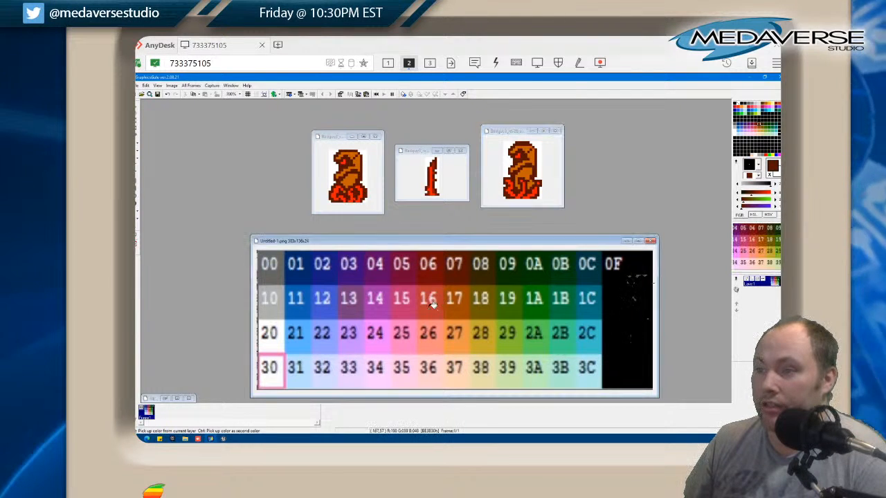
left_click(431, 307)
left_click(348, 160)
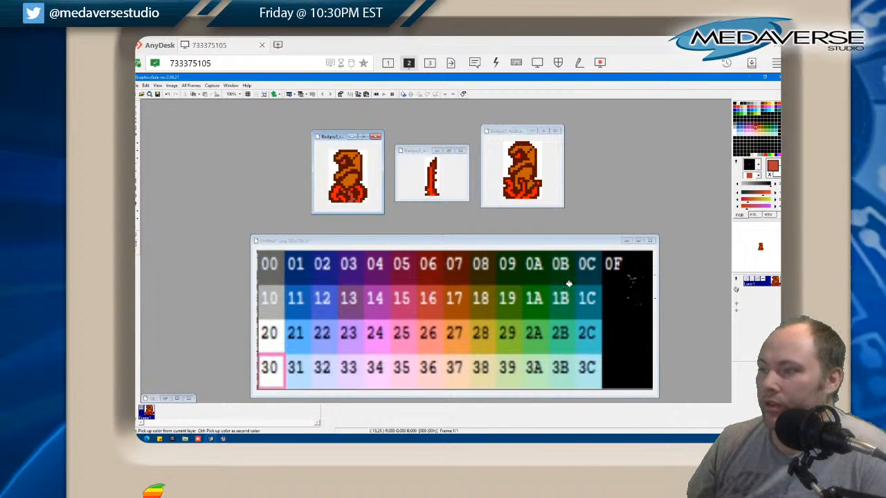
Try palette chart green 19 on the bright red areas of all three Badguy3 sprites, and 1A on part of Badguy3_rev2b
left_click(512, 310)
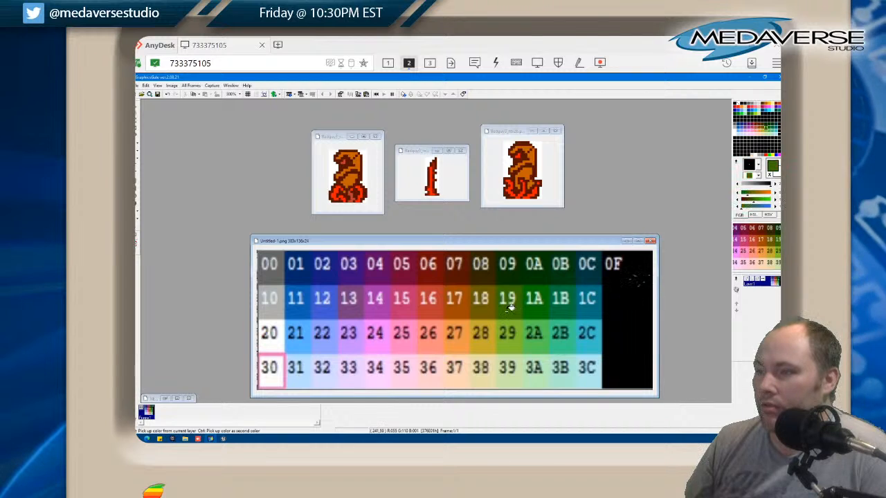
left_click(353, 196)
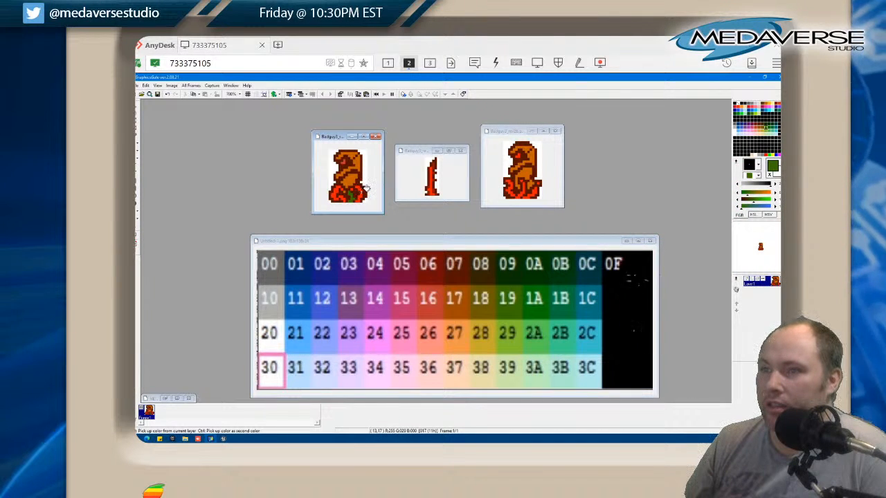
left_click(357, 185)
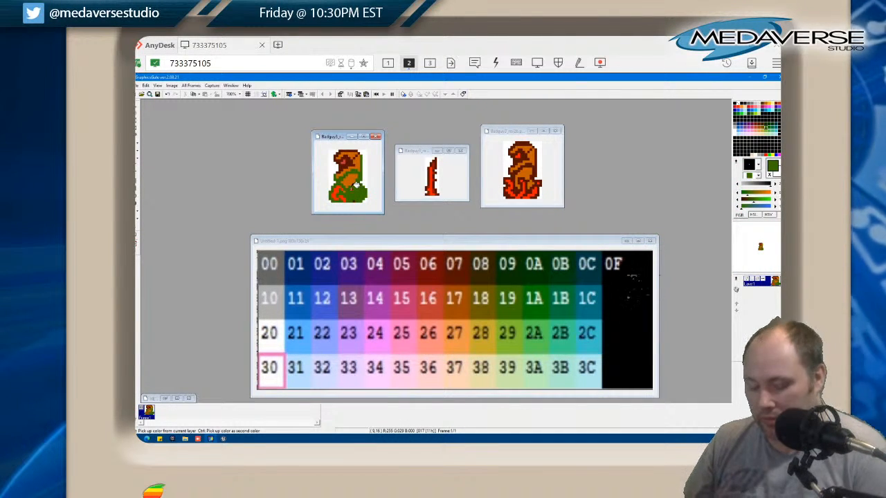
key("ctrl+z")
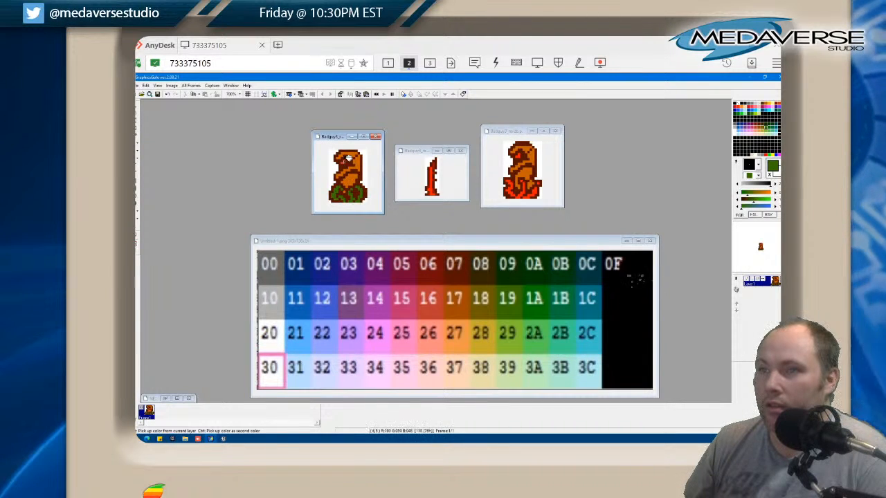
left_click(436, 187)
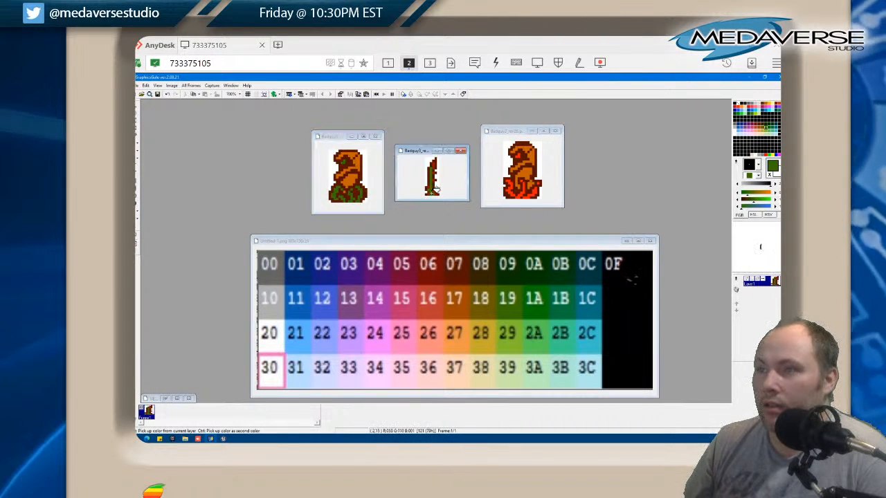
left_click(524, 154)
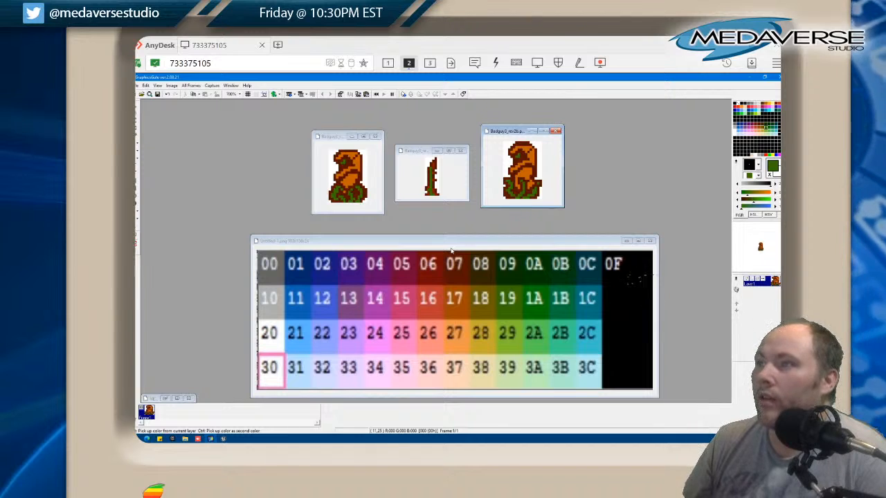
left_click(540, 310)
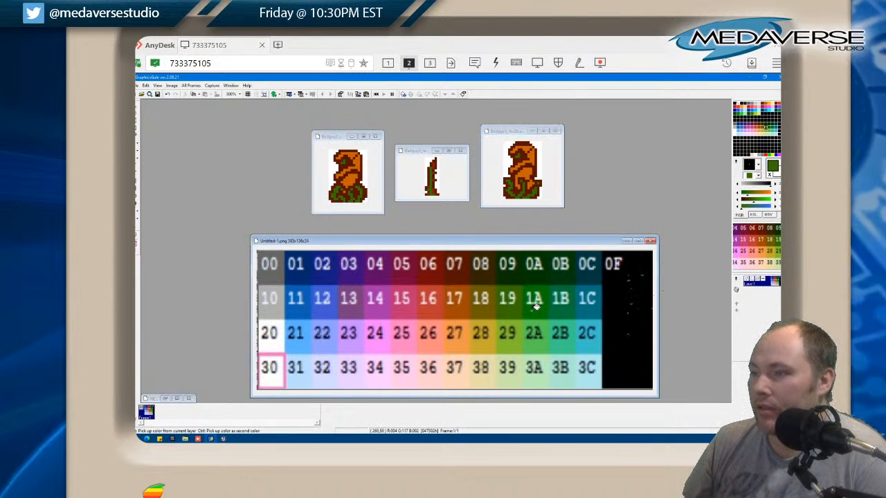
left_click(525, 189)
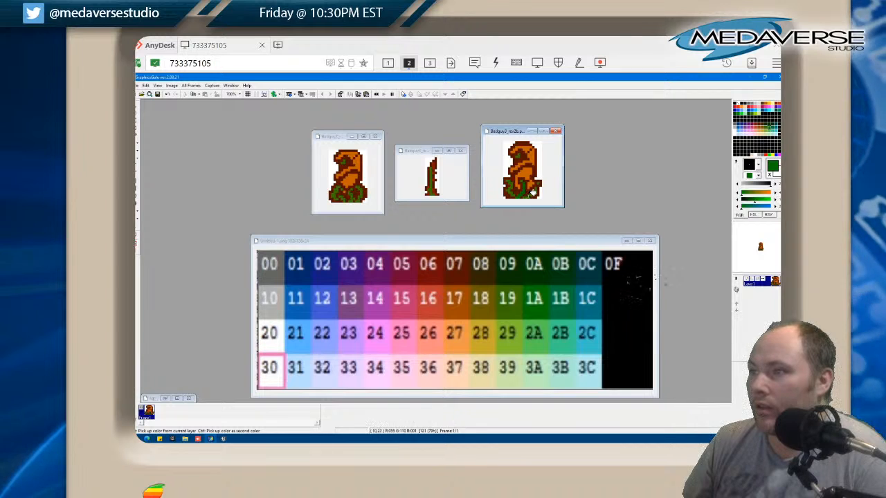
Recolour the green base, eye and blade areas of the three Badguy3 sprites with palette chart colour 2A
left_click(535, 338)
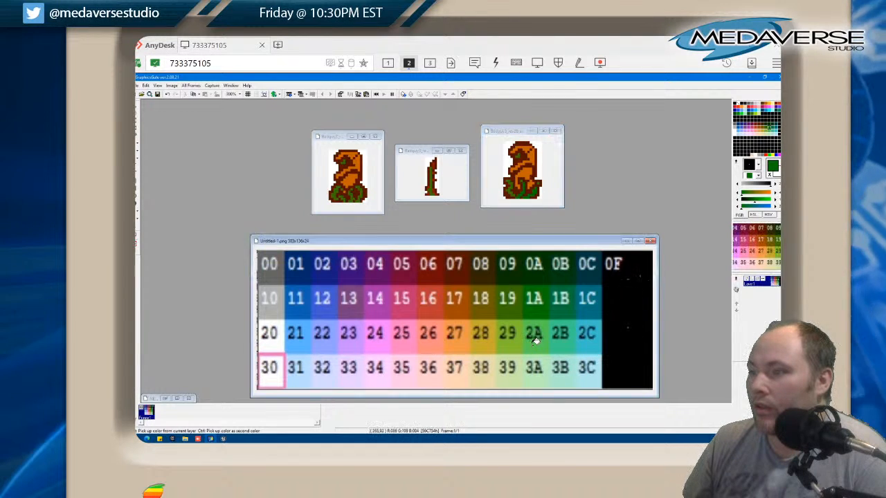
left_click(539, 185)
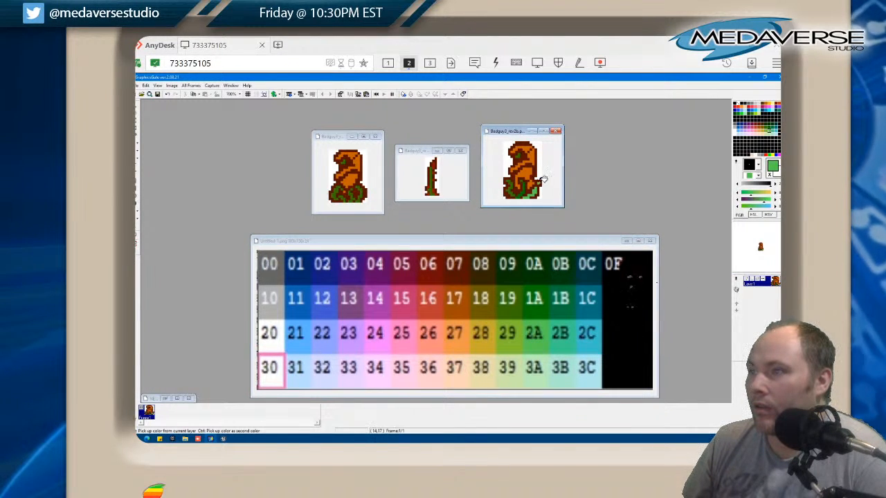
left_click(525, 186)
left_click(521, 184)
left_click(513, 194)
left_click(509, 187)
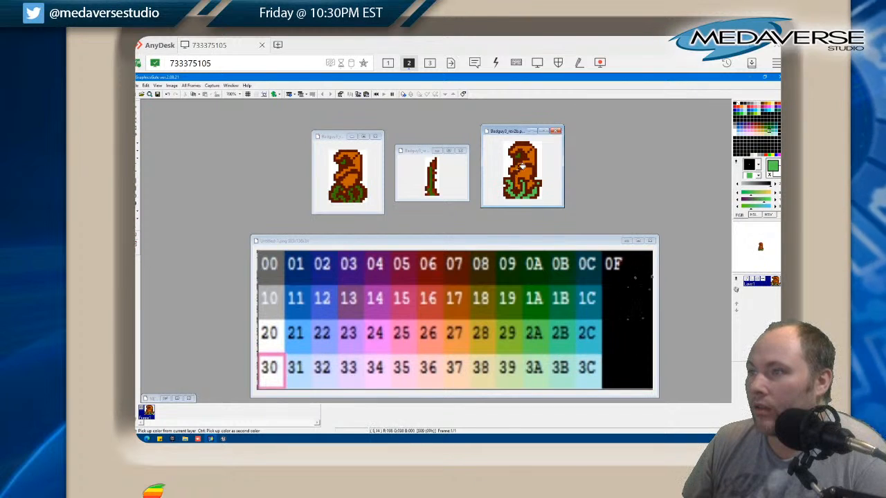
left_click(434, 178)
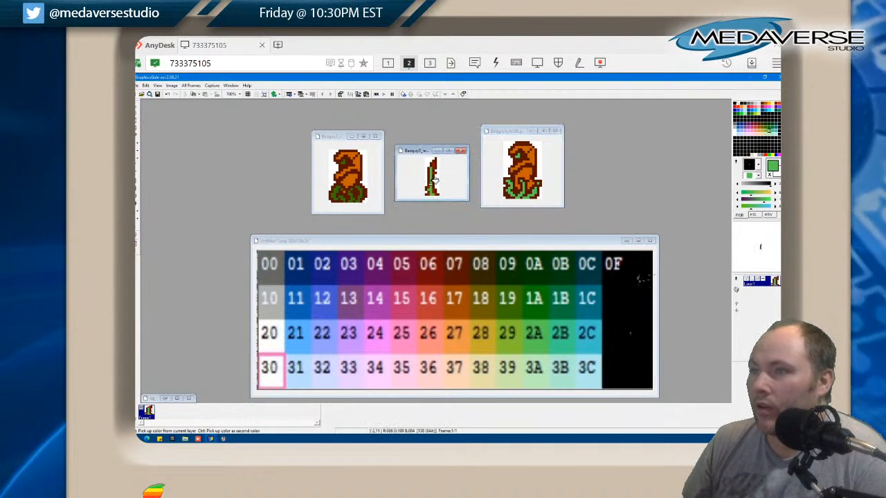
left_click(355, 196)
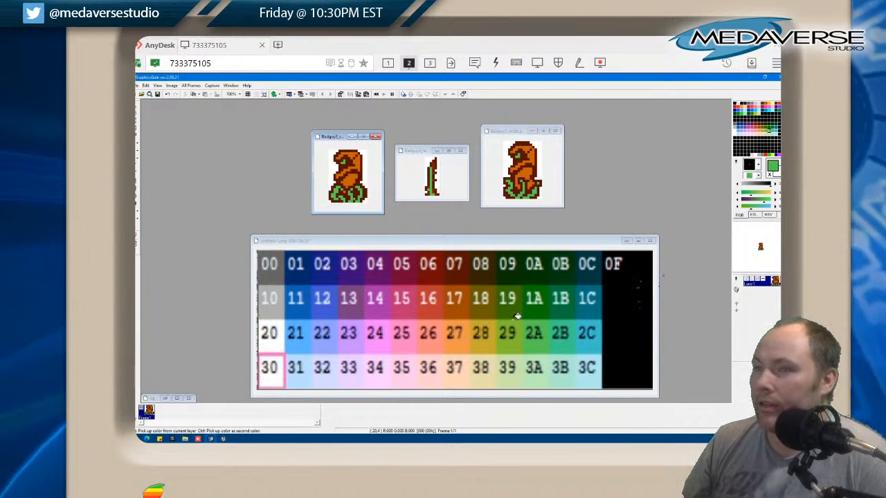
Recolour the orange areas of all three Badguy3 sprites with palette chart colour 28, first trying 18 on the Badguy3_rev2a body
left_click(491, 312)
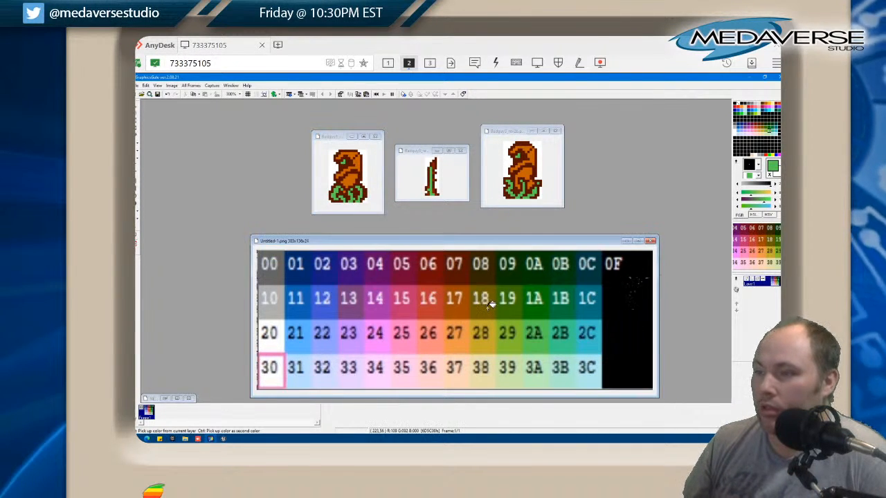
left_click(356, 172)
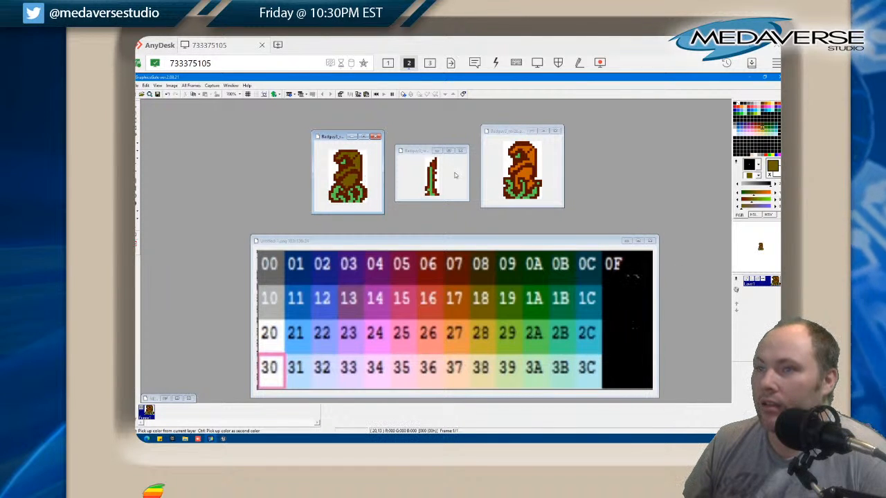
left_click(483, 334)
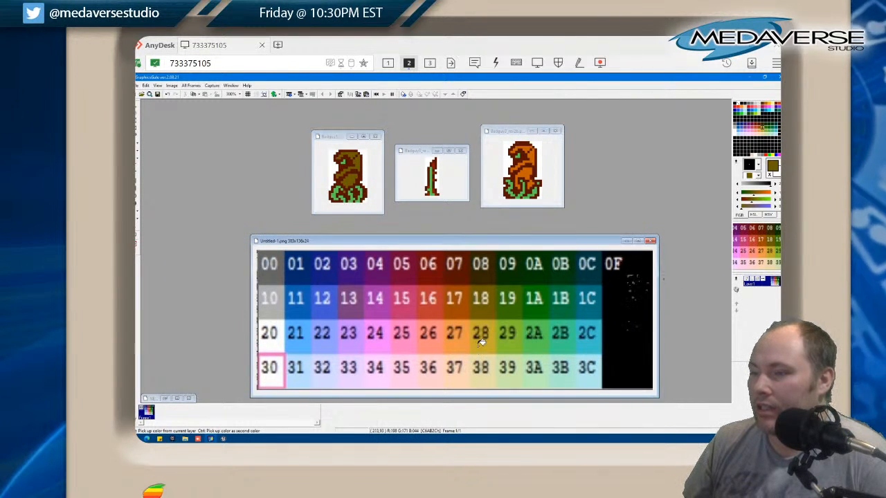
left_click(488, 343)
left_click(348, 187)
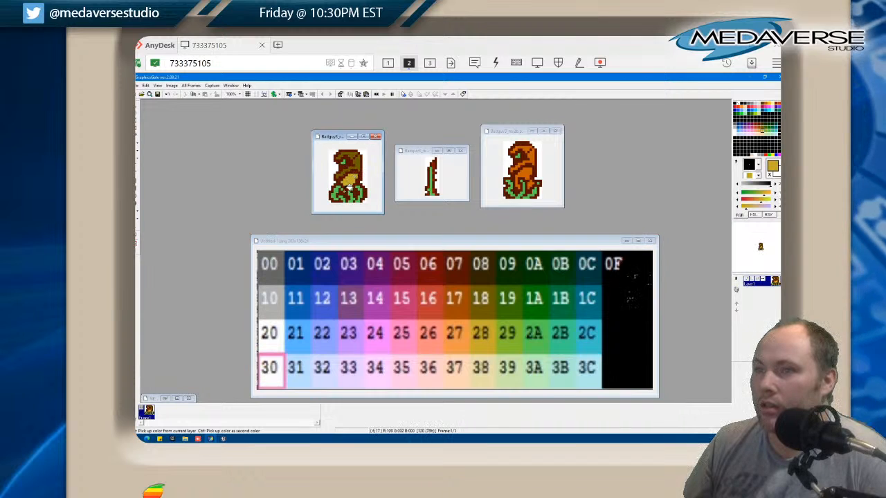
left_click(349, 171)
left_click(356, 156)
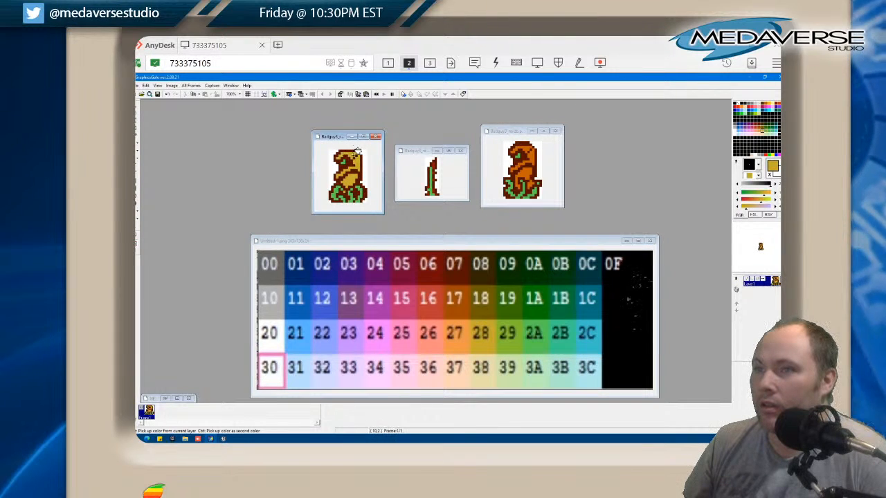
left_click(440, 166)
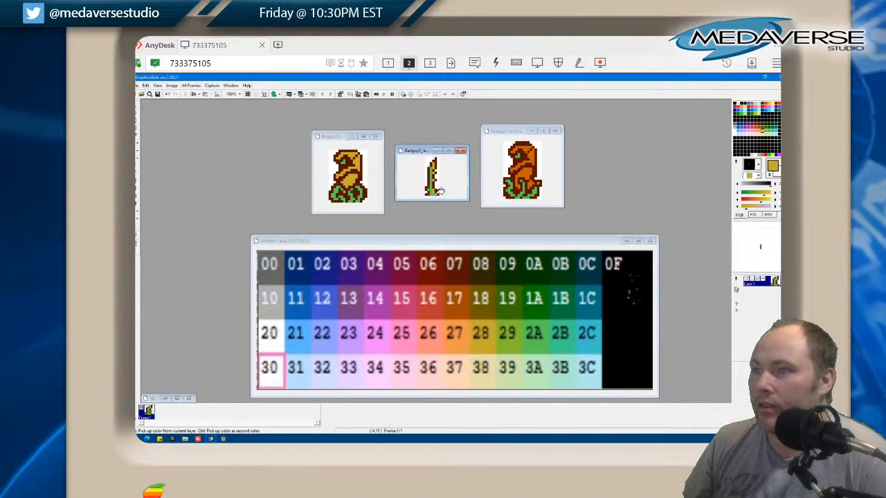
left_click(530, 160)
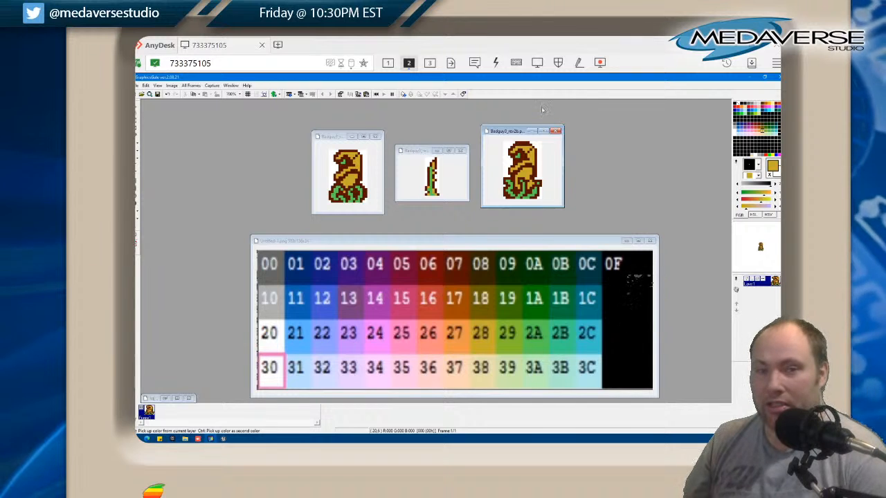
Save and close the three recoloured Badguy3 sprite images, keeping the palette chart open
left_click(555, 131)
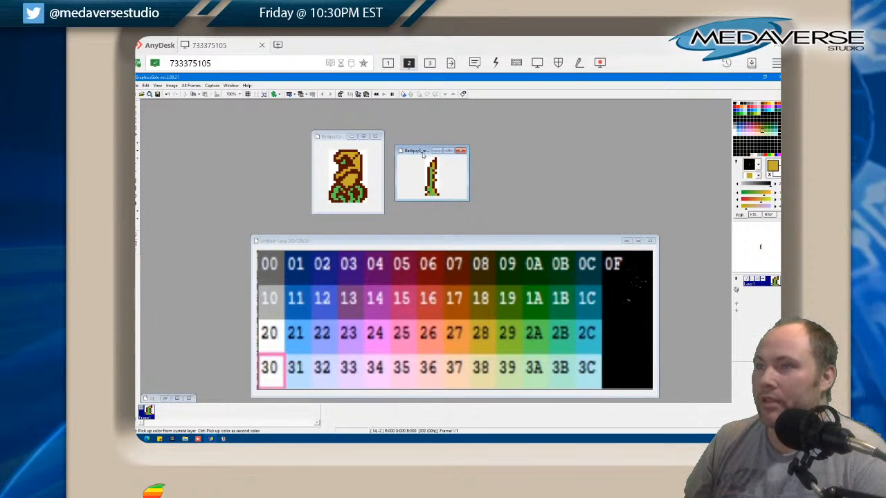
left_click(463, 150)
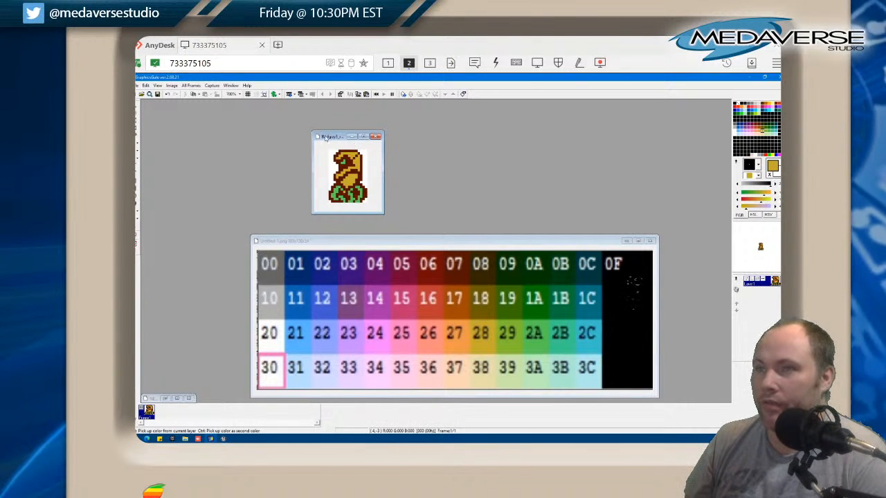
left_click(376, 138)
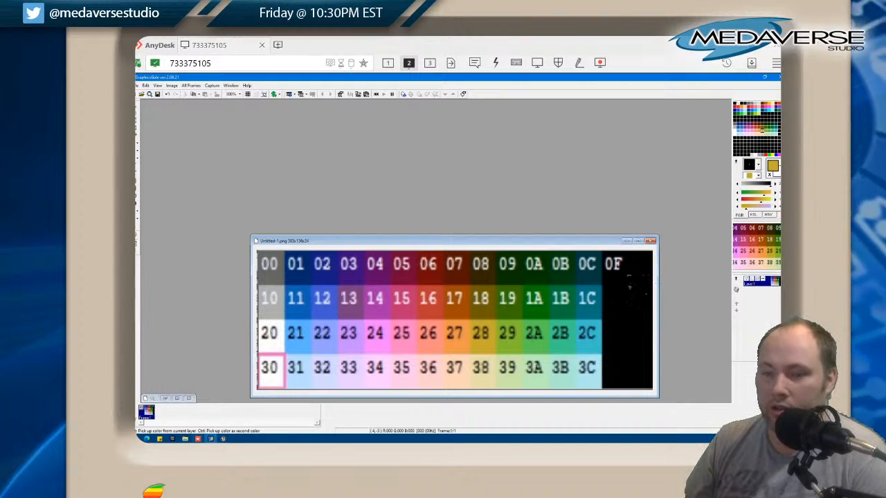
Switch to Unreal Editor and reimport the Badguy3_rev2a, Badguy3_rev2b and Badguy3_rev2-attck textures
left_click(223, 439)
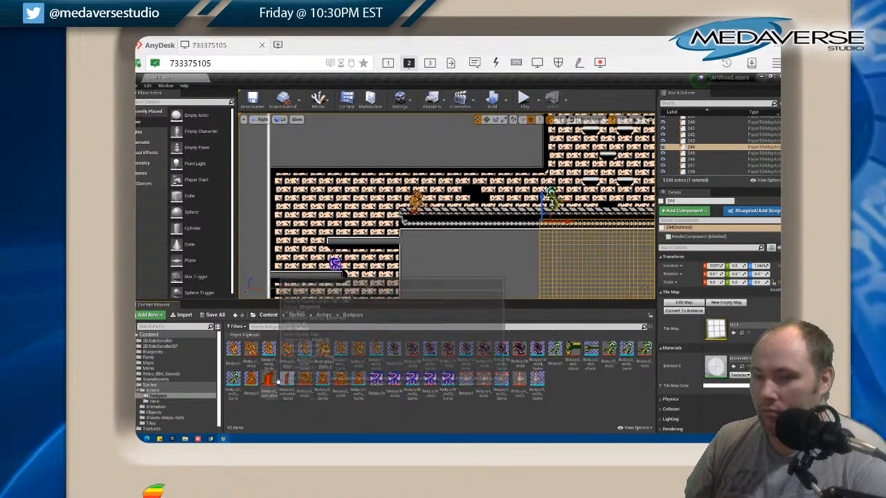
right_click(305, 381)
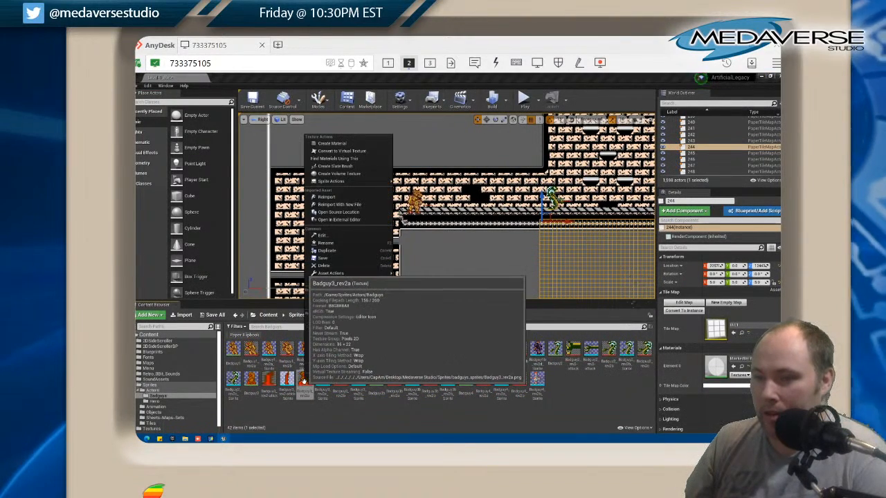
left_click(340, 198)
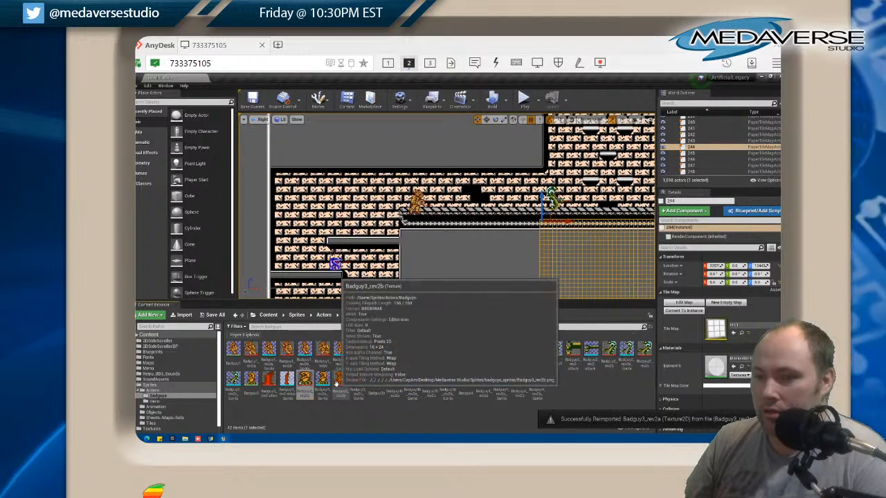
right_click(337, 383)
left_click(339, 198)
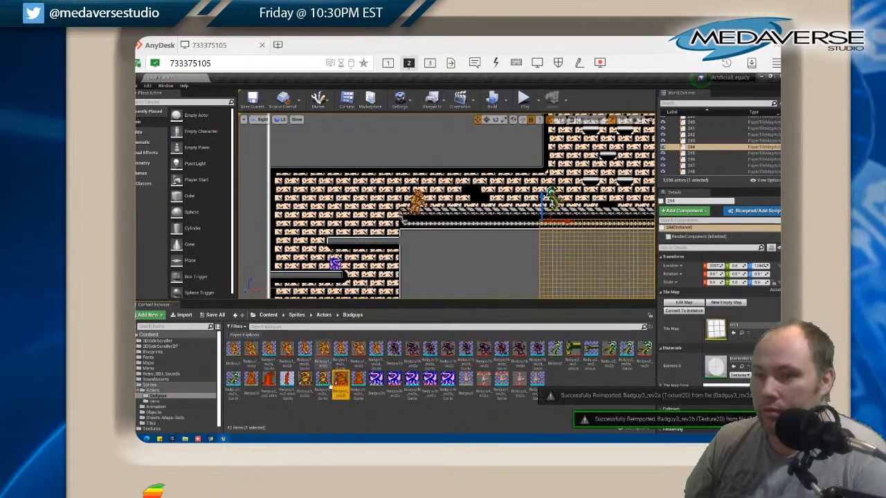
right_click(270, 380)
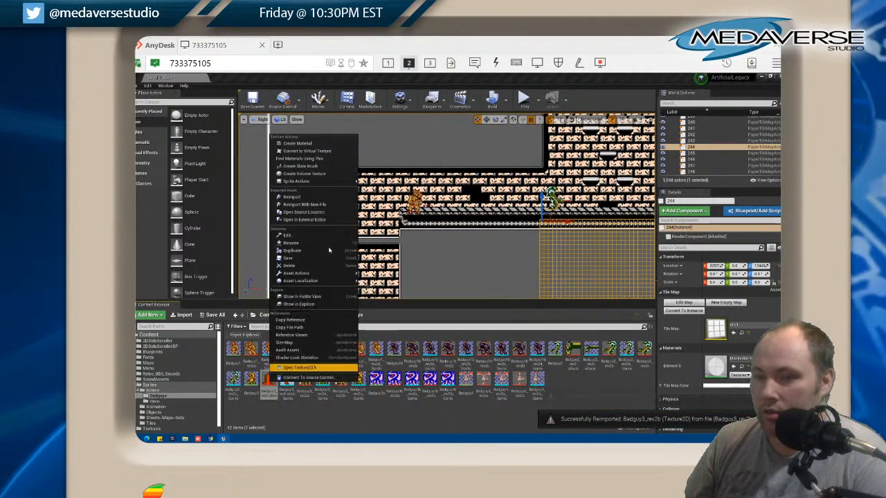
left_click(299, 196)
right_click(269, 348)
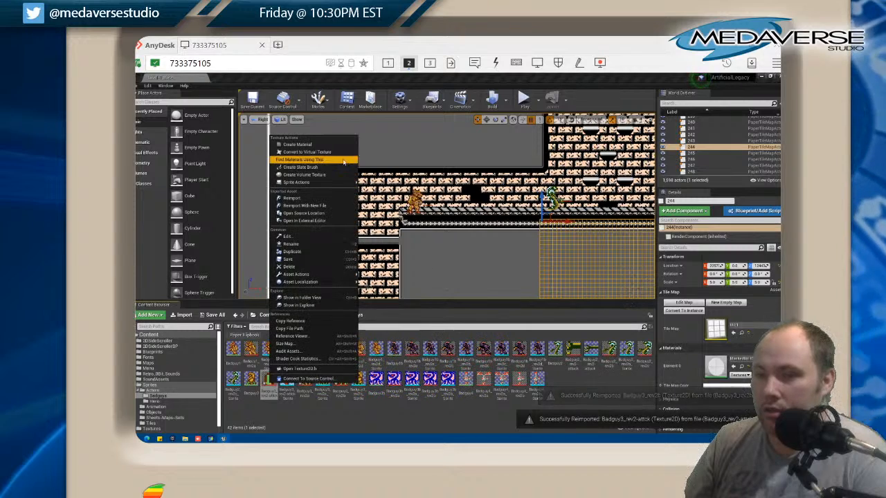
left_click(298, 197)
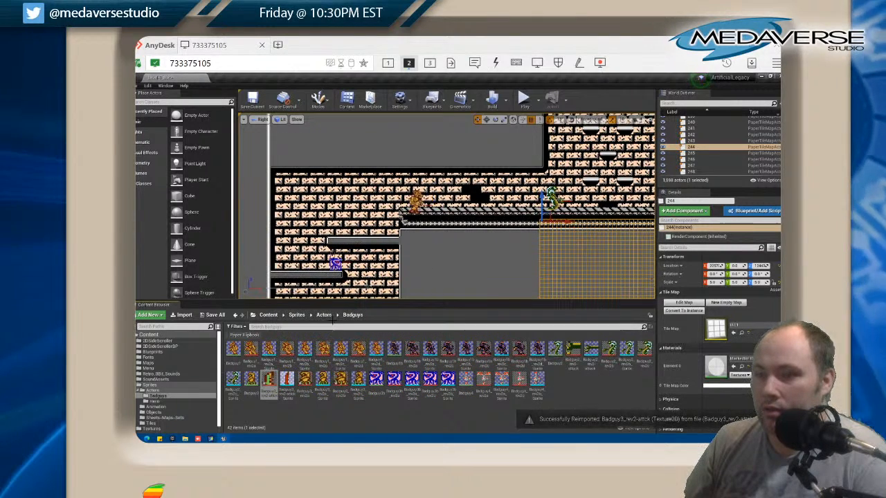
right_click(287, 382)
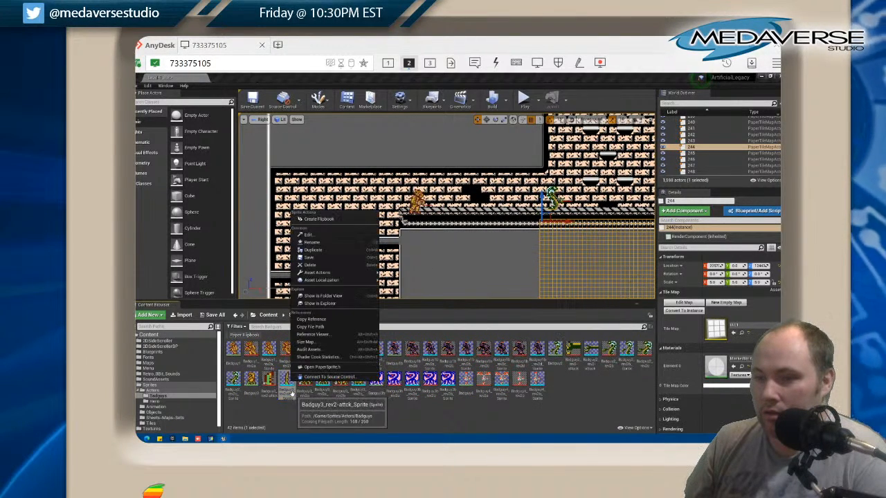
left_click(326, 401)
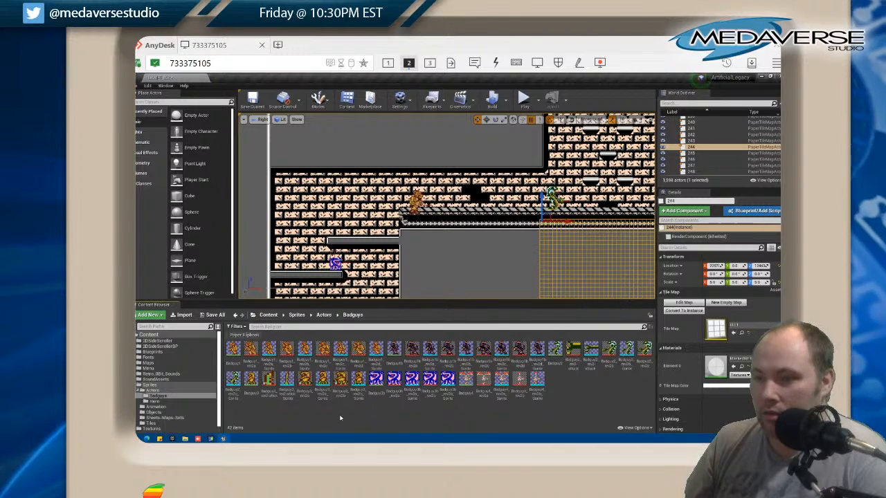
Save the level and all modified assets of the project
left_click(140, 85)
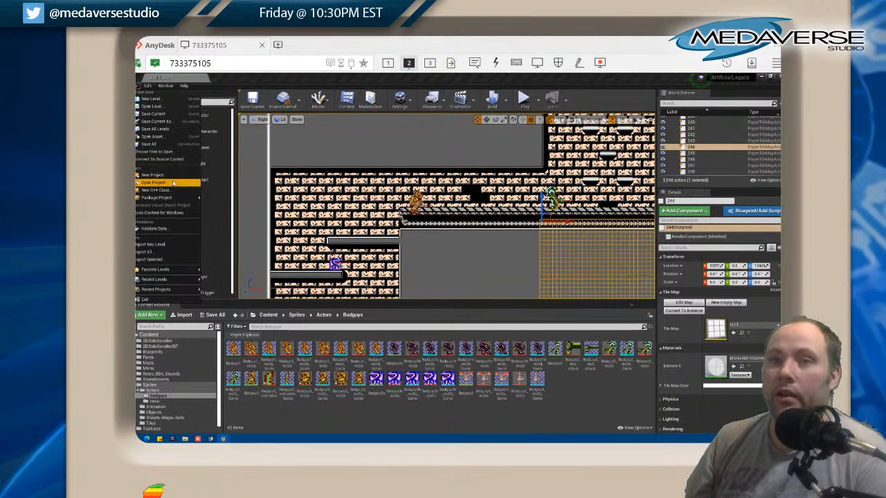
left_click(155, 144)
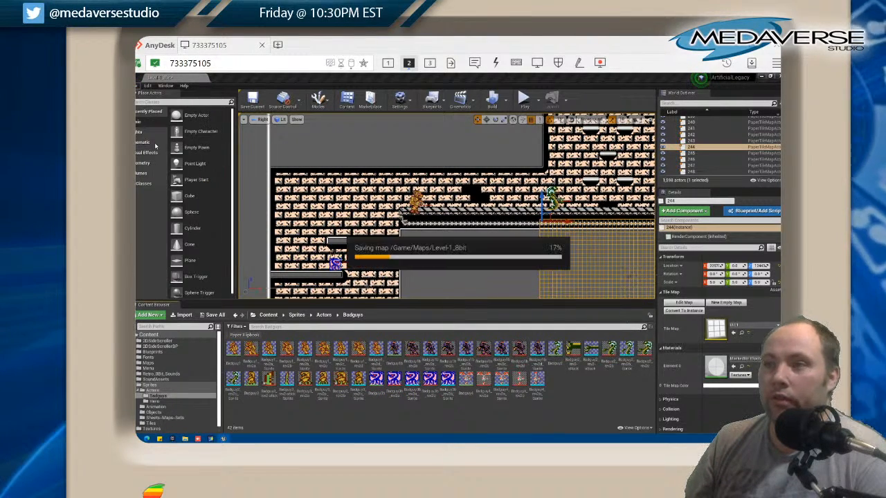
Examine the enemies placed throughout the Level-1_8bit map to check their new colours against the brick tiles
scroll(464, 249, "down", 4)
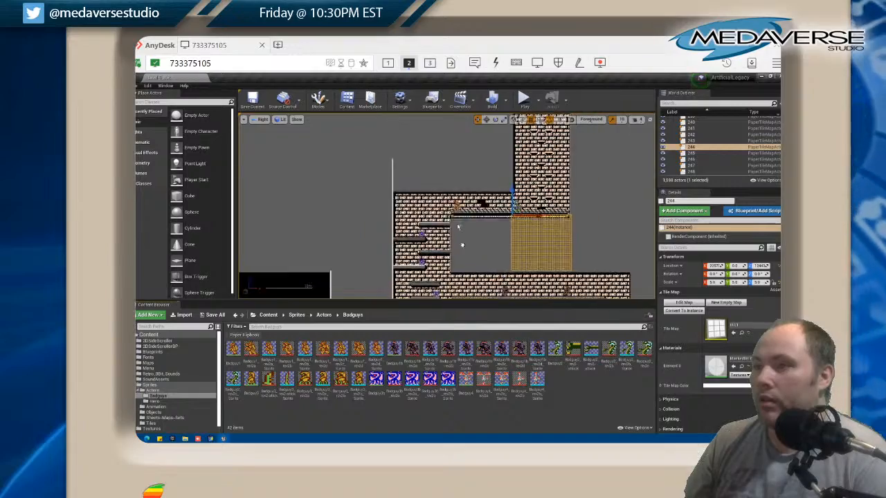
left_click_drag(464, 250, 389, 145)
scroll(435, 190, "up", 4)
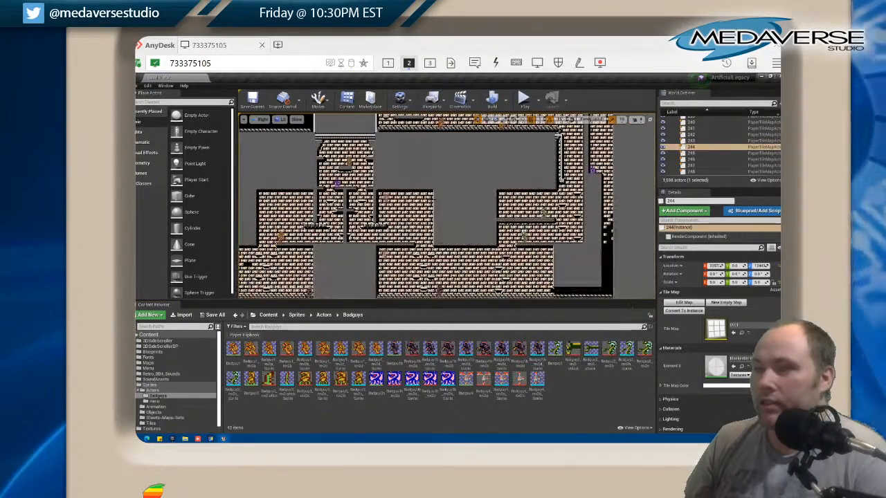
scroll(459, 201, "up", 2)
left_click_drag(460, 200, 557, 232)
left_click_drag(431, 160, 491, 251)
left_click_drag(381, 142, 490, 238)
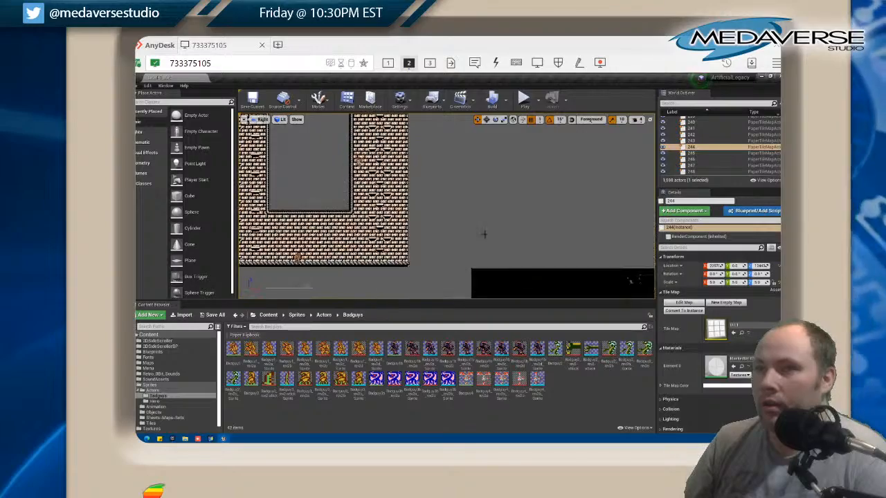
left_click_drag(281, 153, 384, 245)
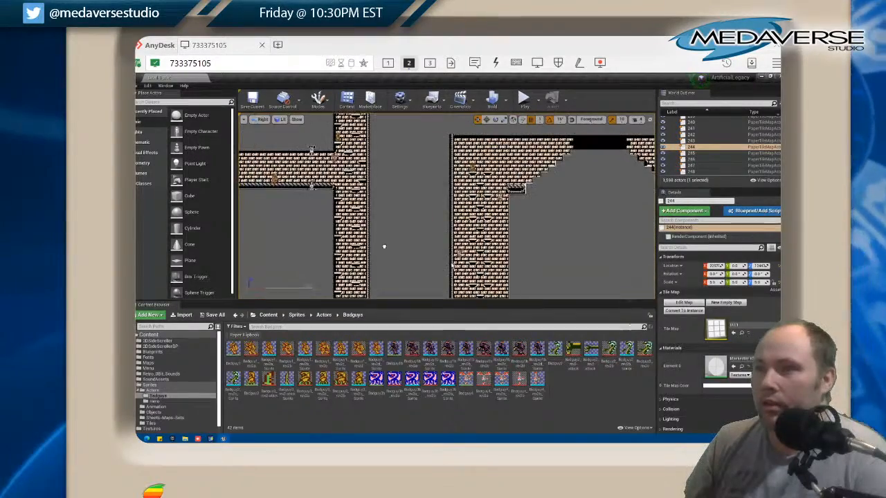
left_click_drag(405, 159, 442, 235)
scroll(360, 191, "up", 8)
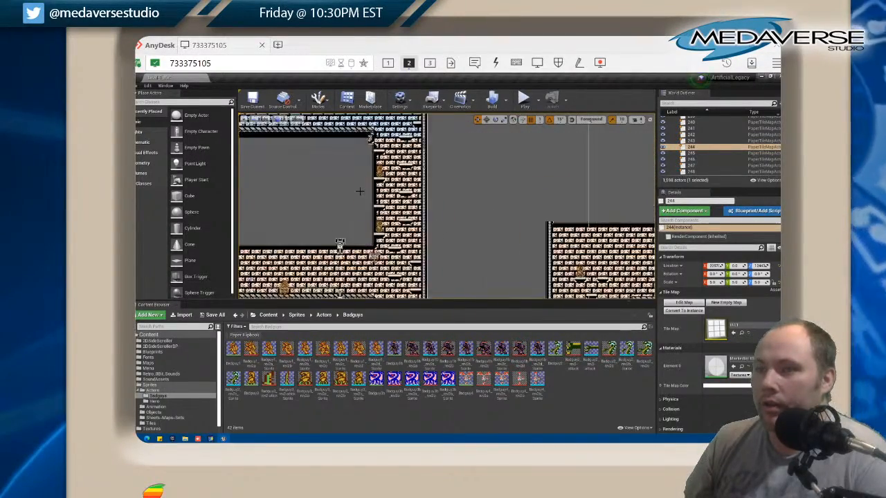
scroll(368, 182, "down", 2)
left_click_drag(346, 204, 381, 153)
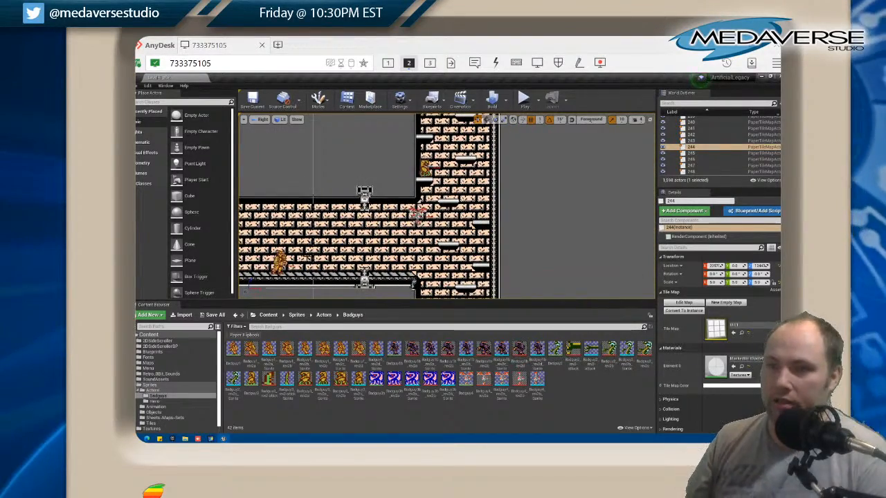
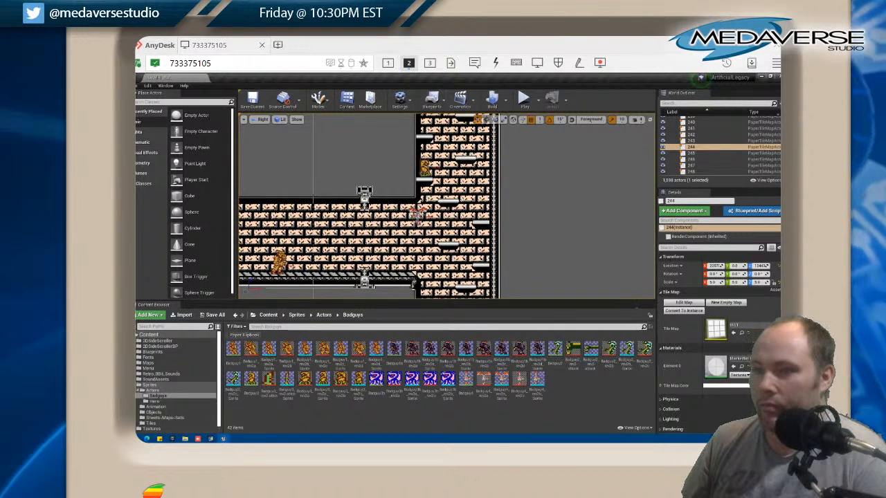
Switch to GraphicsGale and open the Badguy3b_rev2a, Badguy3b_rev2b, Badguy4_rev2a and Badguy4_rev2b sprite images
left_click(210, 439)
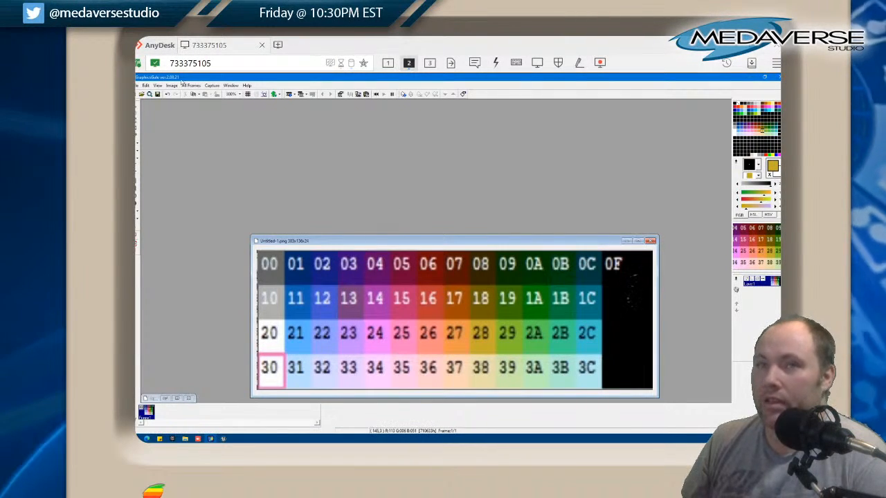
left_click(139, 85)
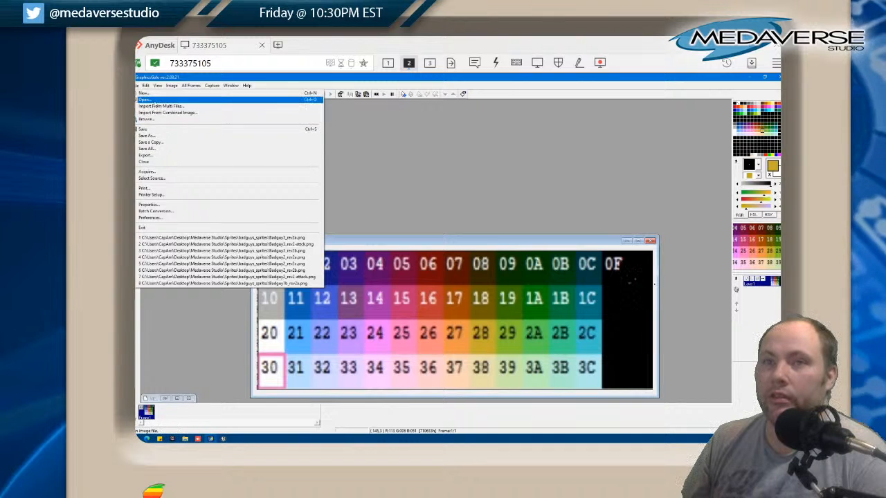
left_click(153, 102)
scroll(423, 221, "down", 3)
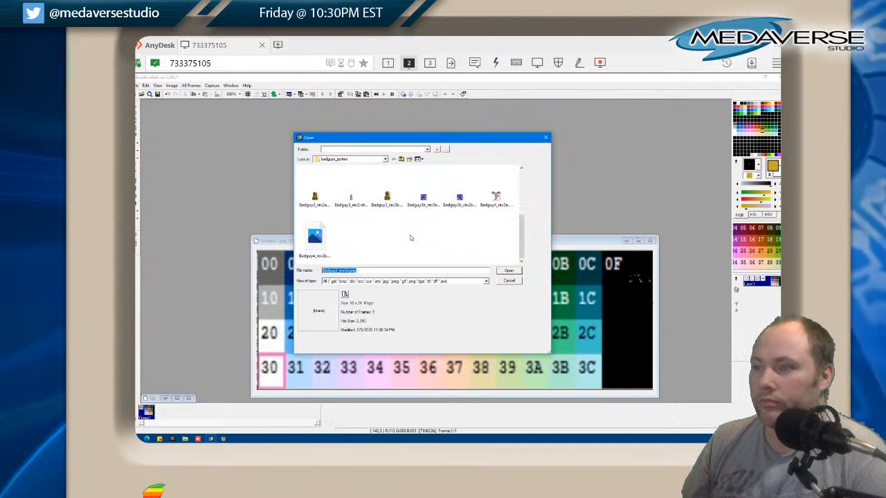
left_click(423, 200)
left_click(315, 247, "shift")
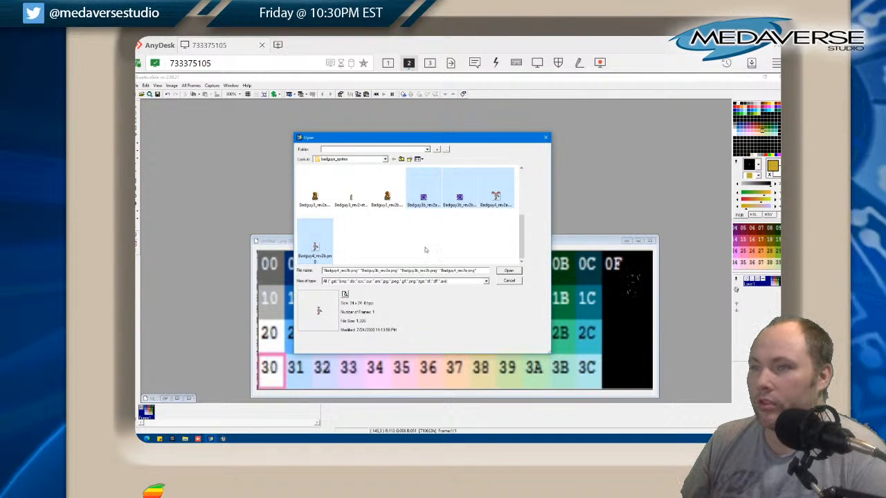
left_click(508, 271)
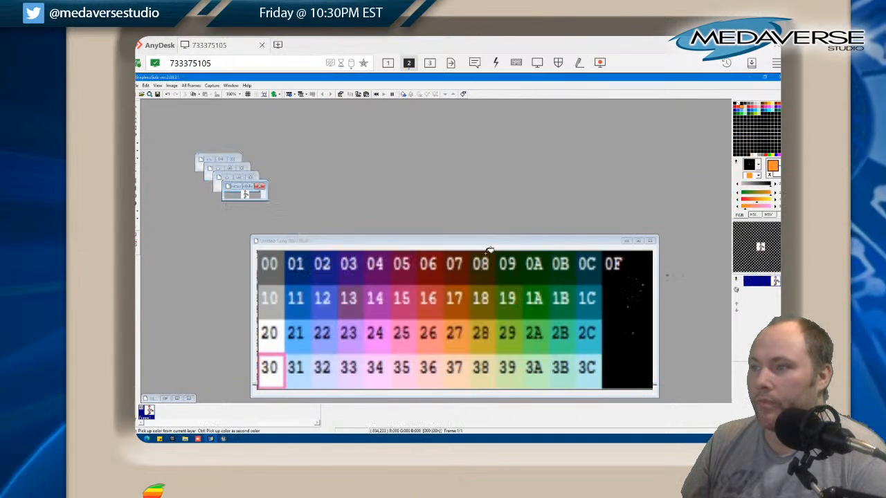
Enlarge the two Badguy4 sprite images and place them side by side above the palette chart
left_click(239, 95)
left_click(237, 212)
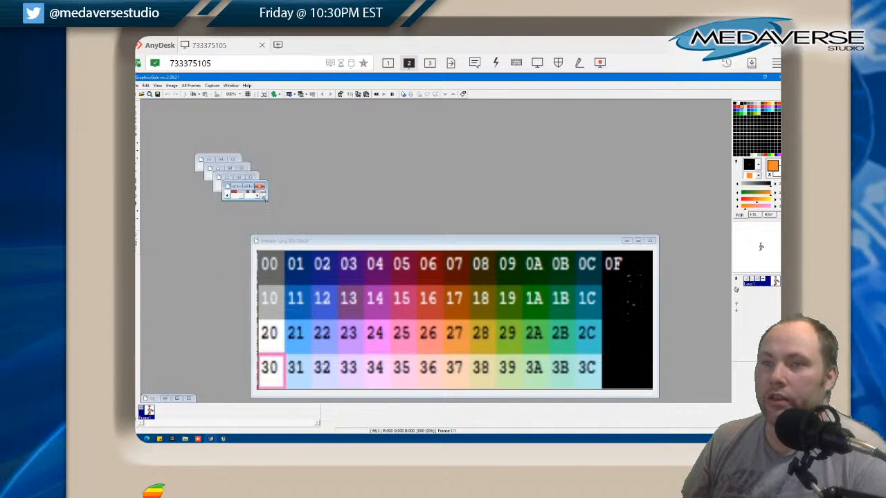
left_click_drag(284, 229, 309, 276)
left_click_drag(252, 186, 602, 119)
left_click(240, 94)
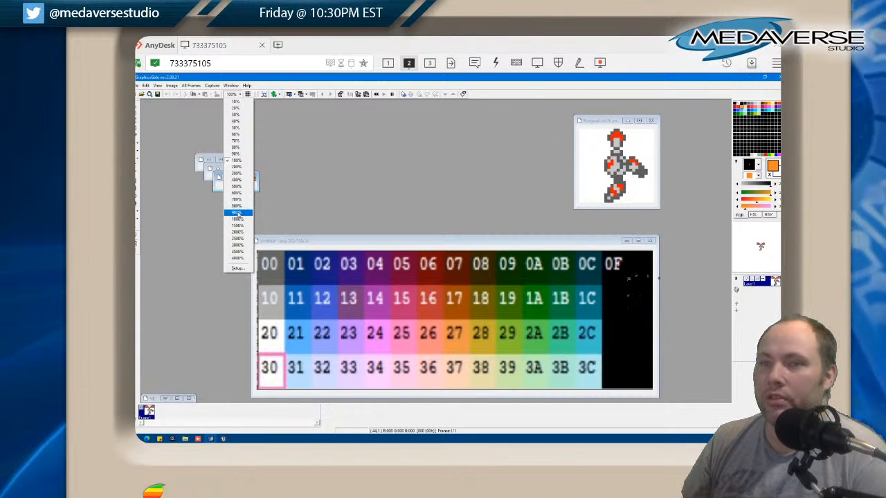
left_click(238, 207)
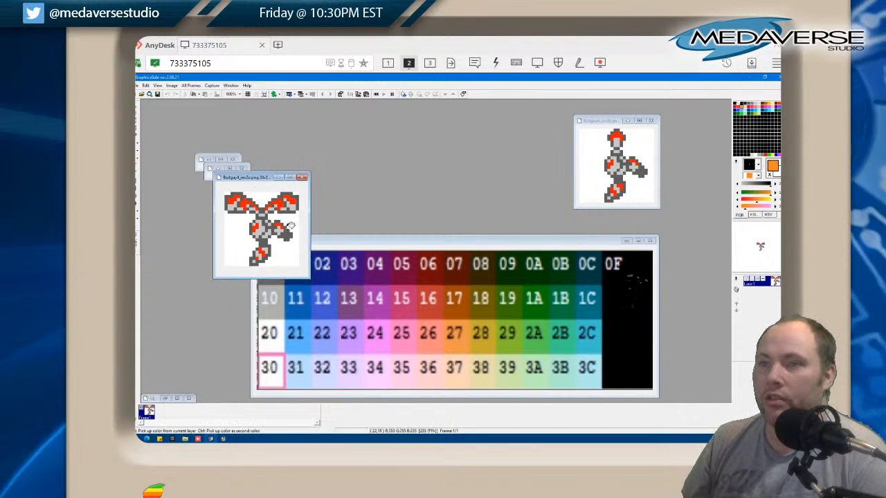
left_click_drag(268, 178, 529, 116)
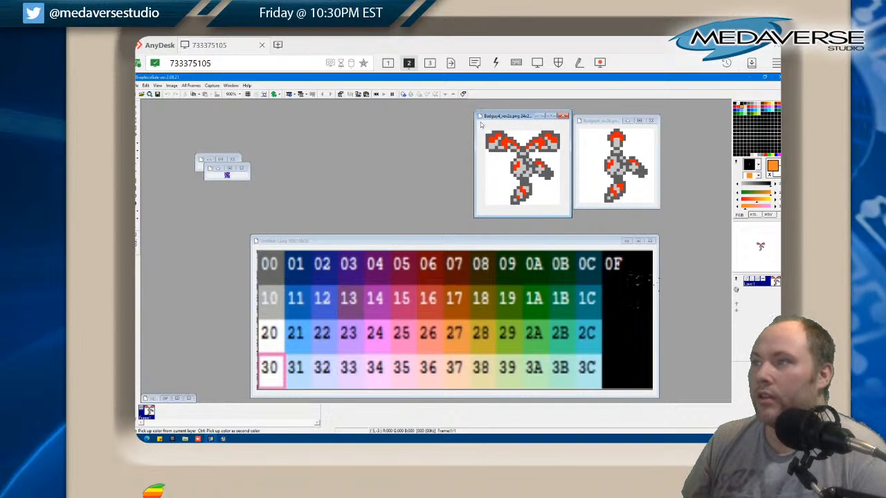
Magnify both Badguy3b sprite images, enlarge their windows and line them up beside the Badguy4 images
left_click(236, 95)
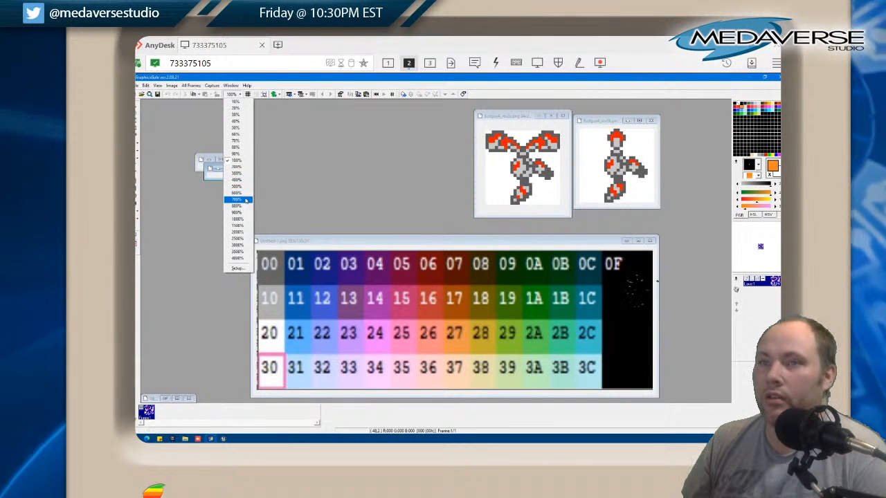
left_click(238, 214)
left_click_drag(249, 179, 272, 250)
left_click_drag(223, 169, 401, 132)
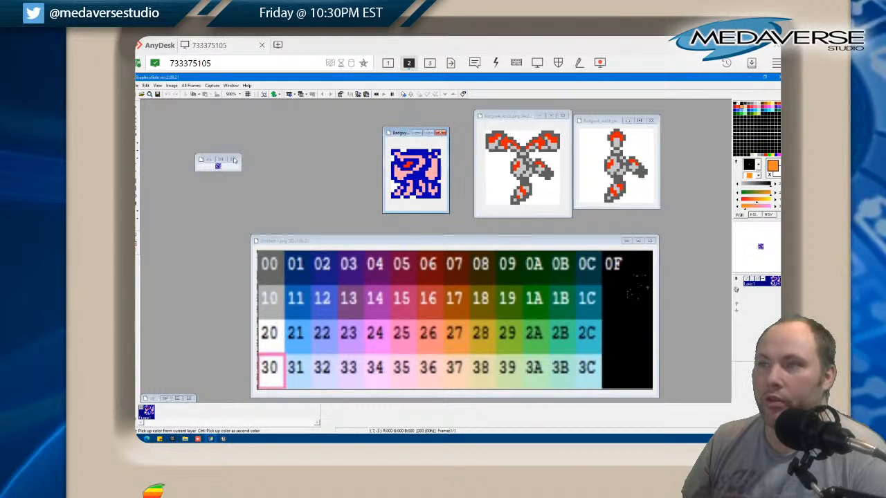
left_click(236, 94)
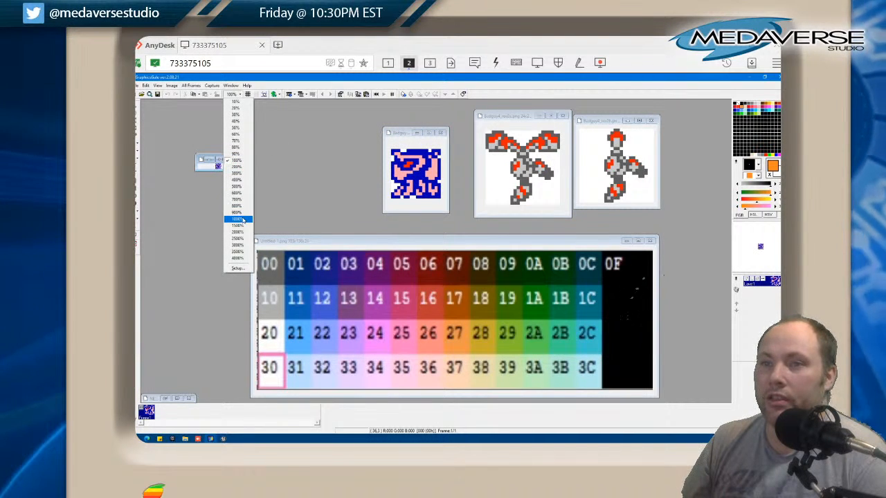
left_click(237, 211)
left_click_drag(240, 171, 262, 229)
left_click_drag(213, 160, 330, 141)
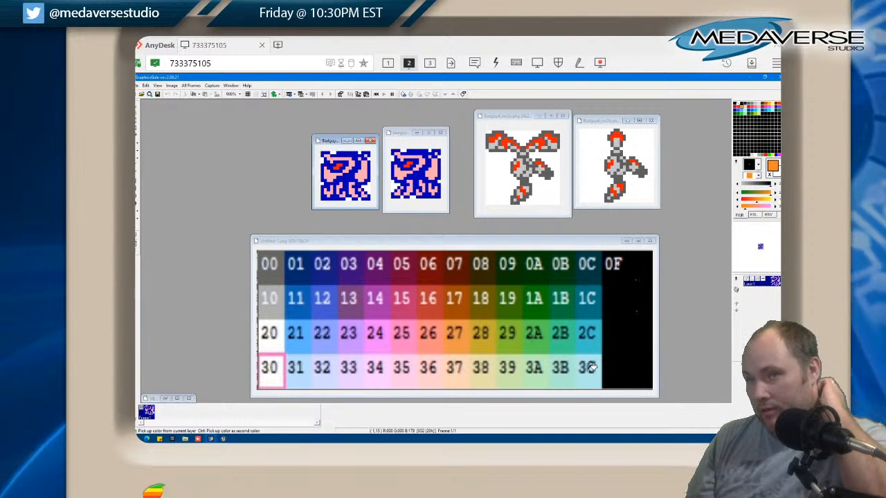
Fill the dark blue outline of one Badguy3b sprite with purple 03 from the palette chart
left_click(359, 275)
left_click(347, 173)
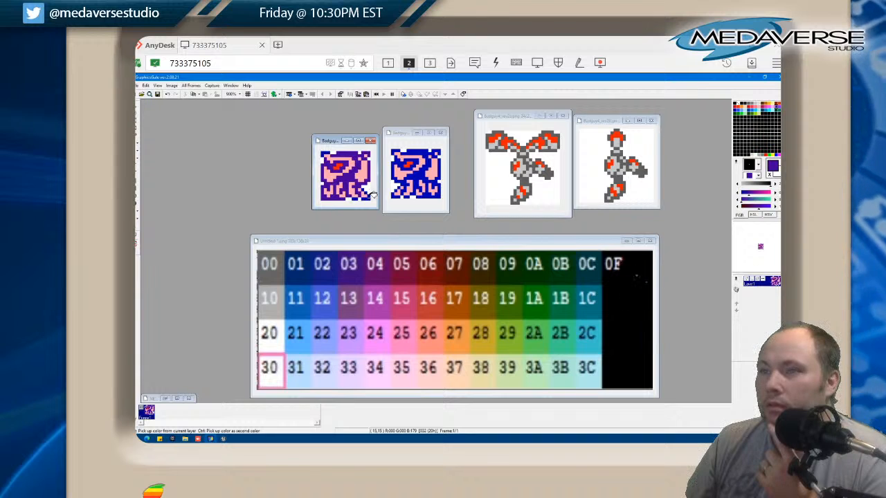
right_click(381, 278)
left_click(351, 176)
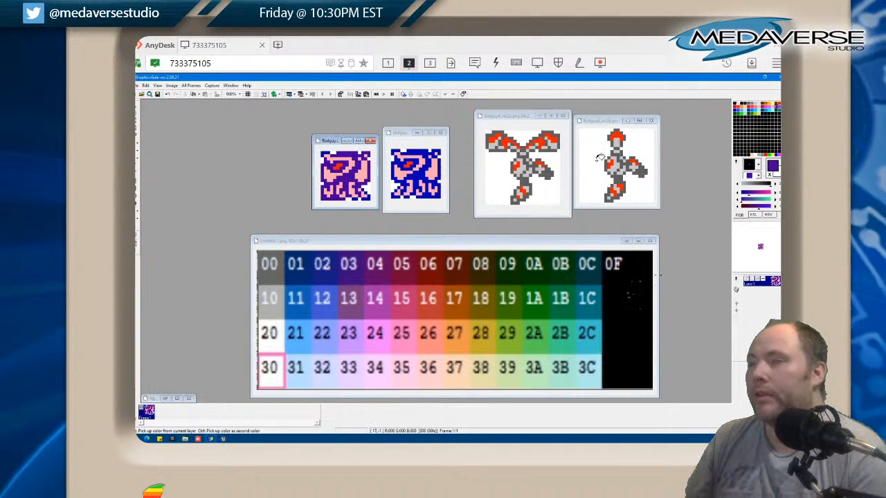
Load all colours of the NES_v2.pal palette file into the purple-outlined Badguy3b sprite image
right_click(737, 164)
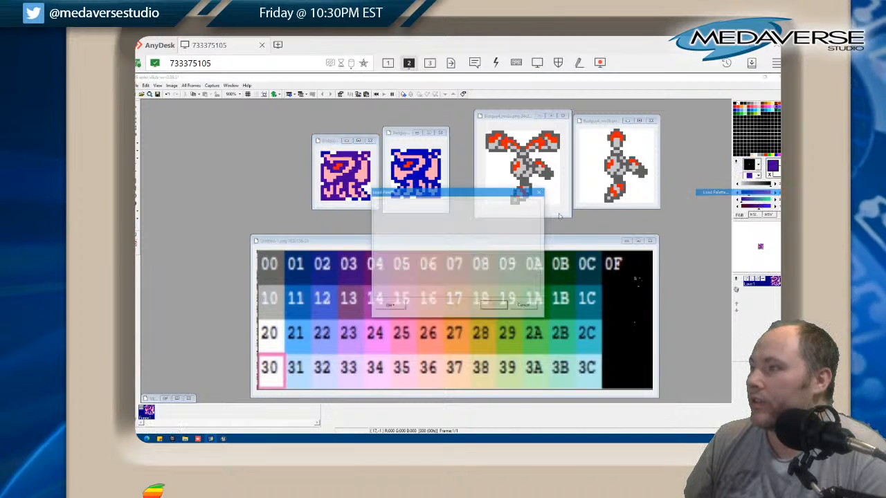
left_click(734, 194)
left_click(389, 308)
left_click(389, 318)
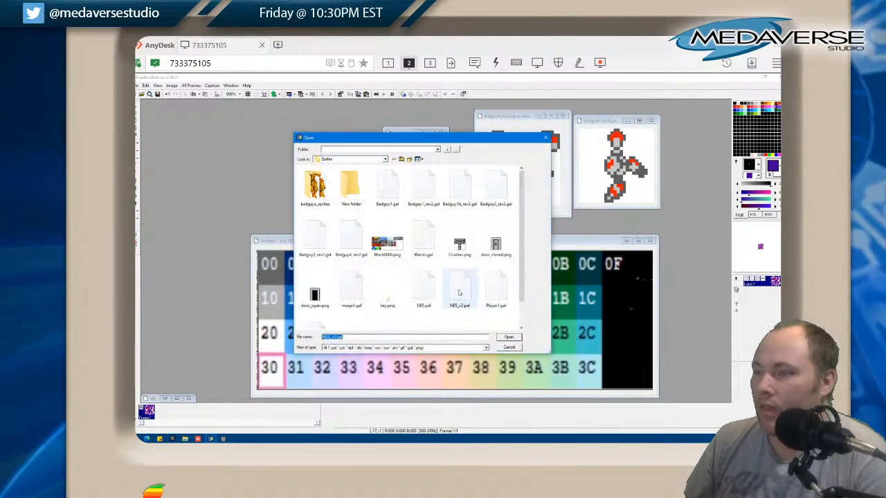
double_click(459, 293)
left_click(490, 291)
left_click(495, 306)
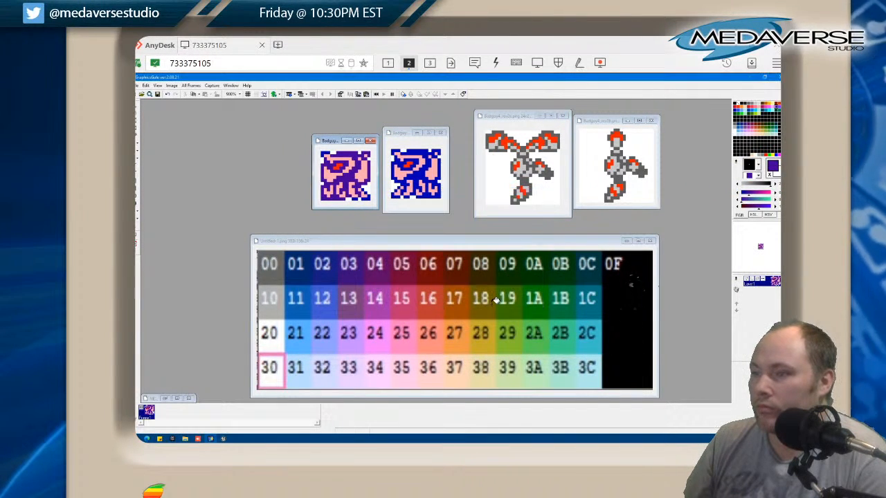
Load the NES_v2.pal palette file into the blue-outlined Badguy3b sprite image
left_click(431, 208)
right_click(737, 164)
left_click(725, 194)
left_click(389, 308)
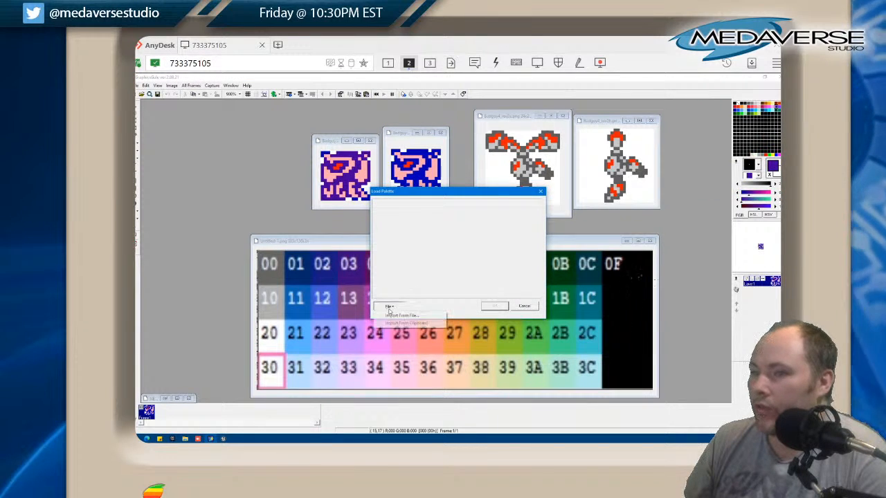
left_click(390, 318)
double_click(459, 291)
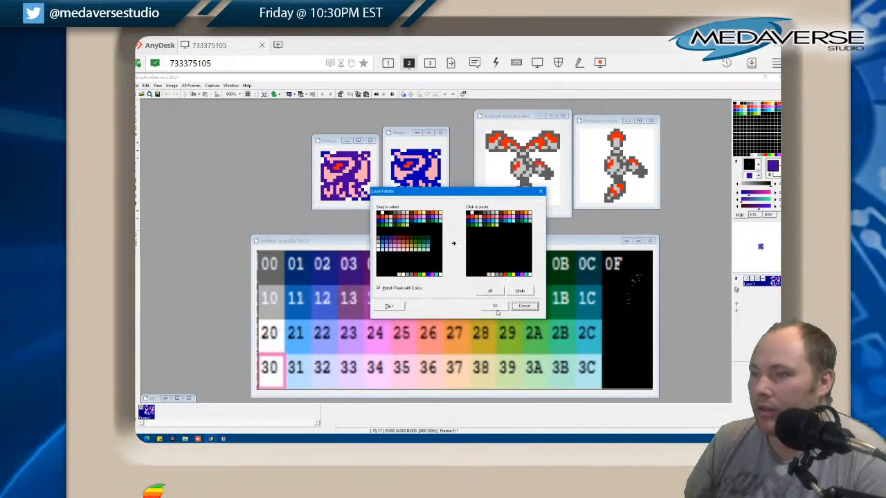
left_click(499, 300)
Load all colours of the NES_v2.pal palette file into the Badguy4_rev2a sprite image
left_click(496, 212)
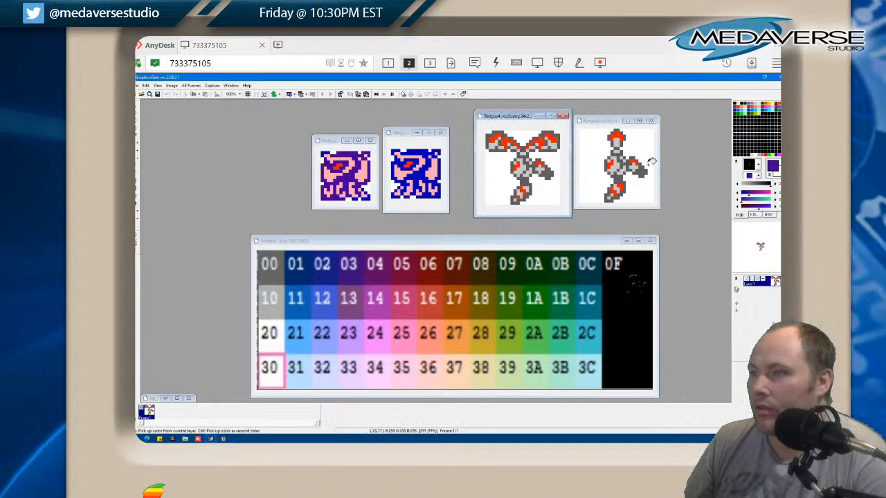
right_click(736, 163)
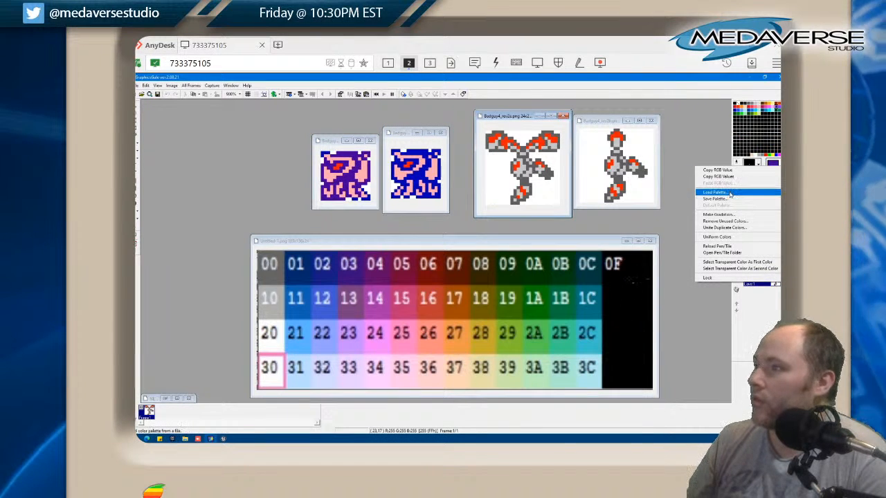
left_click(725, 194)
left_click(389, 307)
left_click(402, 317)
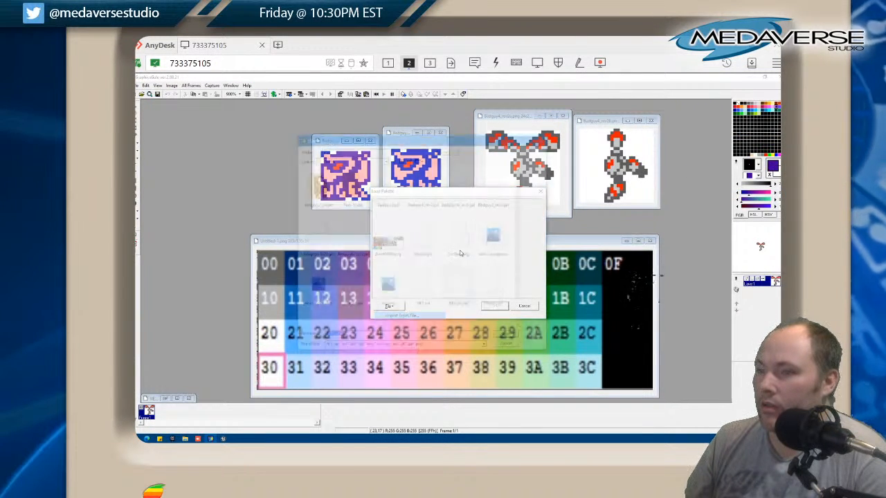
left_click(457, 294)
double_click(457, 296)
left_click(486, 292)
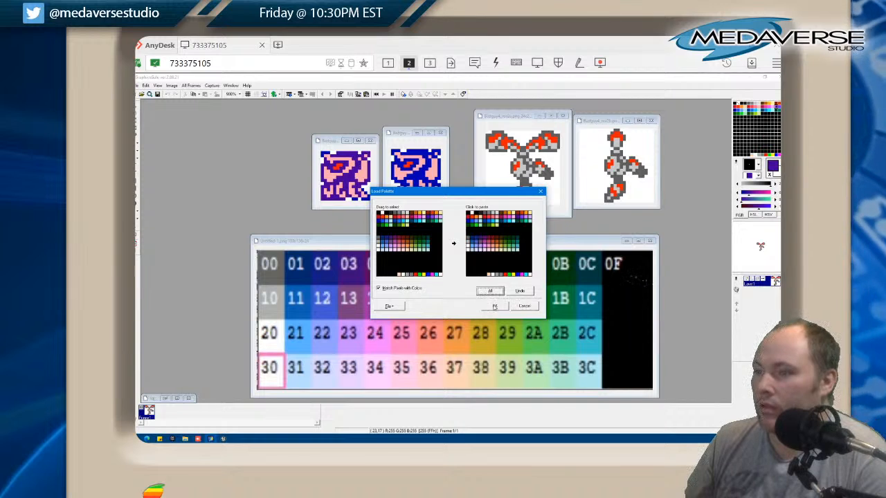
left_click(494, 307)
Load all colours of the NES_v2.pal palette file into the Badguy4_rev2b sprite image
left_click(593, 197)
key("ctrl+z")
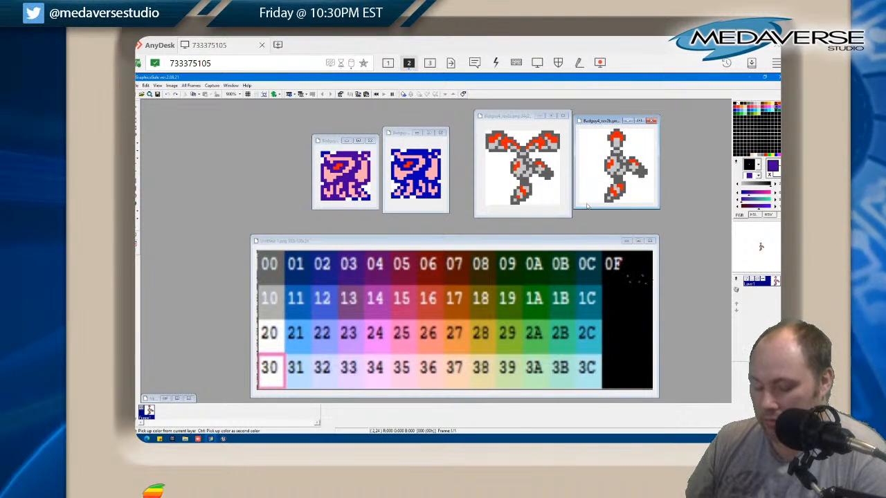
right_click(742, 166)
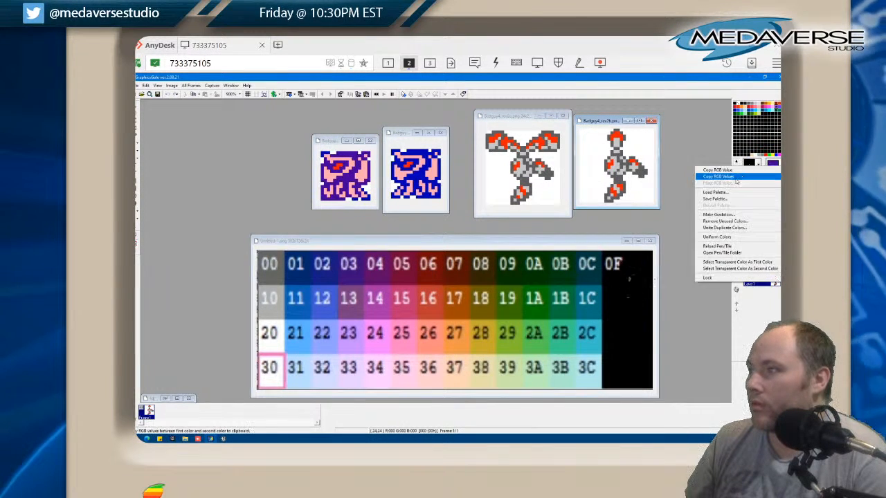
left_click(716, 192)
left_click(388, 306)
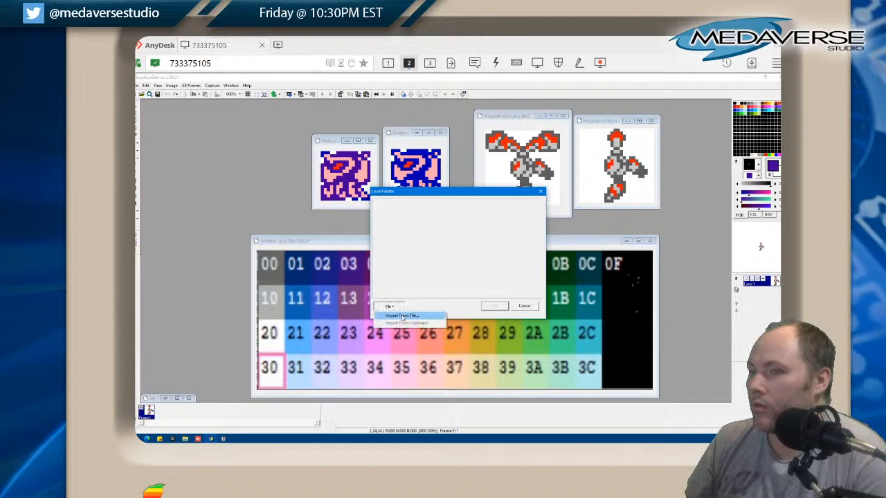
double_click(467, 289)
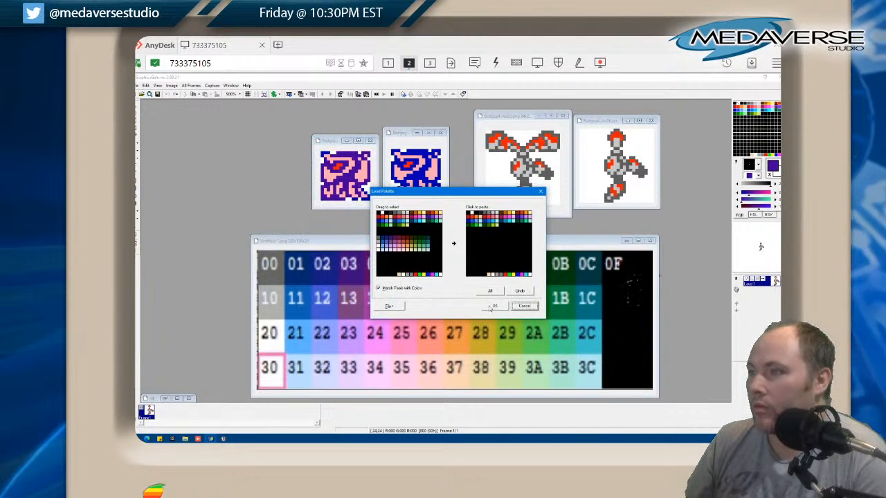
left_click(489, 291)
left_click(495, 306)
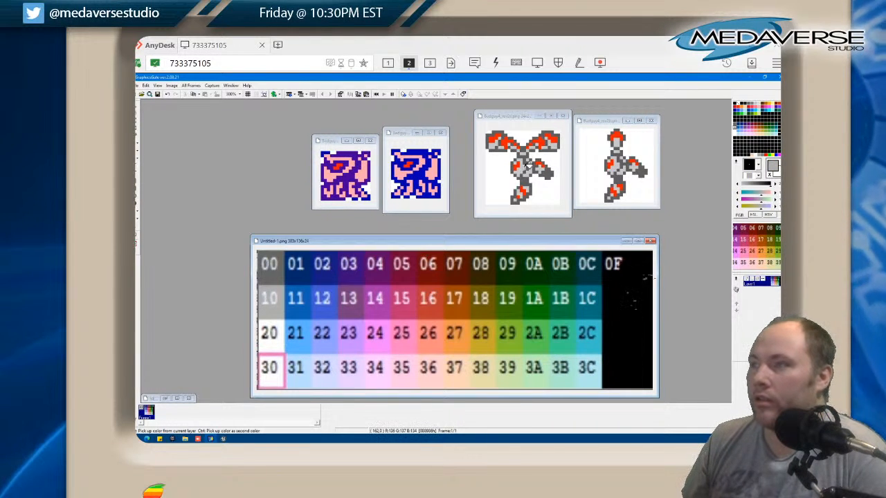
Fill the light grey body area of Badguy4_rev2a with palette grey 10 and its lower outline with grey 00
left_click(532, 167)
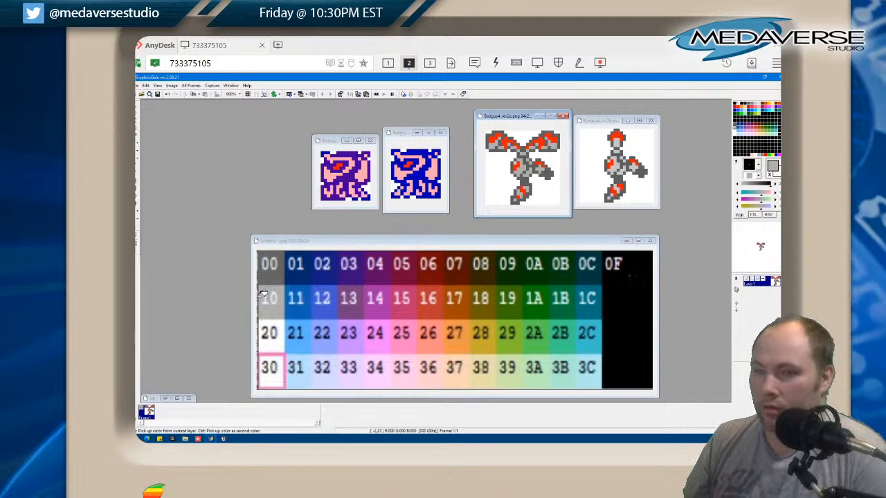
left_click(506, 246)
left_click(530, 193)
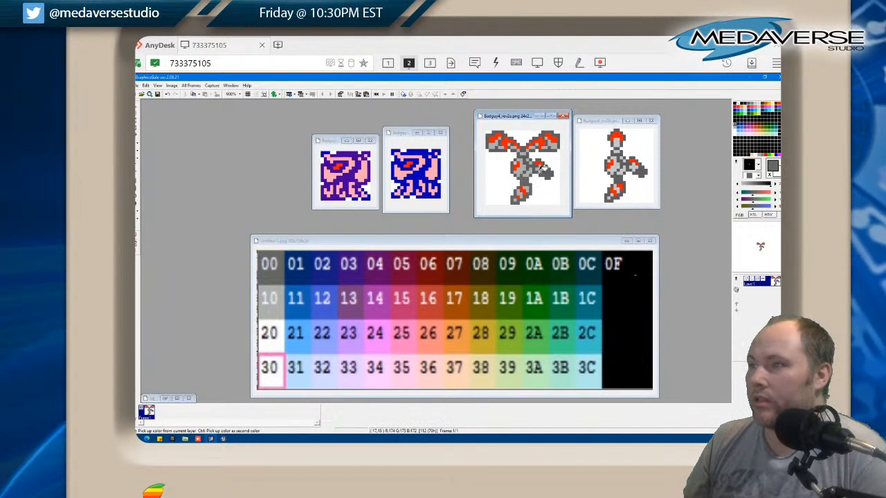
Try dark purple 03 as the outline colour of both the Badguy4_rev2a and Badguy4_rev2b sprites
left_click(353, 274)
left_click(519, 199)
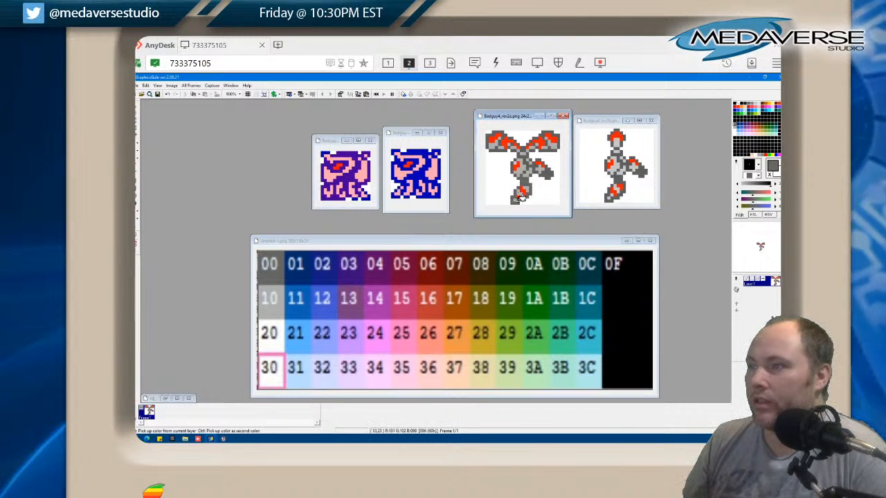
left_click(358, 275)
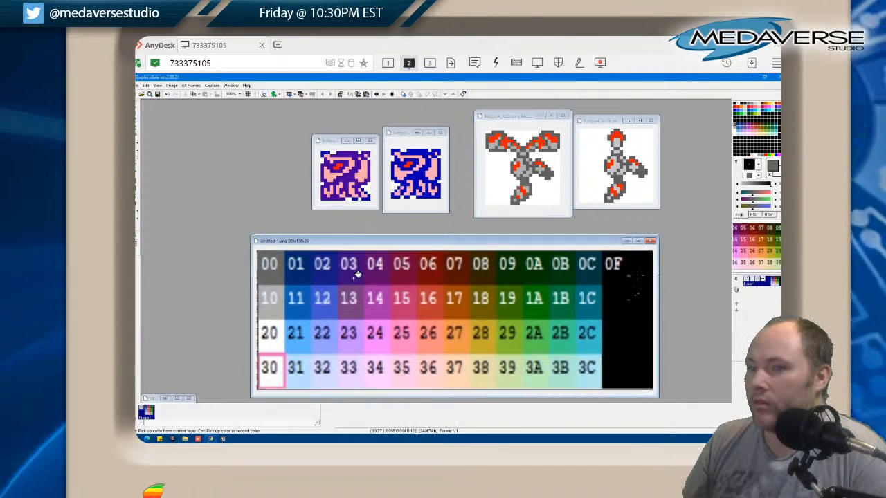
right_click(355, 276)
left_click(524, 197)
left_click(524, 198)
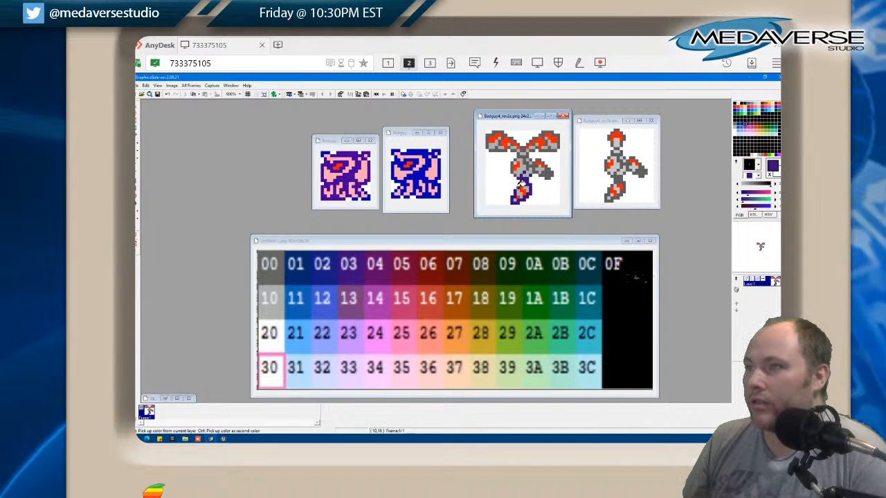
left_click(512, 169)
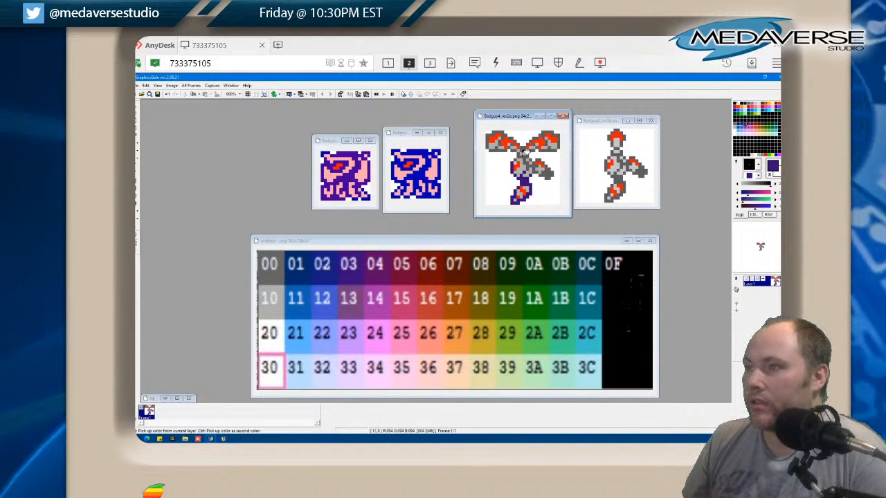
left_click(519, 156)
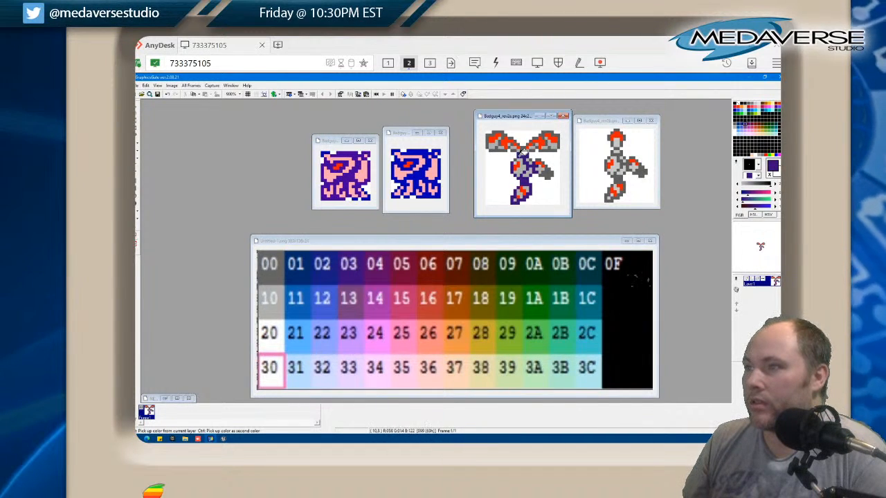
left_click(559, 136)
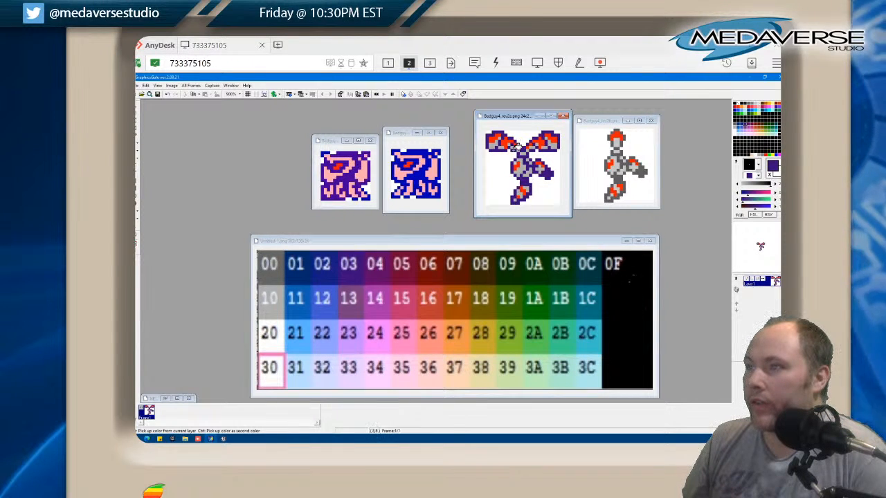
left_click(622, 129)
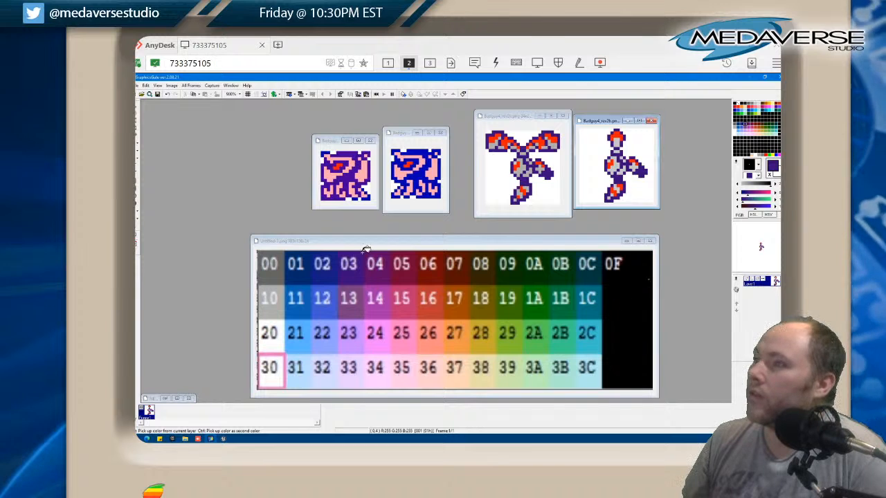
Fill the light grey body areas of Badguy4_rev2a and Badguy4_rev2b with palette grey 10
left_click(277, 344)
left_click(276, 344)
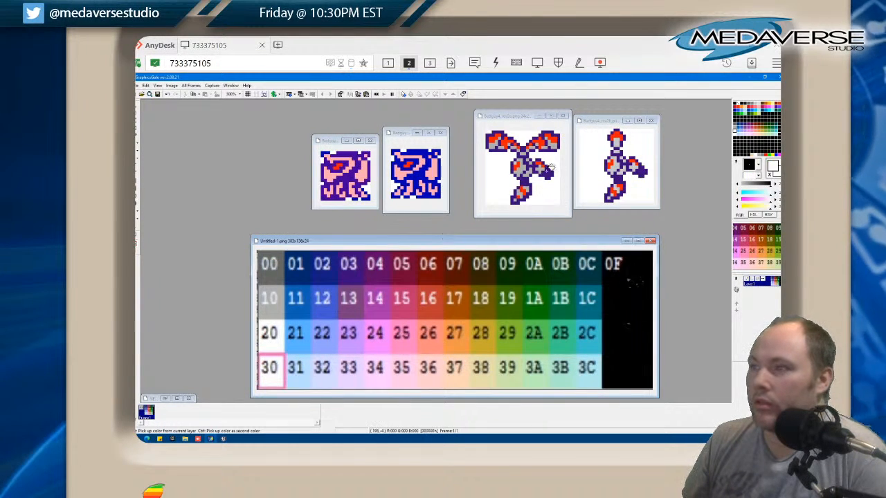
left_click(271, 312)
left_click(527, 187)
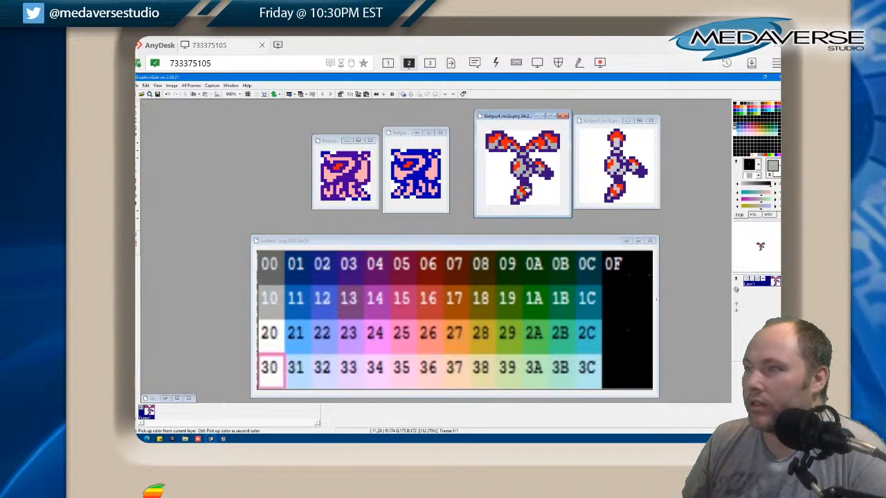
left_click(614, 191)
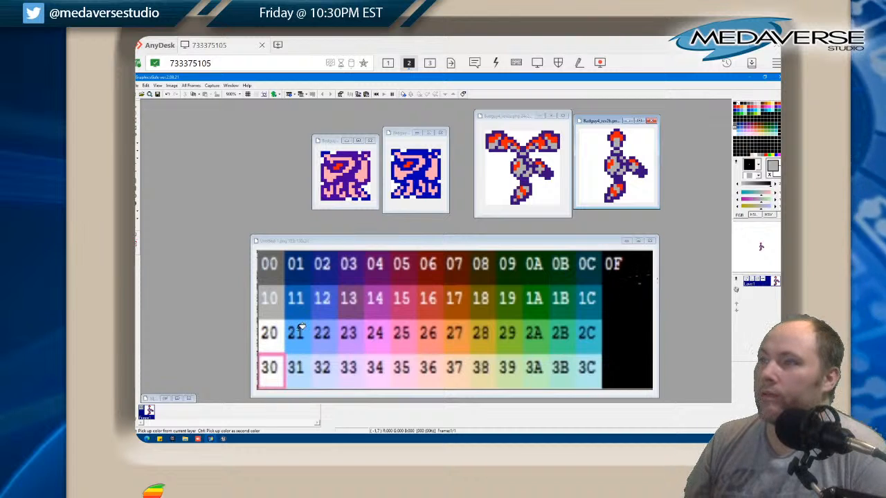
Fill all the red areas of the Badguy4_rev2a sprite with palette white 20
left_click(272, 338)
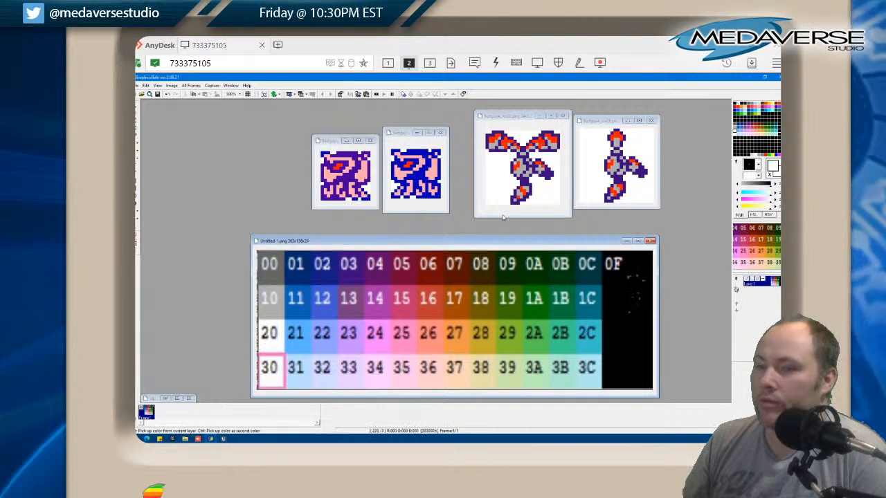
left_click(494, 140)
left_click(507, 141)
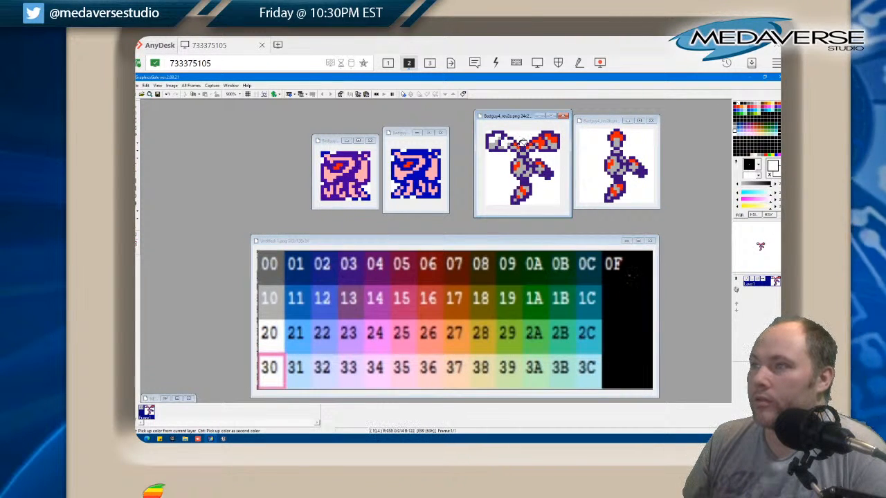
left_click(518, 147)
left_click(527, 147)
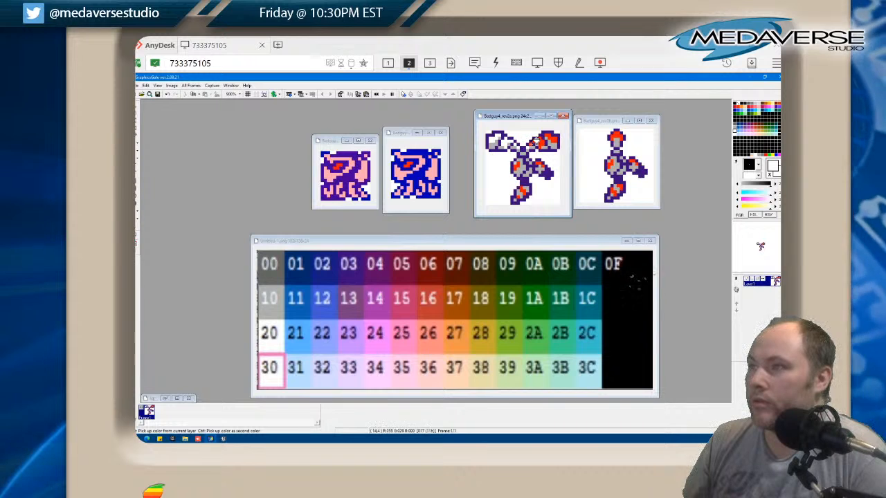
left_click(537, 141)
left_click(551, 138)
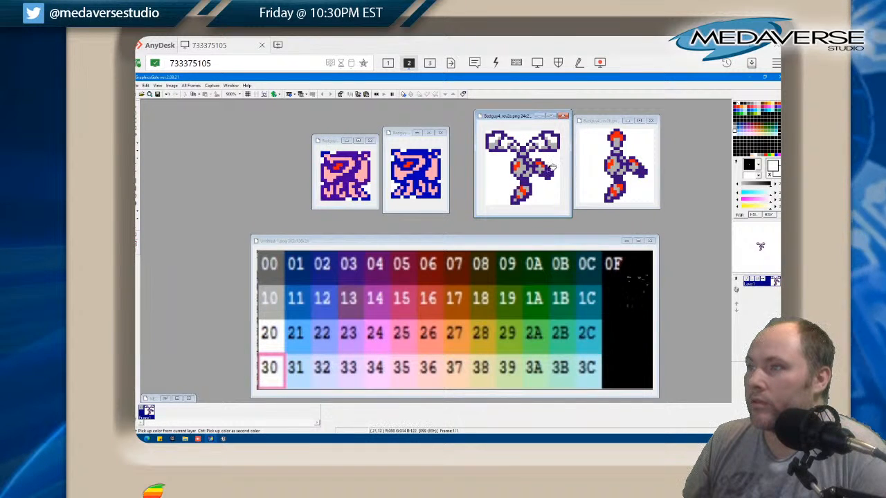
left_click(517, 165)
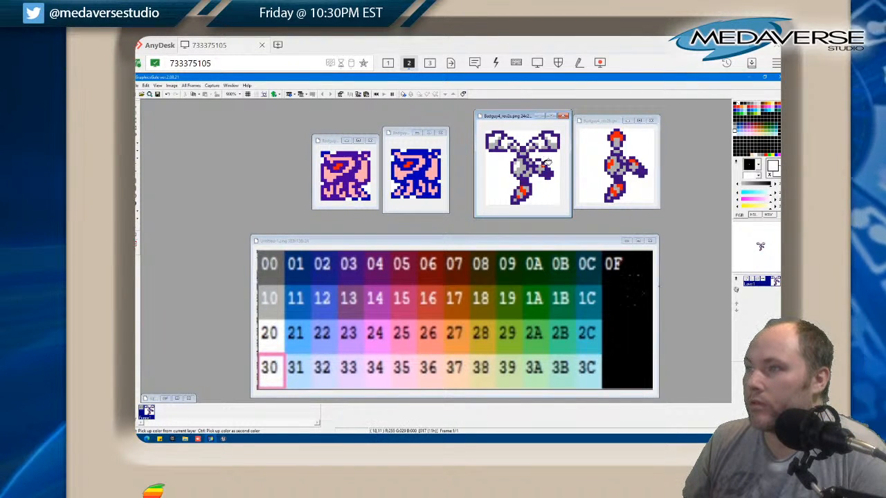
left_click(523, 190)
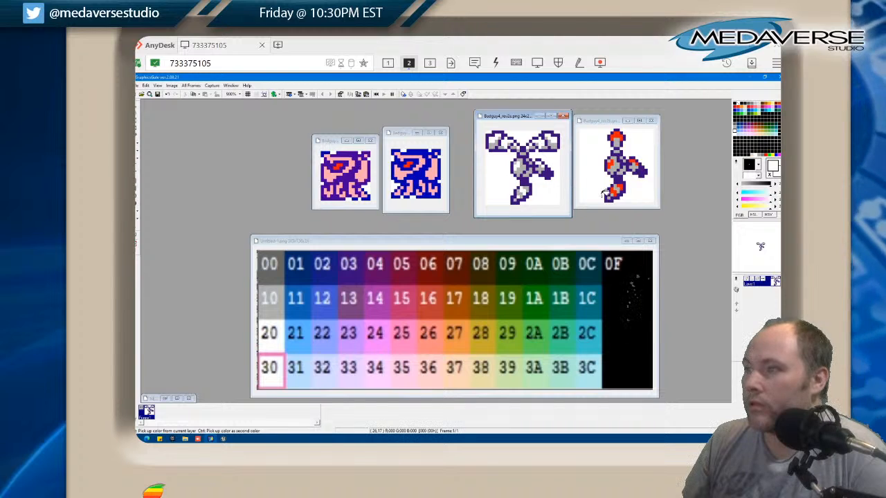
Fill all the red areas of the Badguy4_rev2b sprite with white 20
left_click(615, 188)
left_click(613, 165)
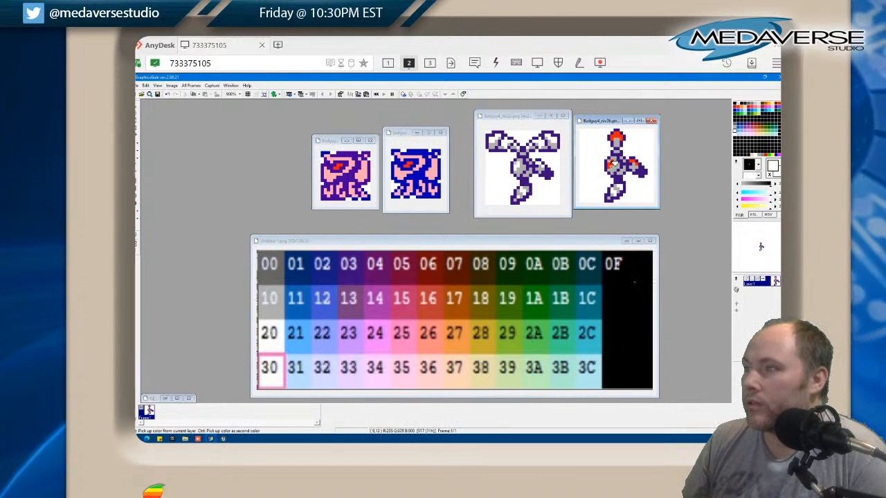
left_click(636, 161)
left_click(615, 135)
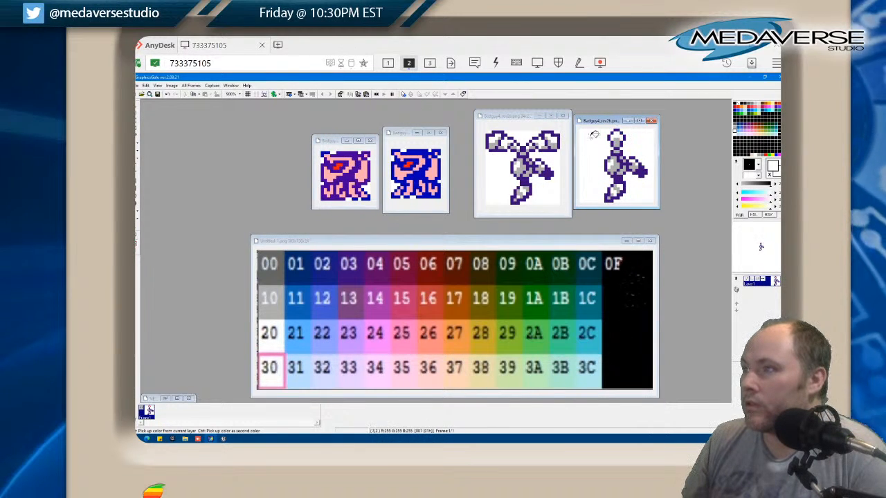
Fill the purple outlines of the Badguy4_rev2a sprite with palette grey 00
left_click(273, 270)
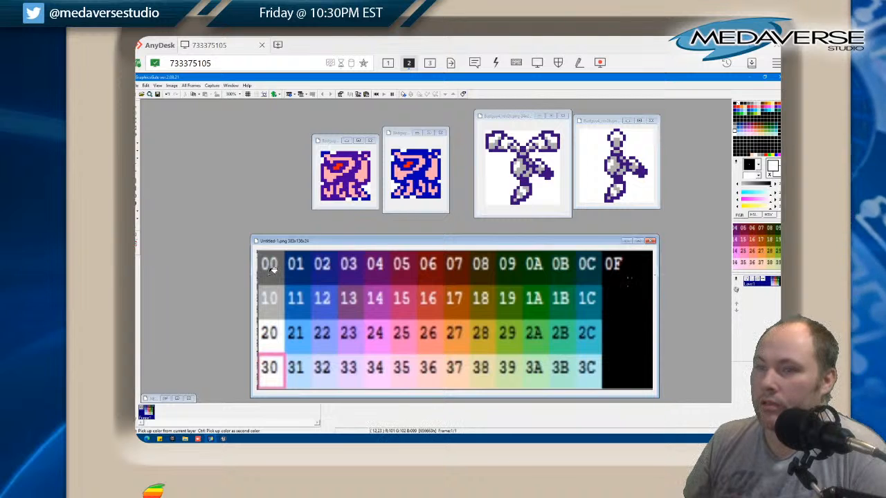
left_click(515, 196)
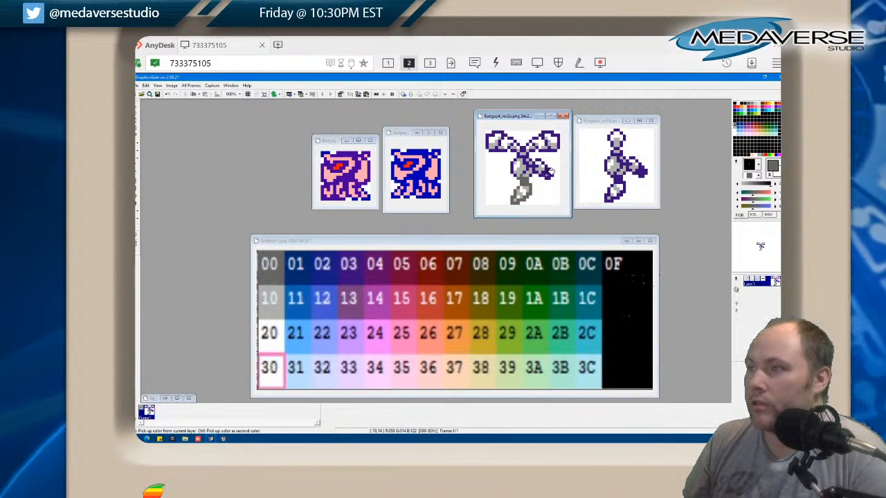
left_click(542, 171)
left_click(537, 171)
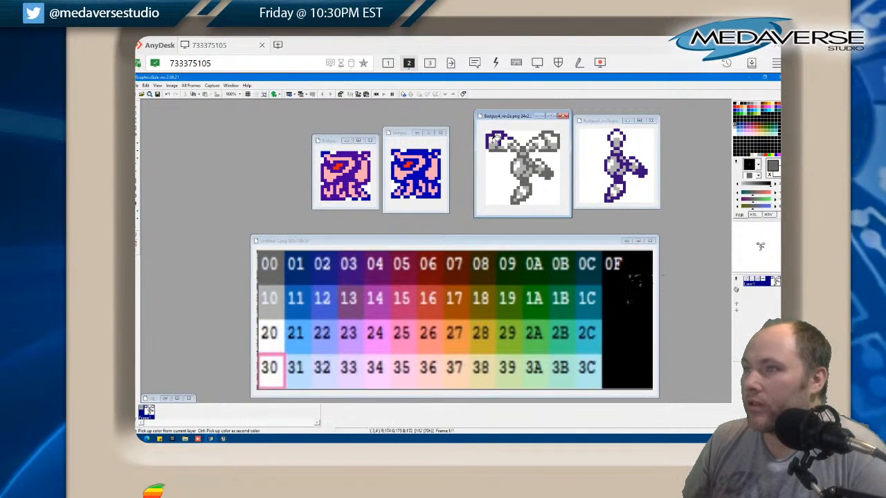
left_click(506, 135)
left_click(511, 138)
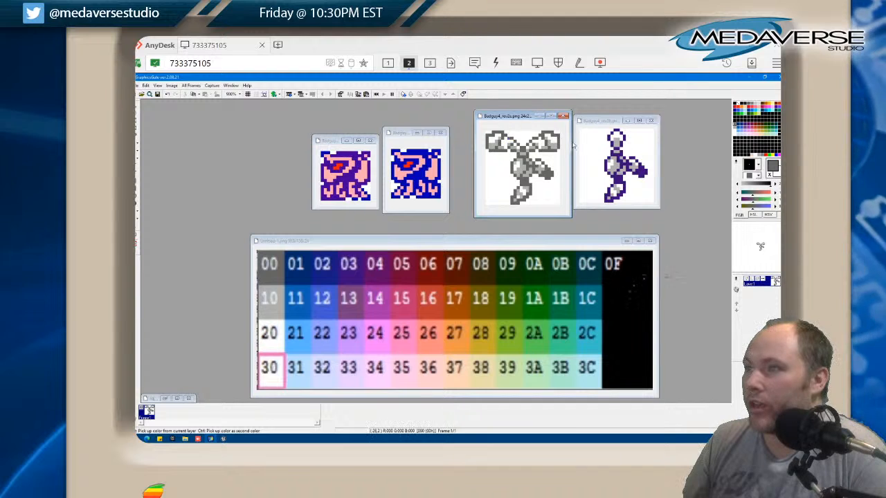
Fill the purple outlines of the Badguy4_rev2b sprite with grey 00
left_click(621, 151)
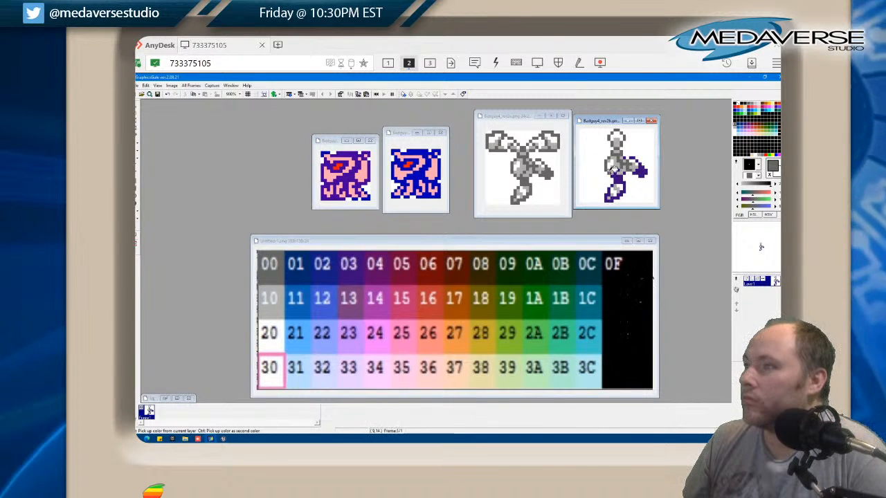
left_click(618, 176)
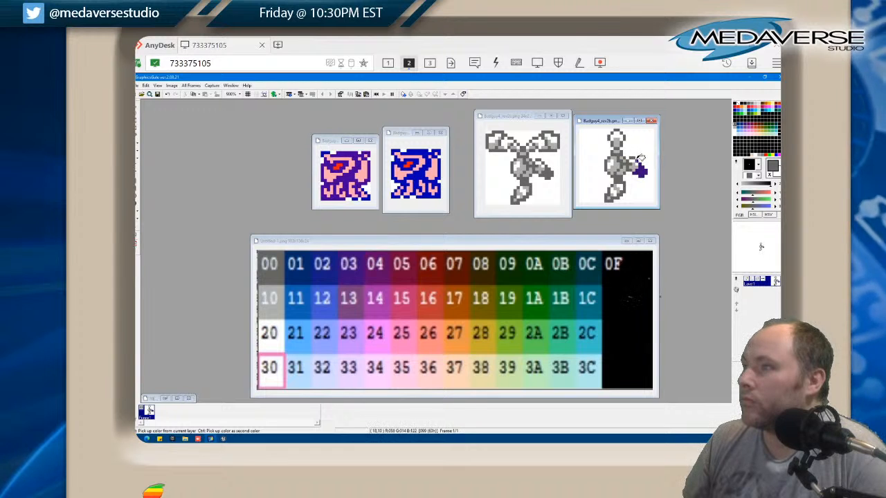
left_click(639, 169)
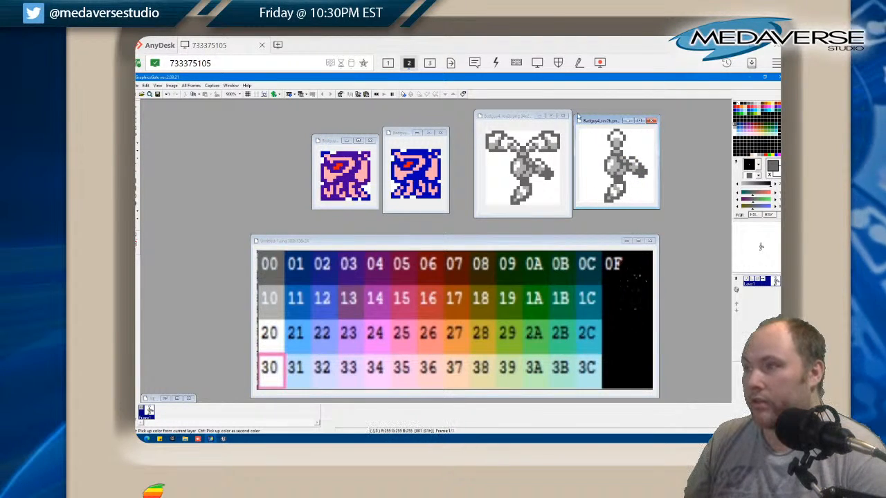
Close the finished Badguy4_rev2a and Badguy4_rev2b images
left_click(522, 118)
left_click(563, 115)
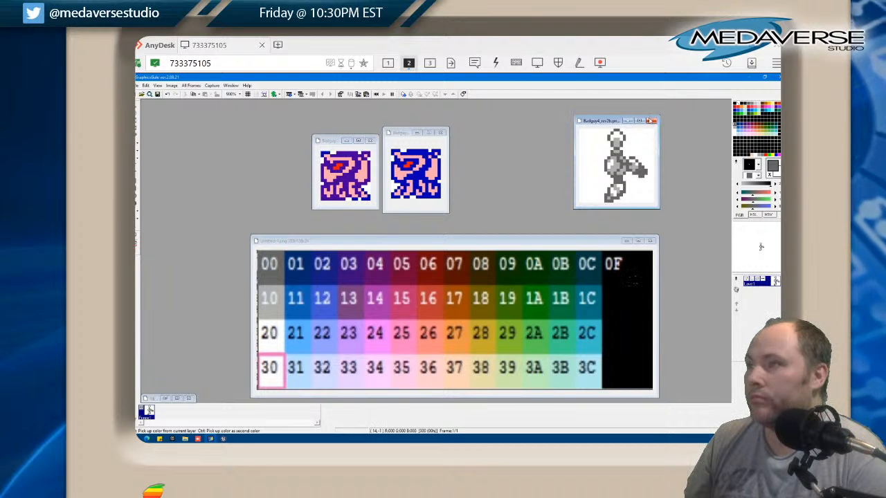
left_click(651, 120)
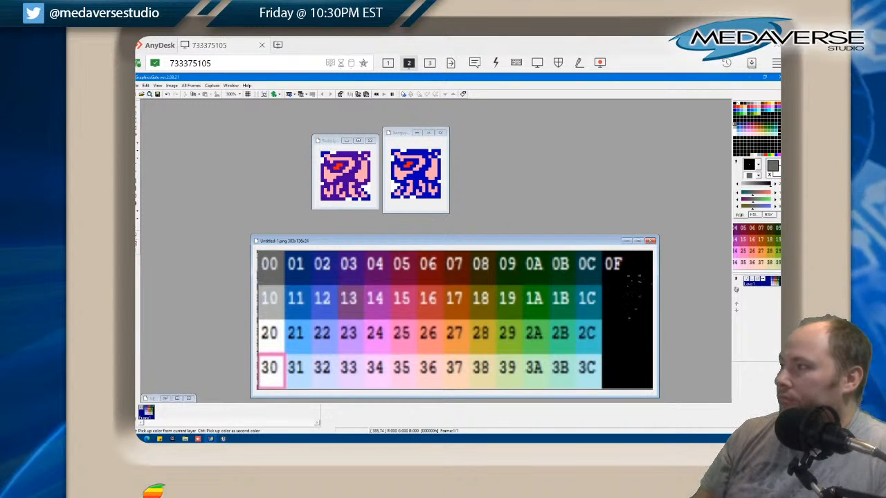
key("alt+Tab")
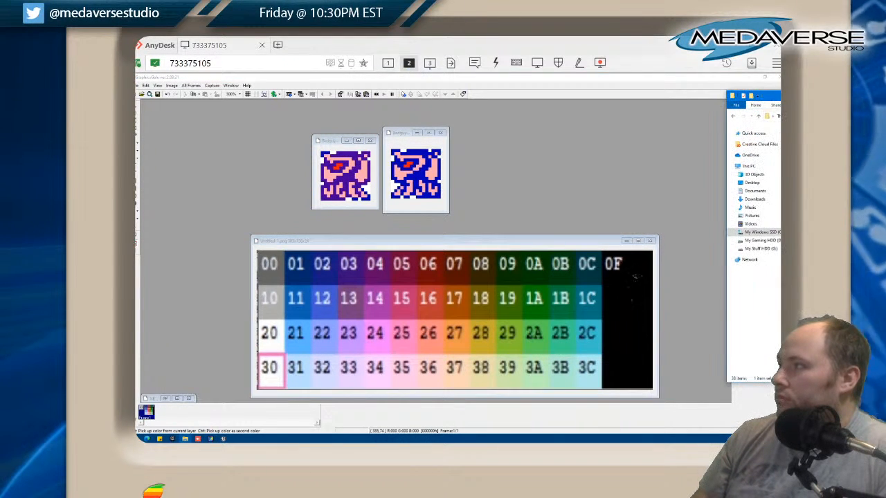
key("alt+Tab")
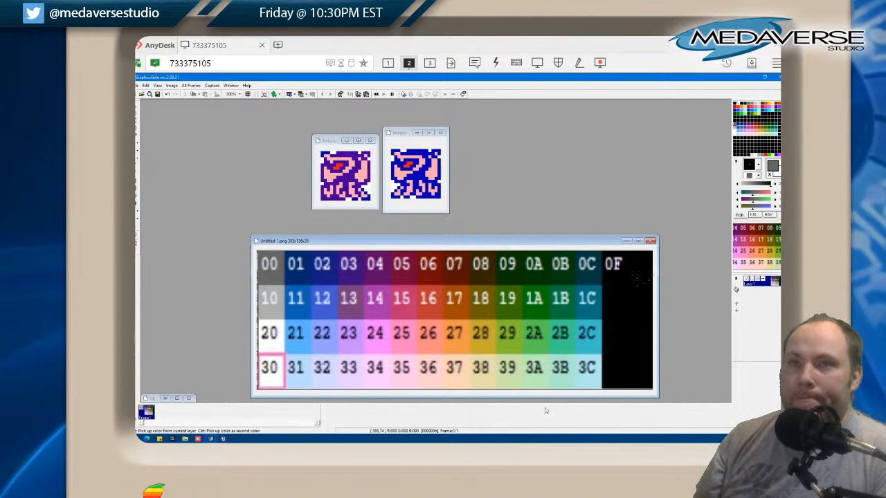
Fill the purple and blue outlines of the two remaining Badguy sprites with dark teal 0C
left_click(379, 274, "ctrl")
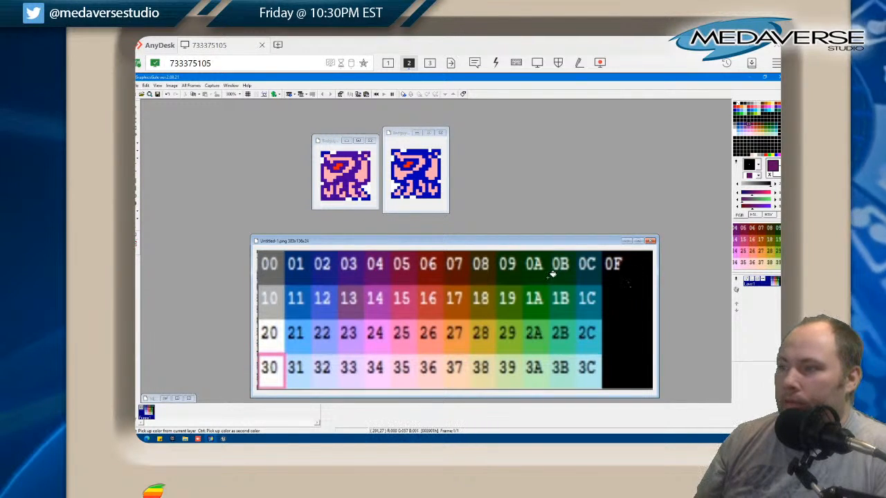
left_click(596, 276)
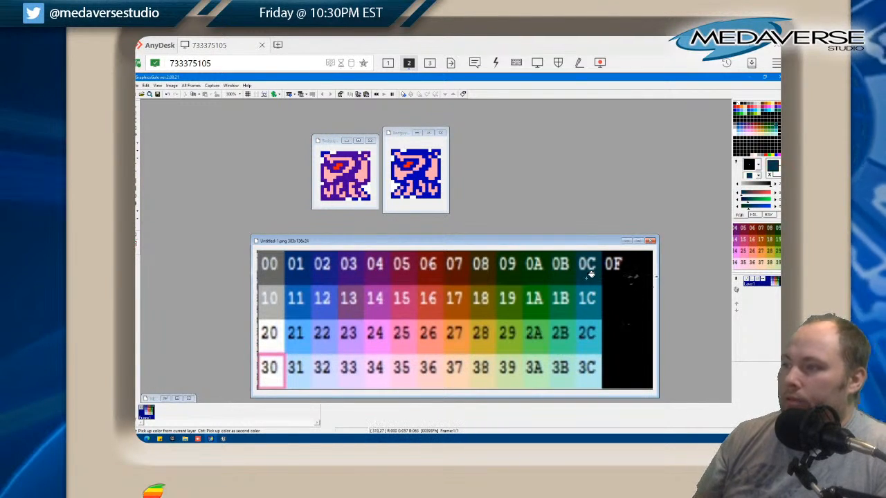
left_click(341, 173)
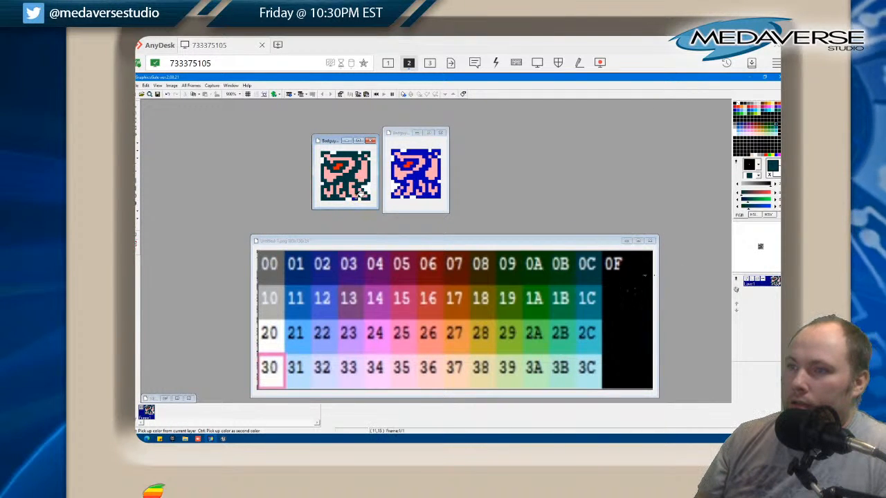
left_click(402, 188)
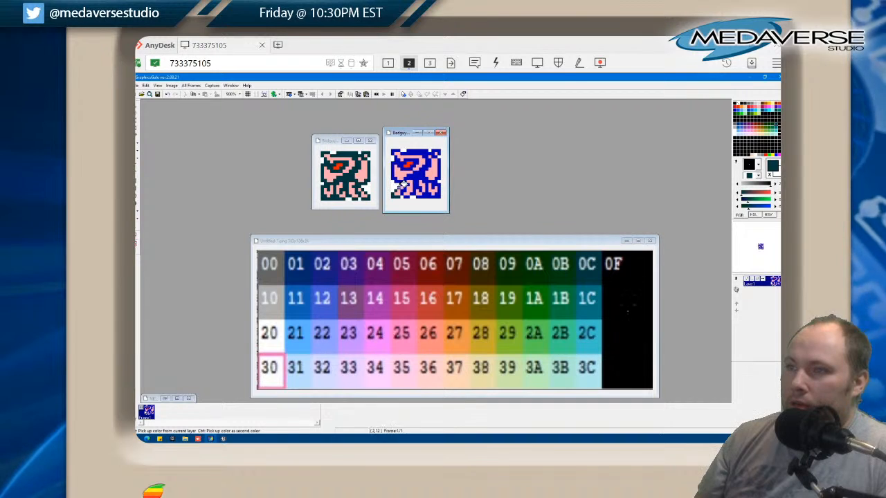
left_click(411, 179)
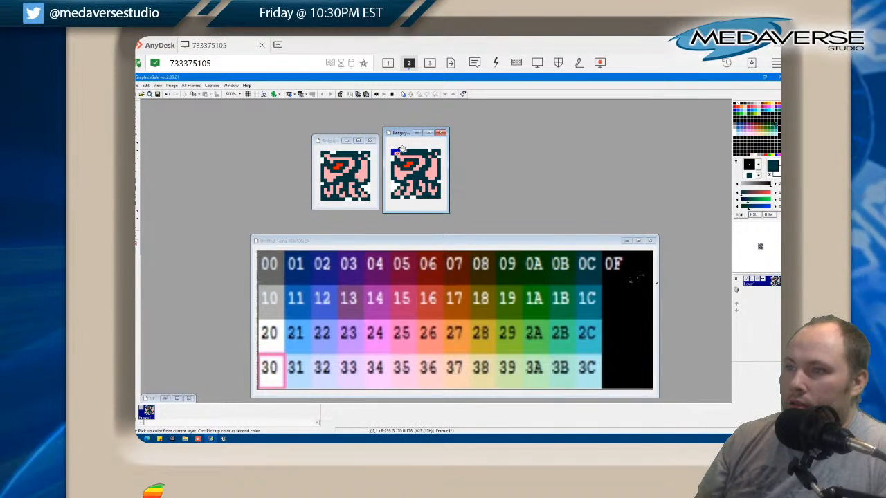
Try filling the pink body areas of the first Badguy3b sprite with palette purple 03
left_click(349, 278)
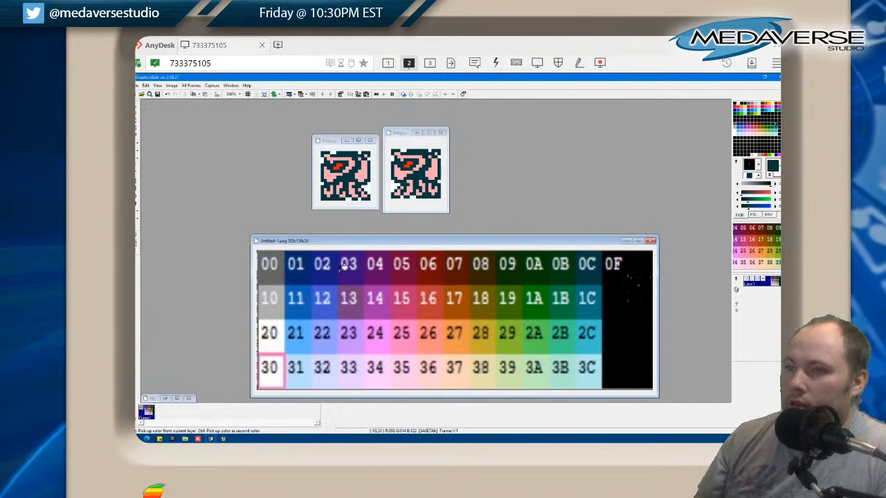
left_click(350, 165)
left_click(332, 175)
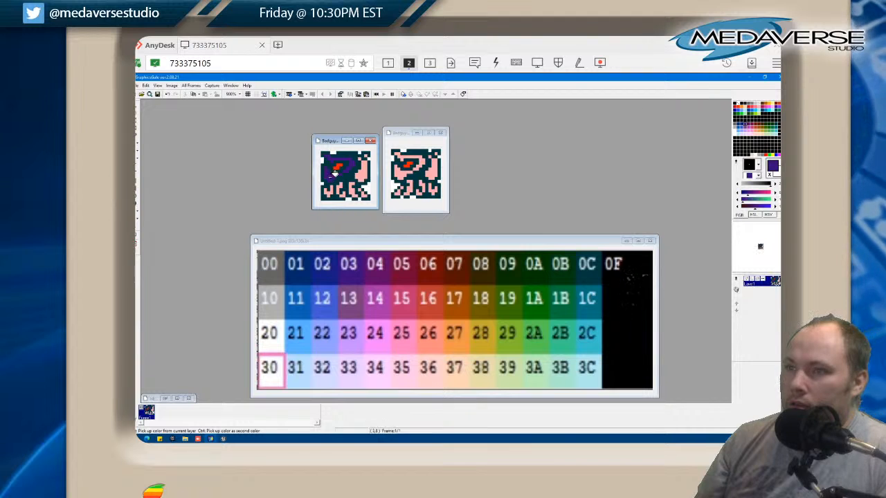
left_click(366, 160)
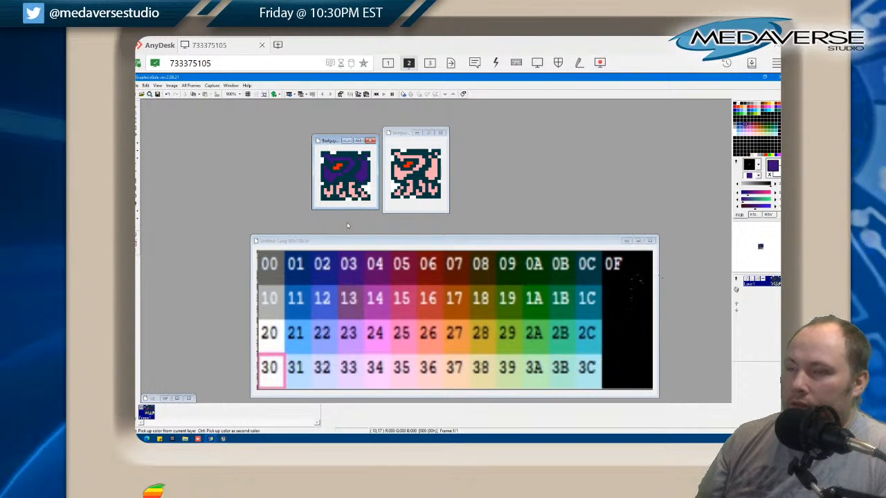
Try palette blue 02 on the first Badguy3b sprite in combination with the purple body
left_click(333, 276)
left_click(337, 168)
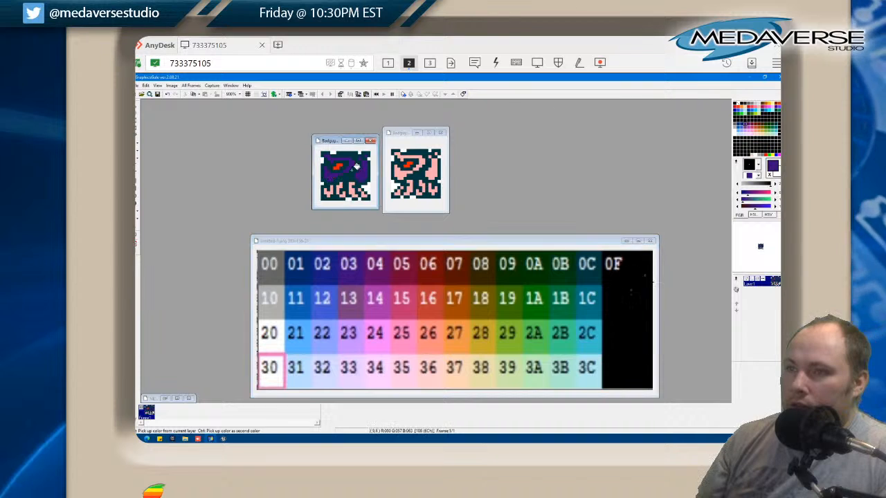
left_click(326, 274)
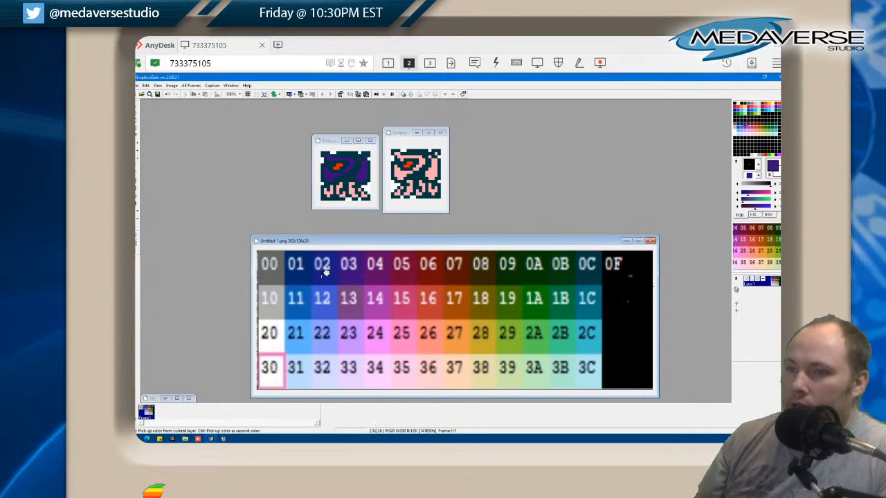
left_click(337, 170)
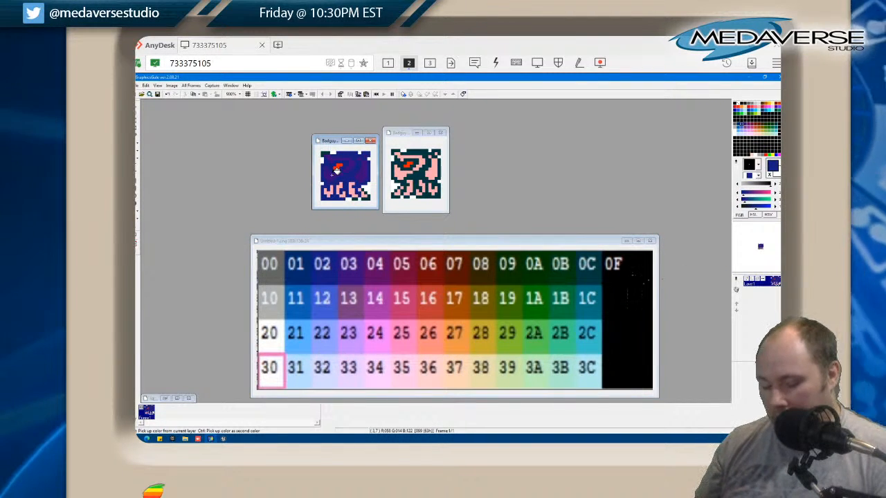
left_click(332, 177)
left_click(346, 162)
left_click(362, 174)
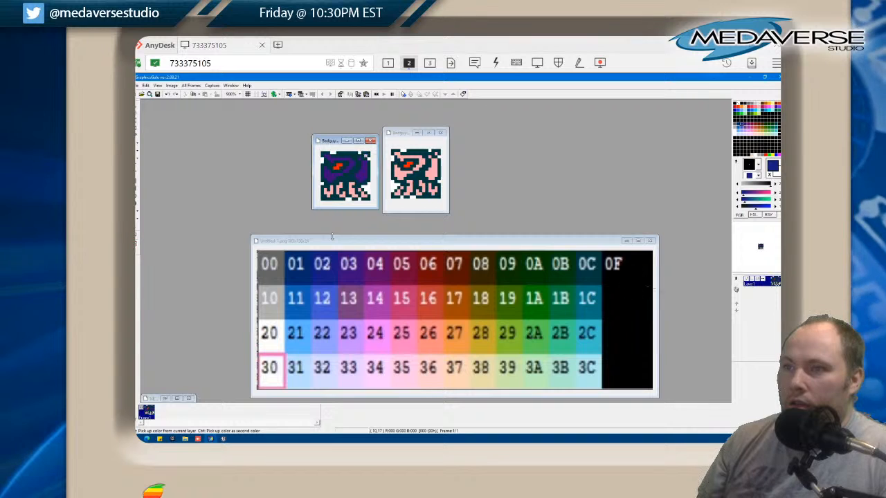
Undo the purple and blue trial fills on the first Badguy3b sprite
key("ctrl+z")
key("ctrl+z")
key("ctrl+z")
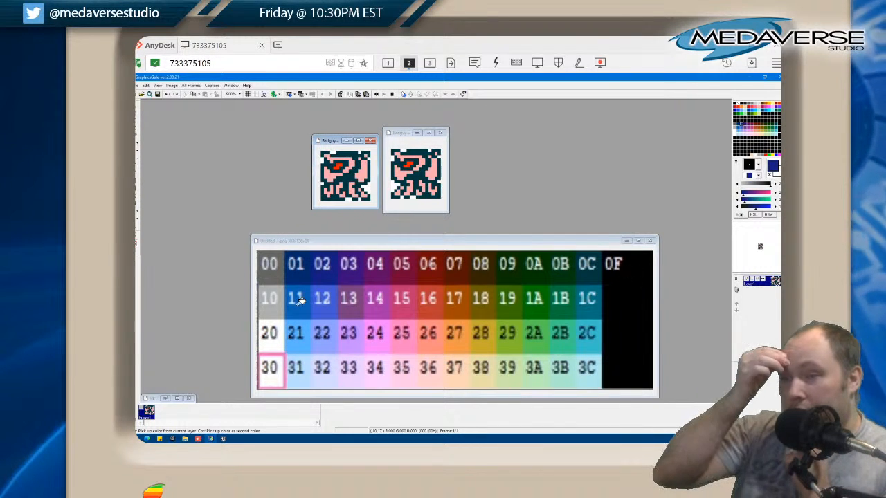
Clear the stray selection on the palette image and try filling the first Badguy3b sprite's body with dark brown 07
left_click(450, 267)
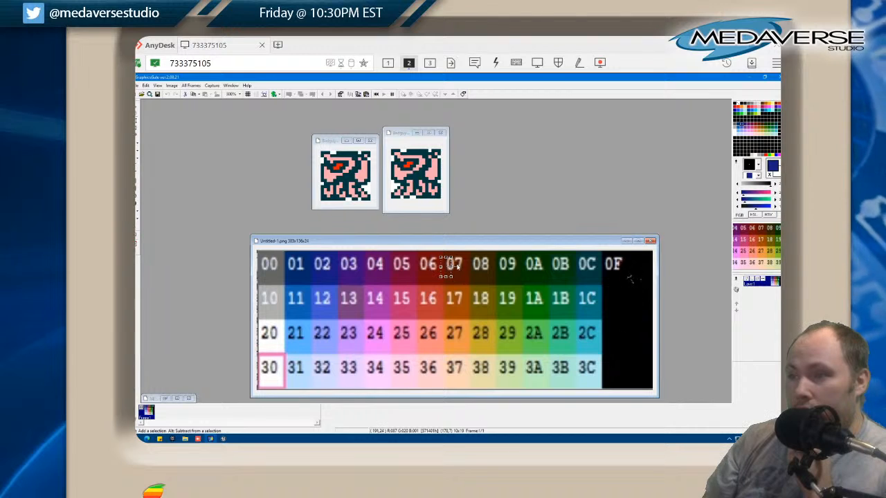
left_click(146, 86)
left_click(173, 207)
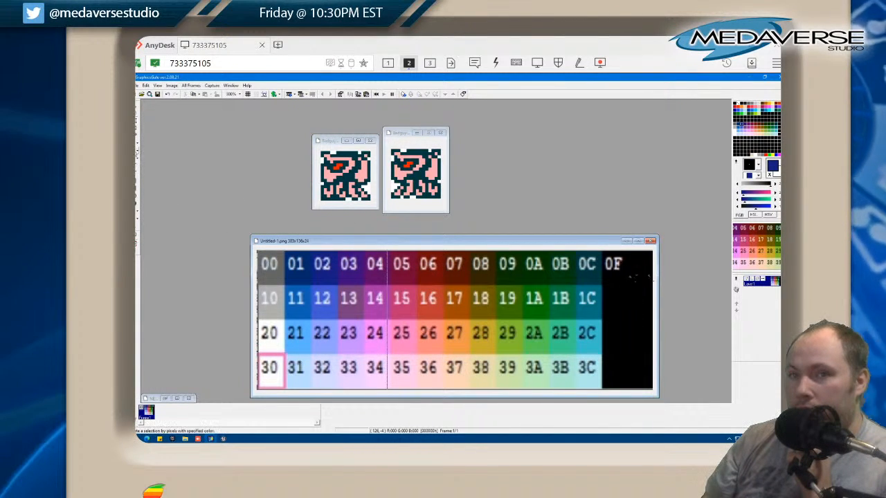
left_click(454, 274)
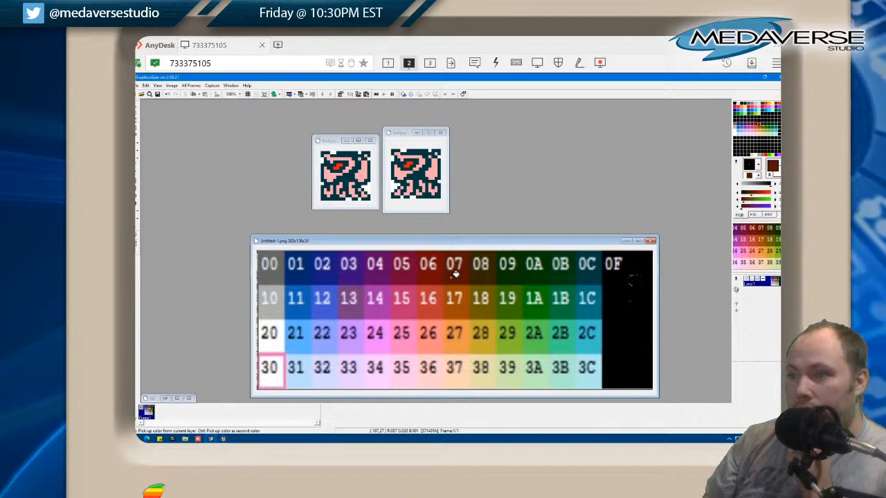
left_click(352, 162)
left_click(334, 175)
left_click(370, 171)
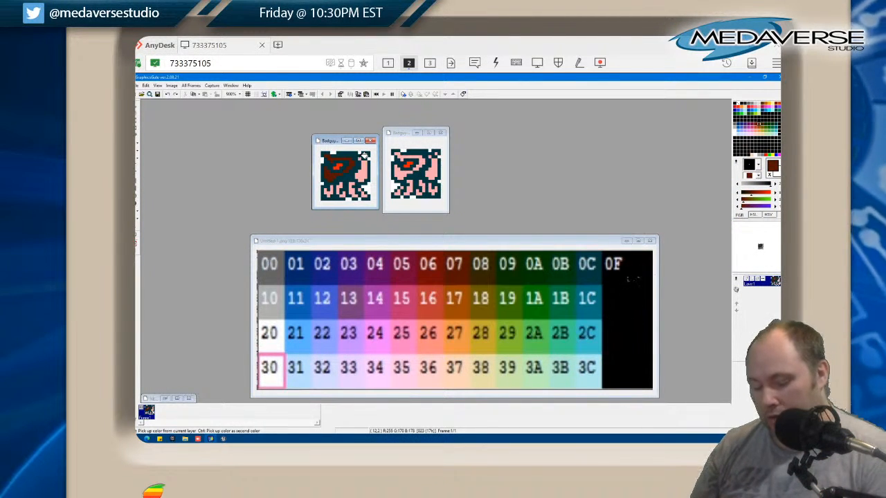
Undo the brown trial fills on the first Badguy3b sprite
key("ctrl+z")
key("ctrl+z")
key("ctrl+z")
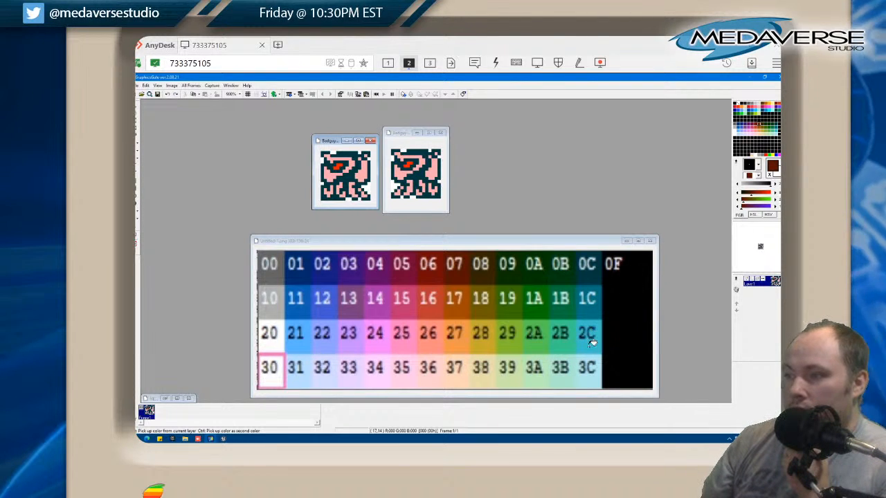
Fill the pink head and body areas of both Badguy3b sprites with palette teal 1C
left_click(589, 305)
left_click(355, 158)
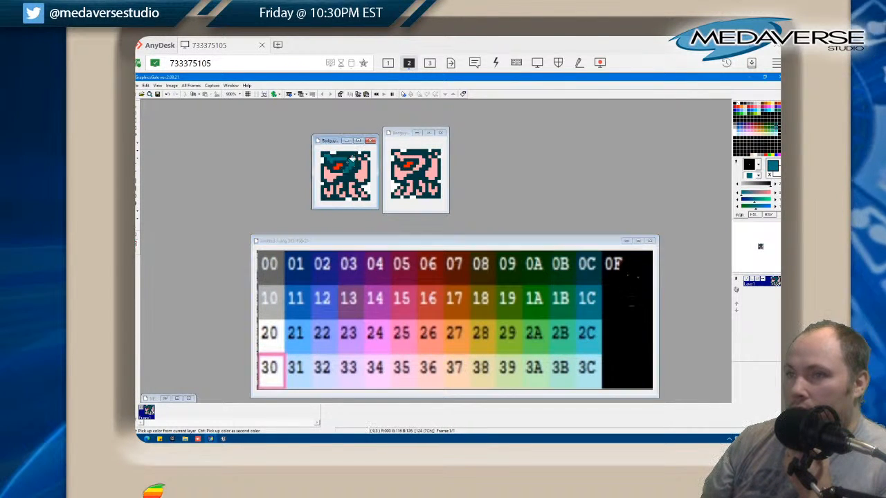
left_click(331, 178)
left_click(361, 173)
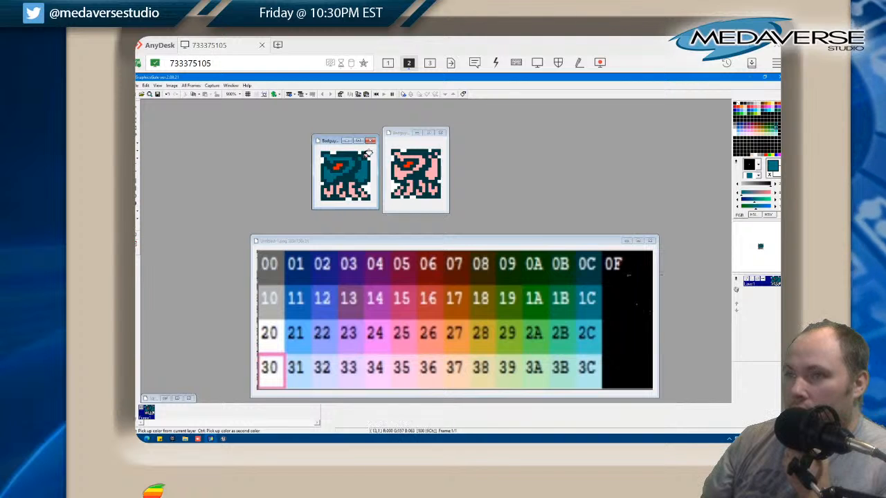
left_click(403, 164)
left_click(405, 153)
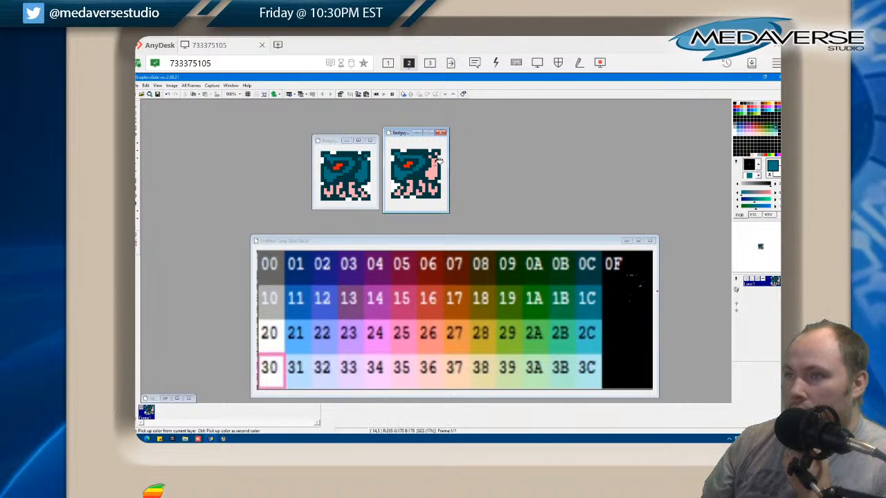
left_click(436, 163)
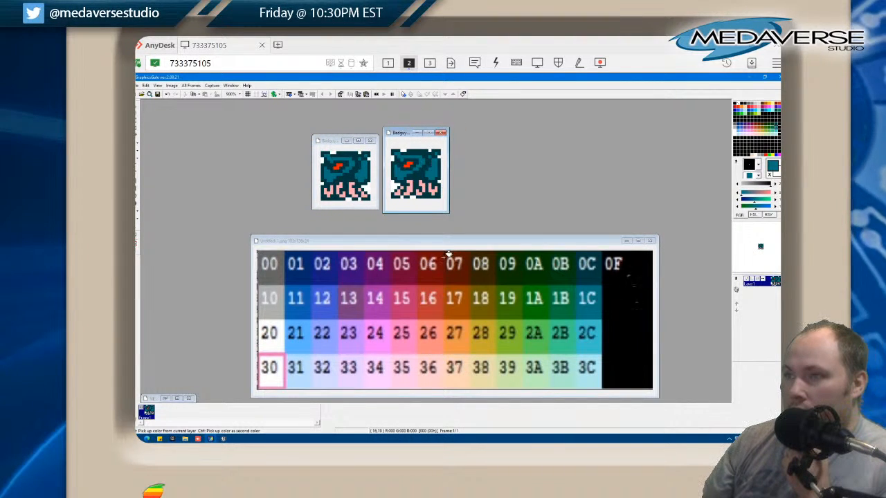
Fill the eyes of both Badguy3b sprites with palette red 16
left_click(427, 300)
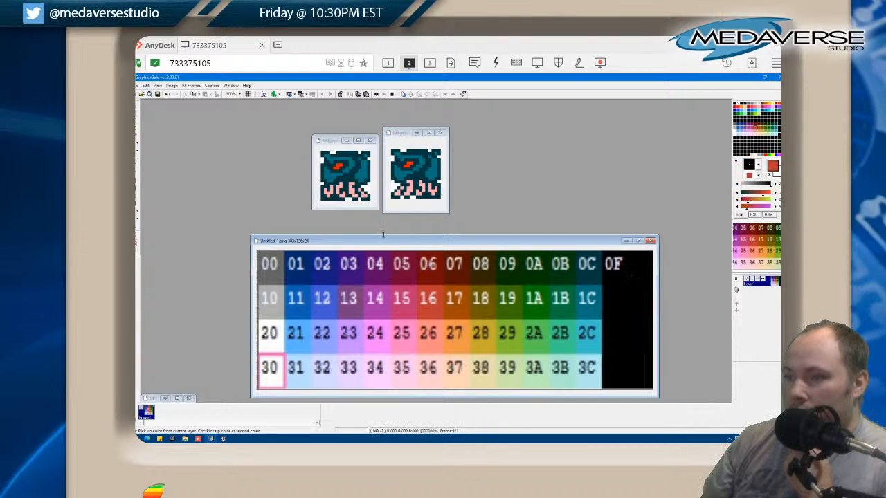
left_click(337, 164)
left_click(413, 162)
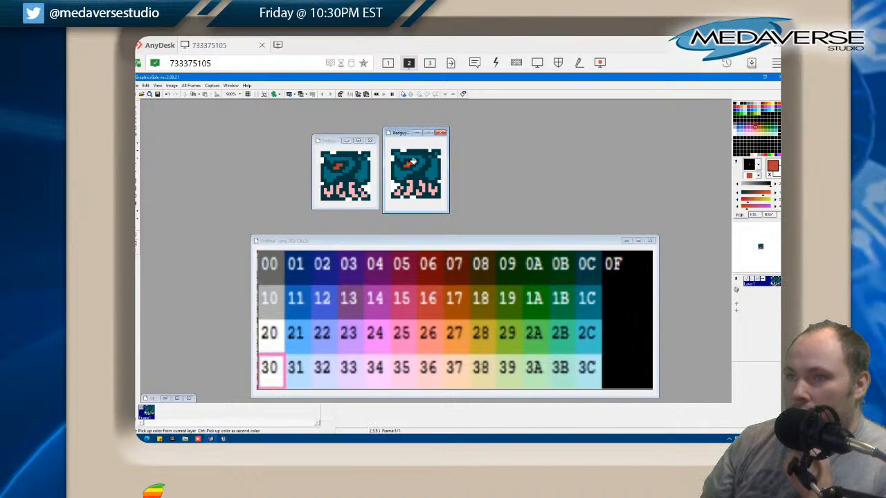
Fill the pink tentacles of both Badguy3b sprites with the same red 16
left_click(329, 192)
left_click(339, 190)
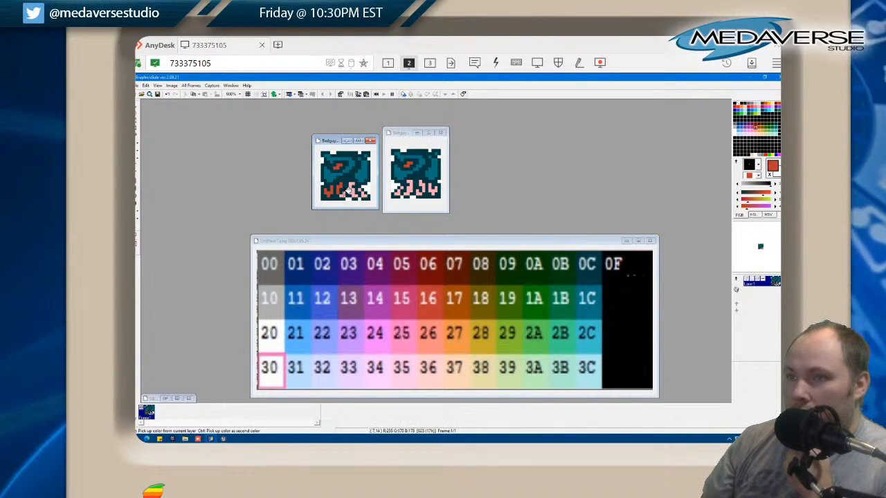
left_click(352, 191)
left_click(366, 190)
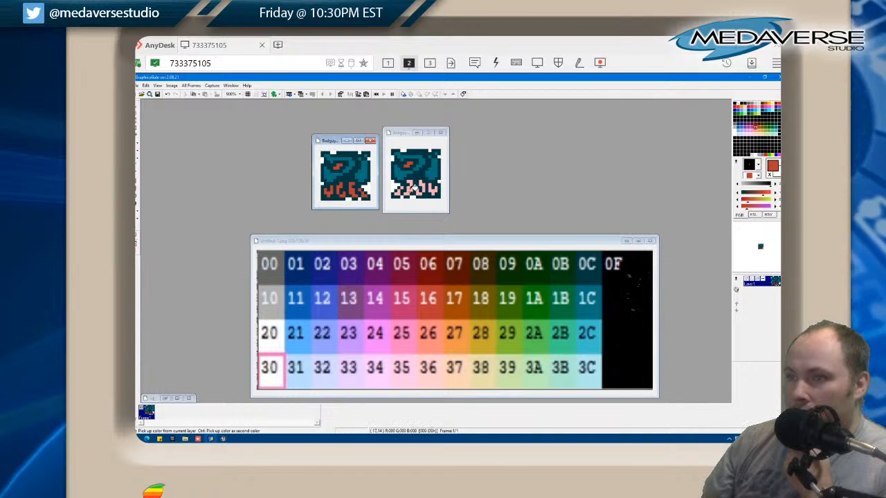
left_click(399, 192)
left_click(410, 188)
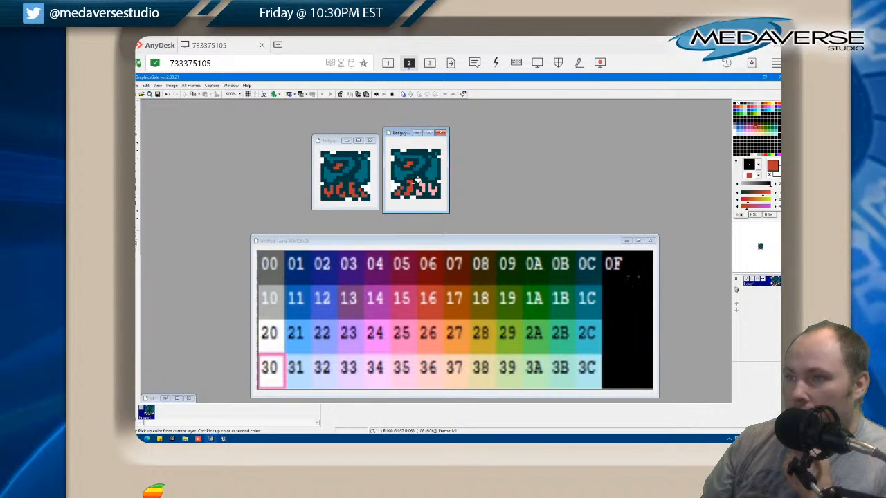
left_click(422, 189)
left_click(433, 187)
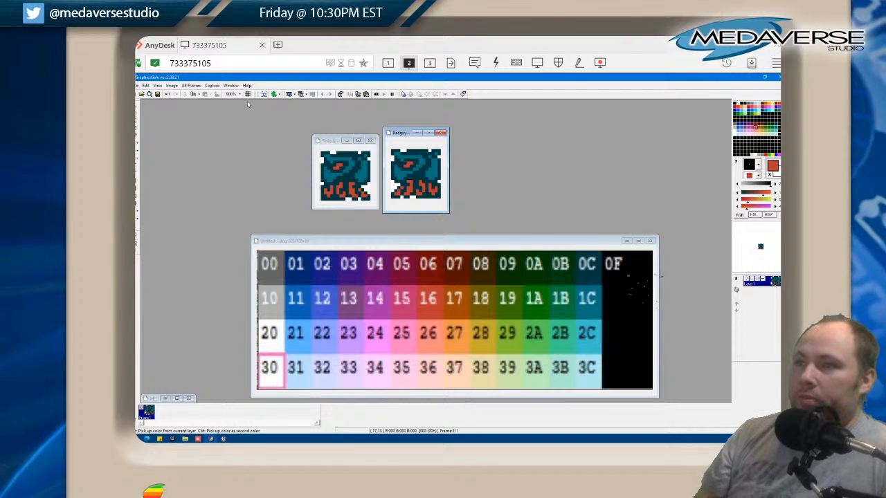
Save the recoloured Badguy3b sprites and close both images, keeping the palette image open
left_click(138, 85)
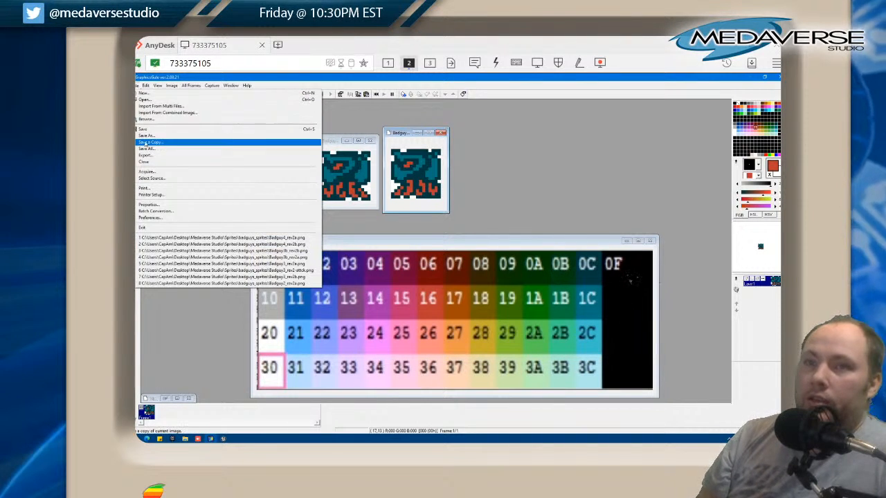
left_click(142, 131)
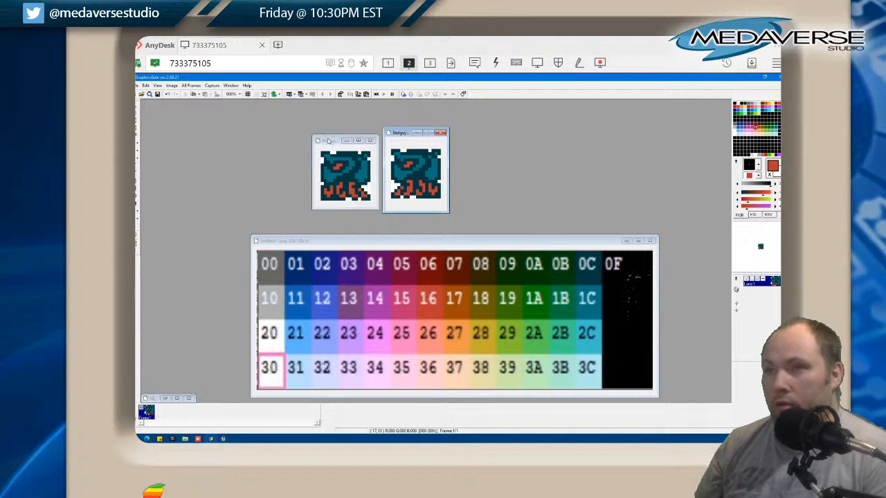
left_click(441, 132)
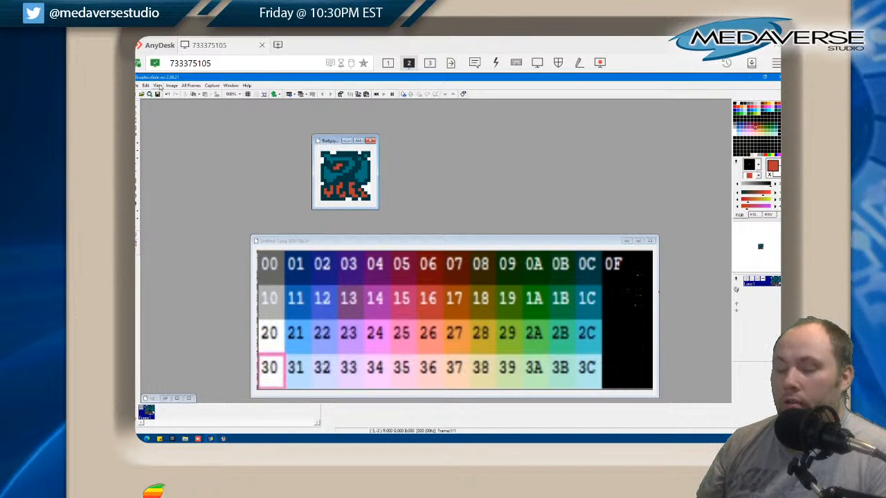
left_click(370, 141)
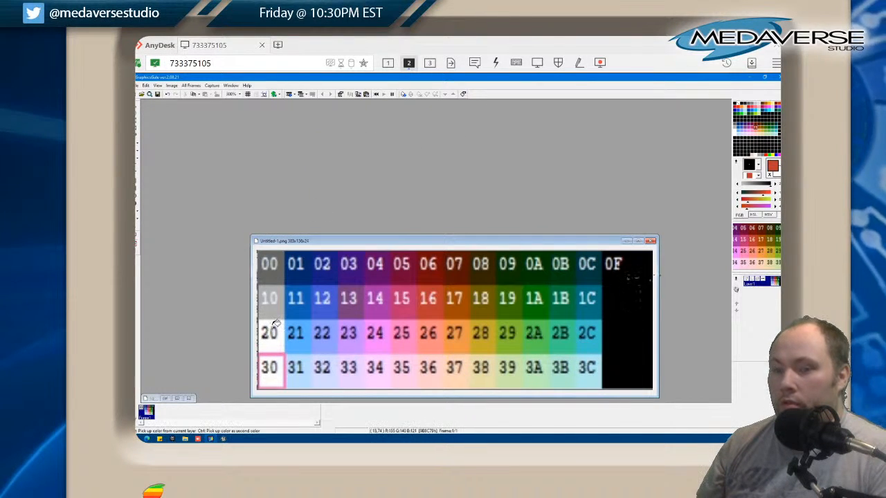
Switch to the Unreal Editor and reimport the Badguy3b_rev2a and Badguy3b_rev2b textures from their source files
left_click(223, 438)
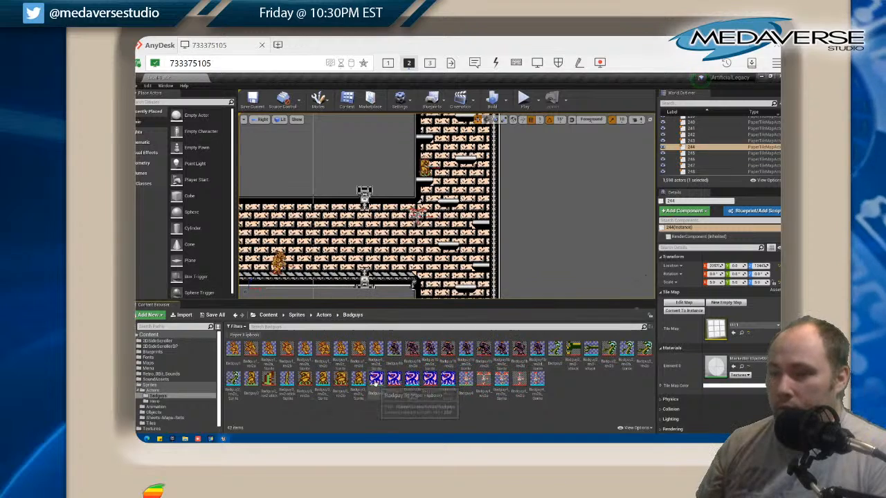
right_click(376, 384)
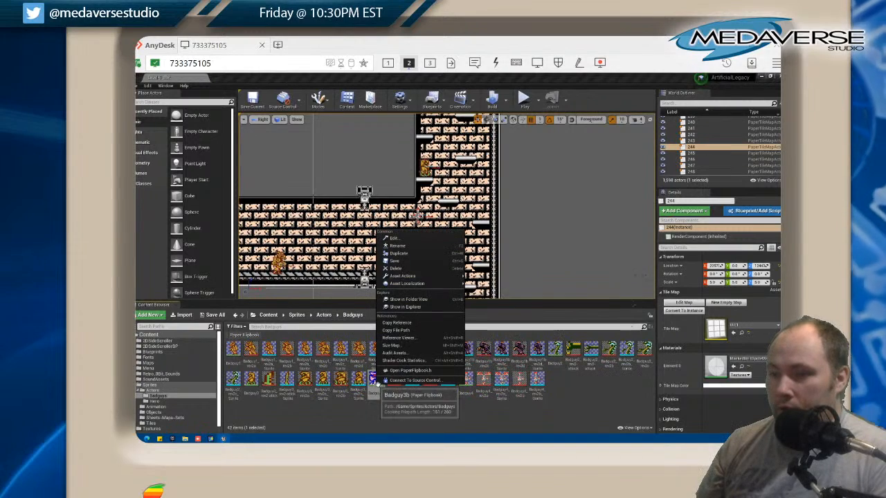
left_click(401, 431)
right_click(392, 389)
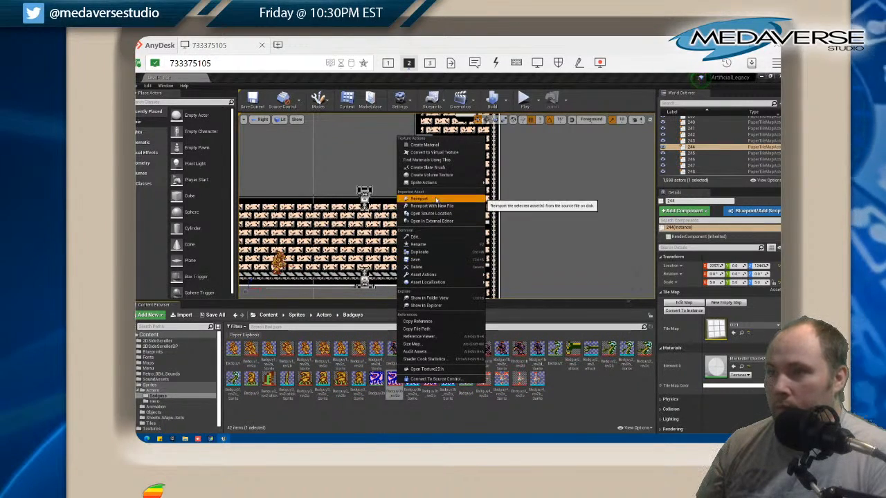
left_click(420, 200)
right_click(430, 379)
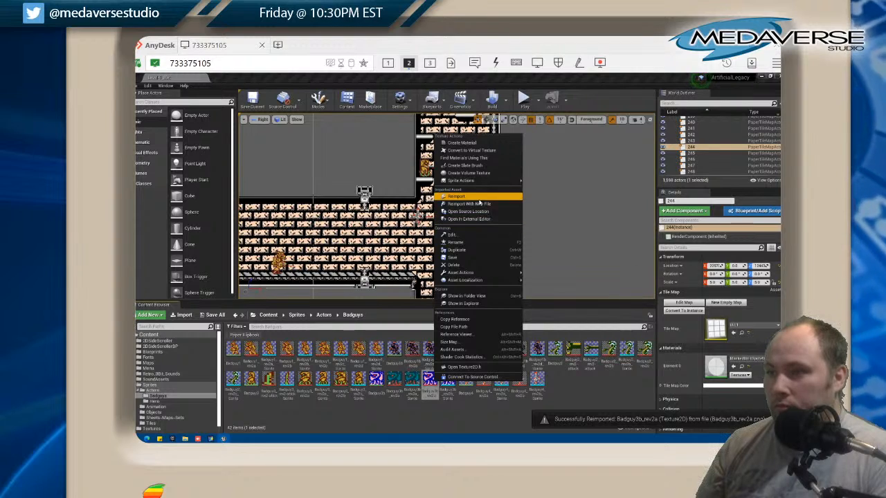
left_click(457, 207)
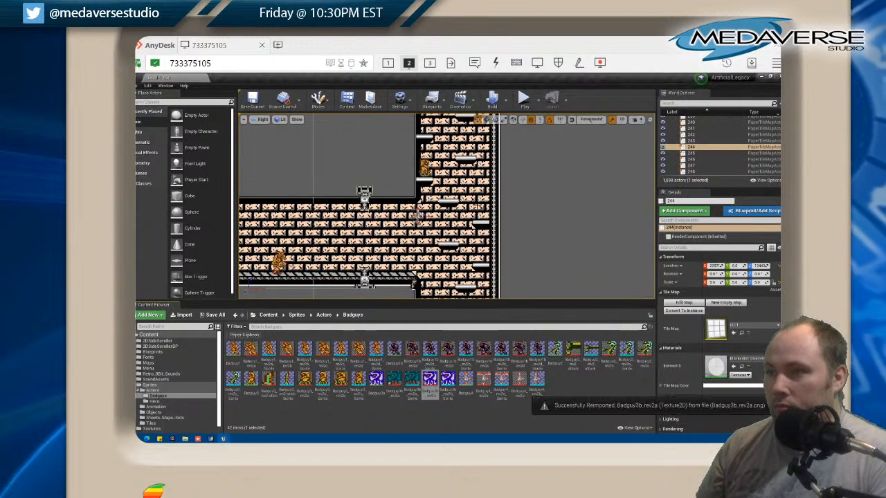
Reimport the Badguy4_rev2a and Badguy4_rev2b textures from their source files
right_click(483, 382)
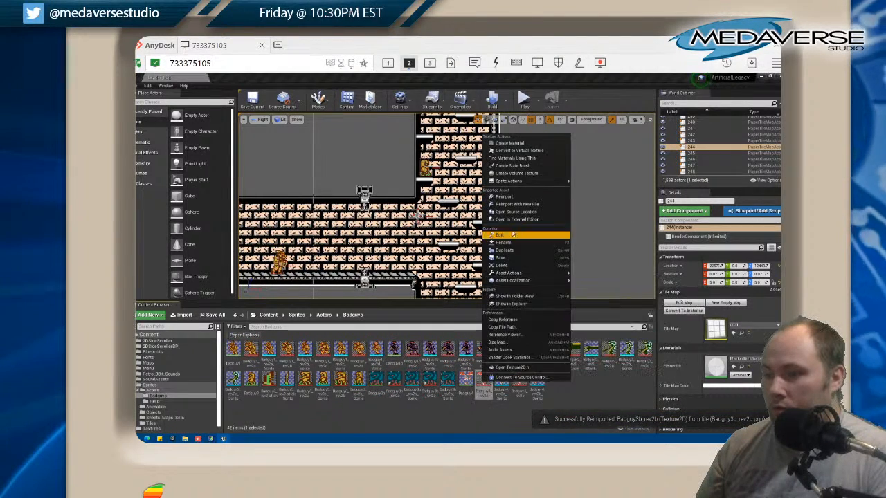
left_click(506, 203)
right_click(524, 381)
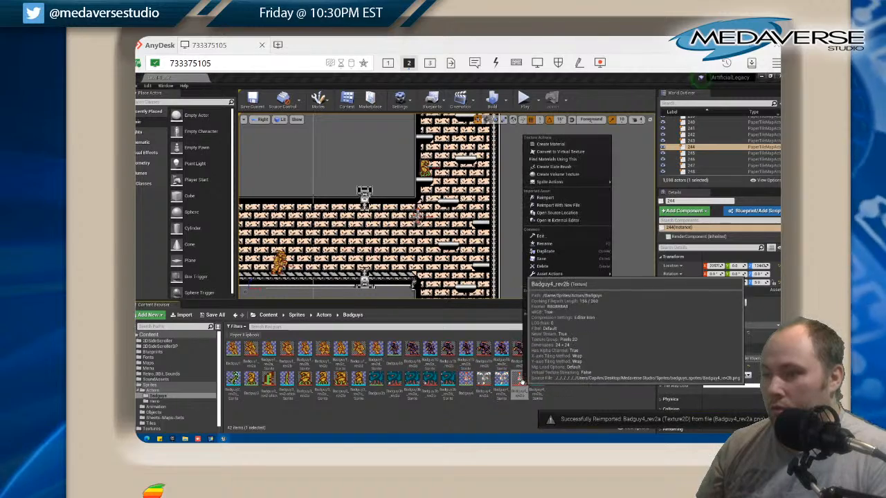
left_click(556, 197)
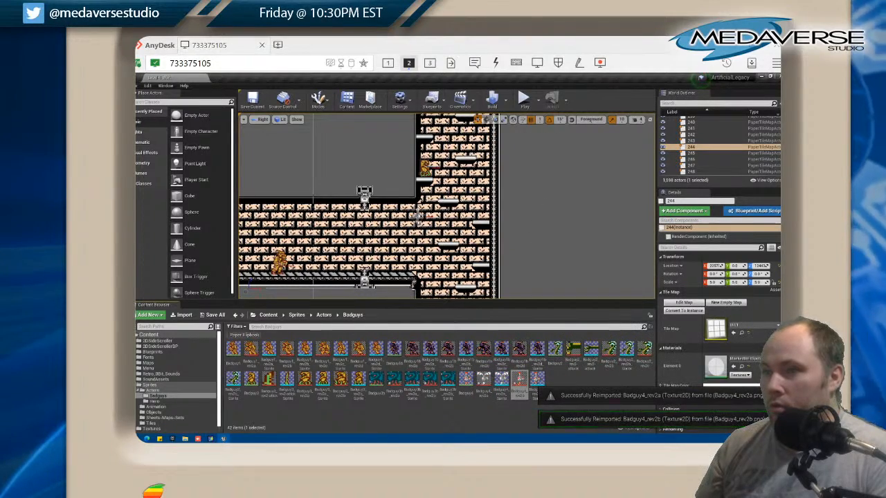
Inspect the reimported enemies against the tan, blue and green brick sections of the level
scroll(421, 228, "up", 2)
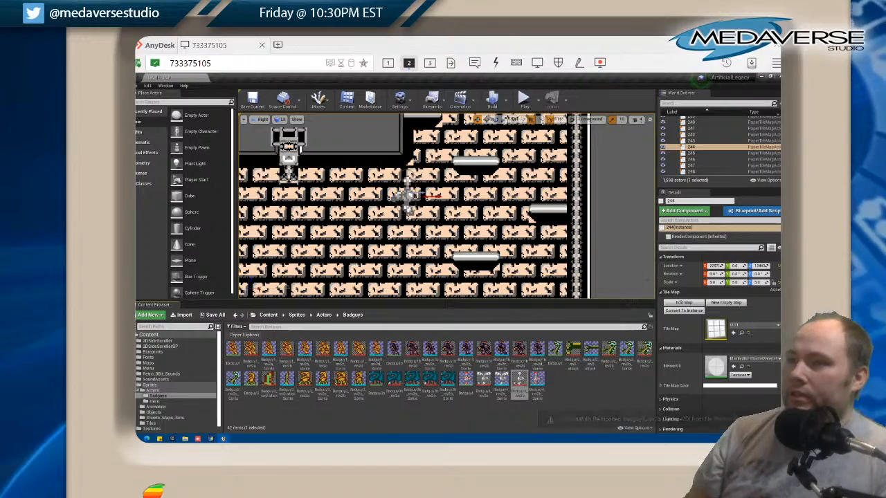
scroll(410, 193, "down", 1)
scroll(410, 197, "down", 5)
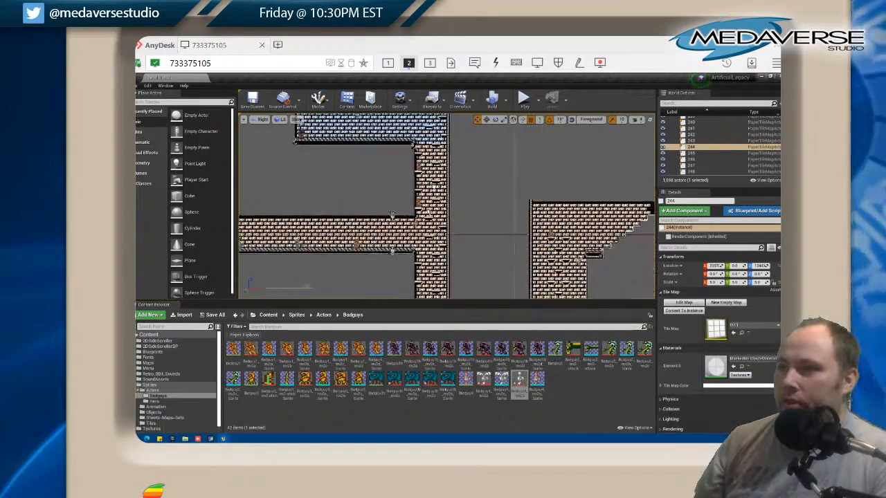
left_click_drag(410, 197, 388, 229)
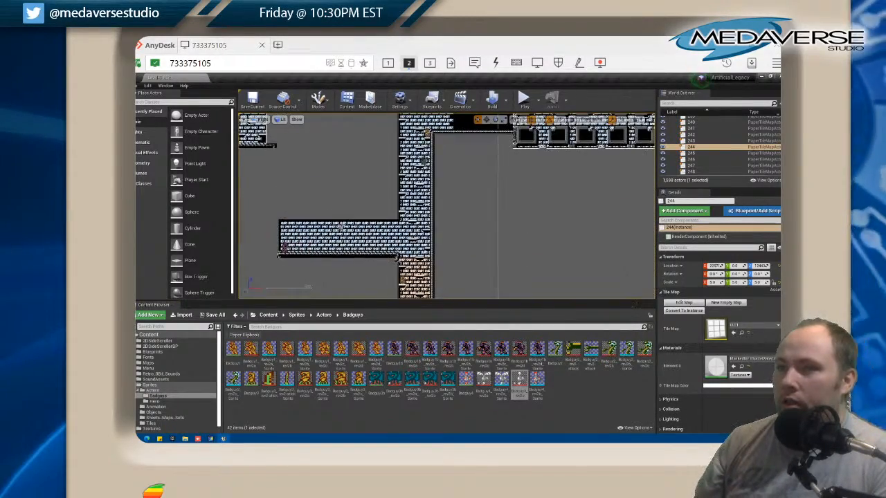
scroll(426, 163, "up", 11)
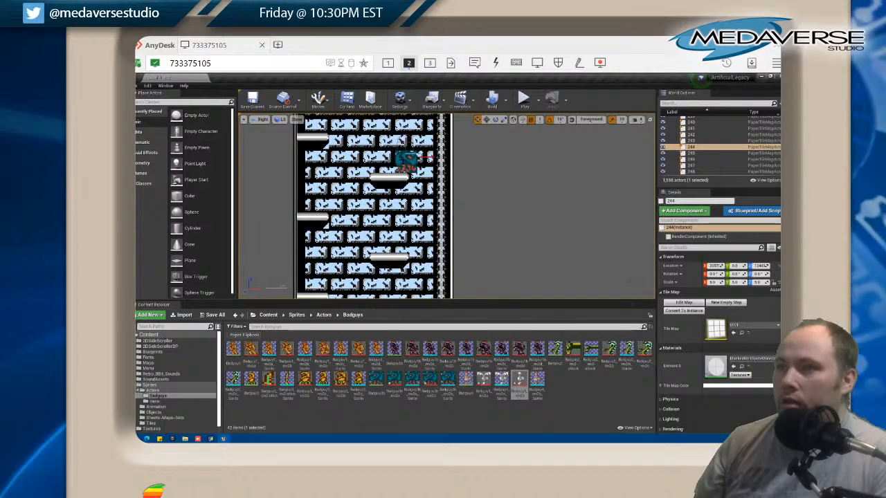
scroll(410, 160, "down", 12)
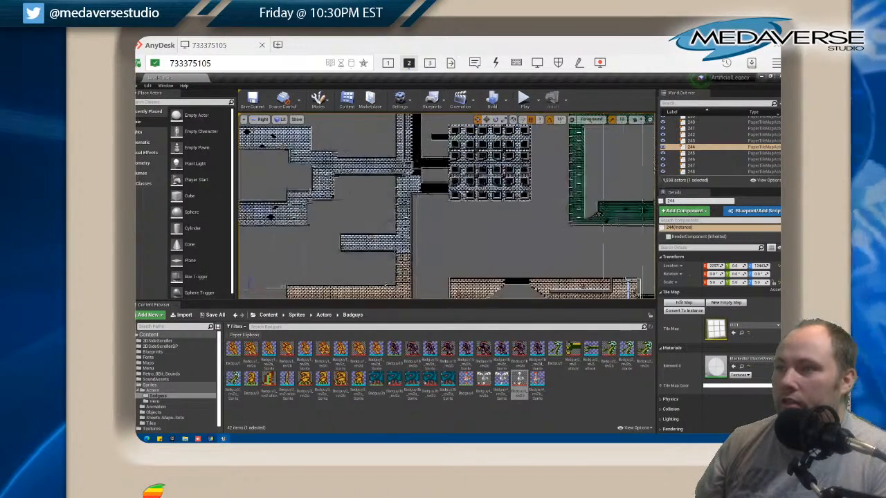
scroll(627, 235, "up", 4)
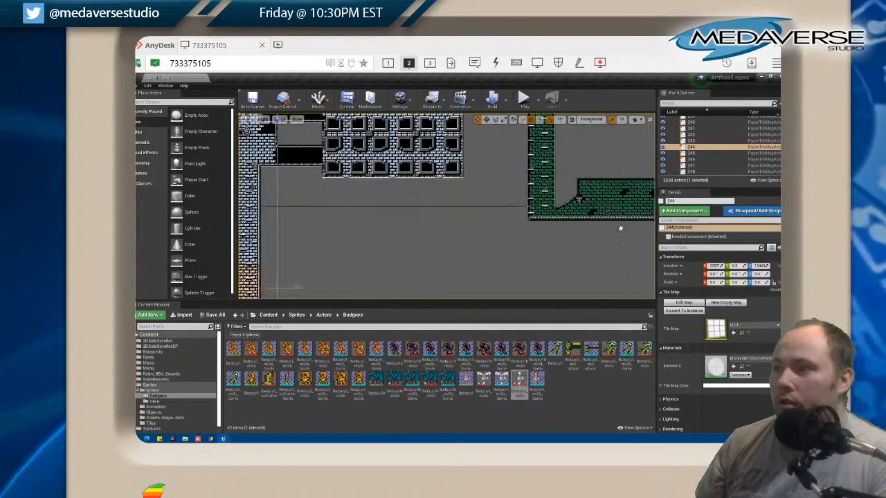
left_click_drag(621, 228, 441, 268)
scroll(493, 241, "up", 5)
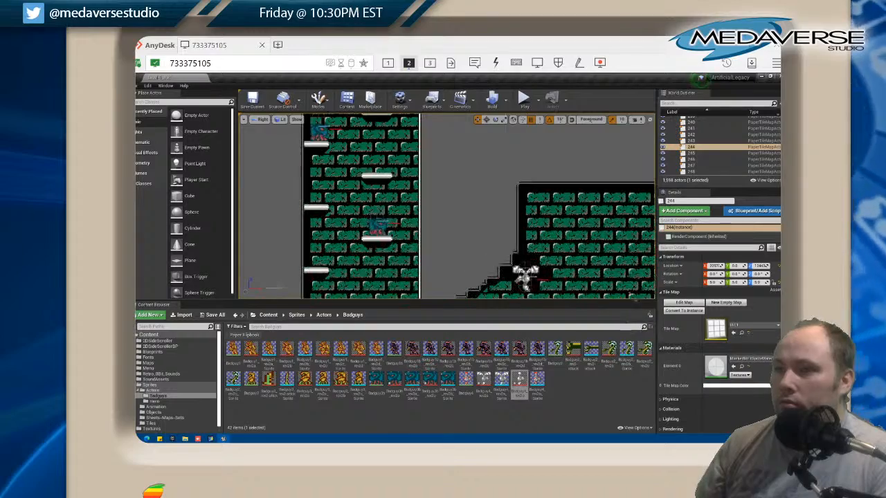
scroll(317, 226, "down", 5)
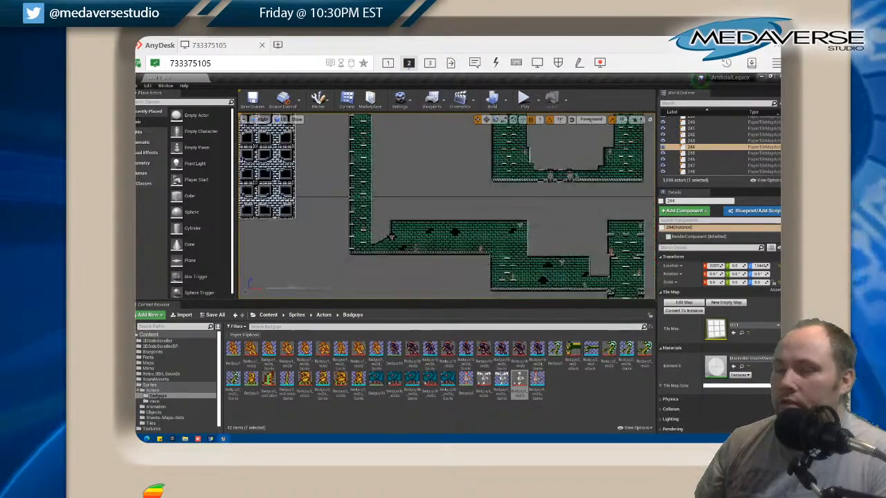
scroll(392, 232, "up", 5)
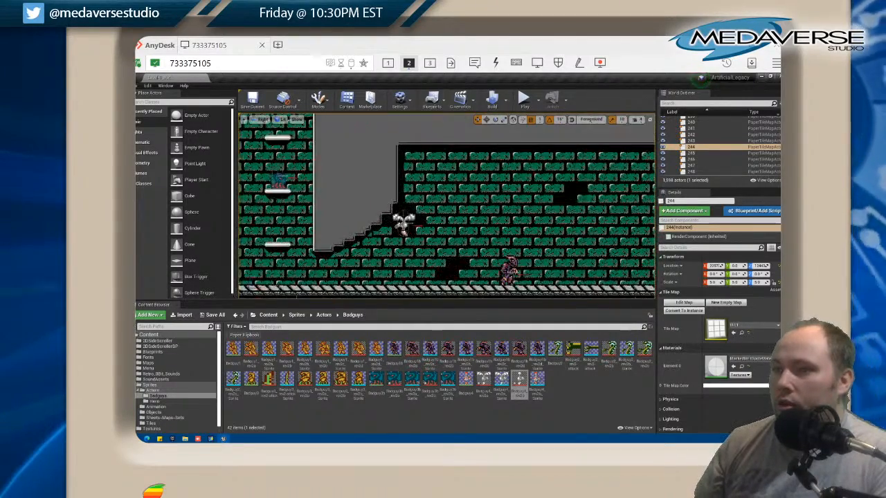
scroll(375, 199, "down", 5)
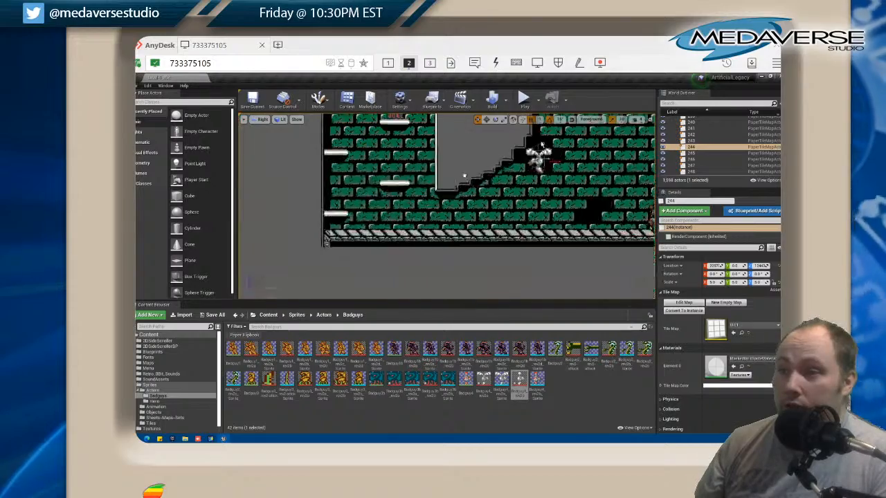
Survey the surrounding rooms and shafts of the map to compare how the enemies look against each background colour
left_click_drag(376, 200, 458, 182)
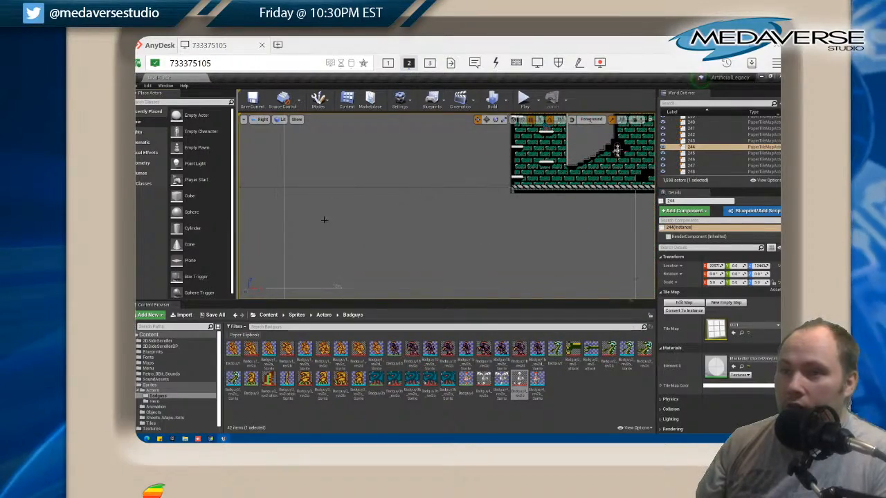
scroll(324, 219, "down", 5)
left_click_drag(324, 223, 492, 205)
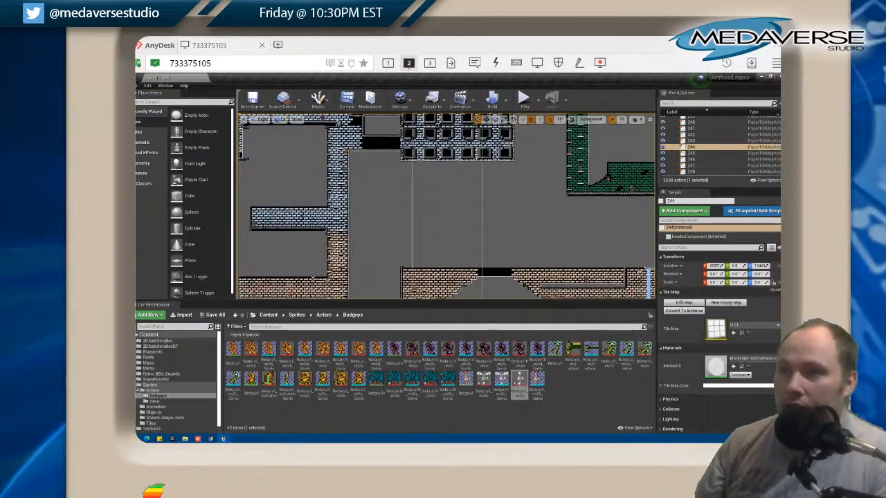
scroll(296, 211, "up", 6)
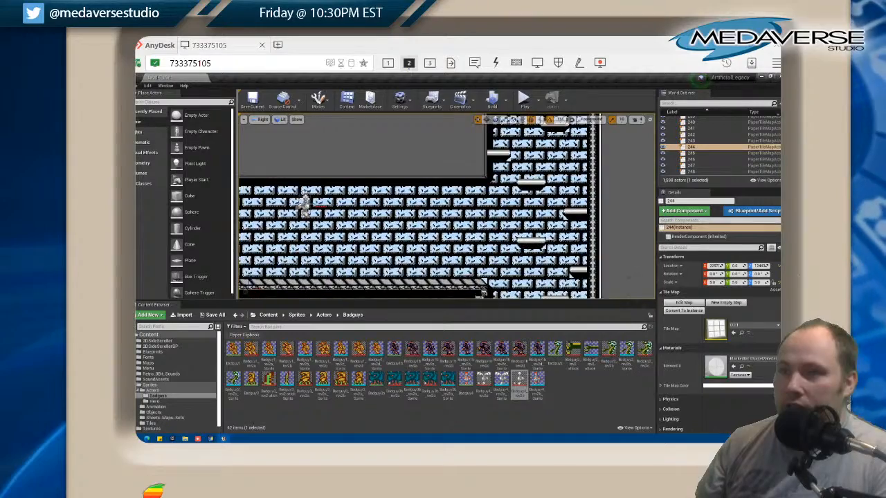
left_click_drag(486, 288, 394, 331)
scroll(401, 211, "down", 7)
scroll(399, 215, "down", 1)
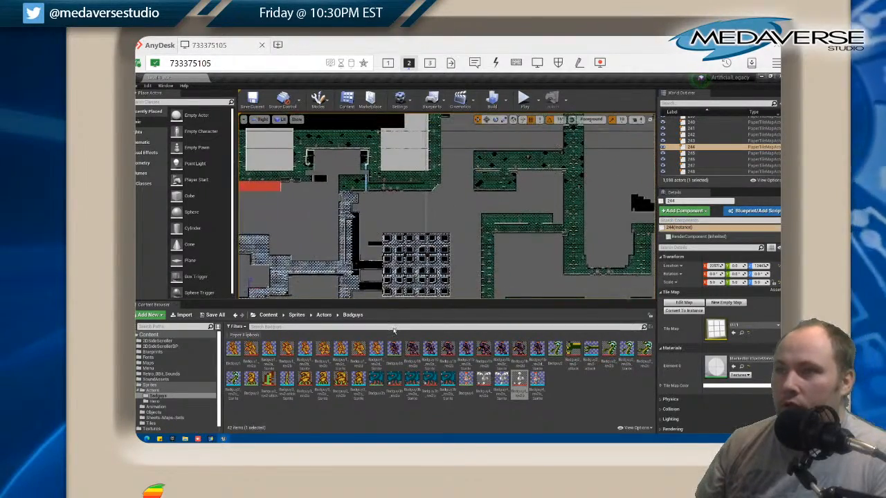
scroll(329, 251, "up", 7)
left_click_drag(309, 247, 473, 158)
left_click_drag(359, 185, 439, 192)
scroll(396, 212, "up", 4)
left_click_drag(369, 229, 455, 206)
Switch to GraphicsGale and open Badguy4_rev2a.png and Badguy4_rev2b.png together from the badguys sprites folder
left_click(210, 439)
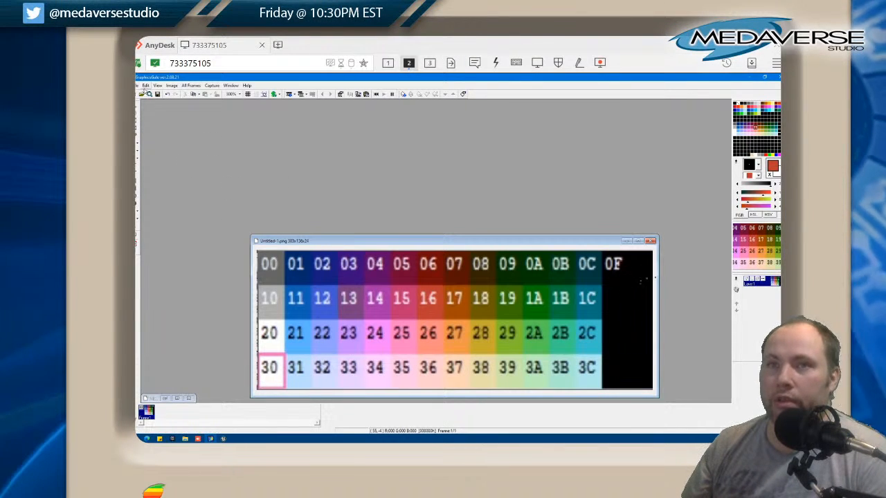
left_click(139, 85)
left_click(144, 99)
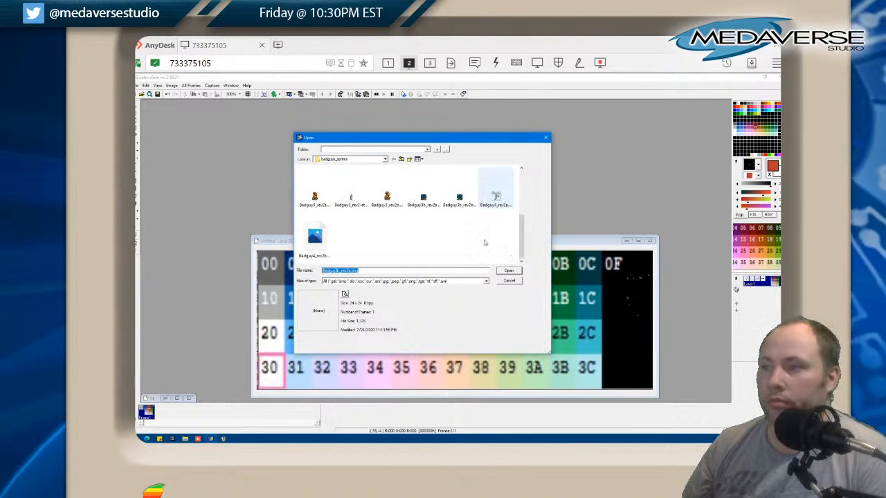
left_click(496, 199)
left_click(315, 248, "ctrl")
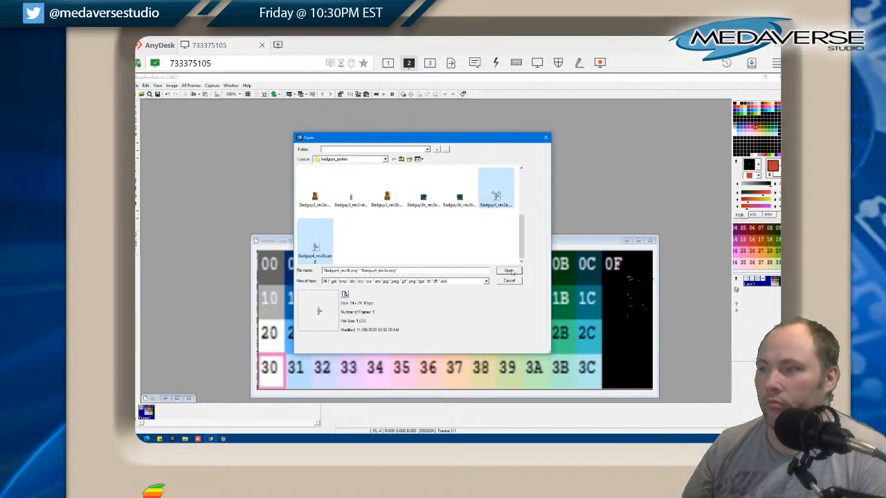
left_click(510, 271)
Magnify both Badguy4 sprites to 800% and arrange their windows side by side above the palette image
left_click(238, 94)
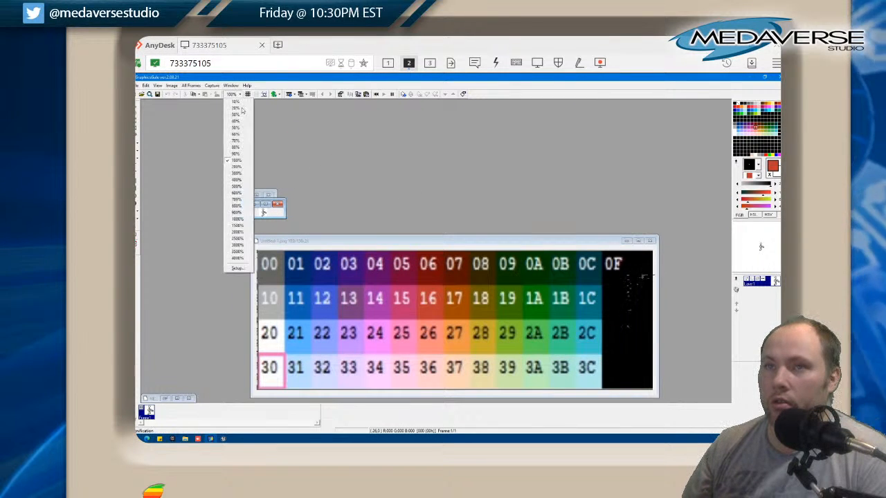
left_click(239, 207)
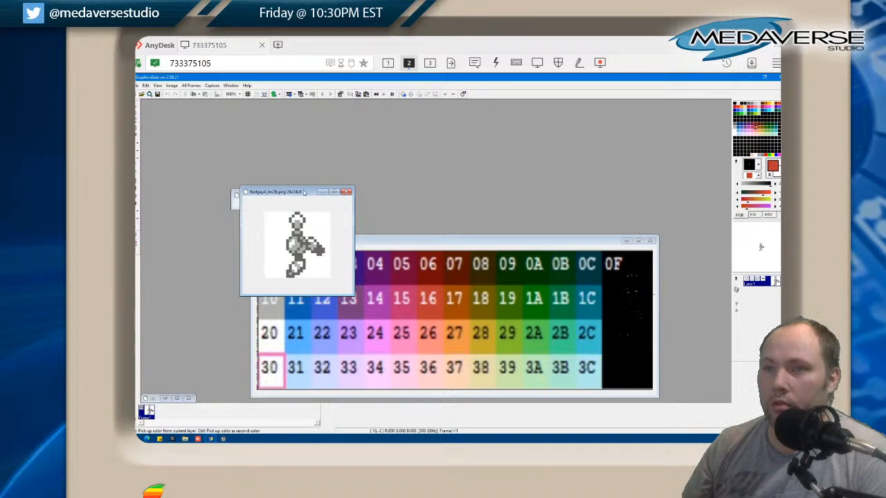
left_click_drag(303, 204, 488, 112)
left_click(272, 203)
left_click(239, 95)
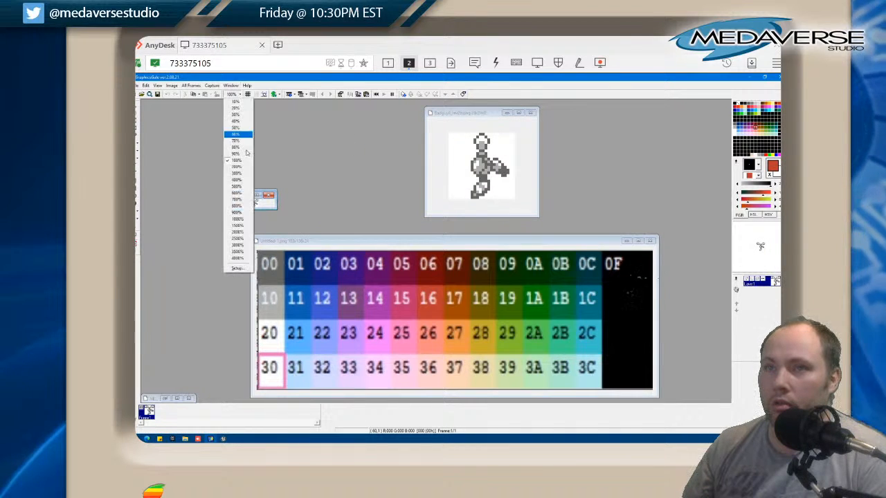
left_click(239, 206)
left_click_drag(276, 208, 312, 272)
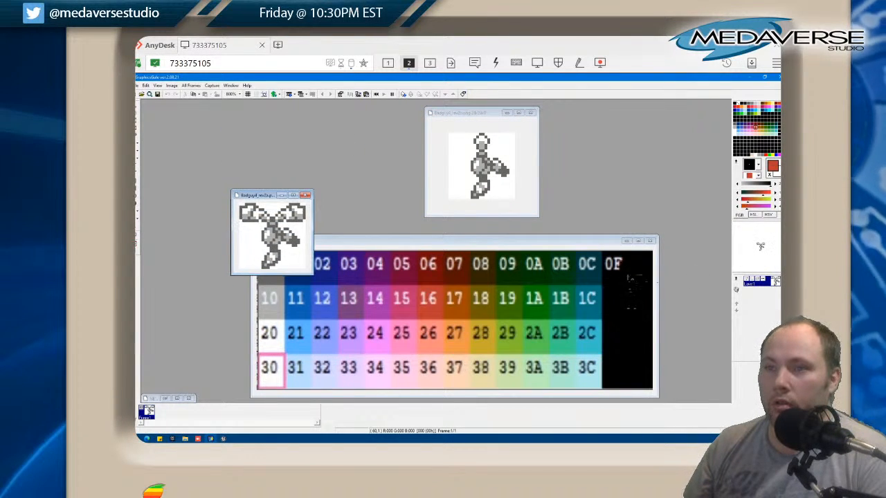
left_click_drag(260, 198, 368, 131)
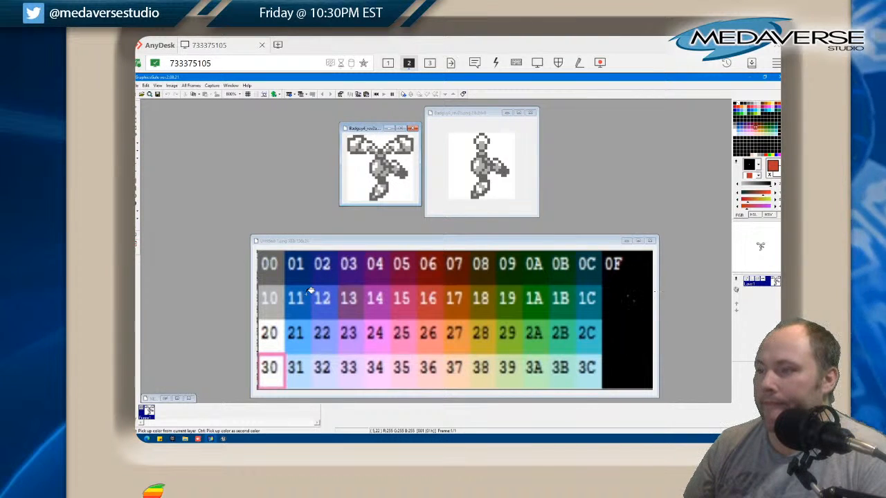
Fill the light grey areas of both Badguy4 sprites with light cyan 3C from the palette image
left_click(596, 349)
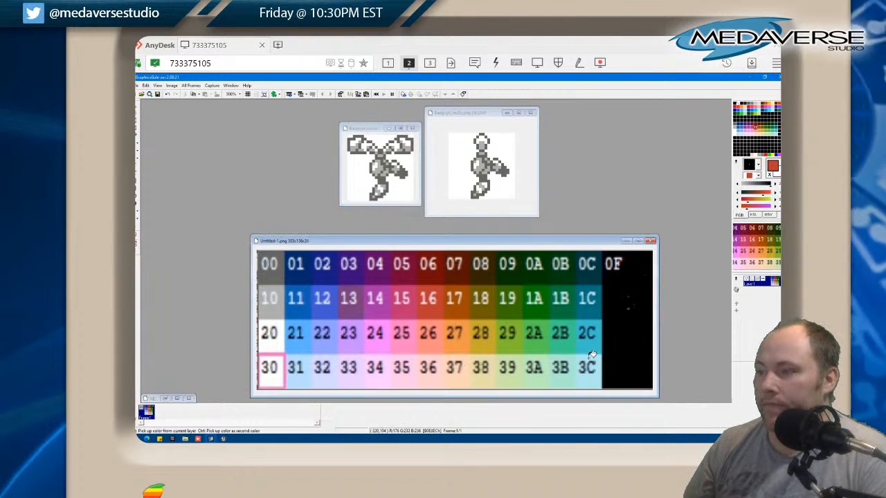
left_click(587, 349, "ctrl")
left_click(383, 163)
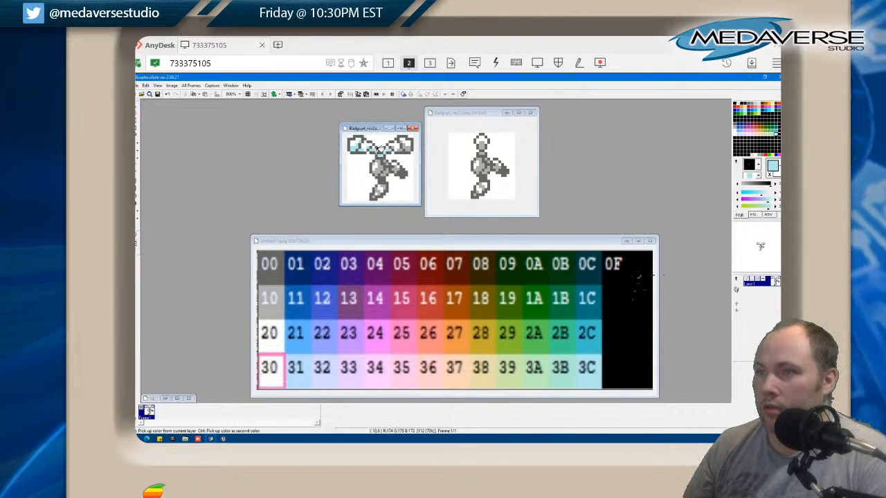
left_click_drag(392, 159, 390, 166)
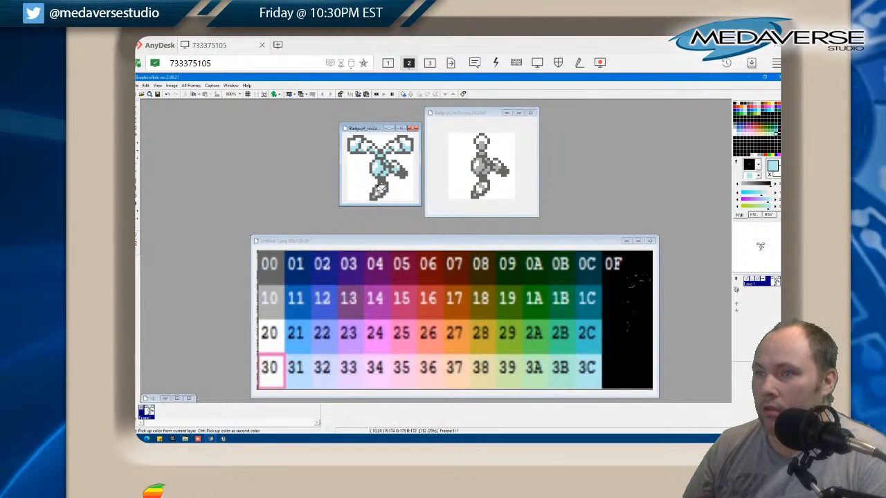
left_click(475, 192)
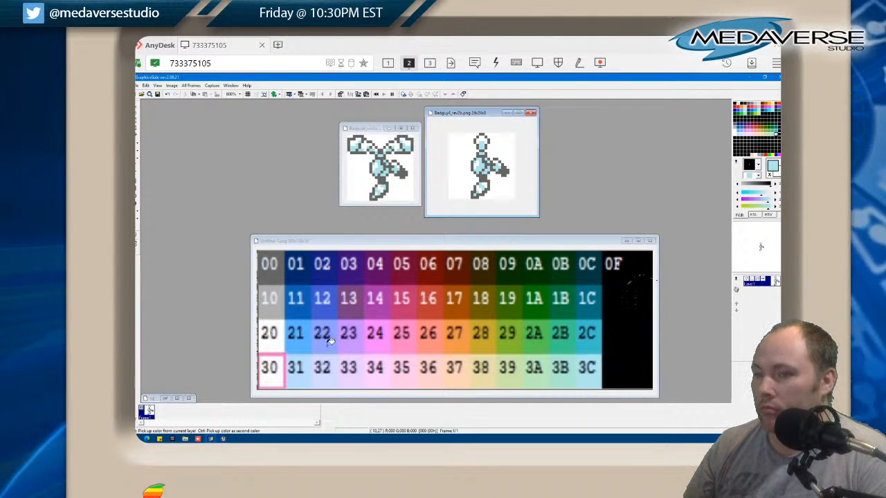
Fill the white highlights of both Badguy4 sprites with salmon 26 from the palette image
left_click(427, 346)
left_click(375, 165)
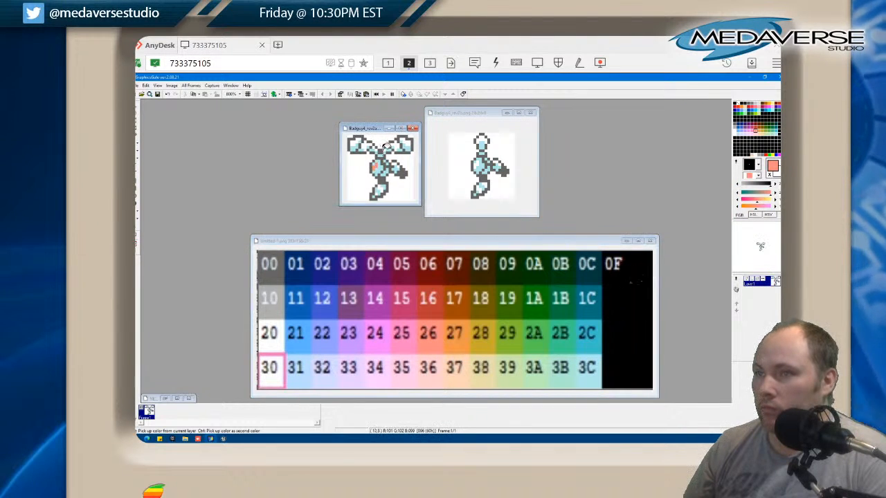
left_click(366, 146)
left_click(355, 144)
left_click(375, 146)
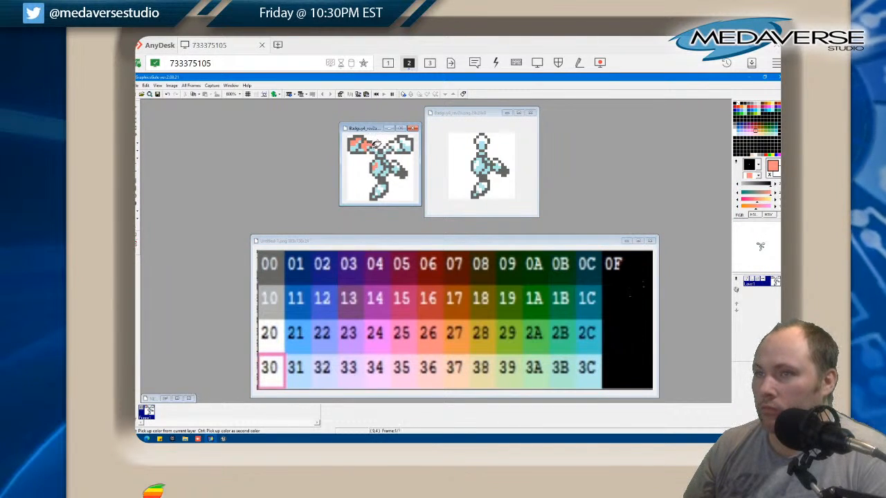
left_click(388, 146)
left_click(397, 145)
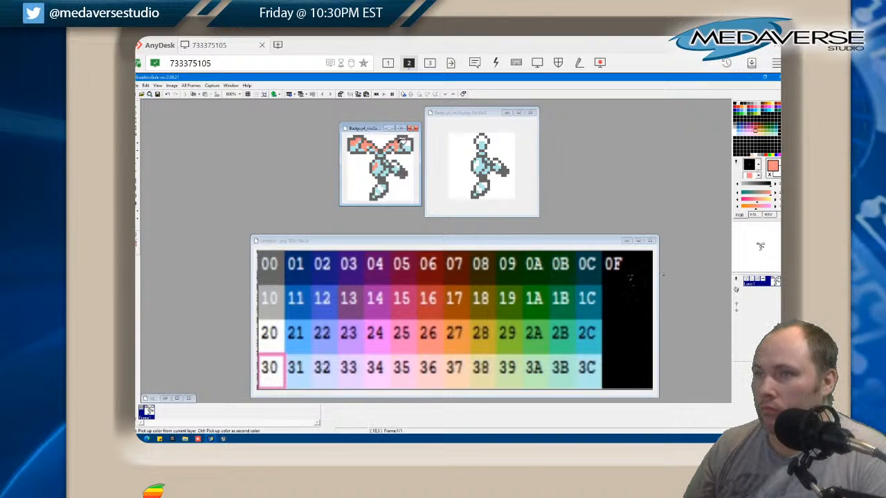
left_click(408, 143)
left_click(396, 164)
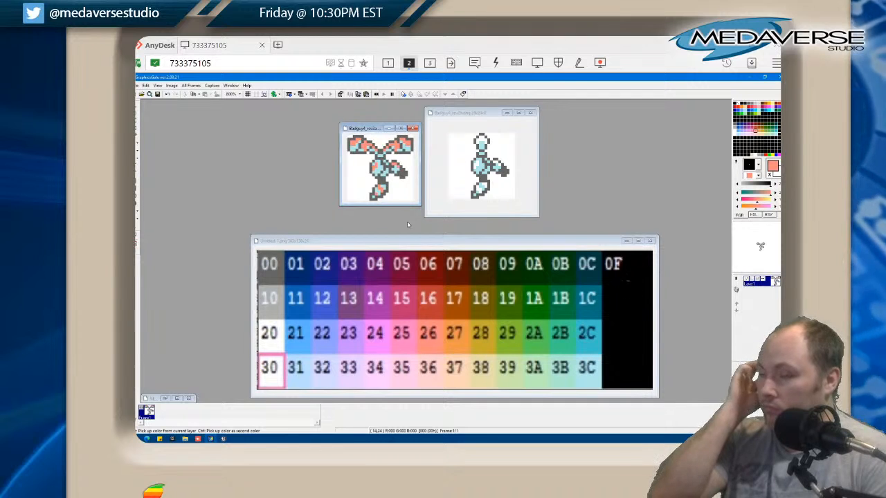
left_click(483, 162)
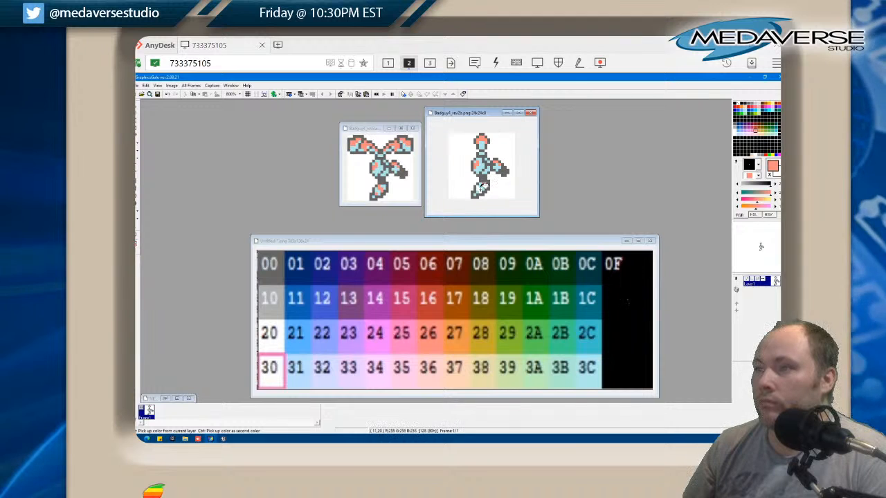
Fill the dark grey outlines of the Badguy4_rev2b sprite with dark teal 0C from the palette image
right_click(595, 270)
right_click(596, 272)
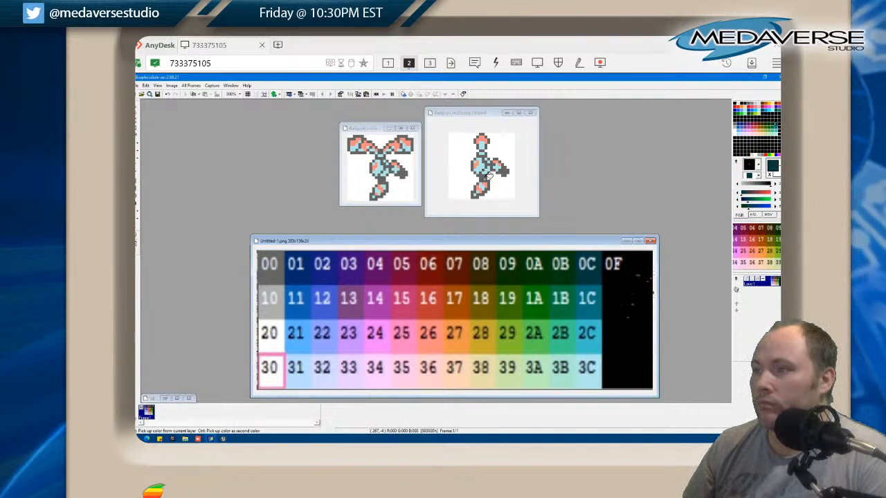
double_click(485, 178)
left_click(502, 171)
left_click(494, 170)
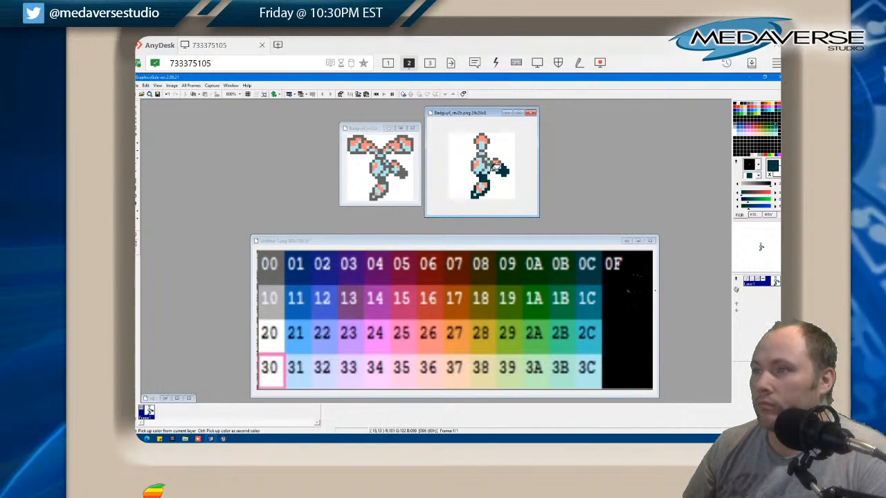
left_click(493, 166)
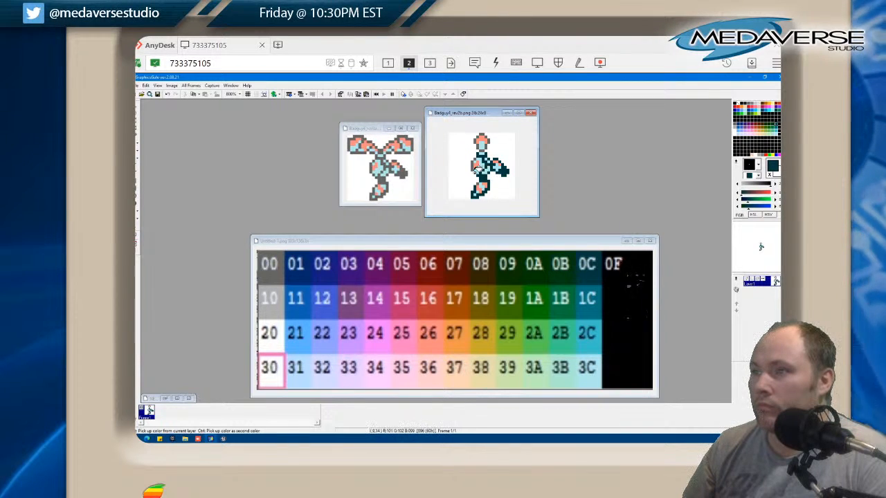
left_click(475, 165)
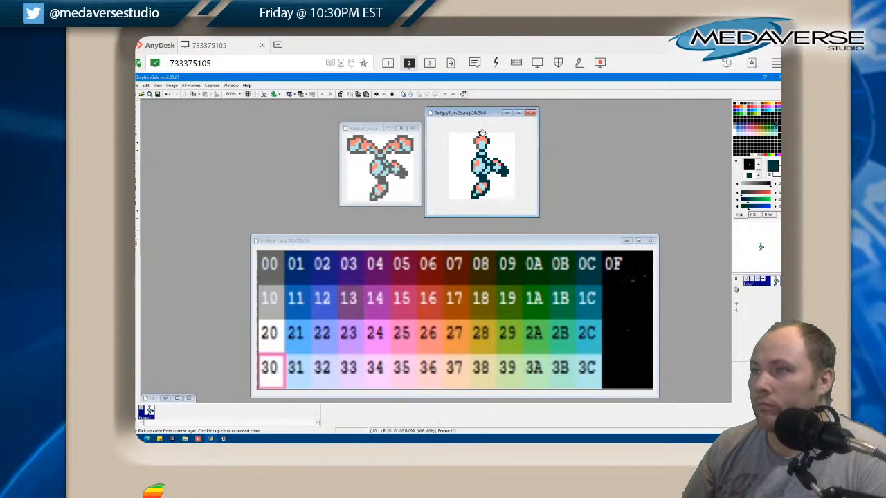
Fill the Badguy4_rev2a outlines with dark teal 0C and the light cyan areas of both Badguy4 sprites with grey 10 from the palette image
left_click(401, 142)
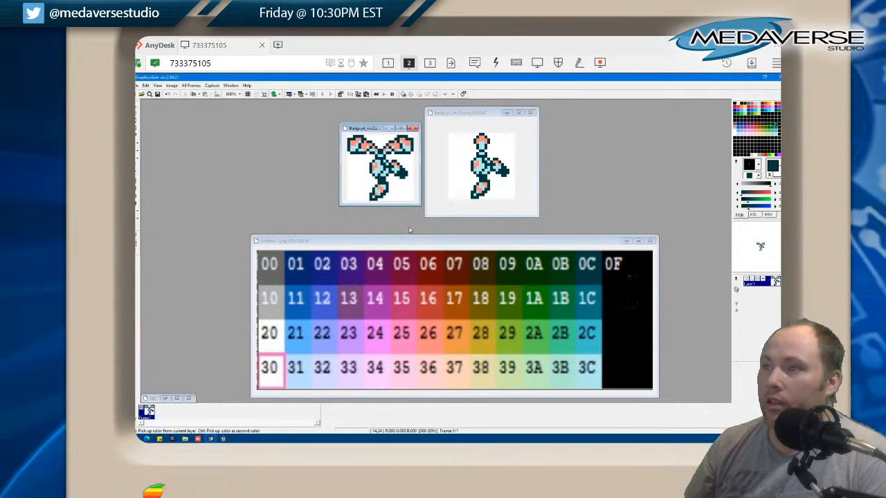
left_click(280, 313)
left_click(275, 311)
left_click(380, 189)
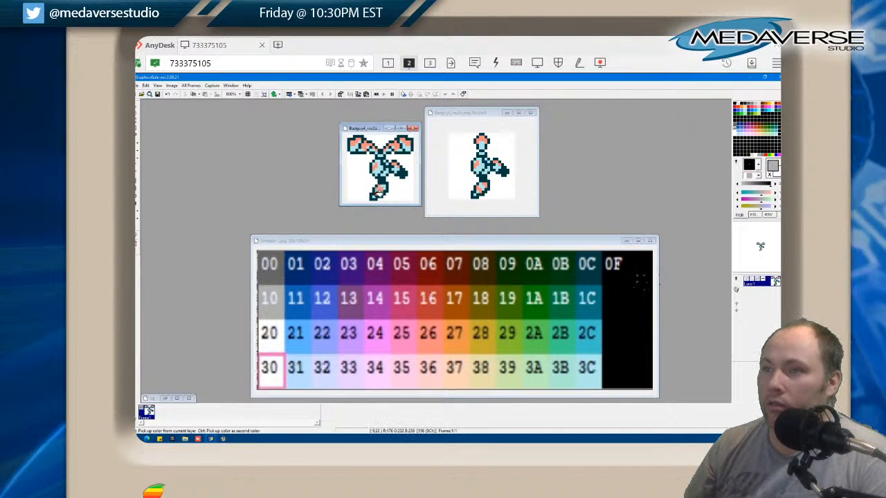
left_click(380, 169)
left_click(386, 170)
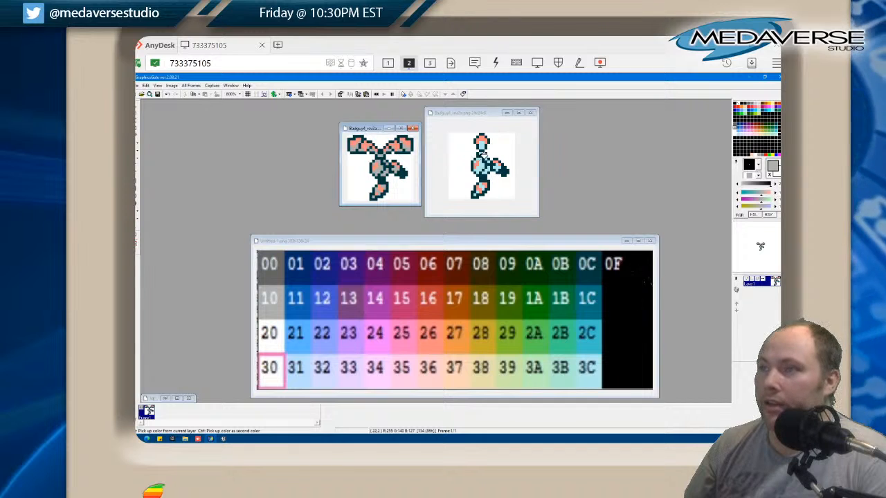
left_click(484, 157)
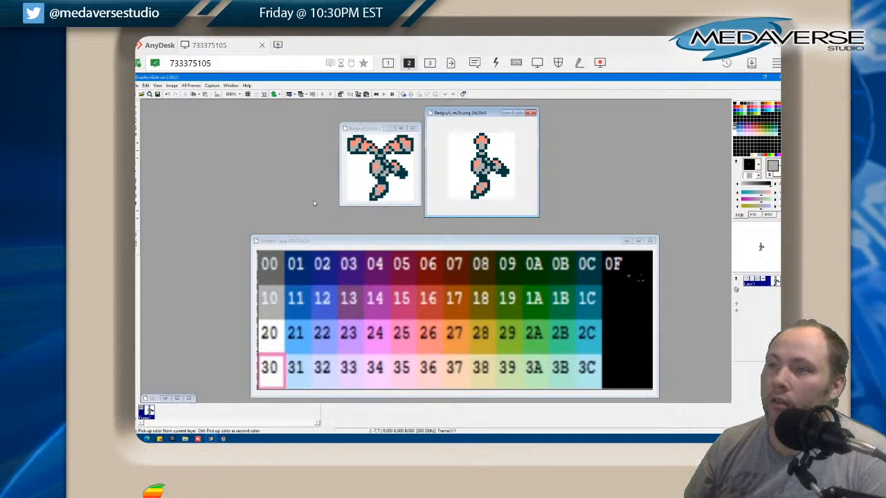
Try dark reds 05 and 06 from the palette image on the salmon chest area of the Badguy4_rev2a sprite
right_click(408, 274)
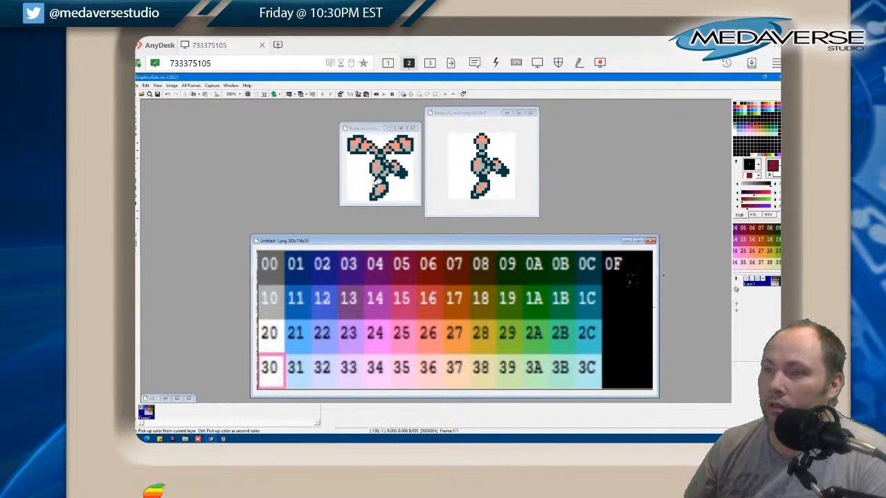
left_click(377, 166)
right_click(425, 274)
left_click(374, 166)
right_click(434, 268)
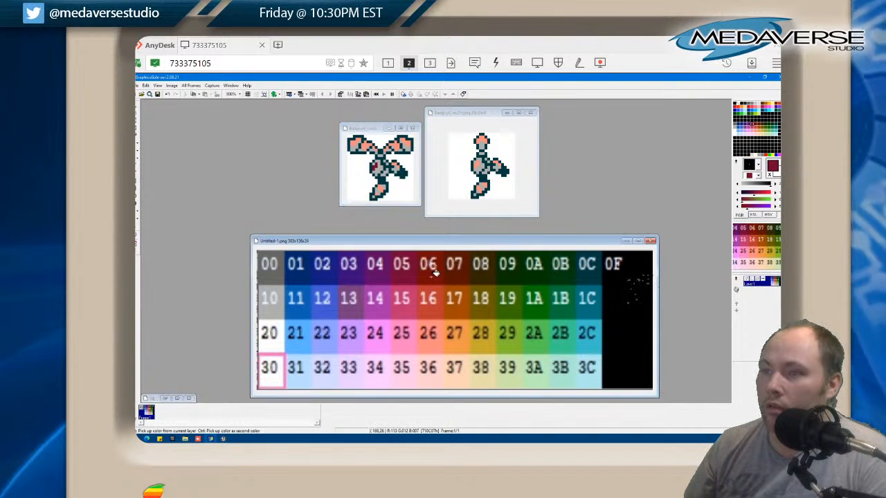
left_click(377, 165)
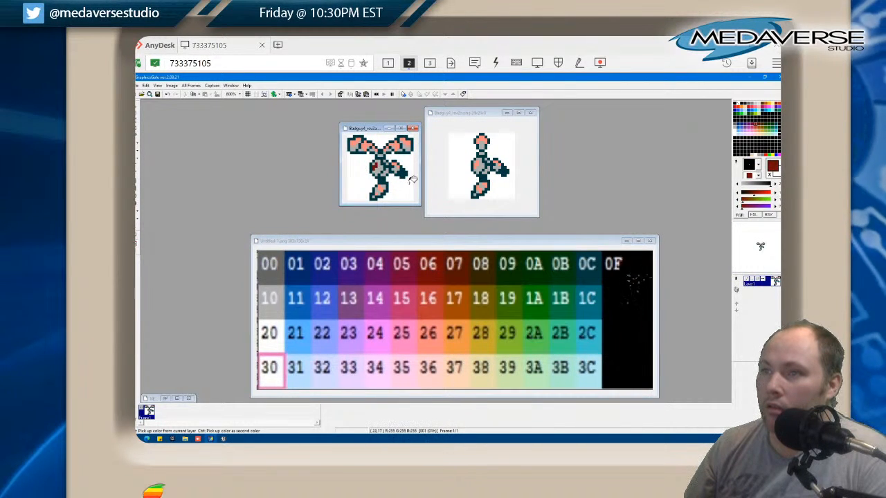
Fill the salmon areas of both Badguy4 sprites with red 16 from the palette image, replacing the dark red trial
right_click(436, 308)
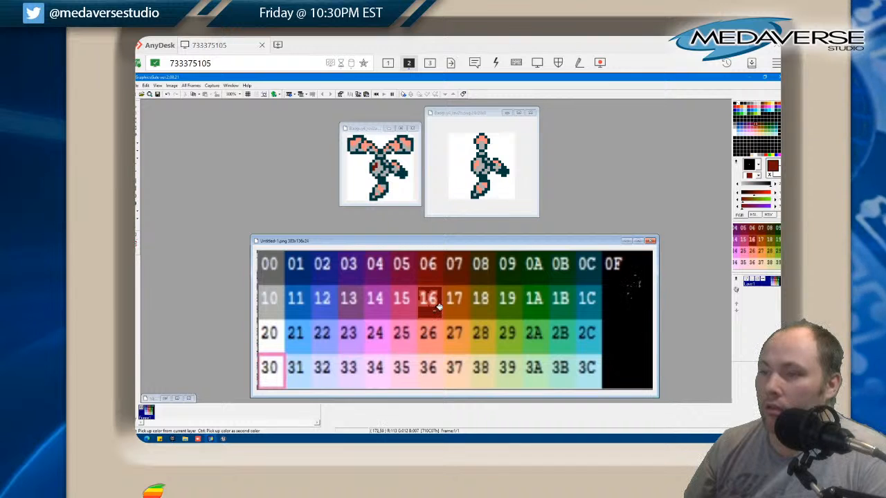
left_click(378, 161)
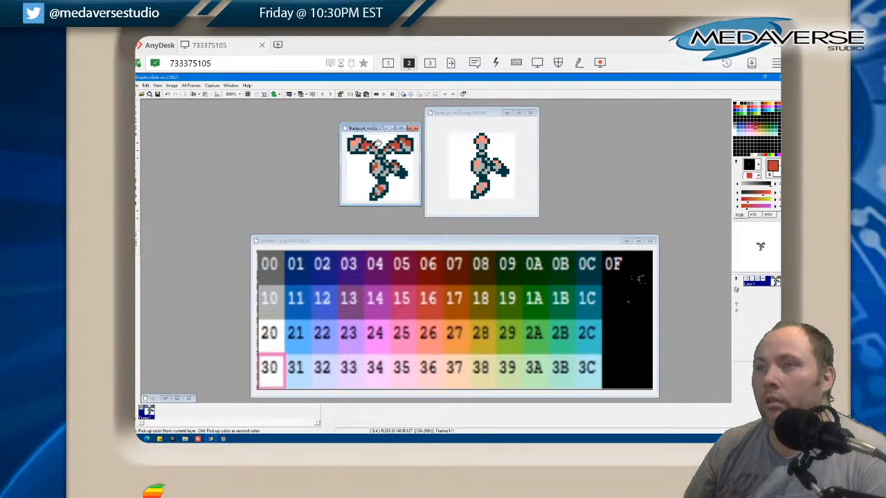
left_click(486, 145)
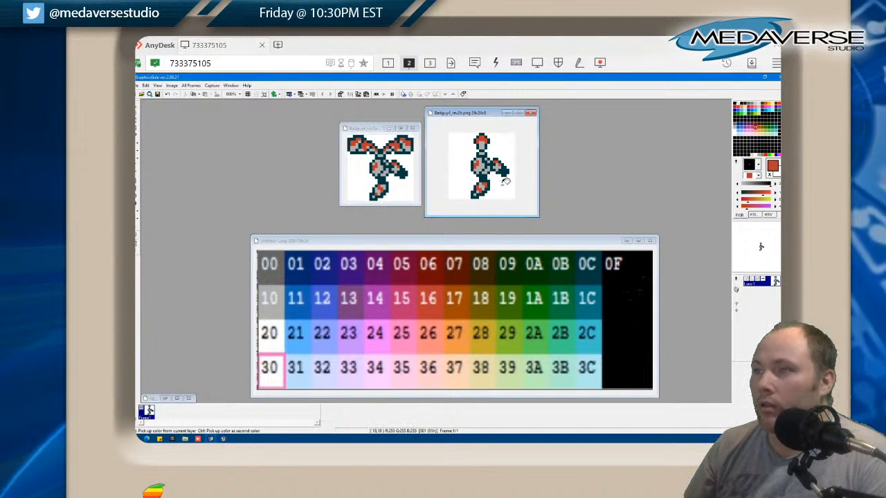
left_click(372, 129)
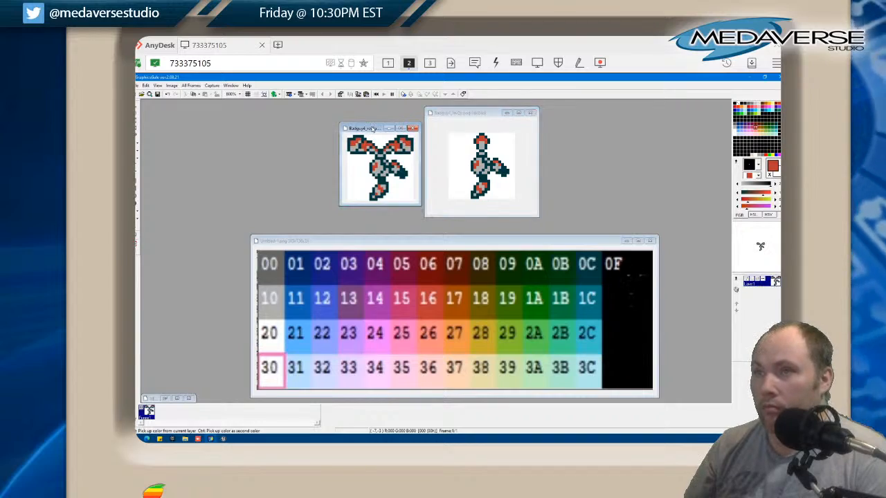
Switch to the Unreal editor and reimport the Badguy4_rev2a and Badguy4_rev2b textures from the Badguys folder
left_click(223, 439)
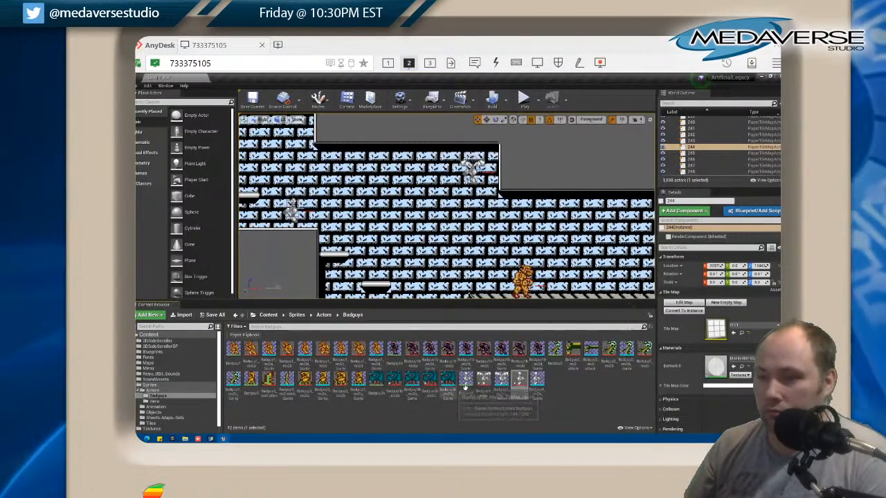
right_click(485, 380)
left_click(508, 196)
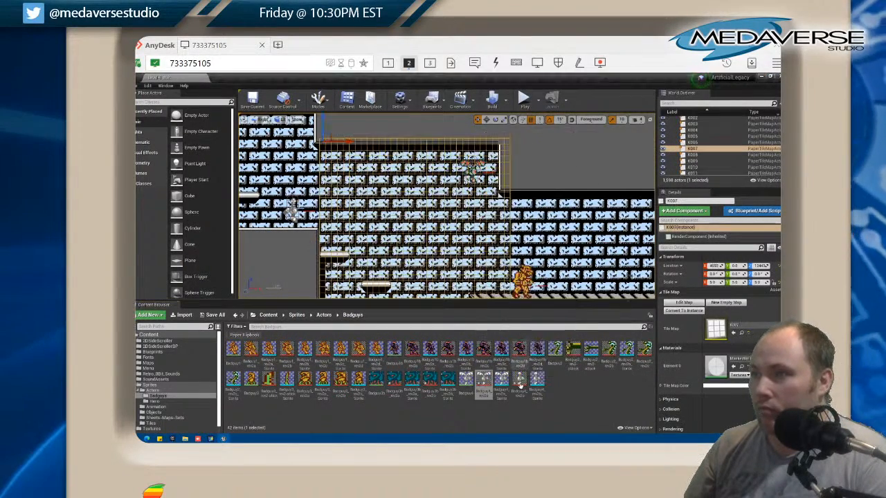
right_click(520, 380)
left_click(547, 198)
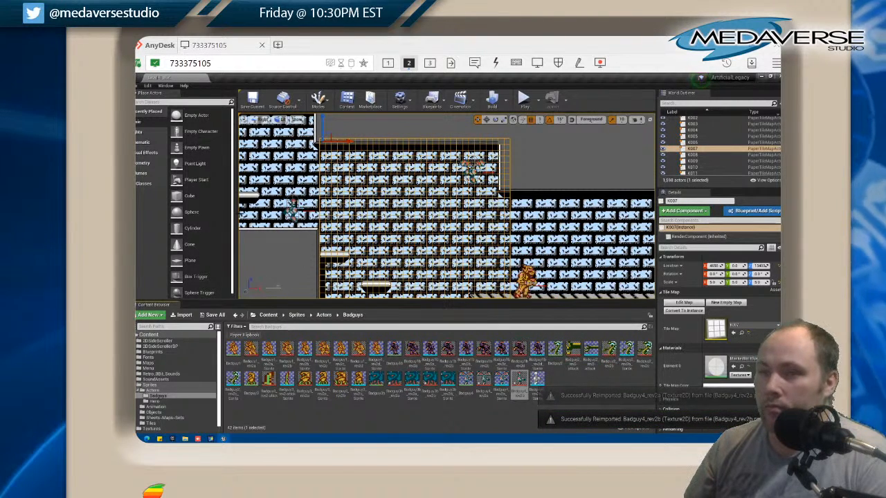
Save all changed assets and the level in the Unreal project
left_click(311, 262)
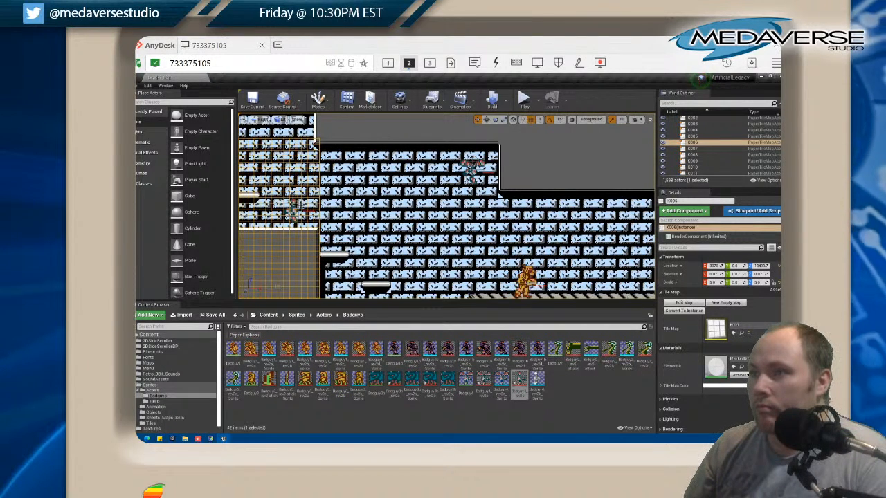
left_click(140, 85)
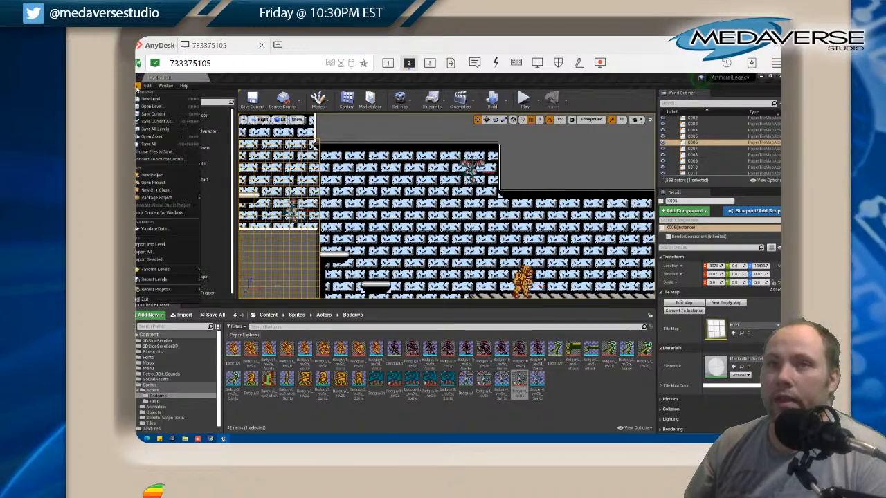
left_click(161, 144)
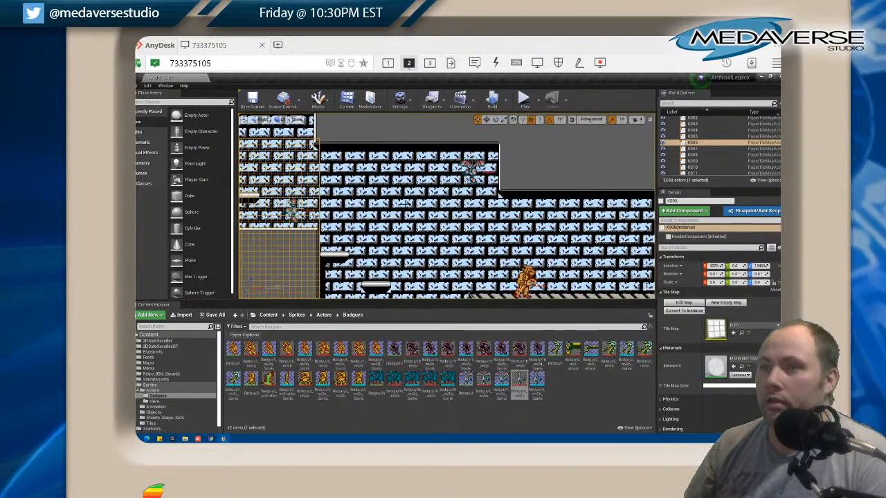
Examine the recoloured Badguy4 flying enemies against the light blue brick background of the level
scroll(411, 206, "down", 1)
left_click(431, 224)
scroll(432, 224, "down", 1)
scroll(432, 224, "up", 1)
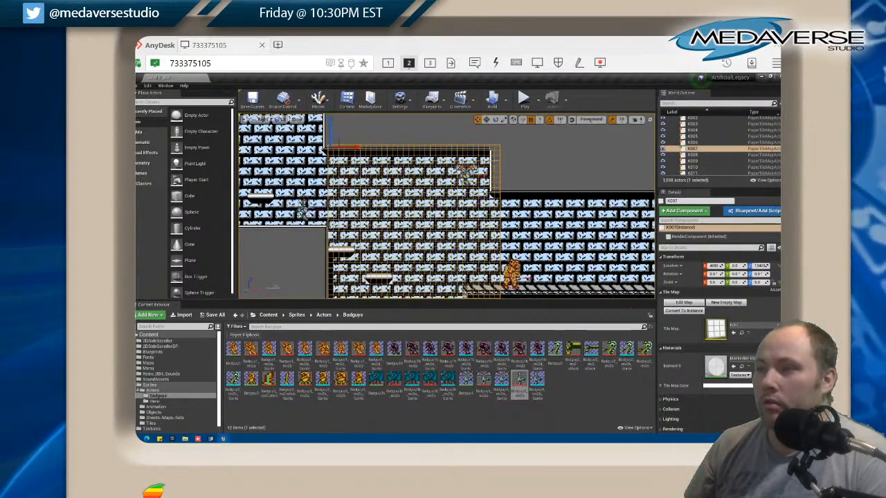
left_click_drag(432, 224, 430, 210)
scroll(295, 237, "up", 3)
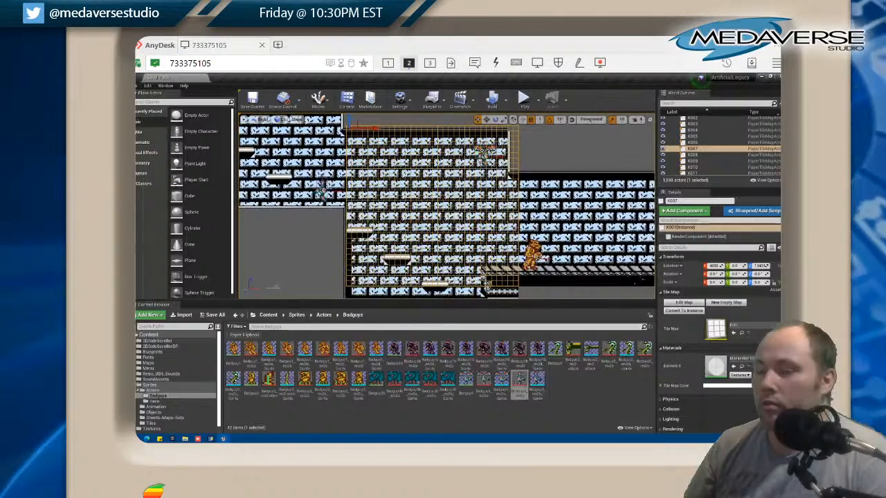
left_click(292, 191)
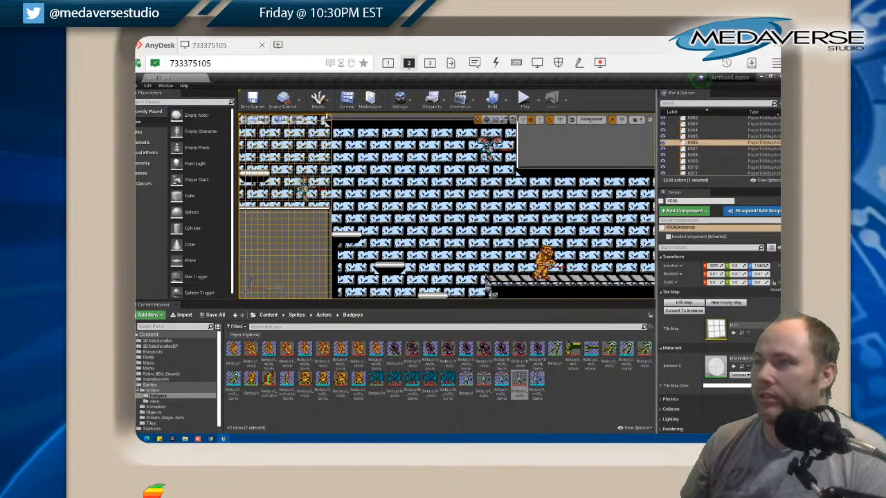
left_click(590, 410)
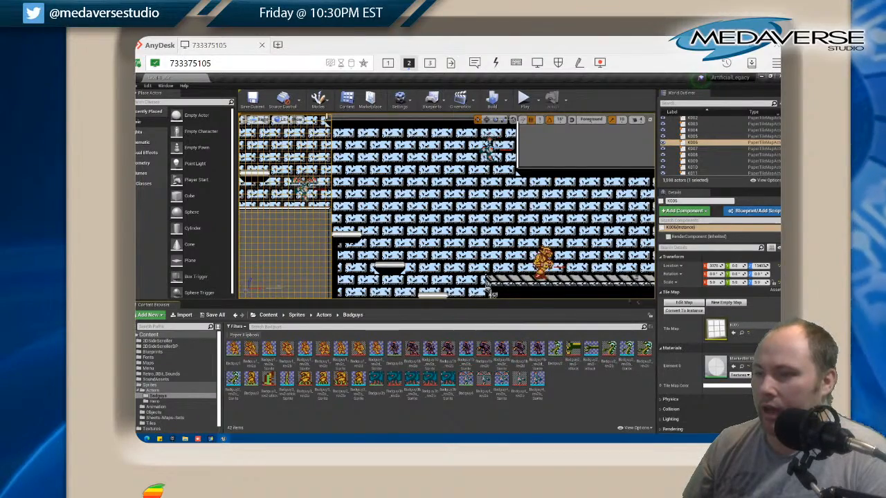
Examine the purple enemy on the walkway beside the pipe machinery for contrast with the bricks
left_click_drag(512, 194, 372, 153)
scroll(514, 207, "down", 3)
left_click_drag(580, 215, 416, 206)
scroll(498, 206, "up", 5)
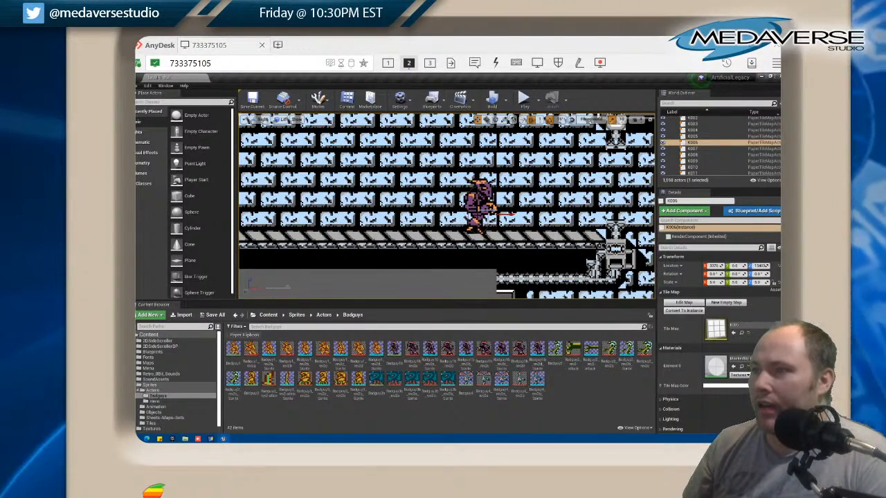
scroll(492, 207, "down", 4)
scroll(492, 206, "up", 4)
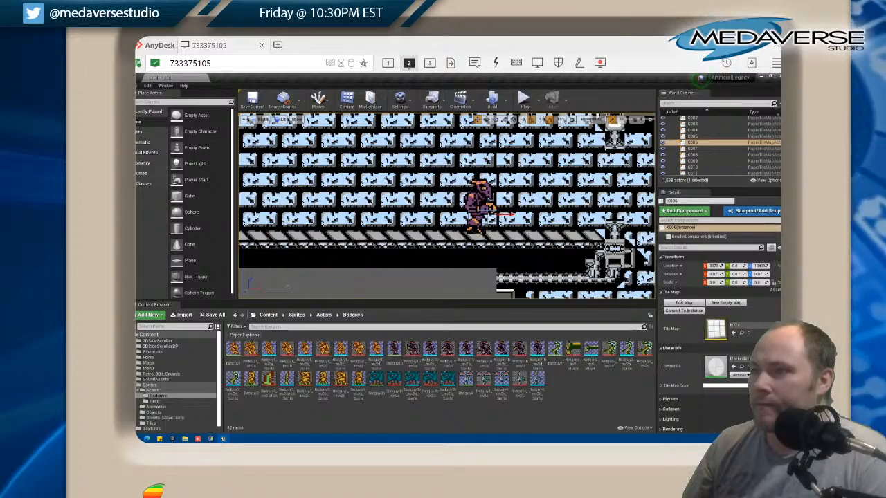
scroll(491, 207, "down", 1)
mouse_move(491, 207)
left_mouse_down()
mouse_move(627, 197)
mouse_move(492, 209)
left_mouse_up()
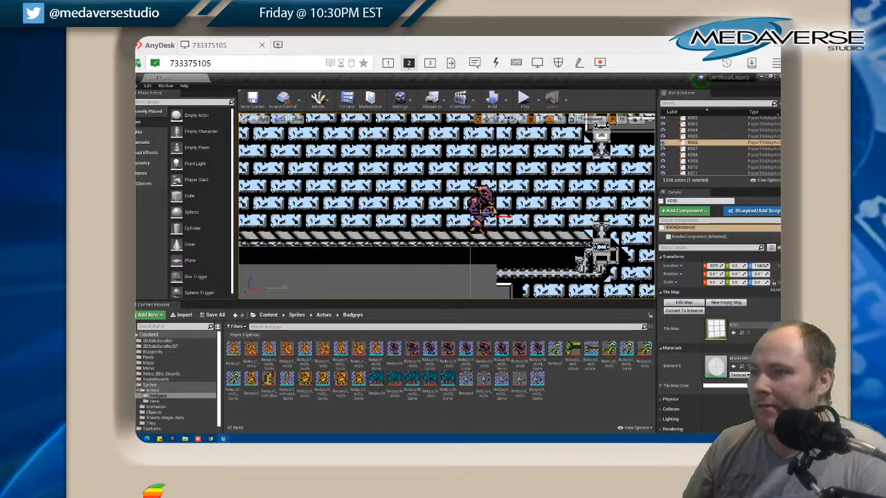
Compare the gold and purple walking enemies with the recoloured Badguy4 flyers along the long walkway
left_click_drag(493, 209, 633, 205)
scroll(633, 206, "down", 3)
left_click_drag(313, 189, 495, 210)
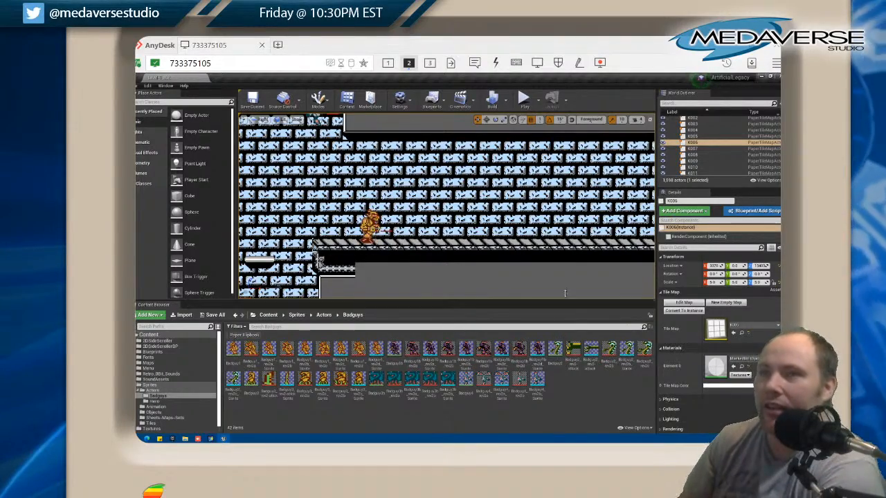
left_click_drag(509, 220, 236, 221)
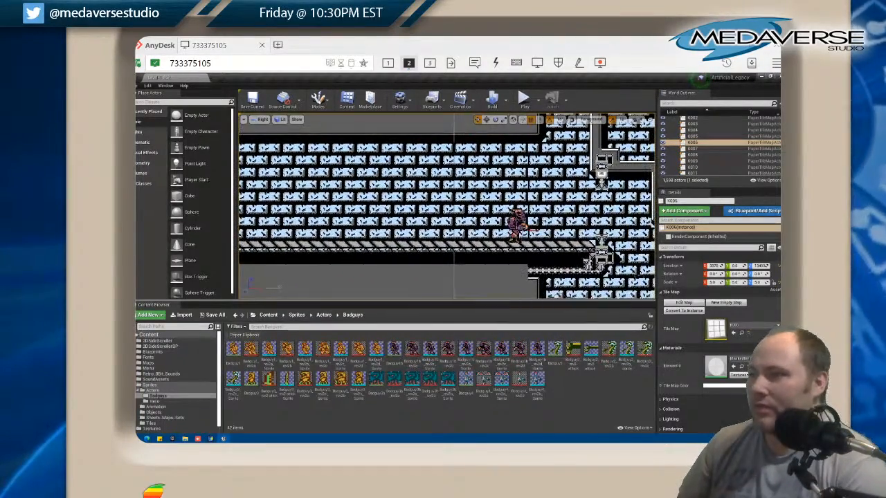
scroll(540, 240, "down", 3)
left_click_drag(541, 239, 592, 206)
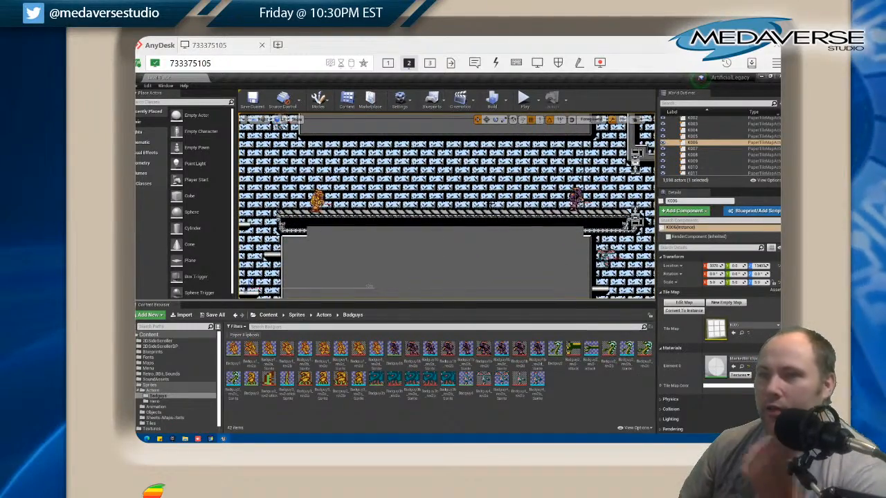
scroll(308, 190, "up", 3)
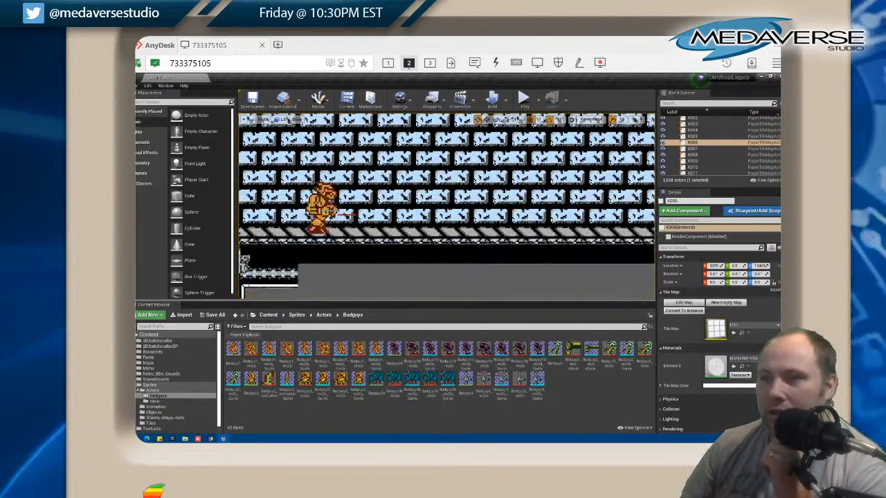
scroll(318, 201, "down", 2)
scroll(333, 206, "down", 1)
left_click_drag(333, 207, 287, 205)
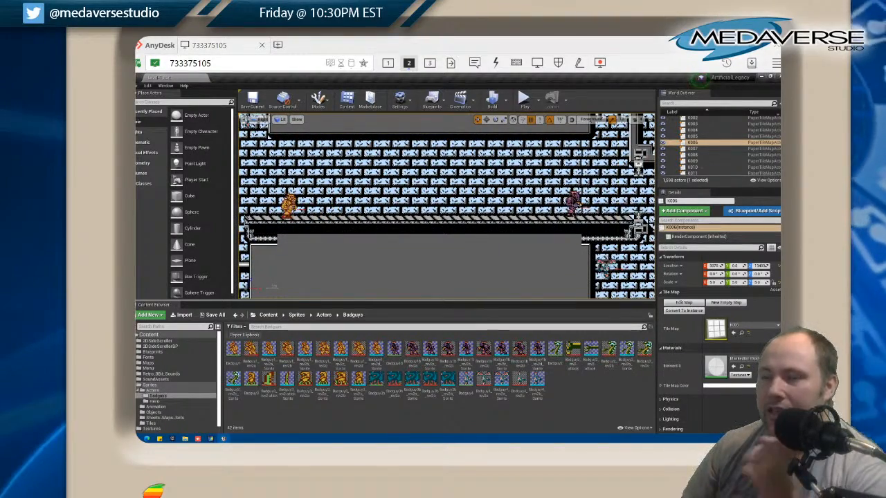
left_click_drag(389, 231, 547, 284)
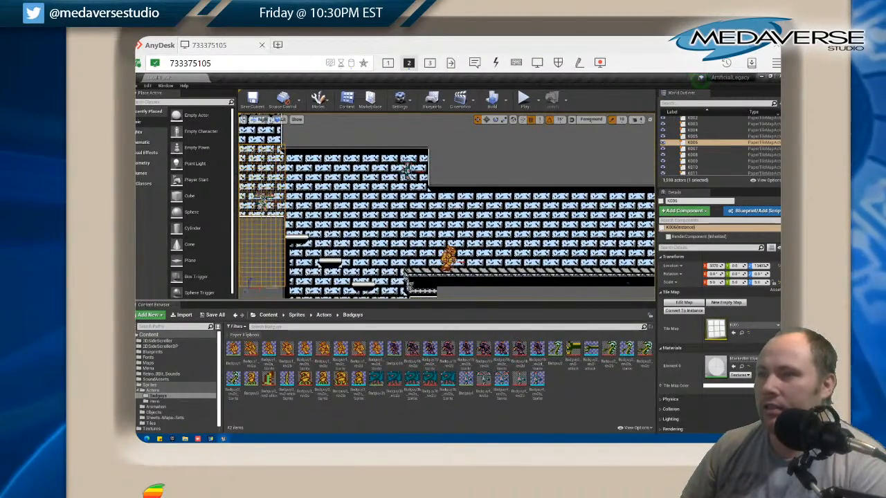
scroll(401, 205, "up", 1)
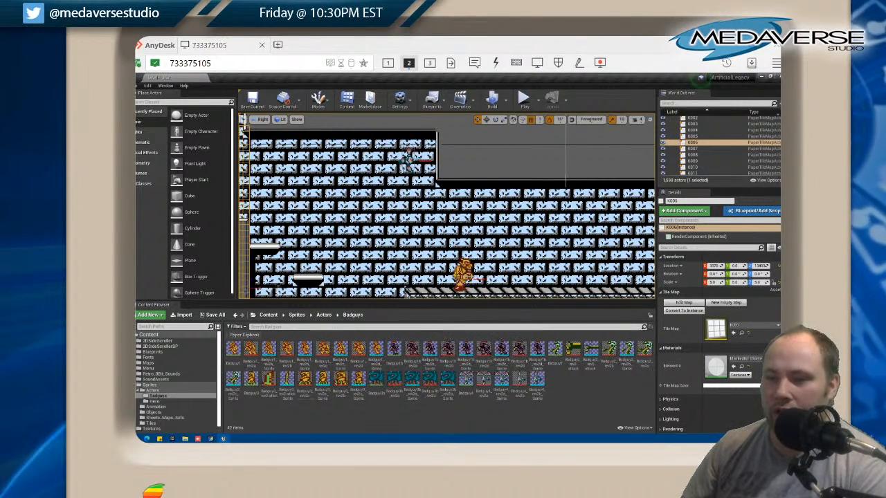
left_click_drag(565, 208, 250, 182)
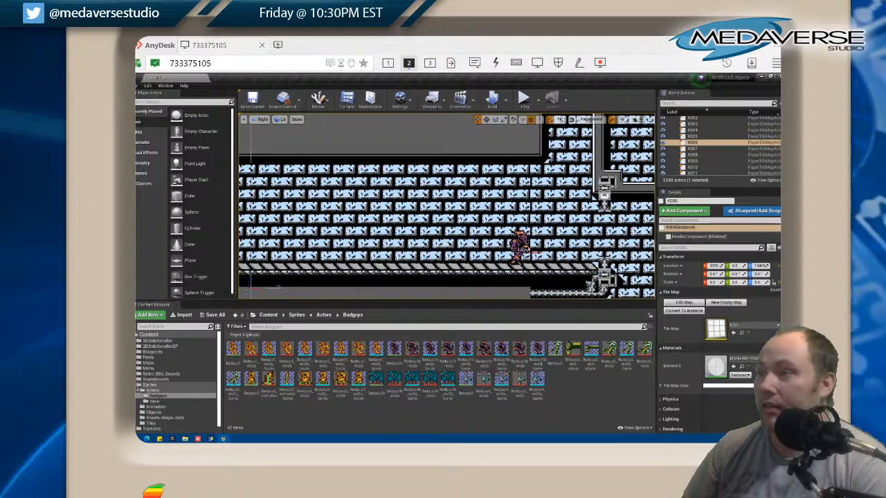
Move Moveable_Platform2 slightly upward in the dark shaft beyond the purple enemy
scroll(440, 211, "down", 2)
left_click_drag(440, 209, 377, 197)
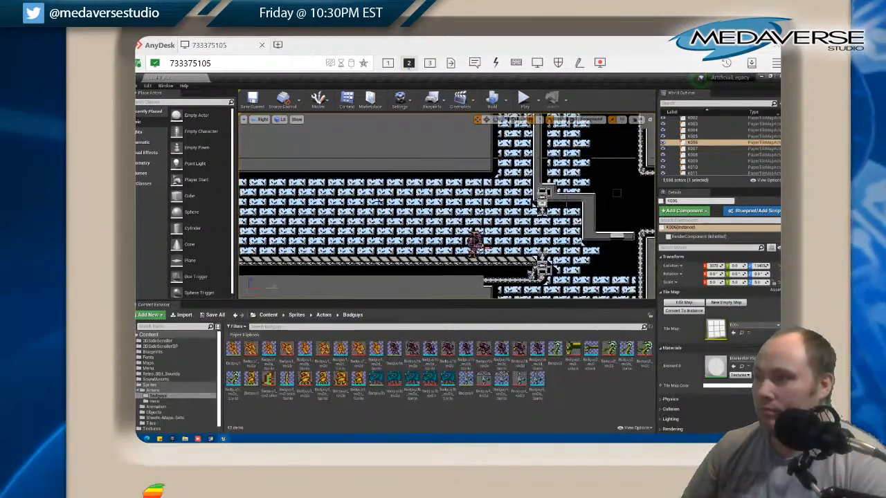
left_click(619, 236)
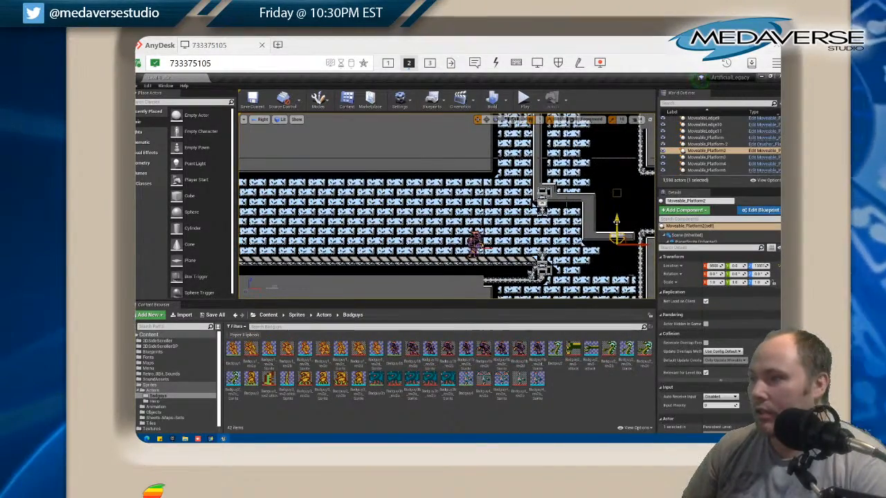
left_click_drag(618, 227, 617, 216)
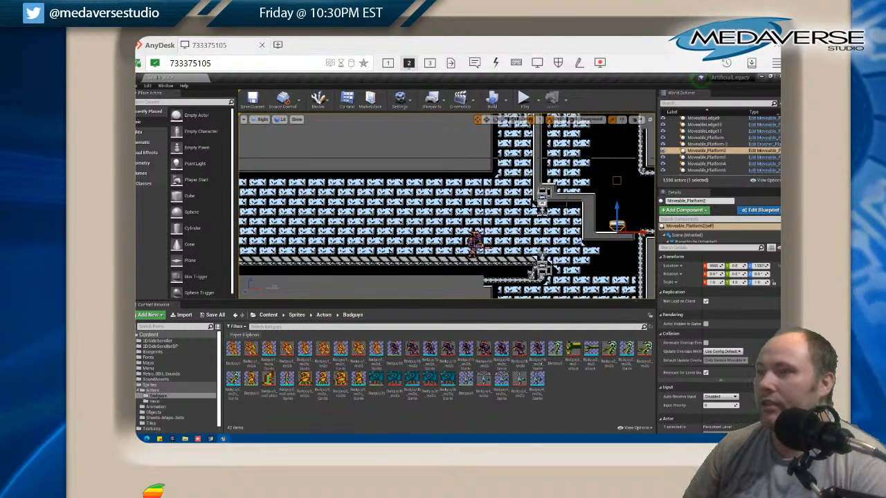
Save all changes in the Unreal project, and close both Badguy4 sprite images in GraphicsGale
left_click(139, 86)
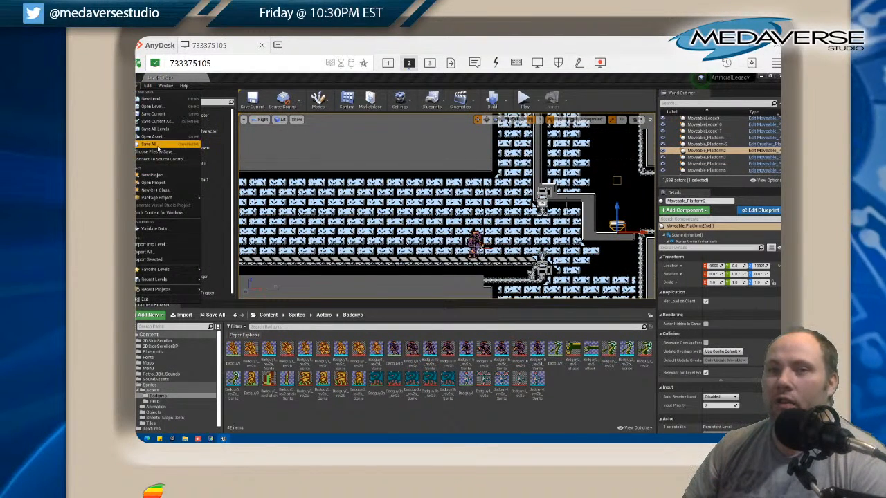
left_click(149, 144)
left_click(211, 439)
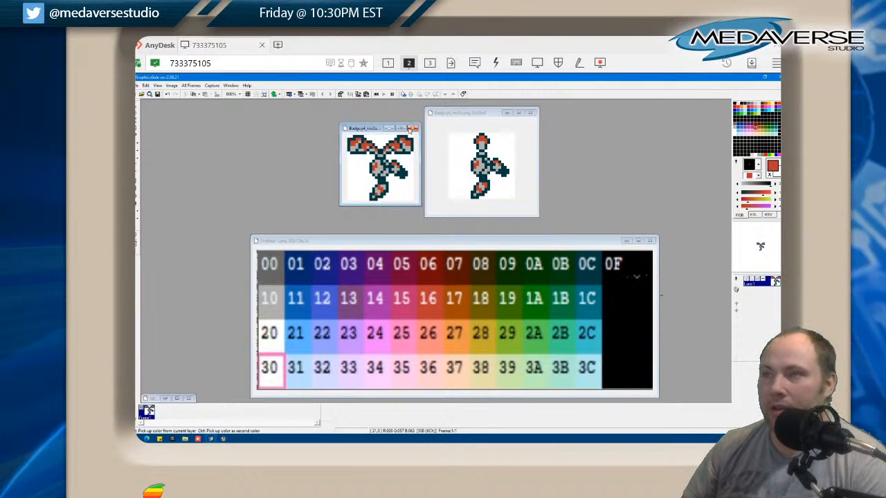
left_click(413, 129)
left_click(530, 112)
Search the Sprites, New folder, Unreal and animated_tiles folders for the hero sprite image to open
left_click(139, 85)
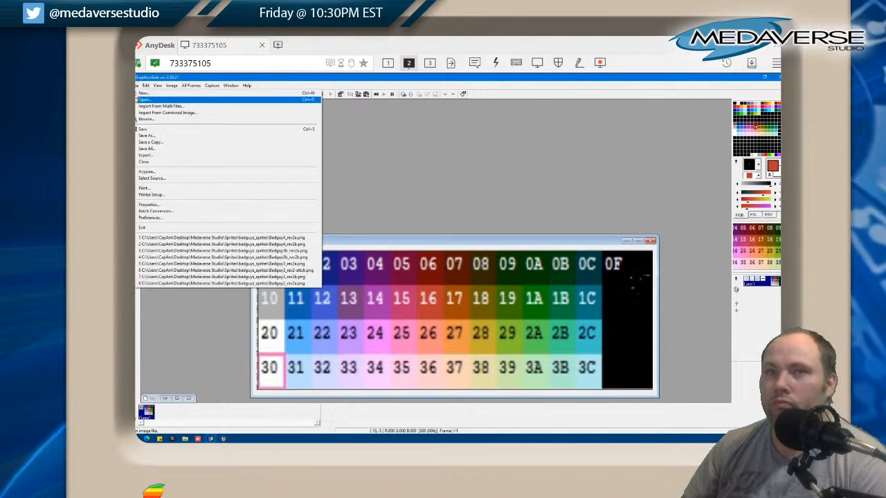
left_click(148, 99)
left_click(401, 159)
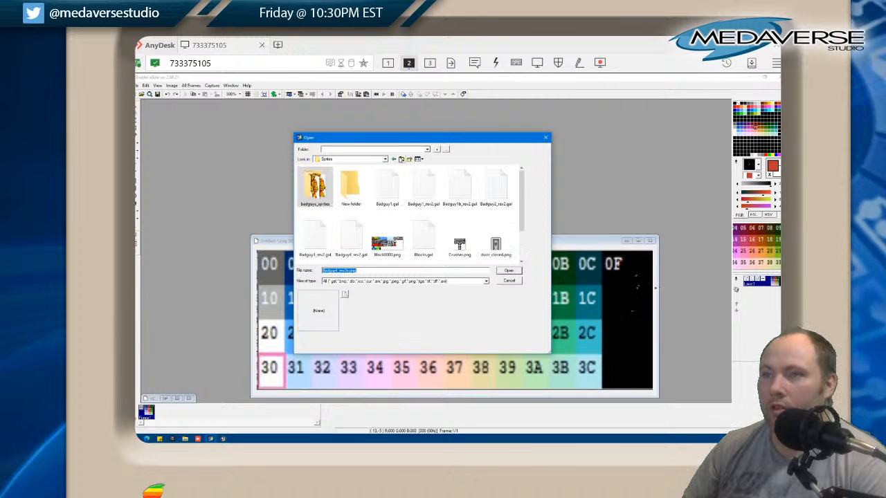
scroll(415, 207, "down", 1)
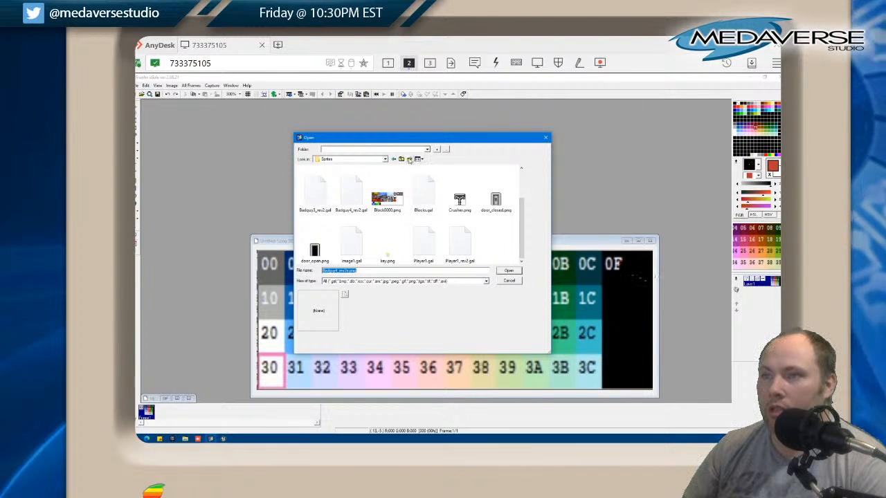
scroll(387, 194, "up", 1)
double_click(352, 186)
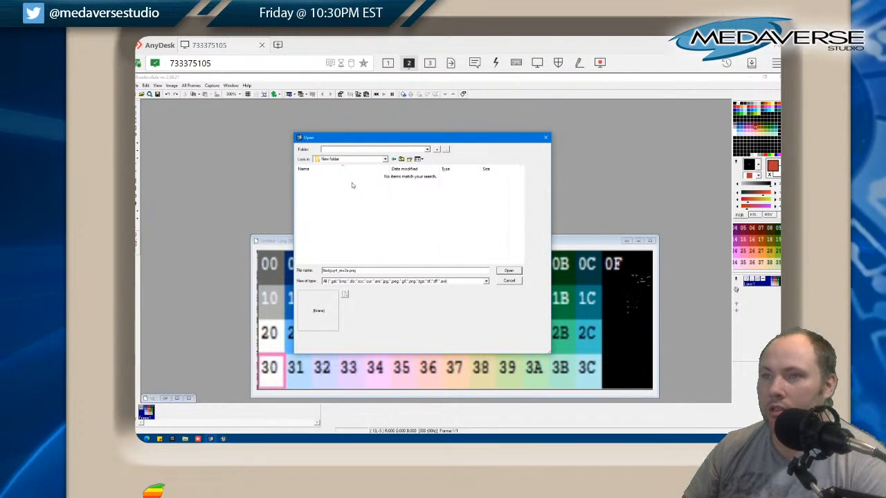
left_click(401, 159)
left_click(401, 159)
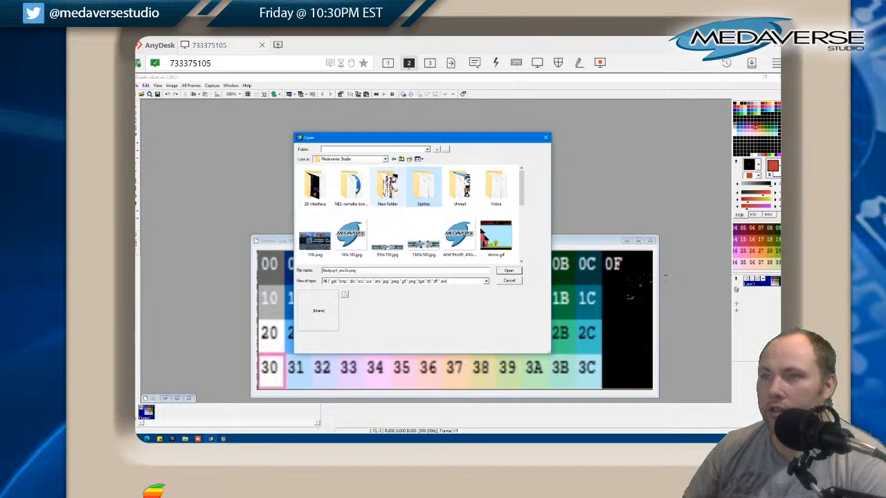
double_click(457, 187)
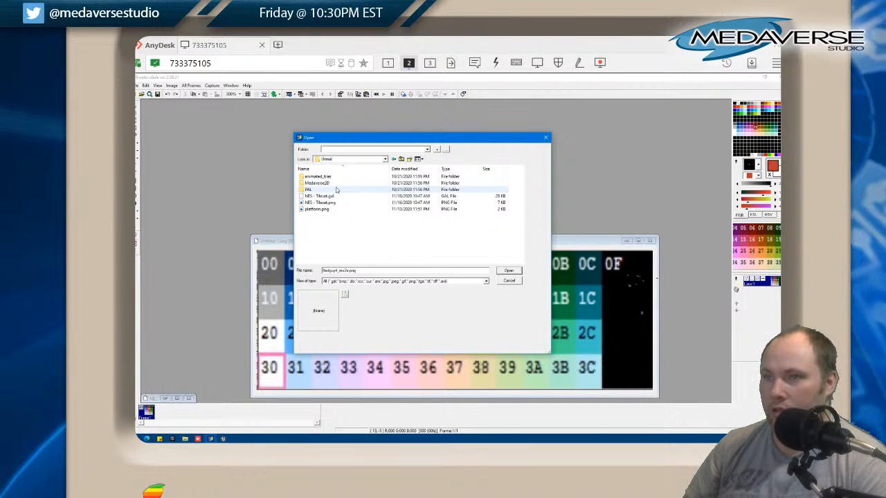
double_click(319, 178)
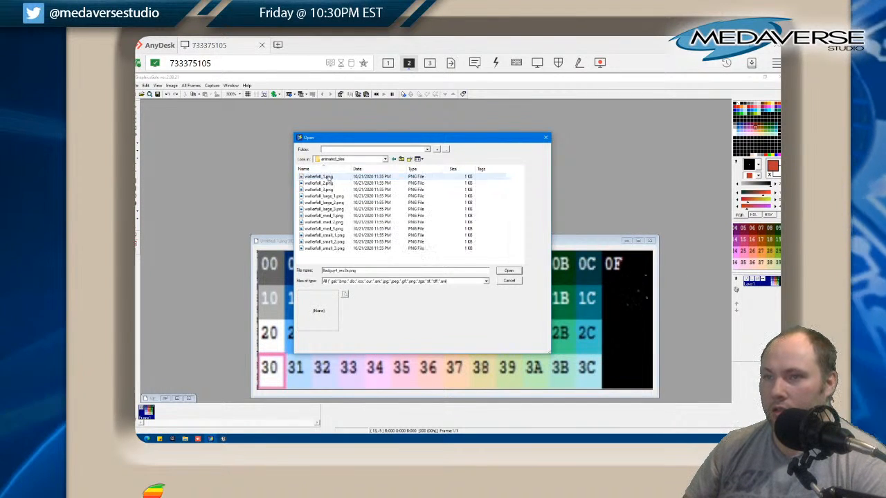
left_click(401, 159)
left_click(401, 159)
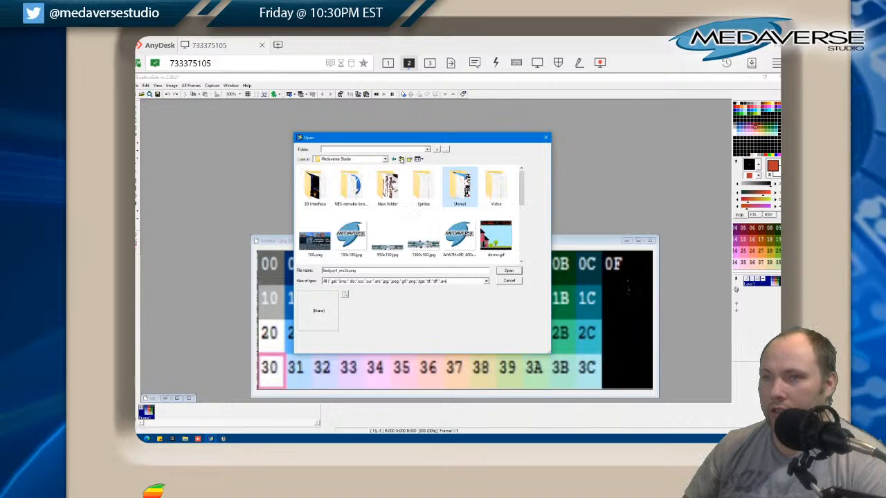
Look through the Sprites folder again and the Medaverse Studio folder for the hero sprite sheet
double_click(425, 192)
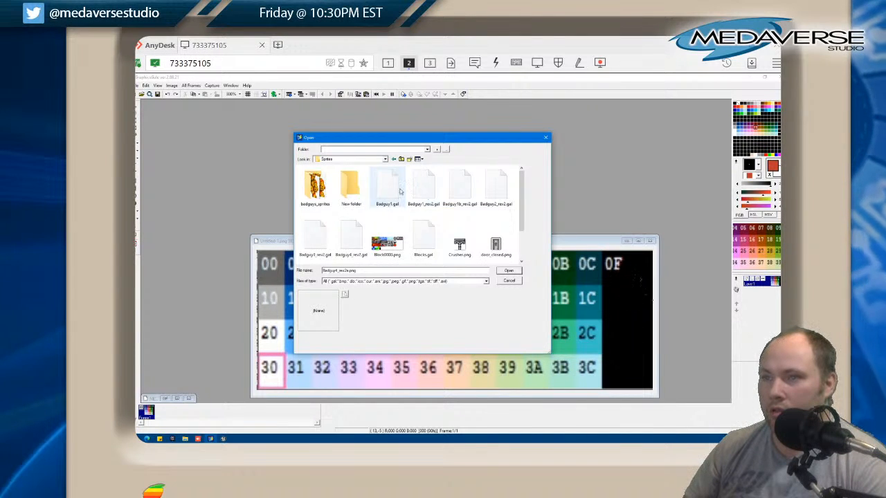
scroll(409, 195, "down", 1)
scroll(408, 196, "up", 1)
scroll(408, 197, "down", 1)
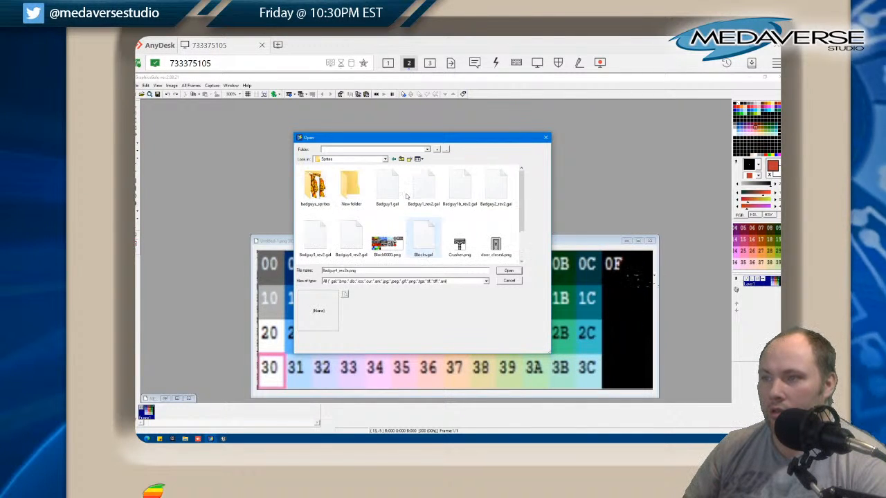
scroll(407, 197, "up", 1)
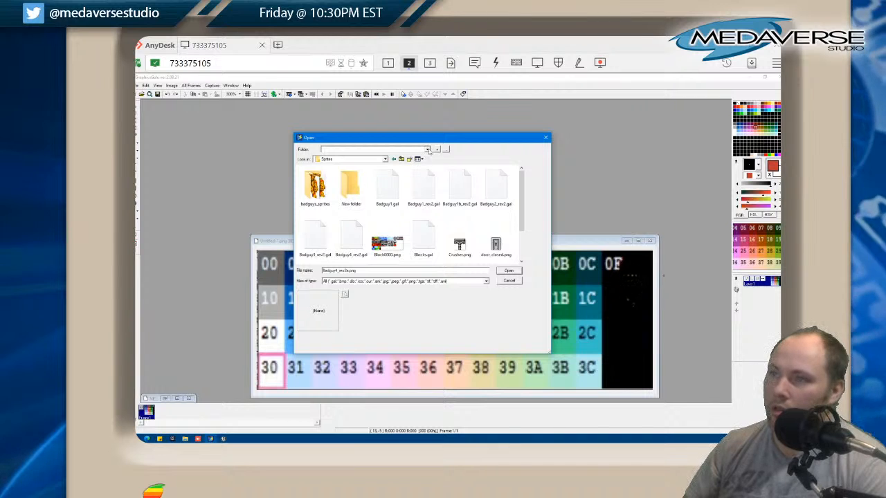
left_click(385, 160)
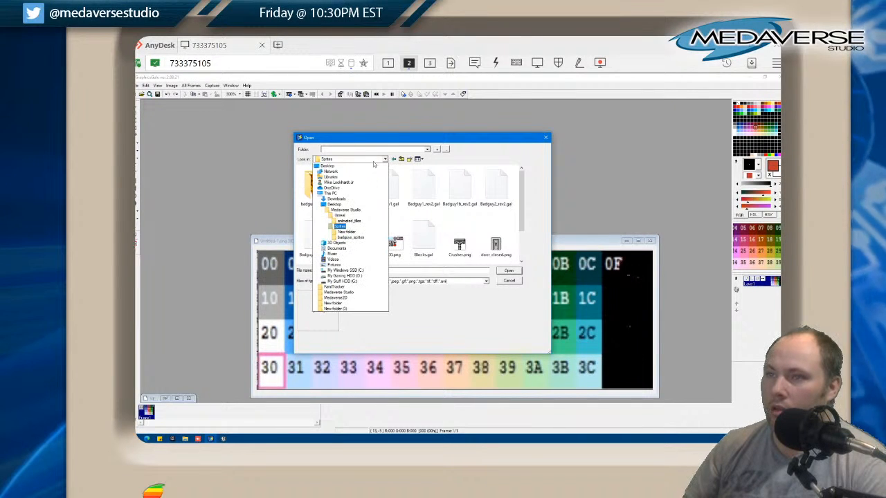
left_click(343, 210)
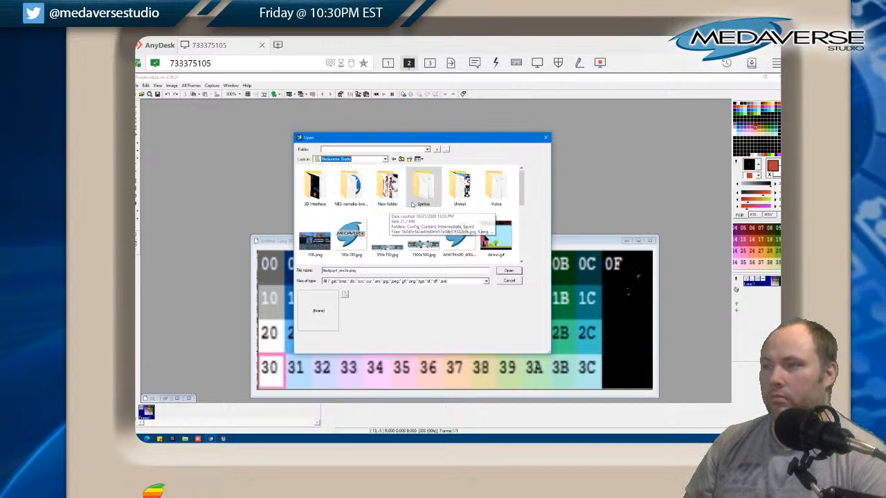
scroll(443, 201, "down", 5)
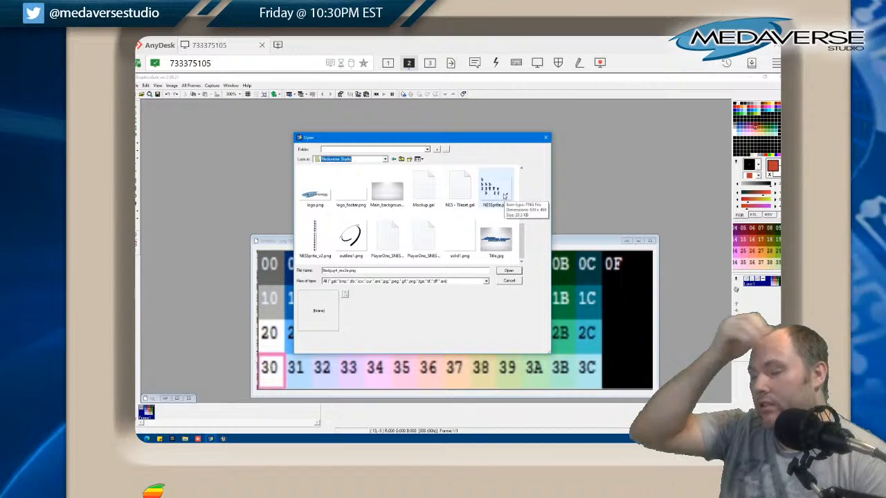
In Unreal, inspect the Hero sprite assets and view the NESSprite texture in the Actors folder
left_click(223, 438)
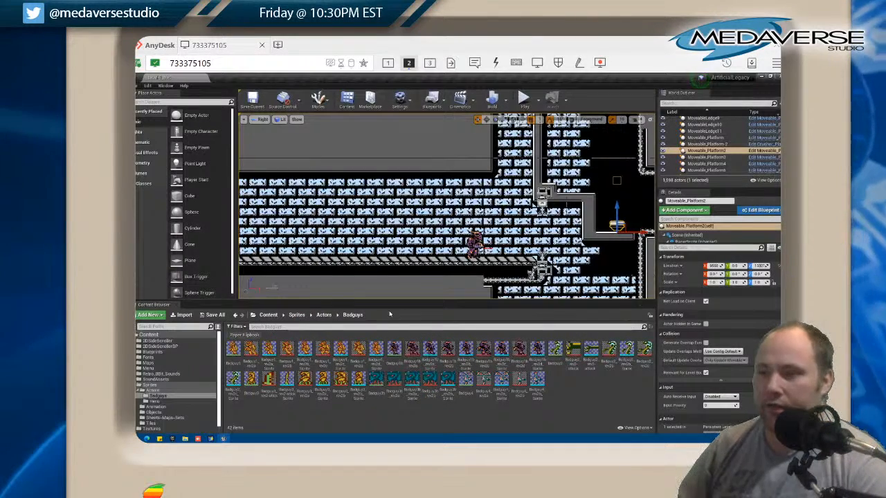
left_click(156, 402)
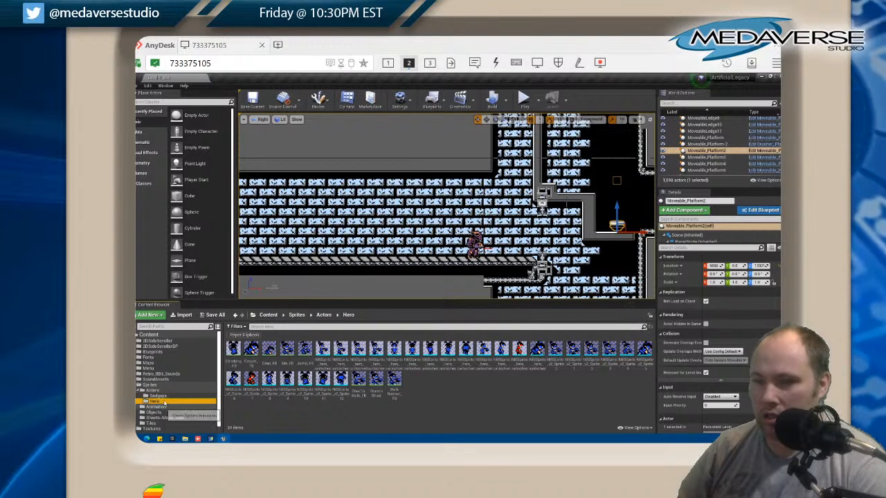
left_click(153, 391)
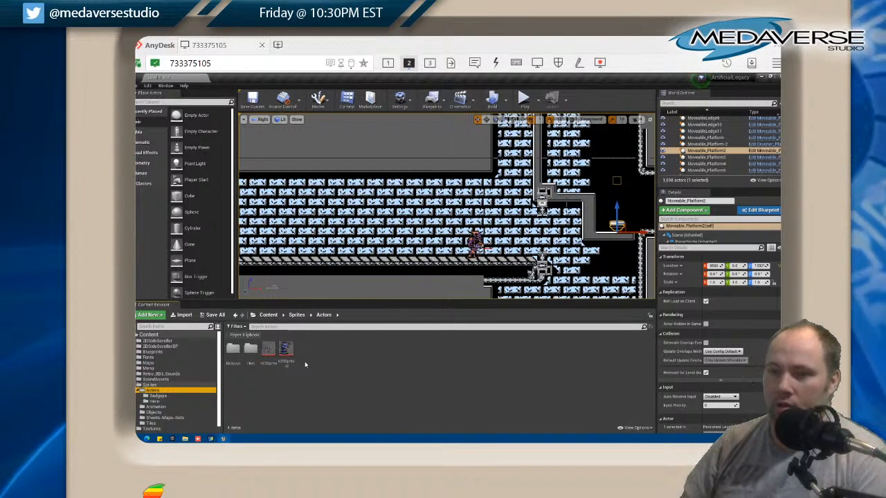
double_click(269, 348)
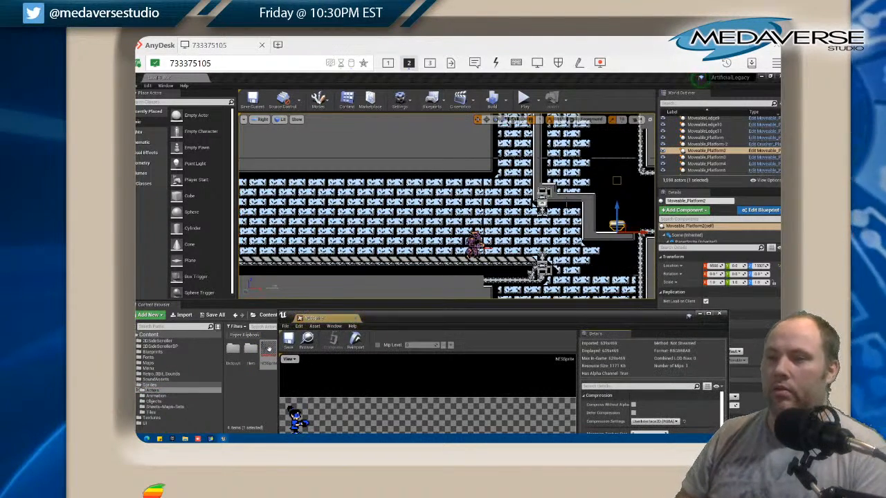
left_click_drag(371, 311, 353, 147)
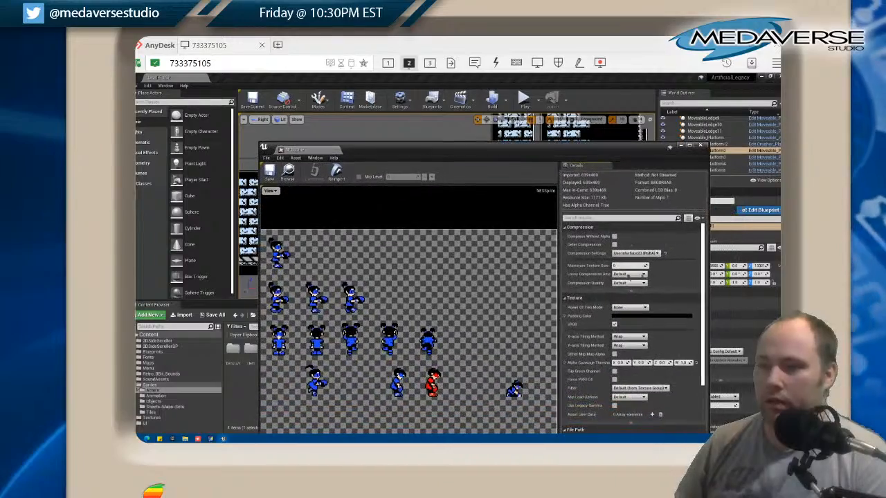
left_click(701, 147)
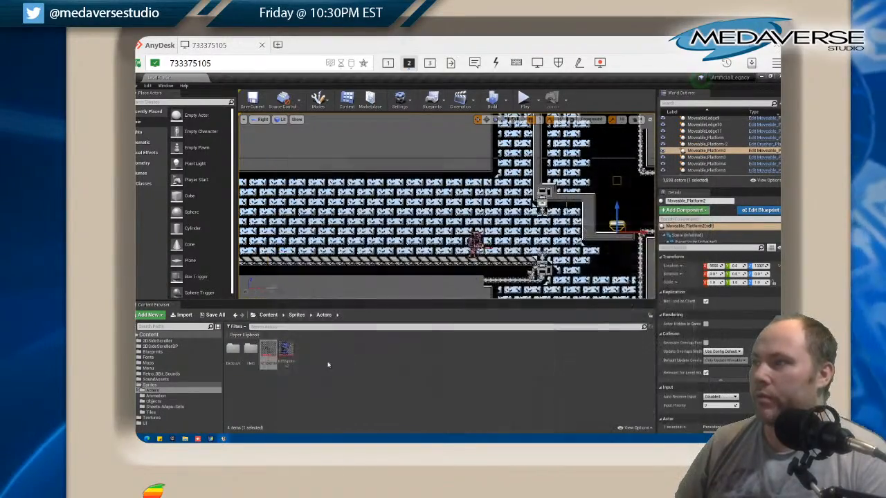
View the NESSprite_v2 texture and check the folder of its source file without replacing it
double_click(288, 353)
left_click_drag(457, 146, 492, 82)
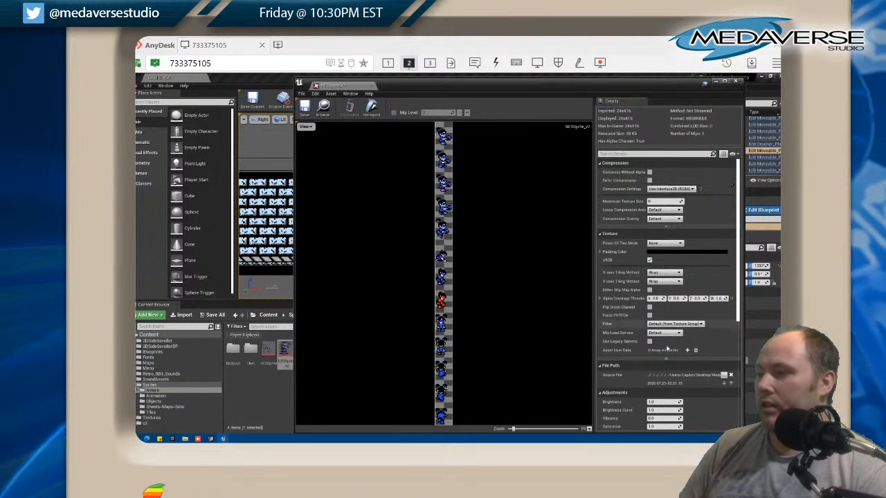
left_click(724, 376)
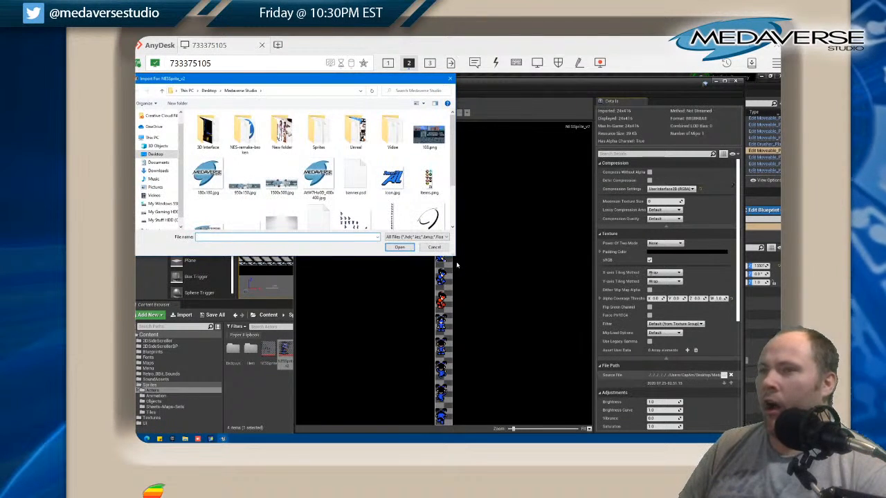
scroll(385, 214, "down", 3)
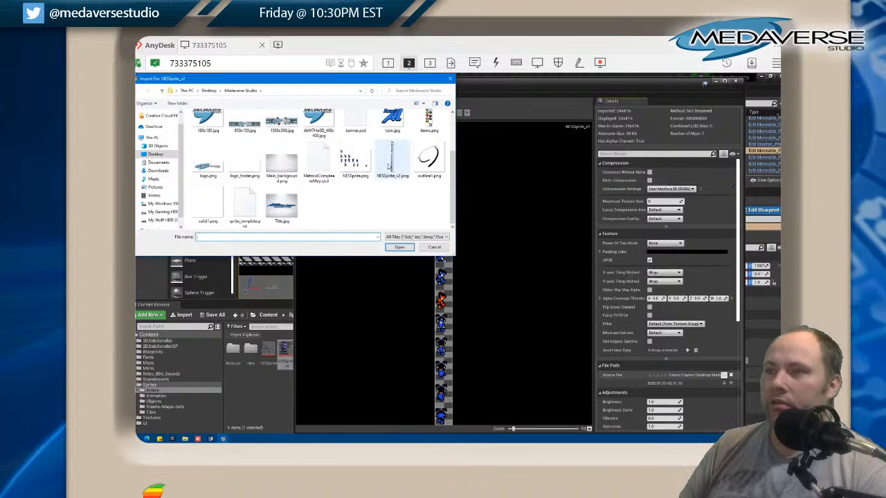
left_click(434, 247)
left_click(736, 81)
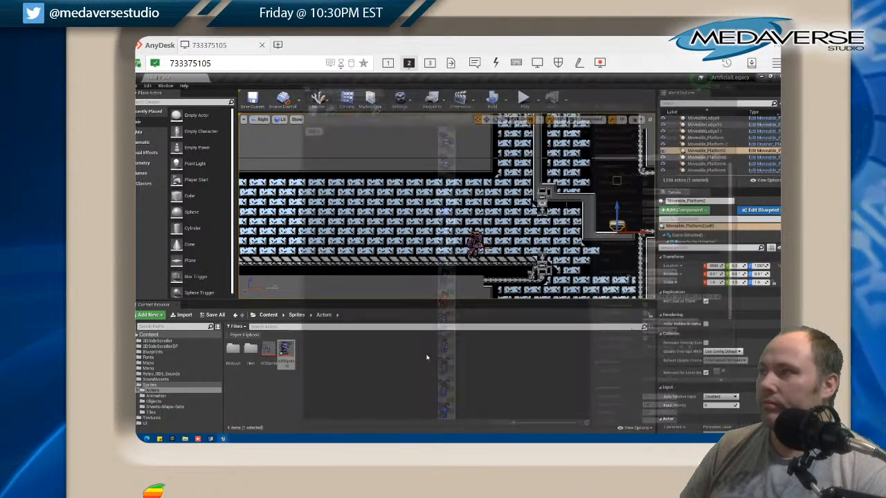
Open NESSprite_v2.png in GraphicsGale, enlarge its window and set the magnification to 900%
left_click(211, 439)
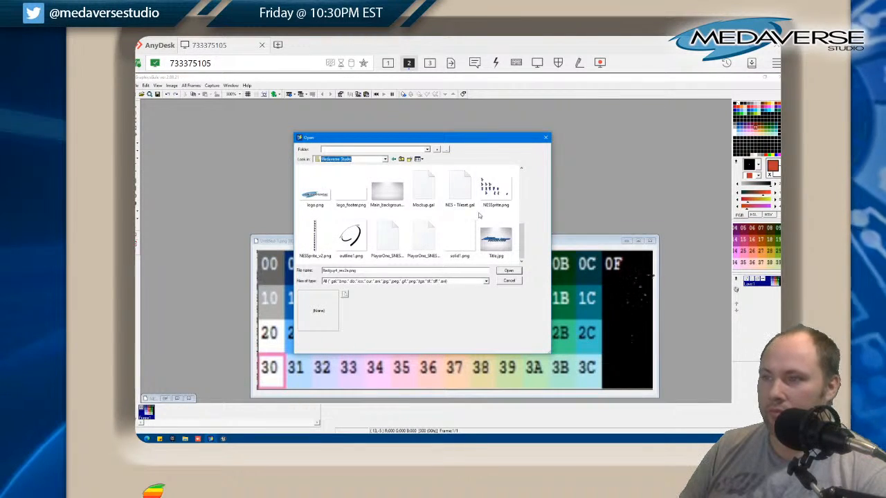
double_click(316, 239)
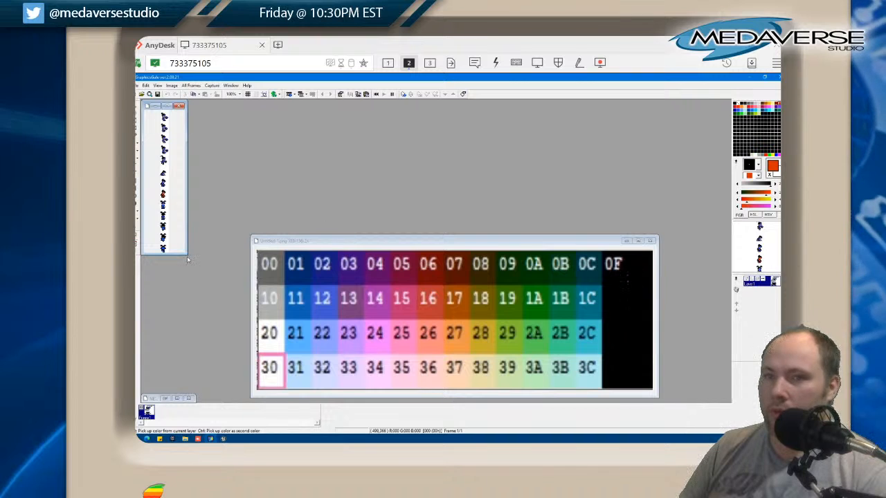
left_click_drag(186, 255, 290, 395)
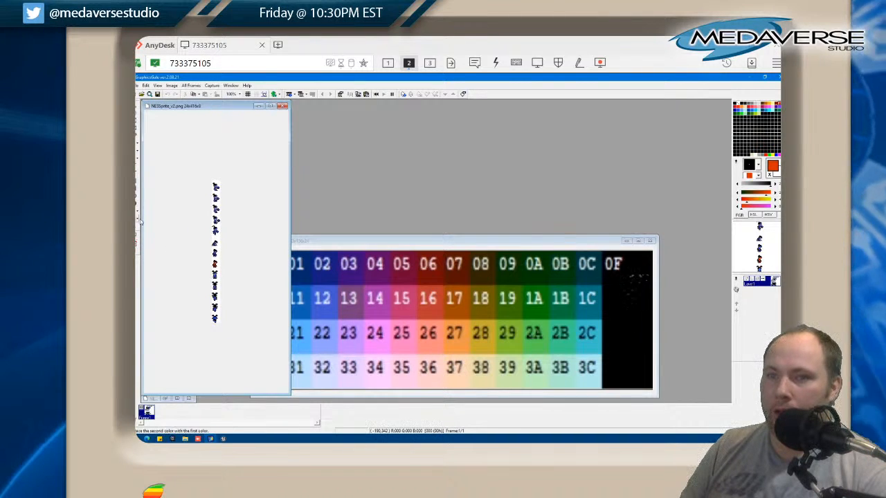
left_click(240, 94)
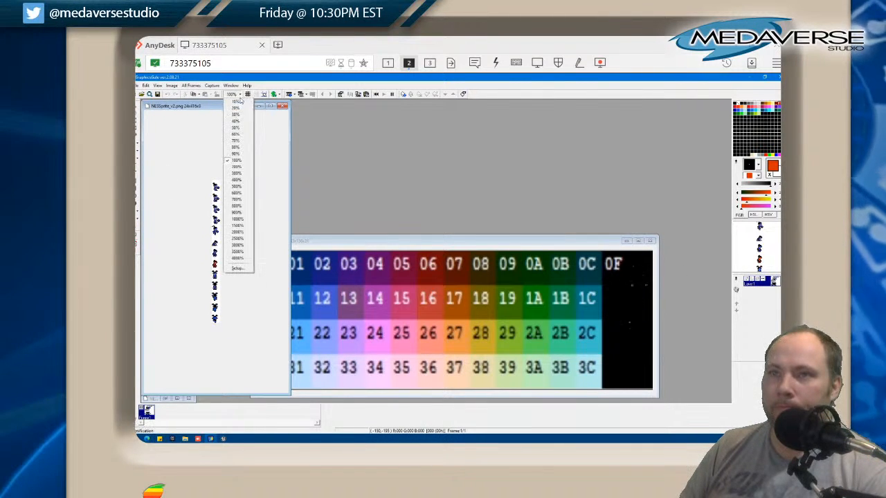
left_click(238, 212)
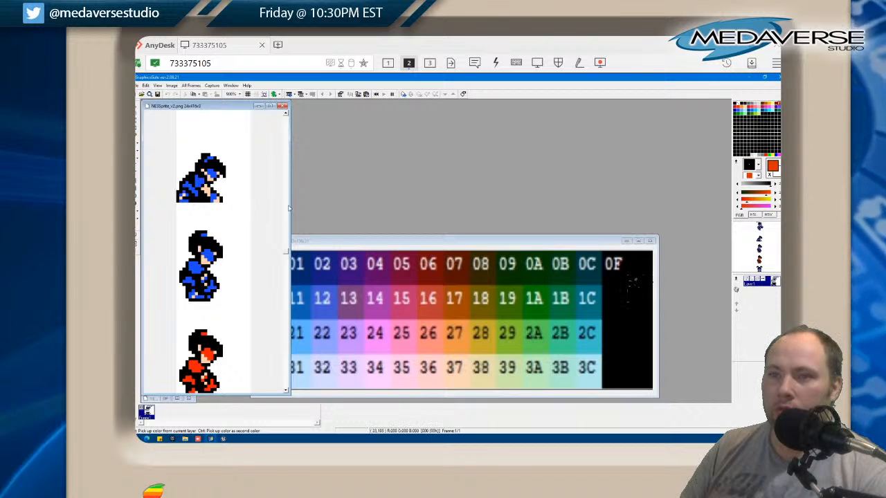
Review the hero poses on the sprite sheet and move the NES palette image clear of it
scroll(249, 173, "up", 5)
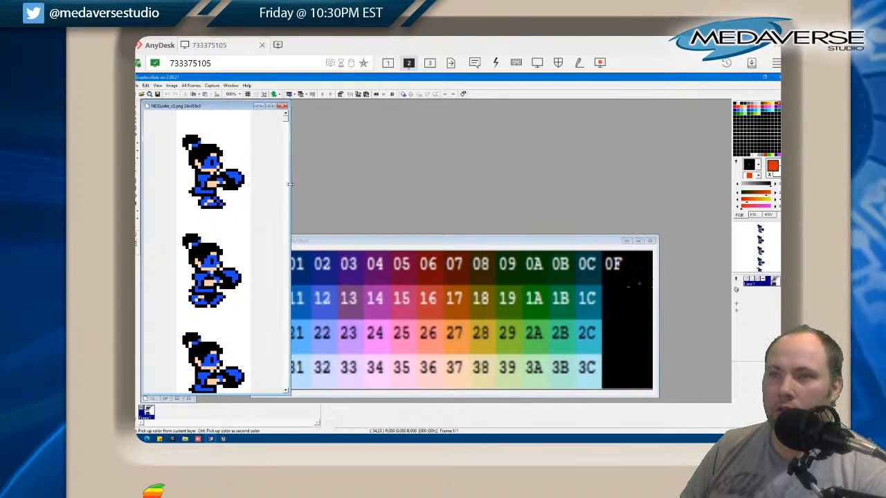
scroll(260, 180, "down", 10)
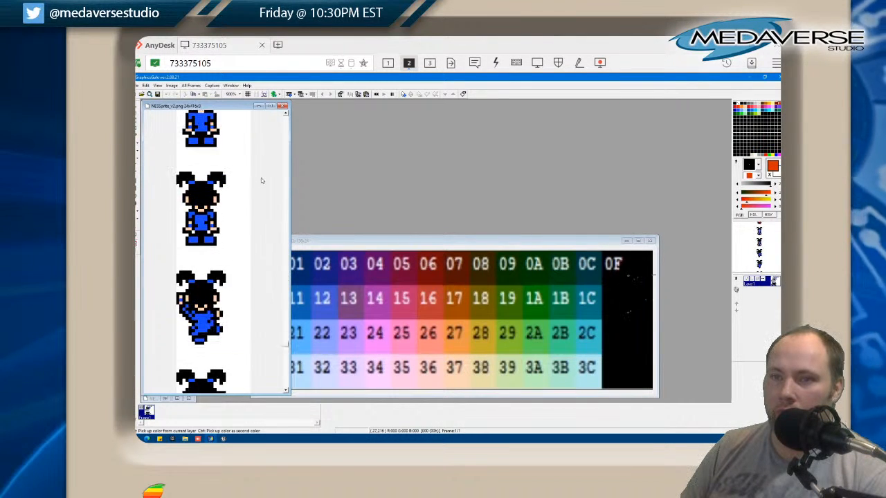
scroll(261, 178, "up", 10)
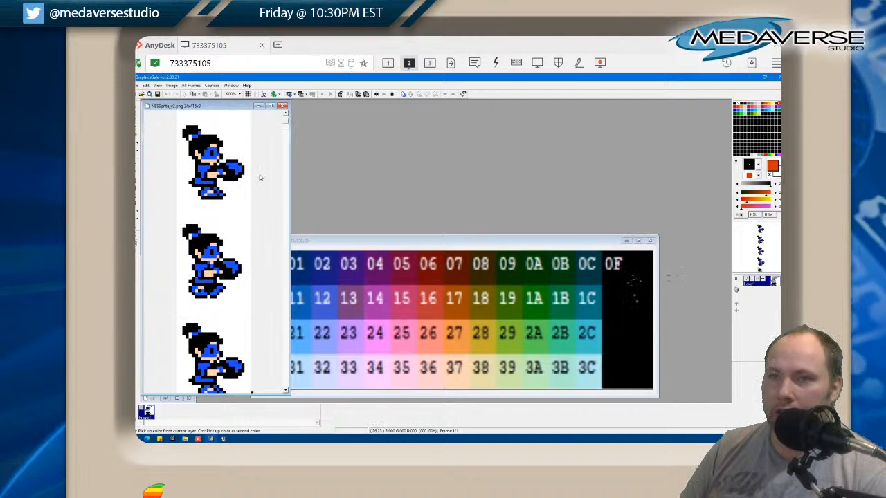
left_click_drag(308, 241, 374, 187)
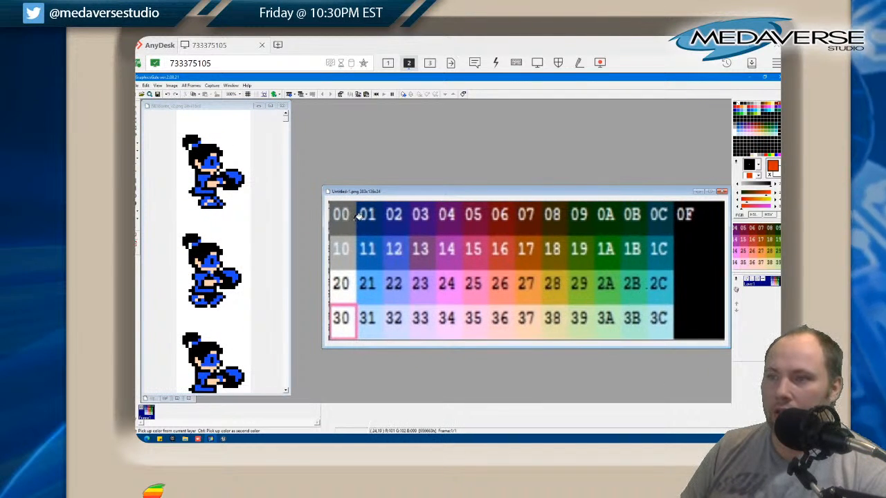
Load the NES palette from its file into NESSprite_v2.png, taking over all of its colours
left_click(212, 107)
right_click(761, 156)
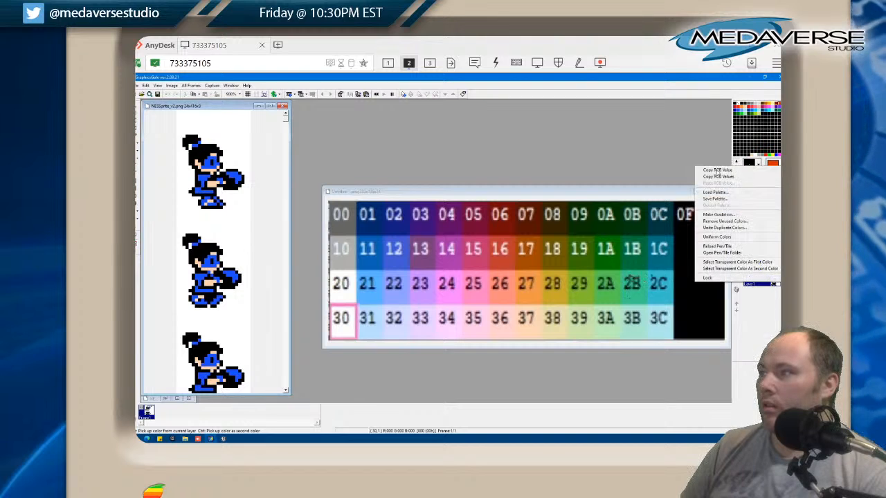
left_click(706, 192)
left_click(387, 306)
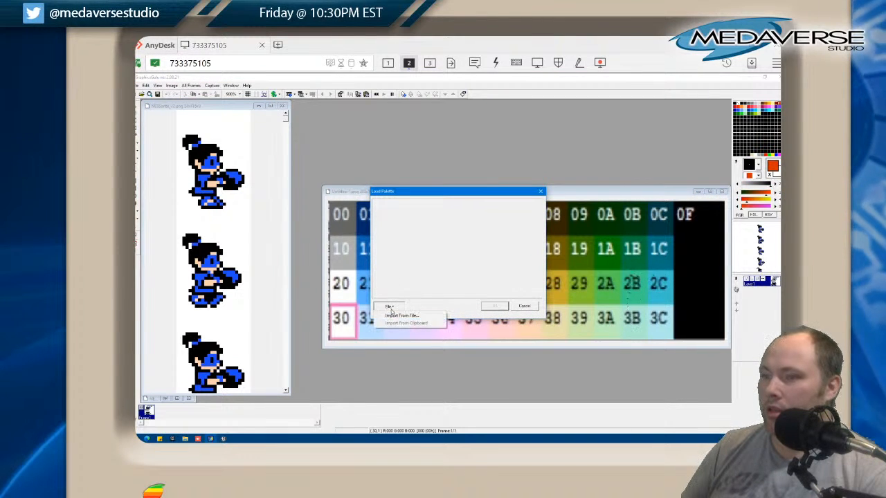
left_click(396, 317)
double_click(458, 286)
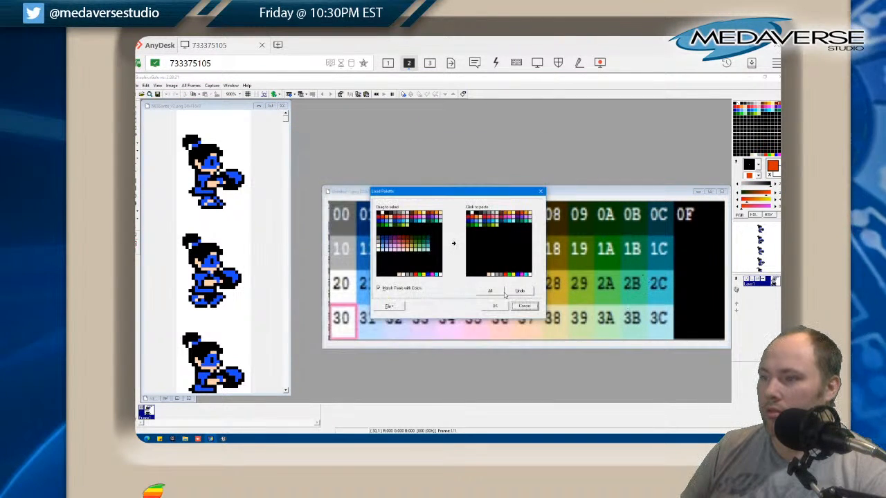
left_click(495, 291)
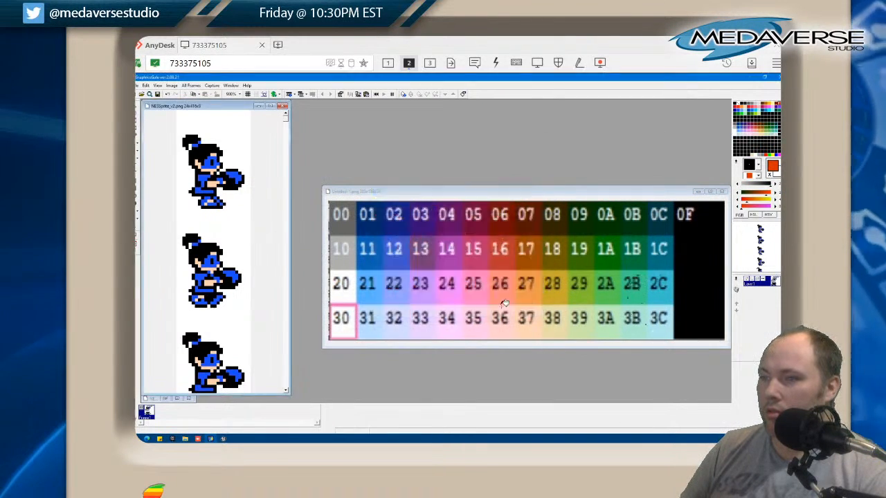
Try NES blue 11 as the fill colour on the hero sheet and undo the fill of the background
left_click(371, 221)
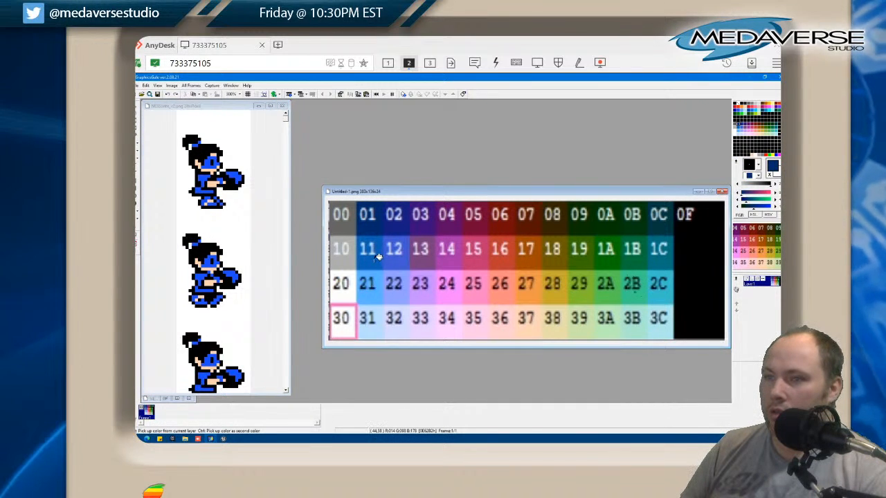
left_click(369, 254)
left_click(248, 224)
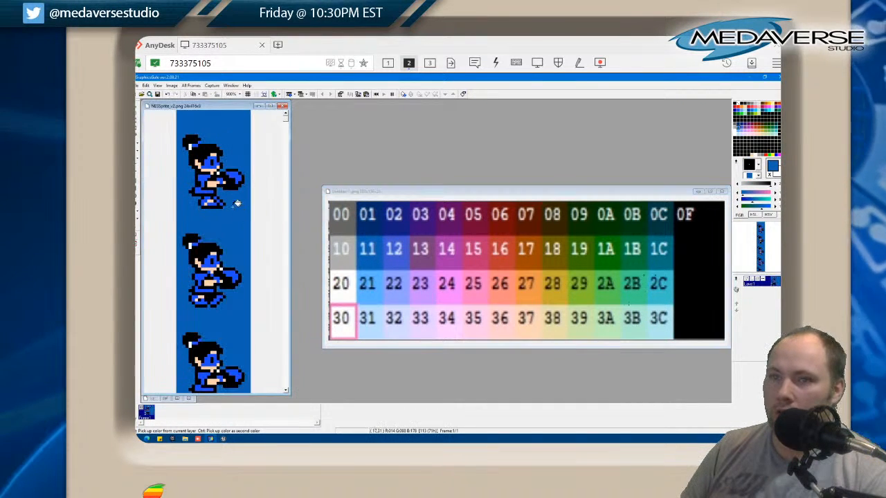
key("ctrl+z")
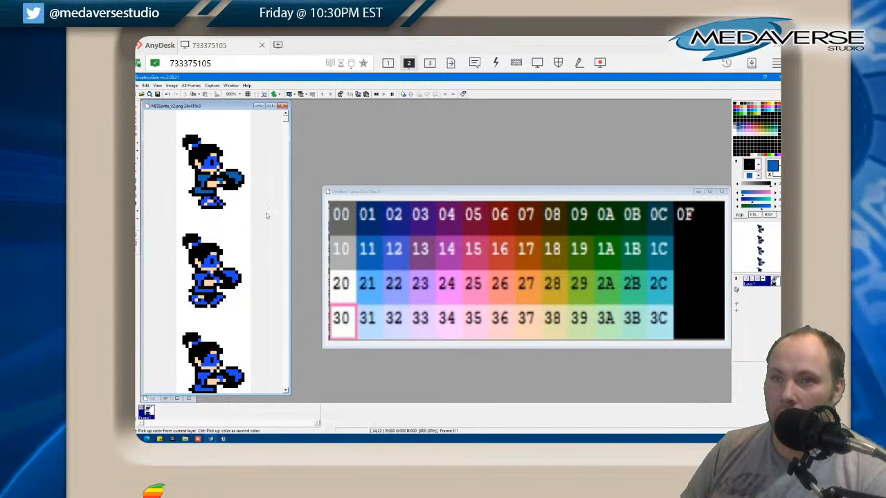
Sample light blue 21 from the NES palette image and fill the blue areas of the side-view walking poses with it
left_click(360, 256)
left_click(207, 186)
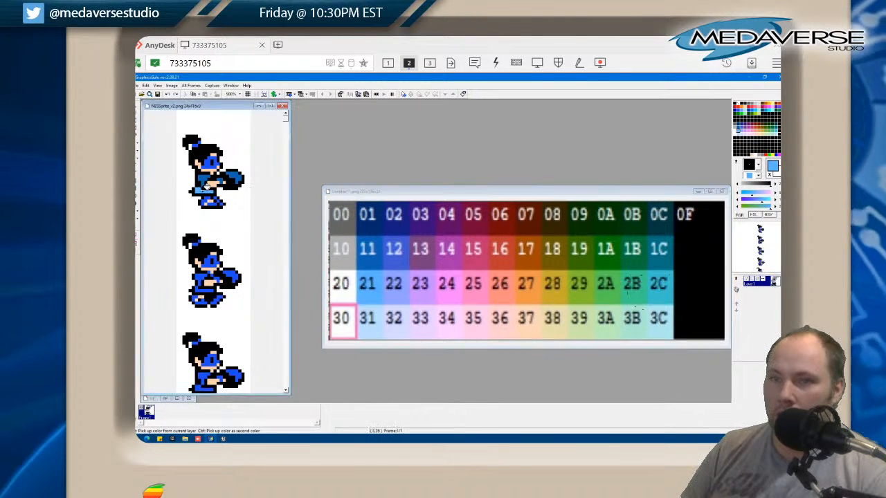
left_click(236, 171)
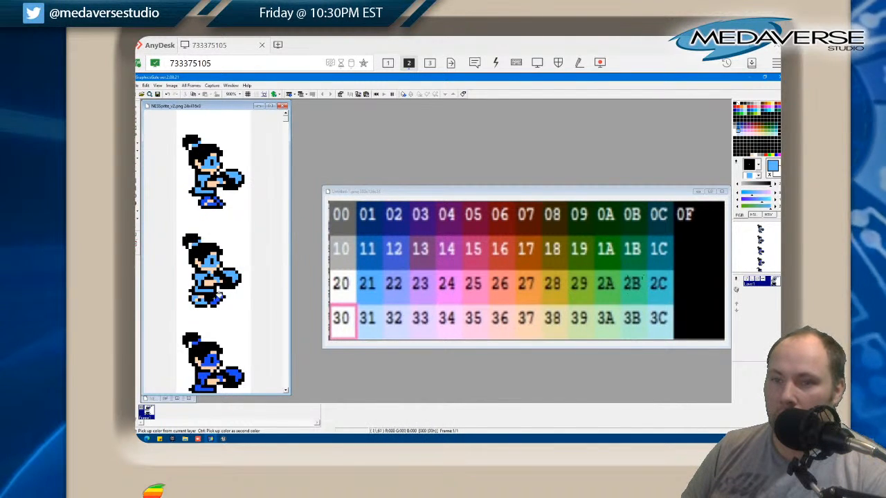
scroll(236, 285, "down", 3)
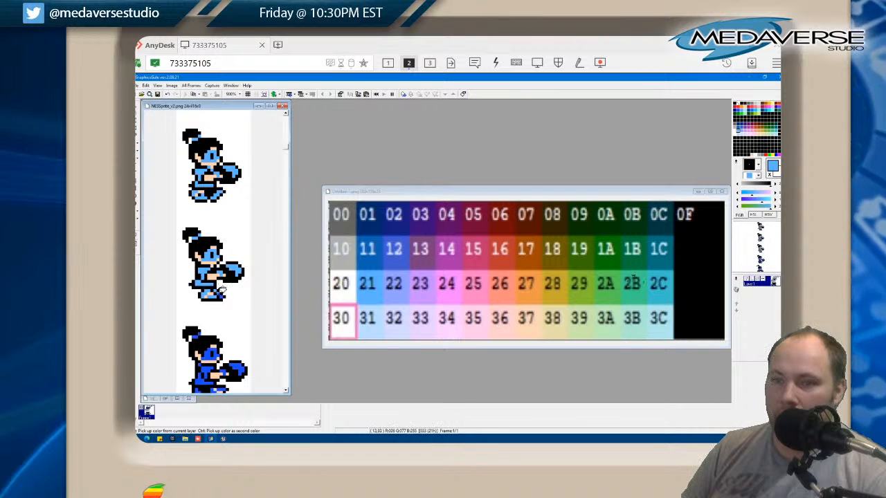
scroll(221, 269, "down", 1)
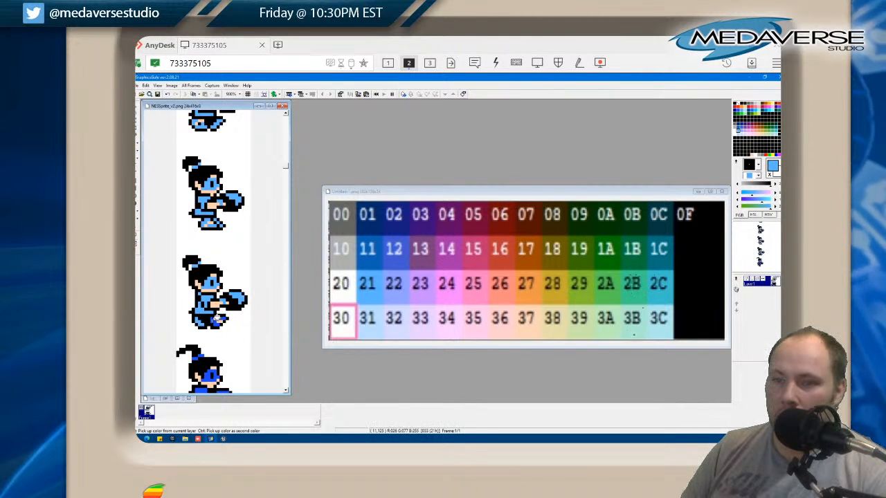
Fill the blue clothing of the jumping, crouching and kneeling hero poses with light blue 21
scroll(213, 304, "down", 2)
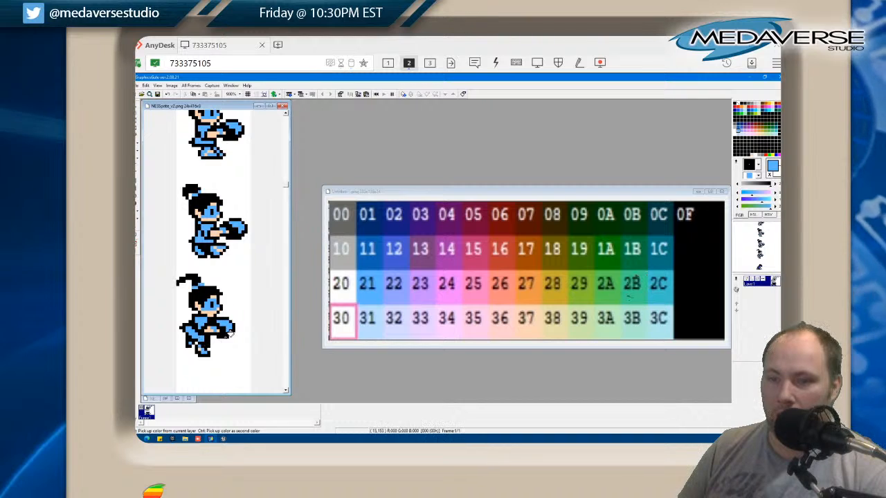
scroll(208, 339, "down", 3)
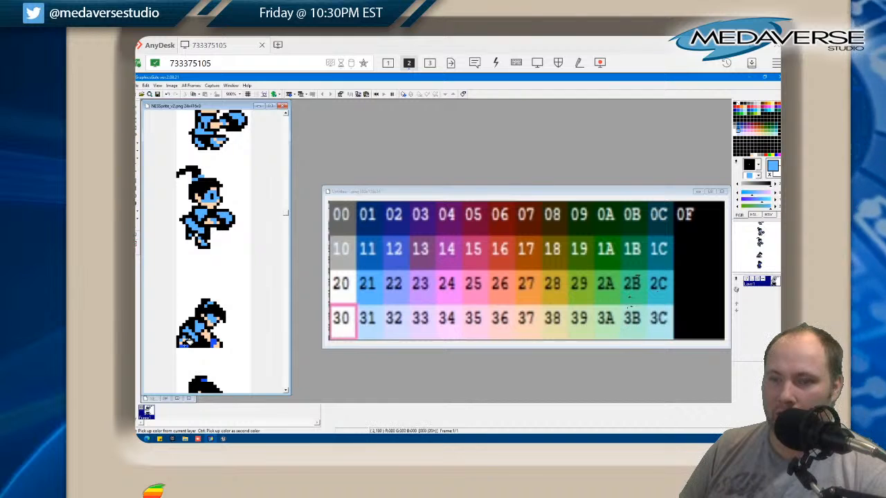
scroll(220, 339, "down", 3)
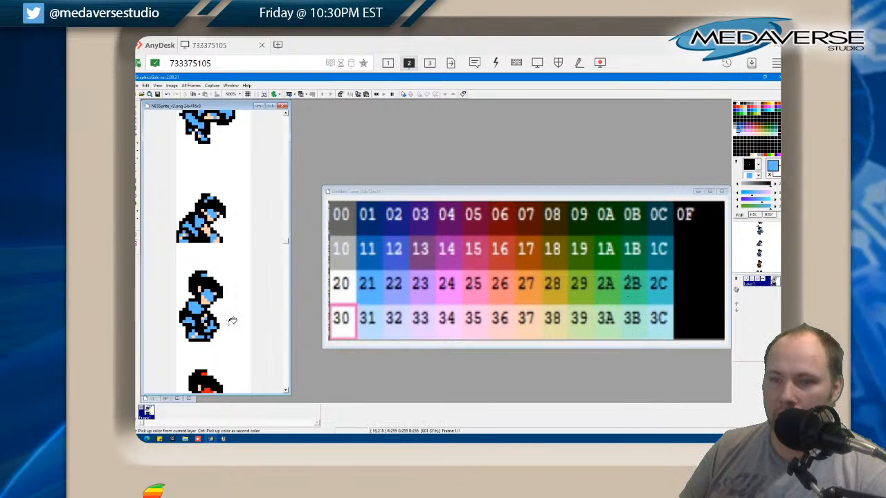
Skip the red pose and fill the blue areas of the two standing pigtail poses with light blue 21
scroll(230, 318, "down", 3)
scroll(208, 291, "down", 4)
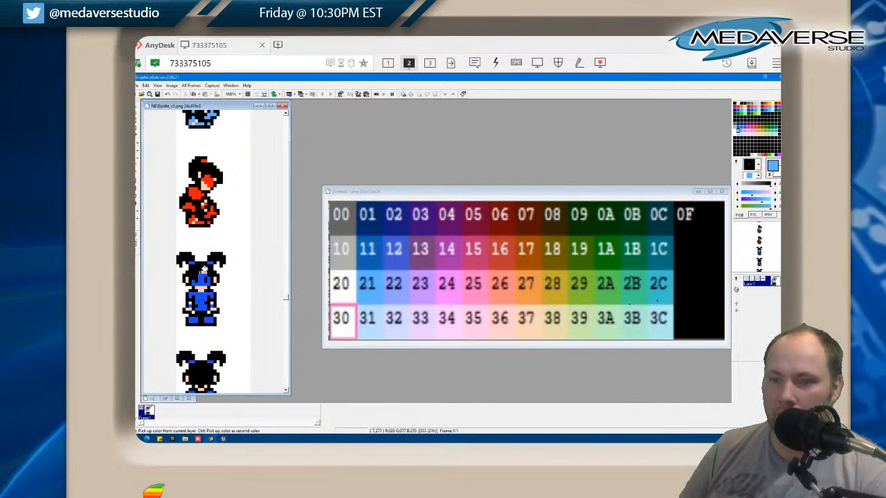
left_click(203, 279)
left_click(192, 264)
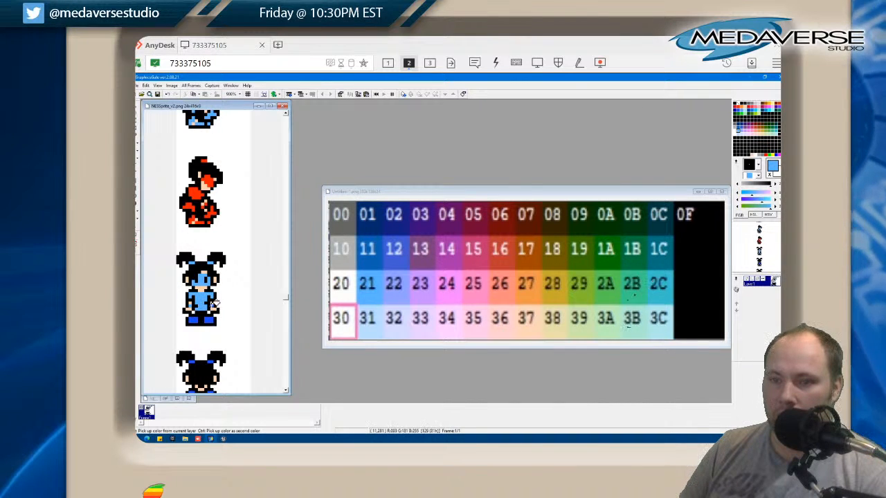
scroll(202, 345, "down", 1)
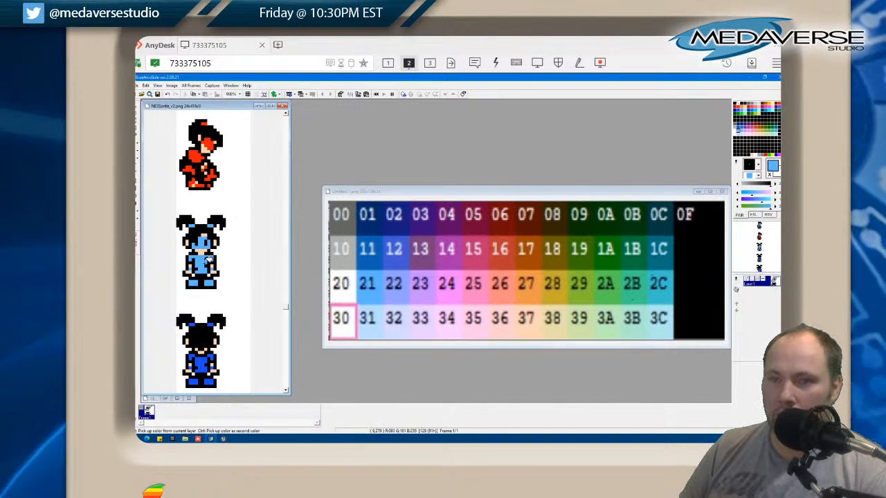
scroll(209, 260, "down", 2)
left_click(203, 288)
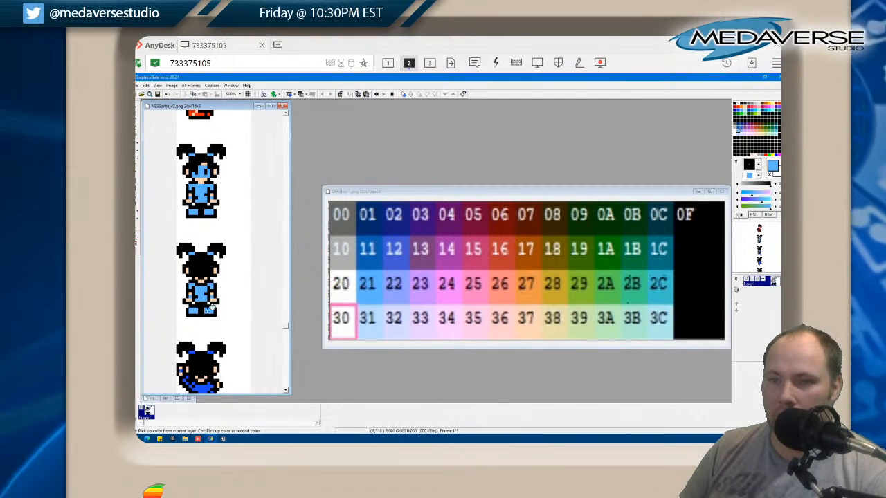
Fill the blue areas of the two raised-arm poses and the last pose on the sheet with light blue 21
scroll(212, 309, "down", 1)
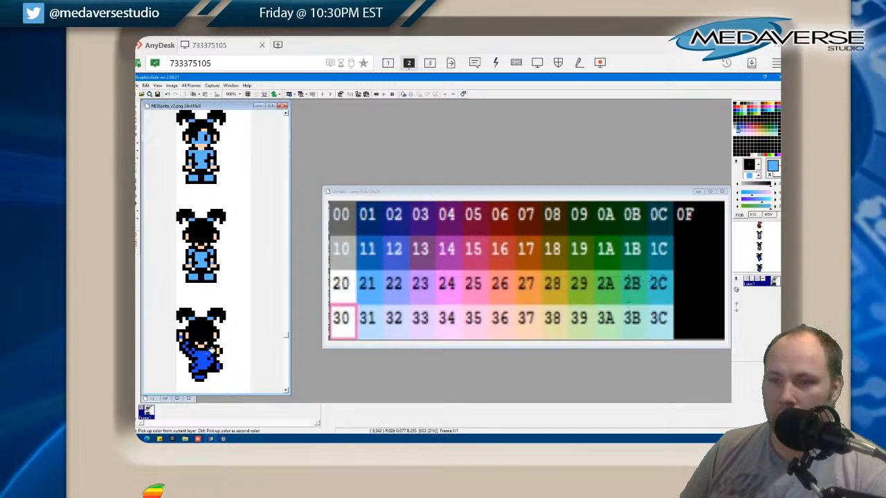
left_click(207, 359)
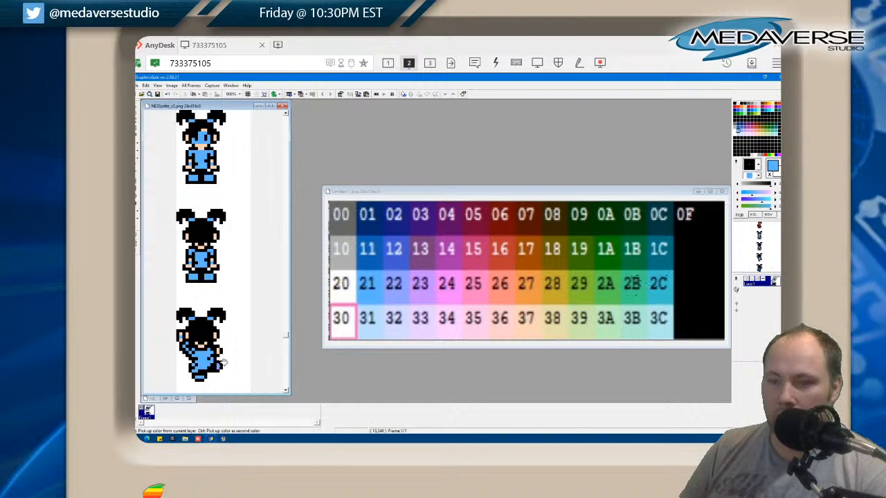
scroll(211, 335, "down", 2)
left_click(197, 315)
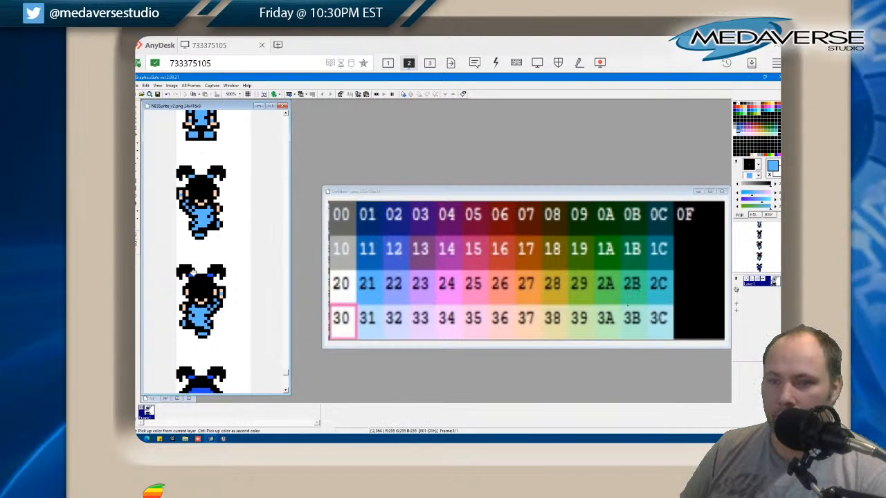
scroll(218, 290, "down", 1)
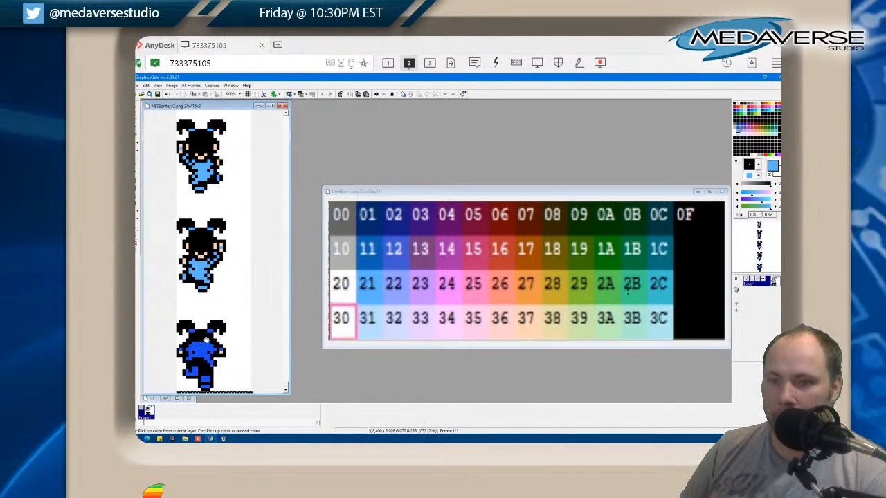
left_click(220, 351)
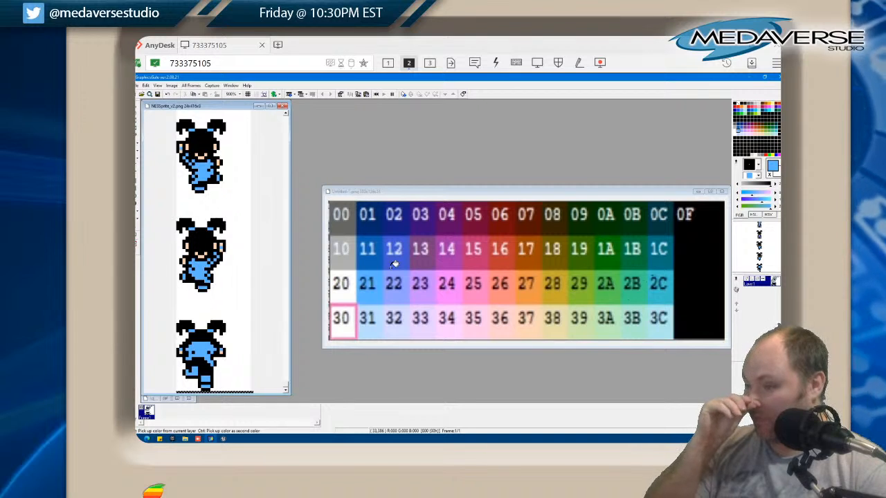
Sample skin tone 37 and fill the skin areas of the pigtail poses, undoing the accidental fill of the black hair
left_click(525, 323)
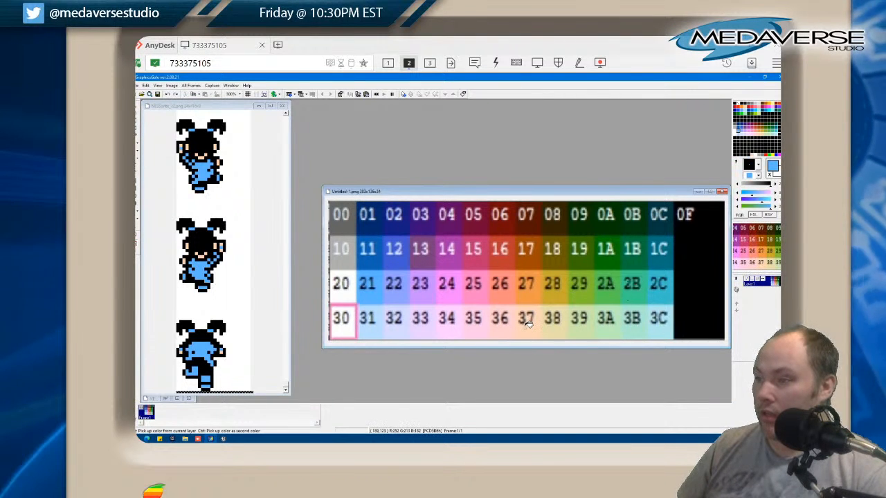
left_click(228, 348)
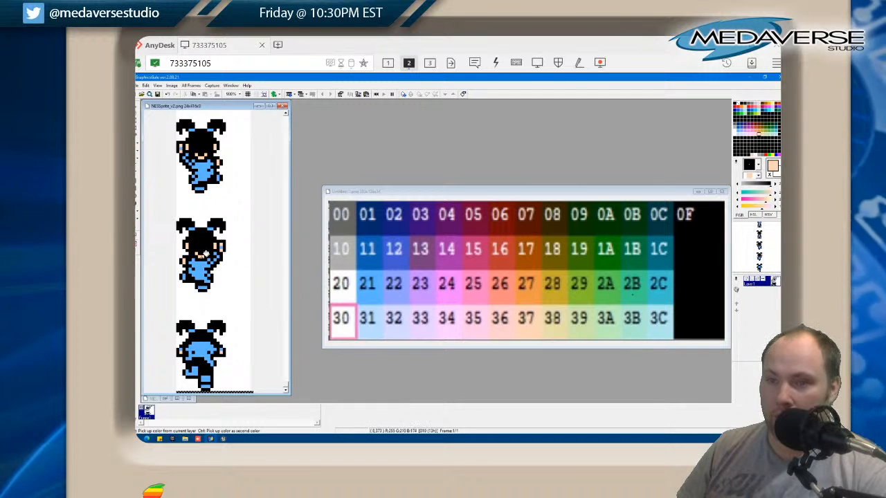
left_click(203, 239)
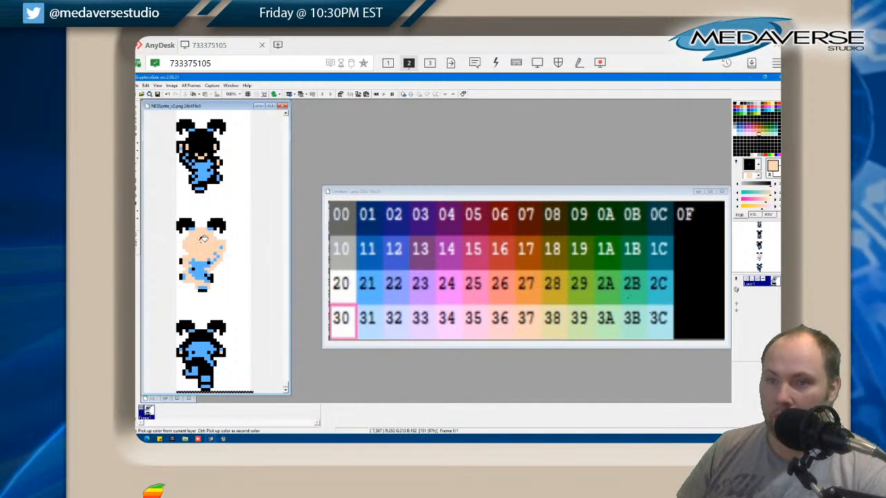
key("ctrl+z")
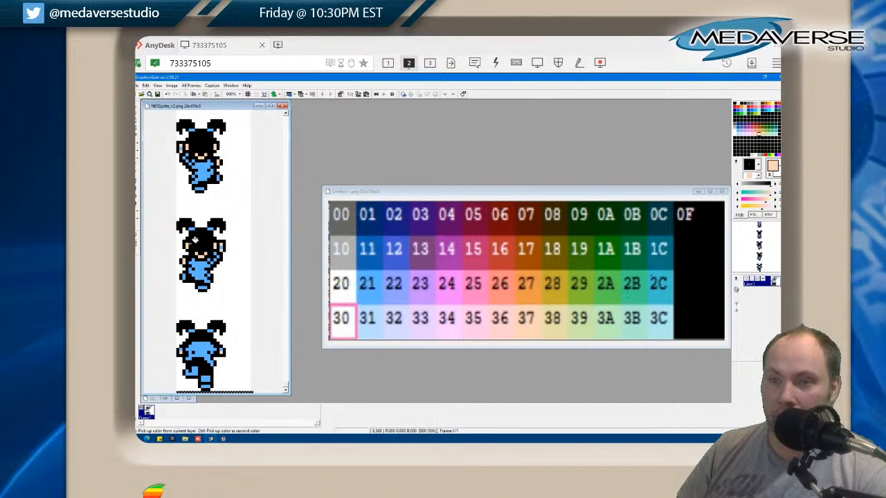
scroll(197, 246, "down", 5)
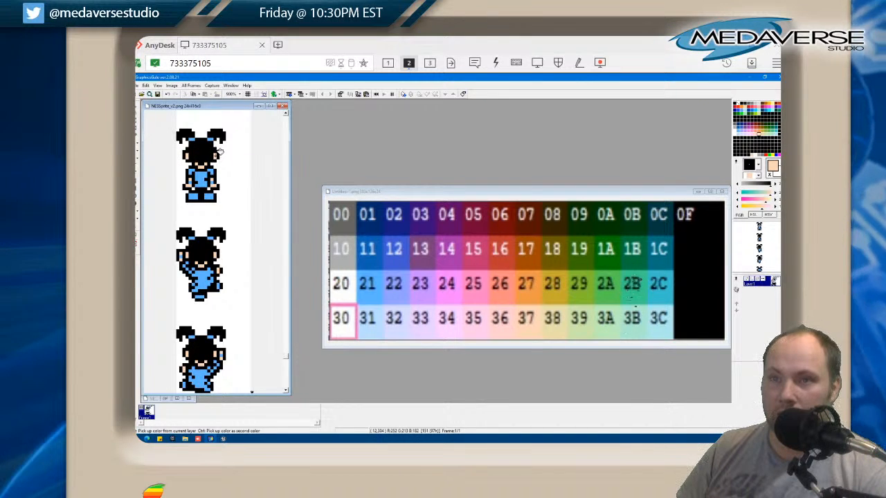
scroll(237, 185, "up", 2)
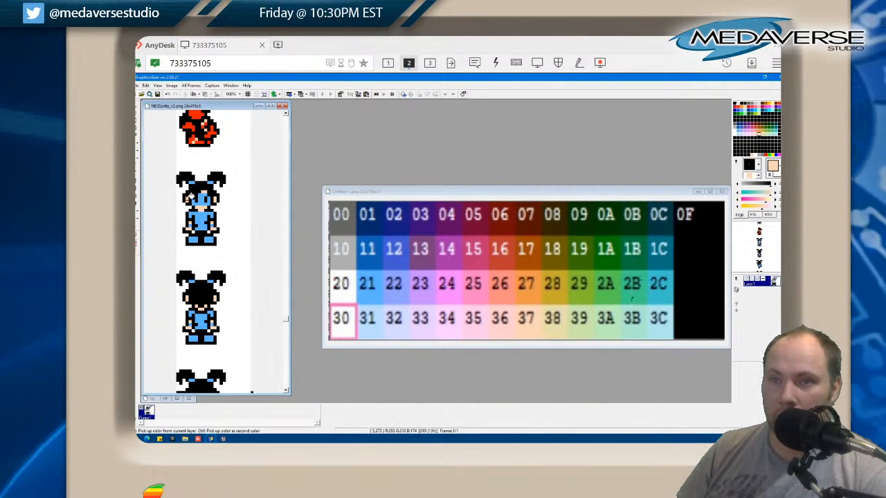
Fill the skin areas of the kneeling, crouching and jumping hero poses with skin tone 37
scroll(234, 210, "up", 3)
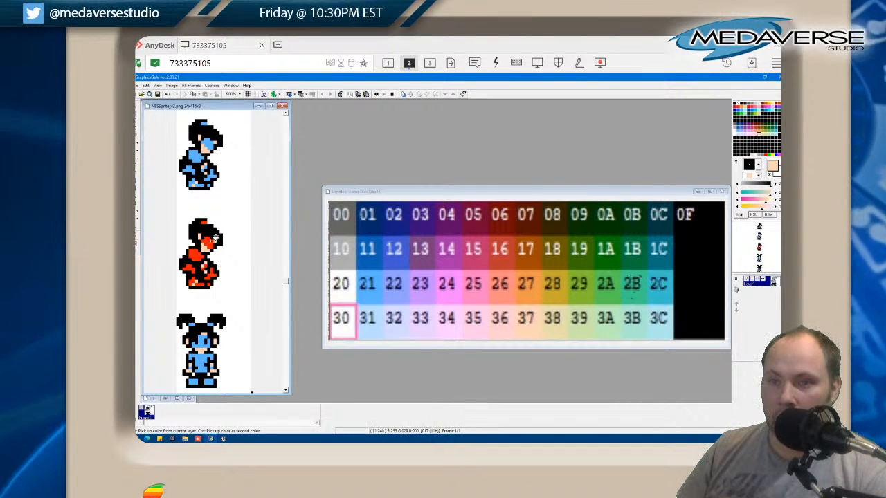
scroll(203, 231, "up", 3)
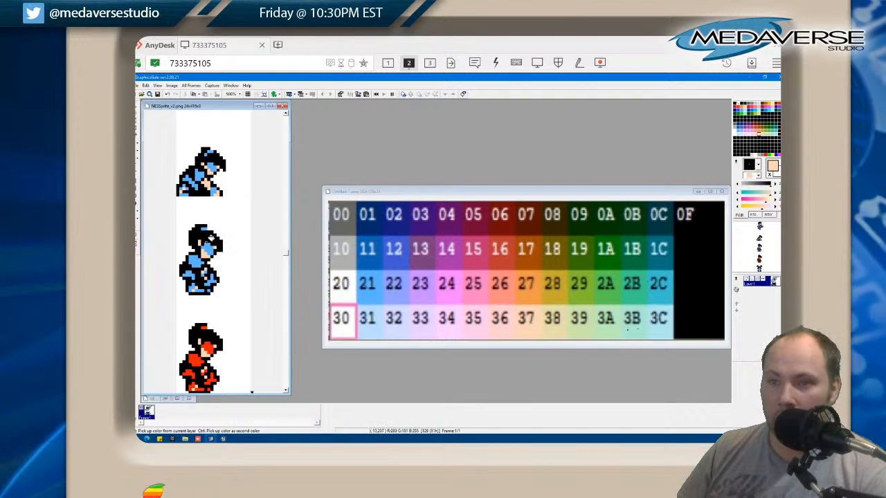
scroll(214, 237, "up", 1)
scroll(216, 234, "up", 1)
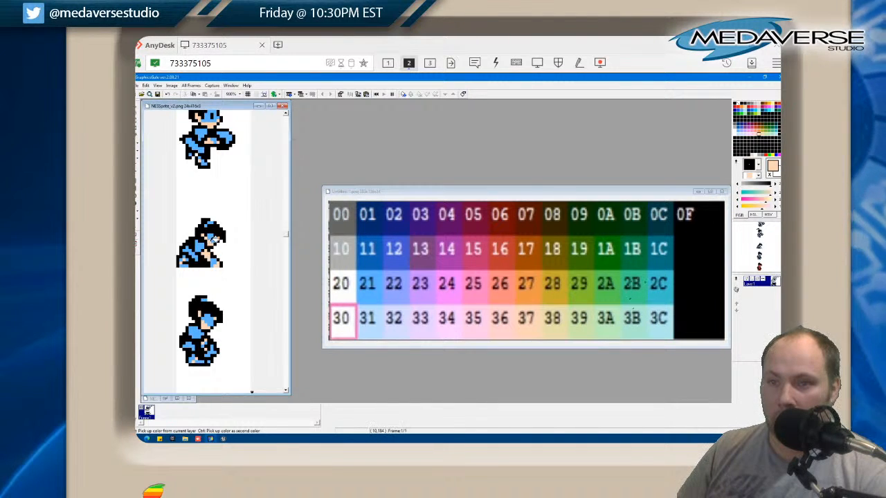
scroll(247, 256, "up", 1)
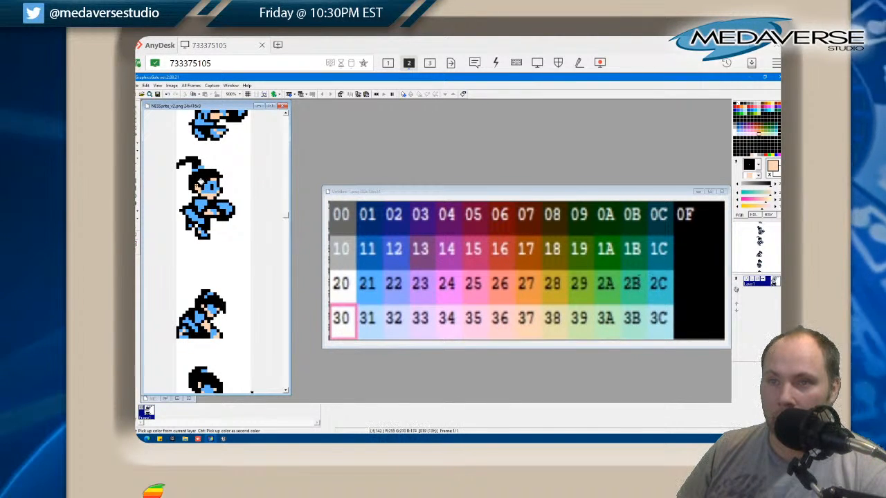
Fill the skin areas of the upper hero poses with skin tone 37 and the topmost pose's royal blue shoes with light blue 21
scroll(223, 192, "up", 3)
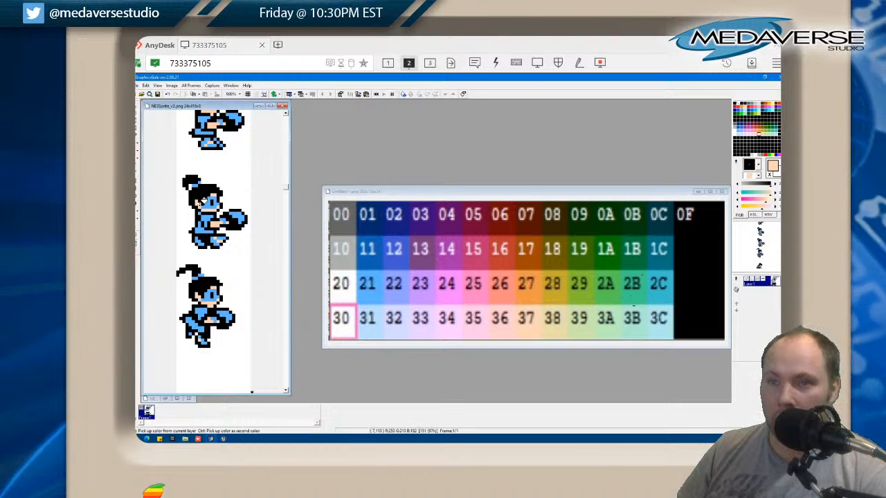
scroll(223, 202, "up", 1)
scroll(224, 205, "up", 1)
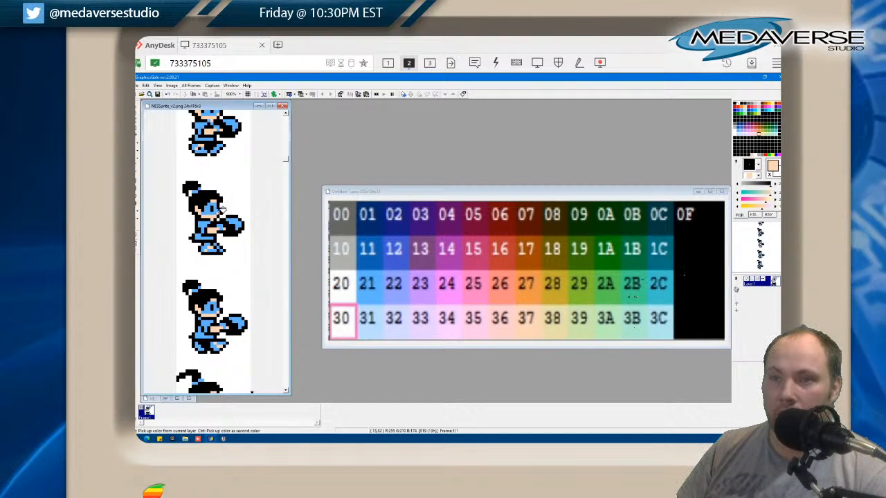
scroll(211, 214, "up", 3)
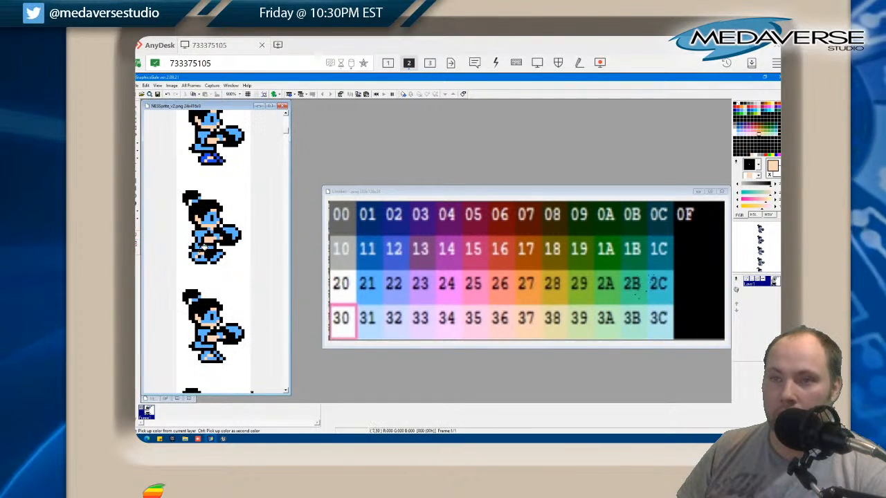
scroll(206, 242, "down", 1)
scroll(207, 318, "down", 2)
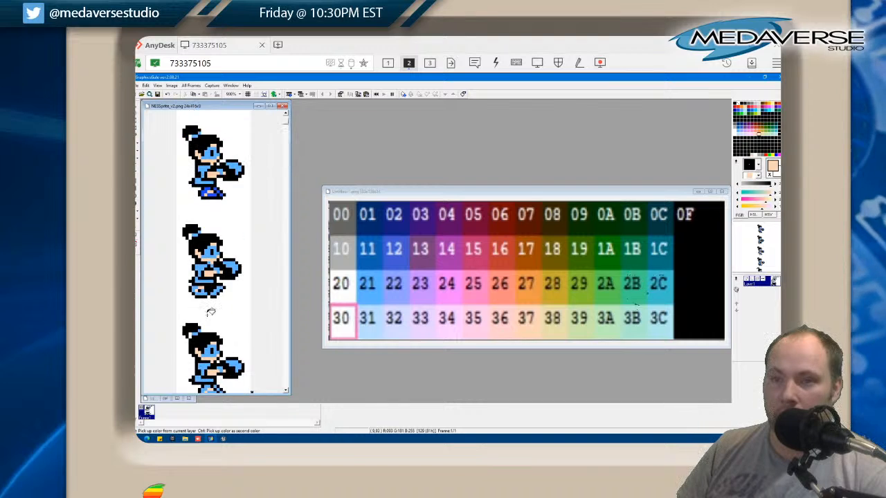
scroll(200, 300, "up", 1)
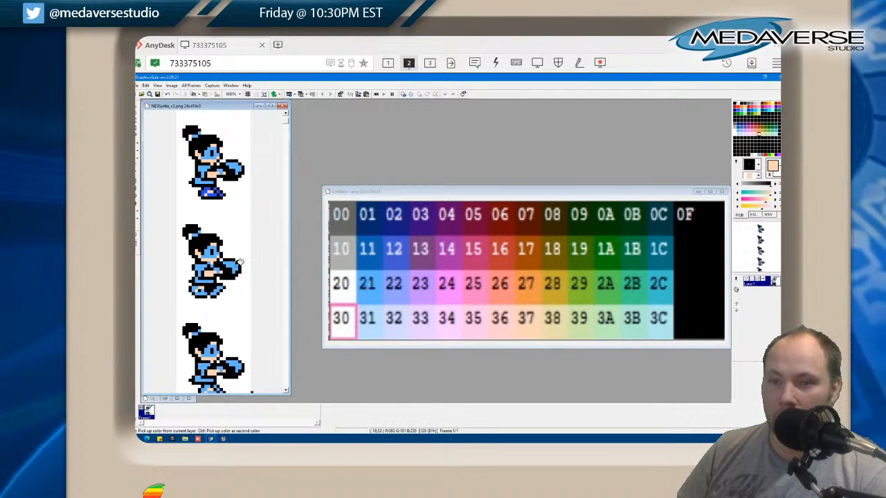
scroll(219, 235, "up", 1)
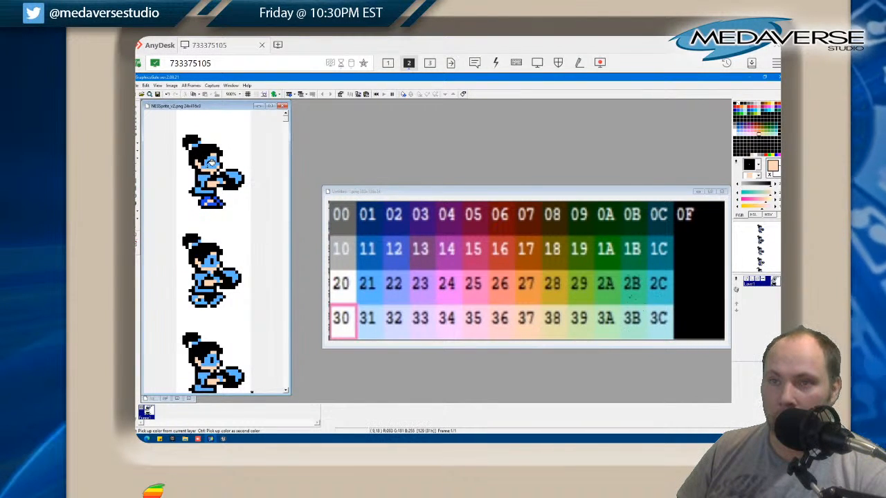
left_click(211, 165)
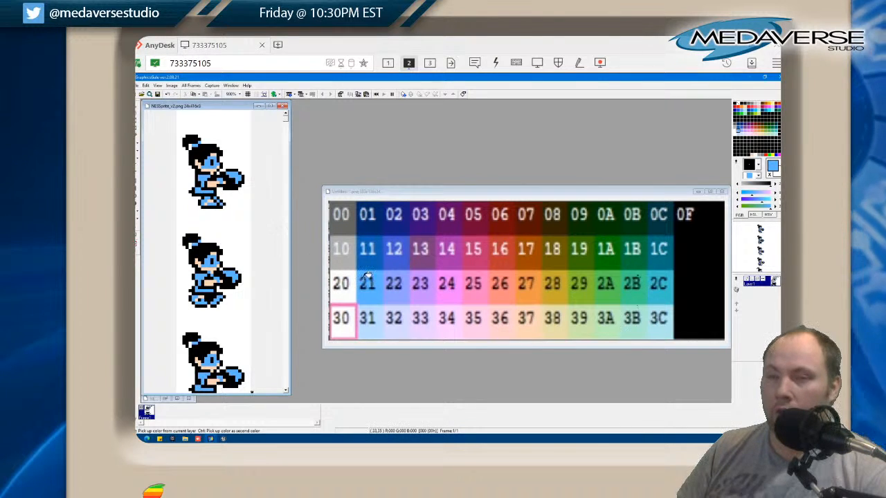
Sample dark blue 01 and fill the black areas of the topmost hero pose with it, undoing the accidental light blue fill
left_click(376, 230)
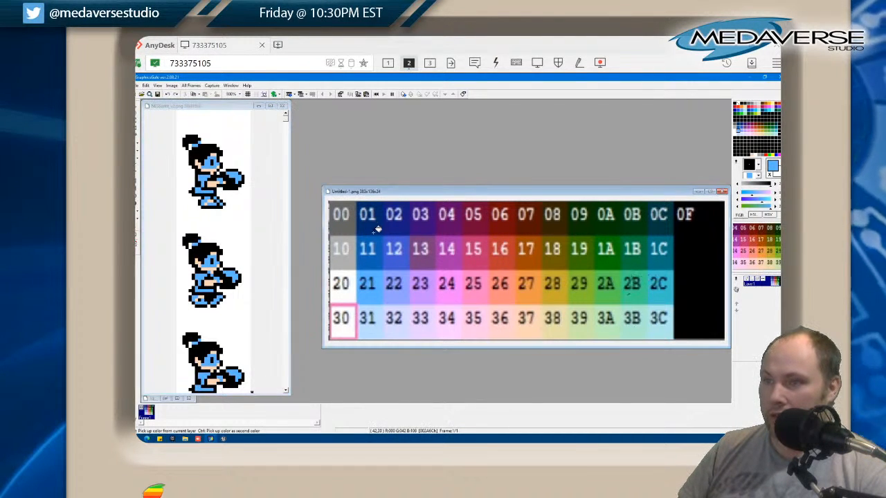
left_click(230, 183)
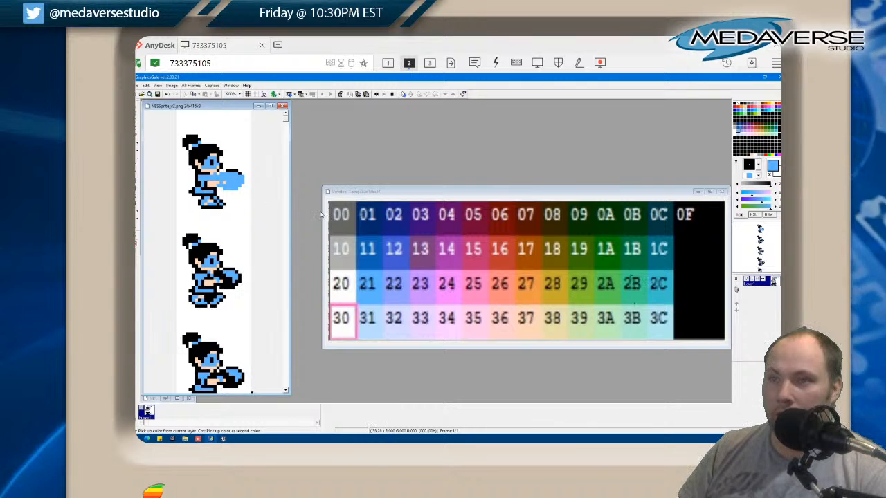
left_click(376, 225)
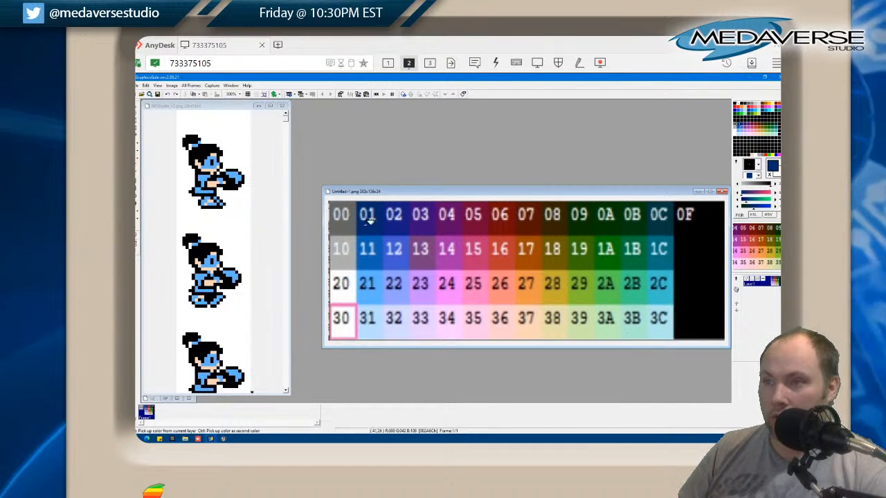
left_click(238, 182)
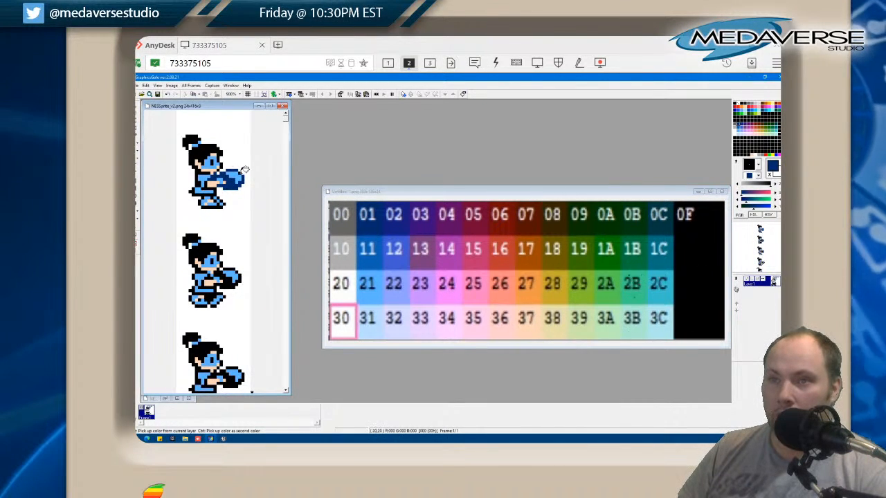
left_click(206, 167)
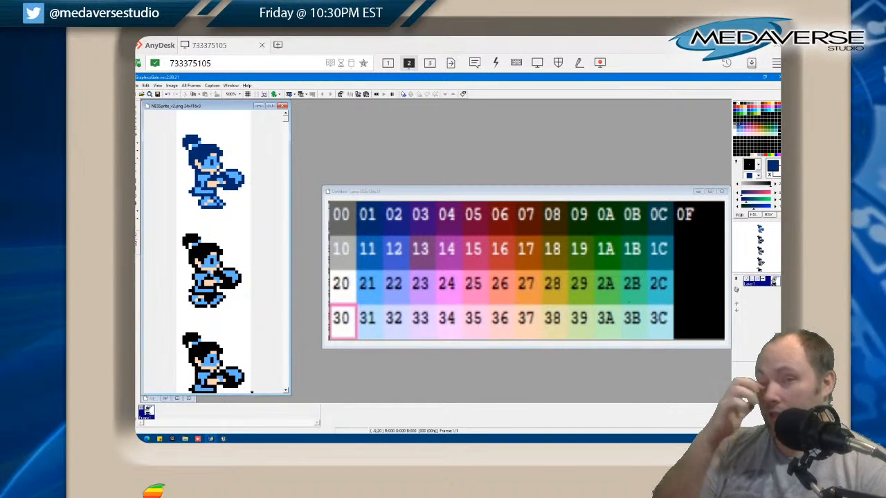
Fill the black hair, outlines and ball shading of the second hero pose with dark blue 01
scroll(225, 212, "down", 1)
left_click(207, 182)
left_click(195, 169)
left_click(227, 207)
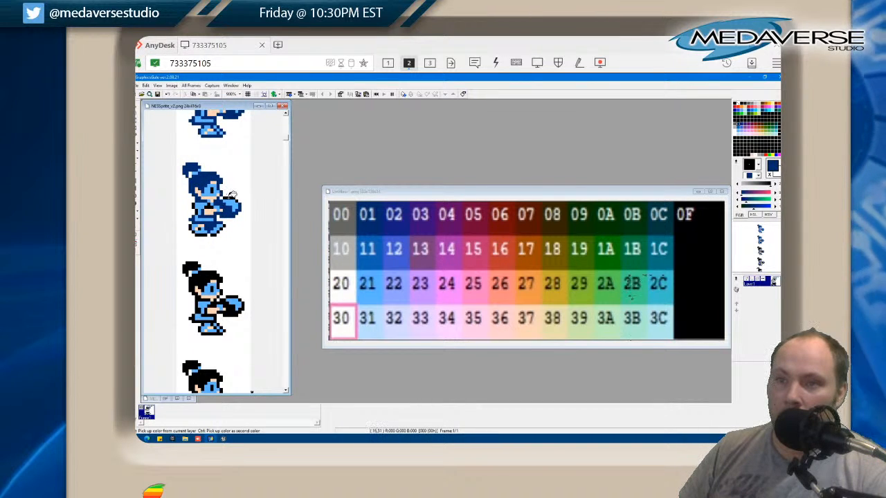
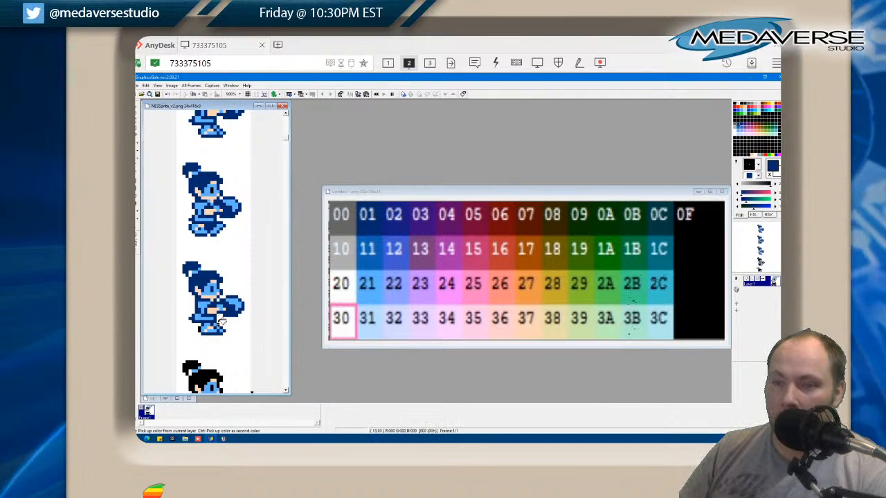
Fill the remaining black areas of the fourth hero pose and the jumping pose with dark blue 01
scroll(202, 327, "down", 3)
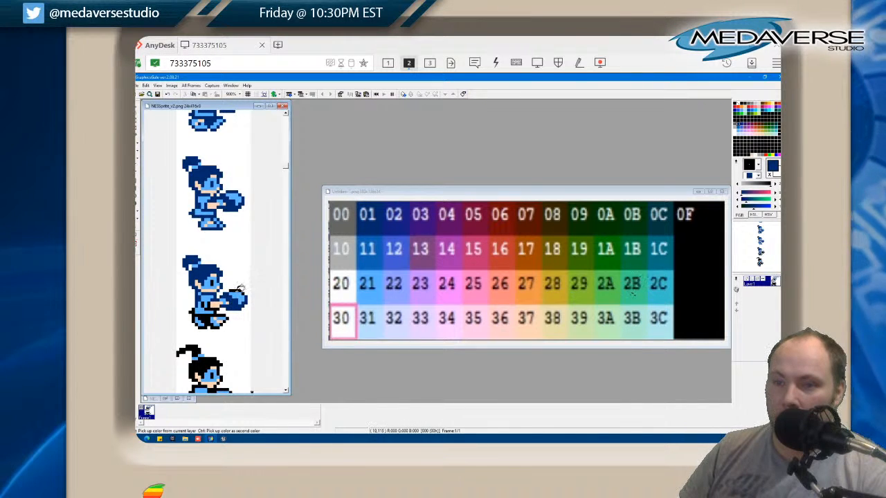
left_click(212, 309)
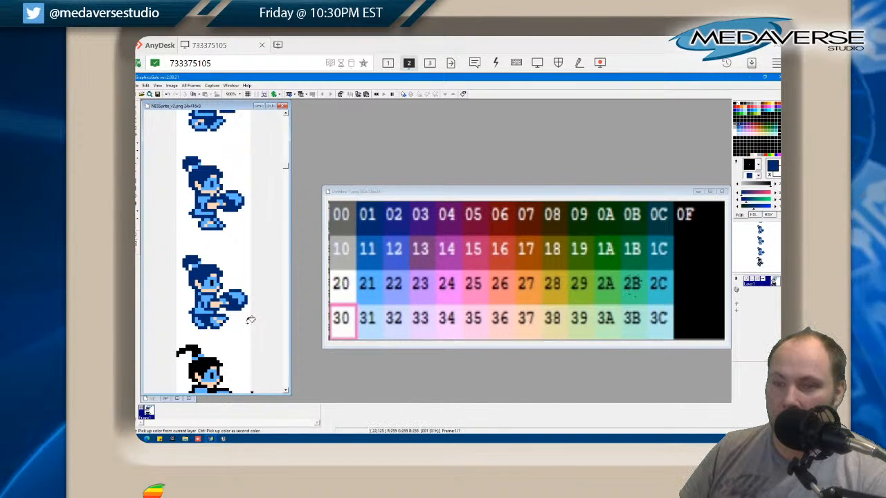
scroll(235, 295, "down", 3)
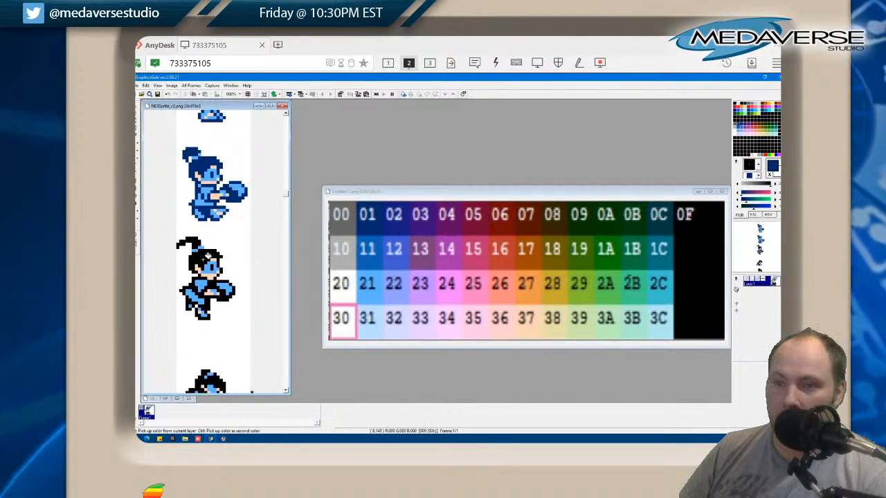
left_click(202, 251)
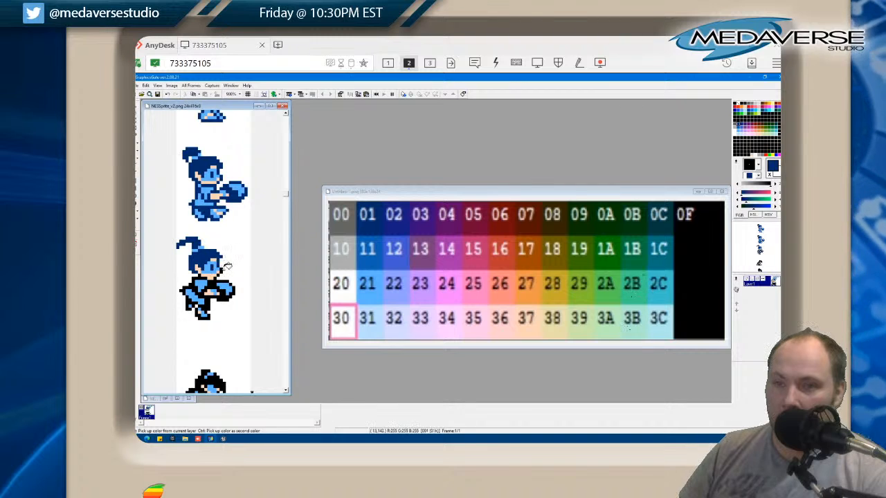
left_click(218, 276)
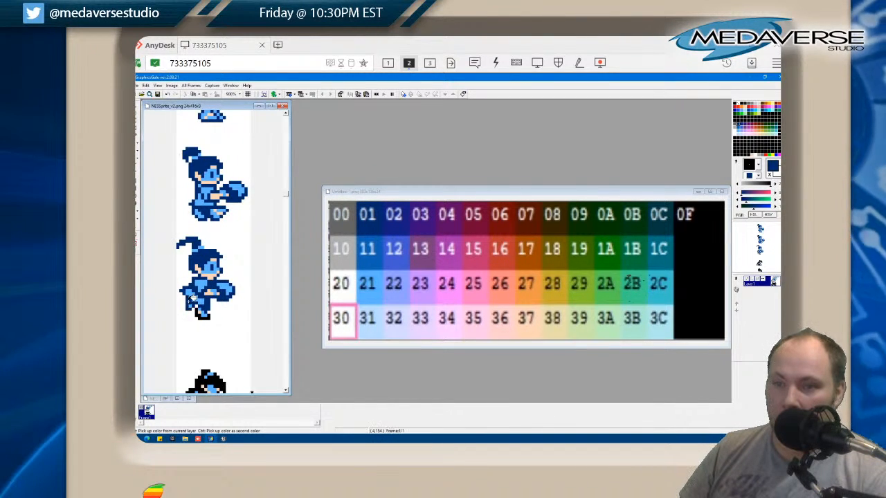
Fill the black hair and outlines of the kneeling pose and the blue crouching pose with dark blue 01
scroll(218, 315, "down", 3)
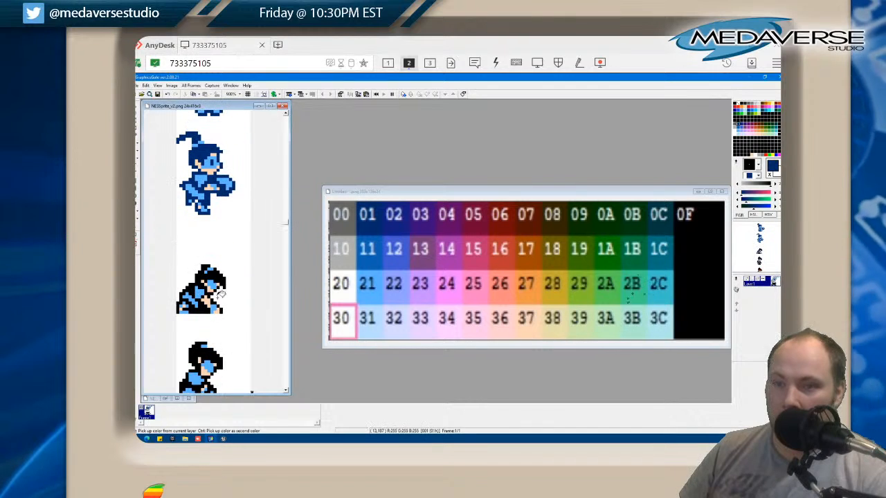
left_click(215, 272)
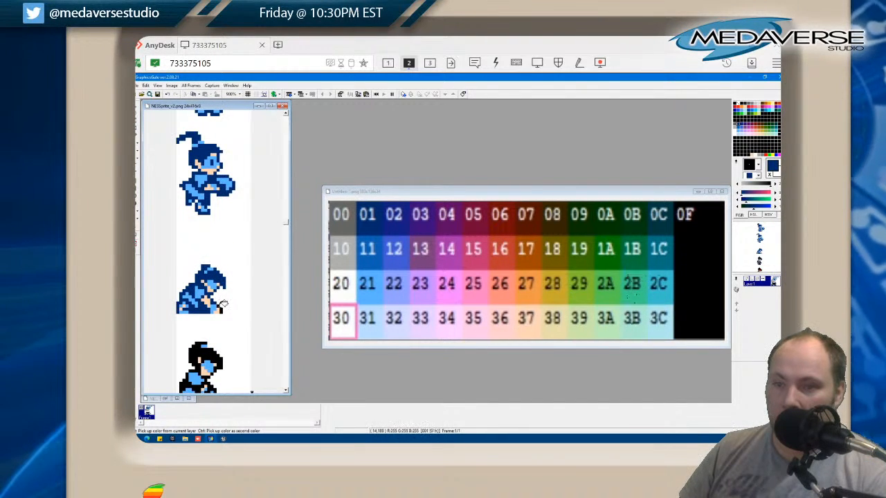
scroll(227, 306, "down", 2)
left_click(208, 277)
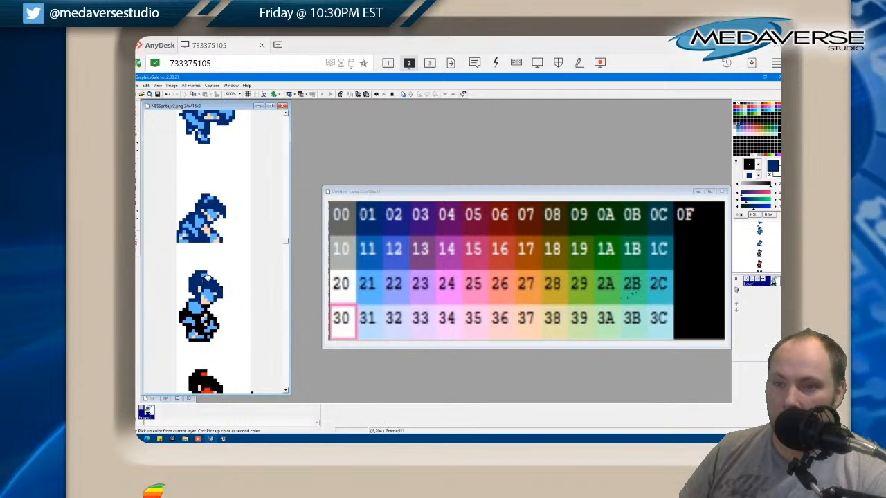
left_click(211, 305)
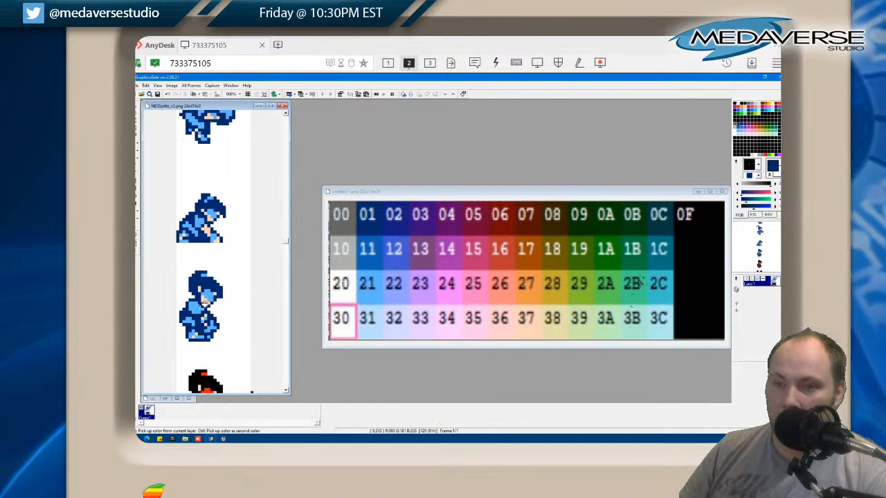
Recolour the black areas of the red crouching pose, trying dark blue 01 before sampling dark red 06 and filling them with it
scroll(232, 322, "down", 3)
left_click(206, 286)
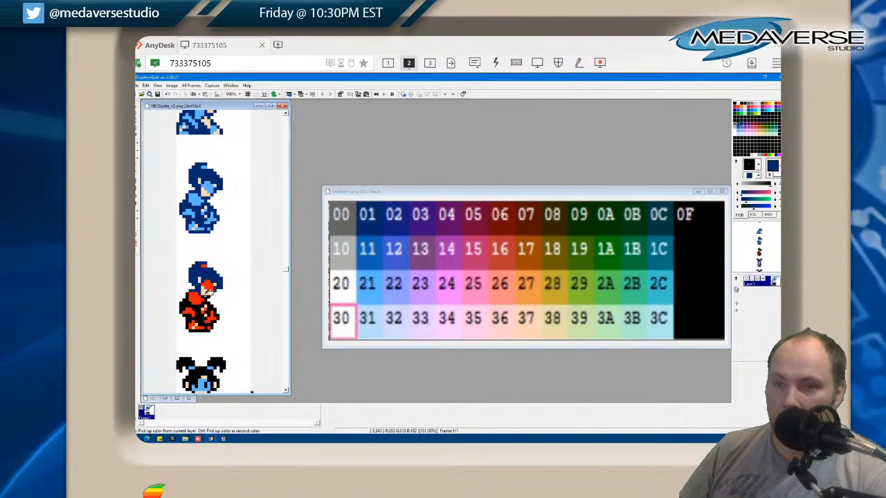
left_click(210, 296)
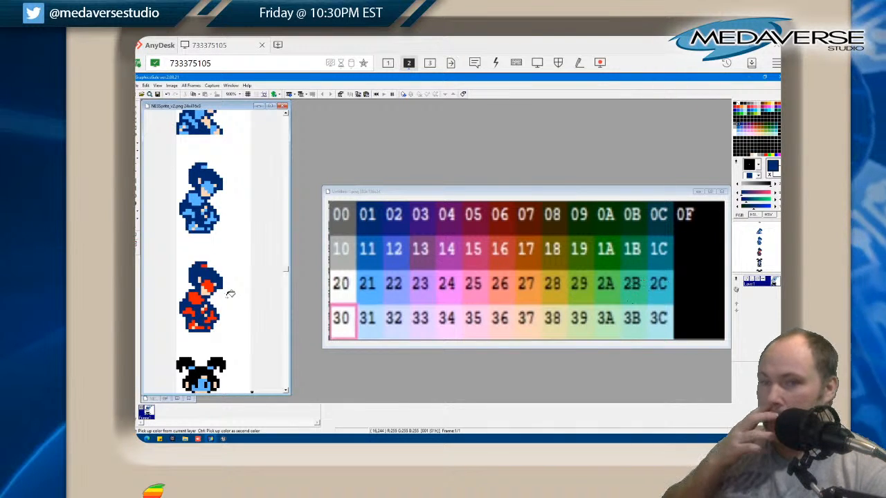
left_click(500, 220)
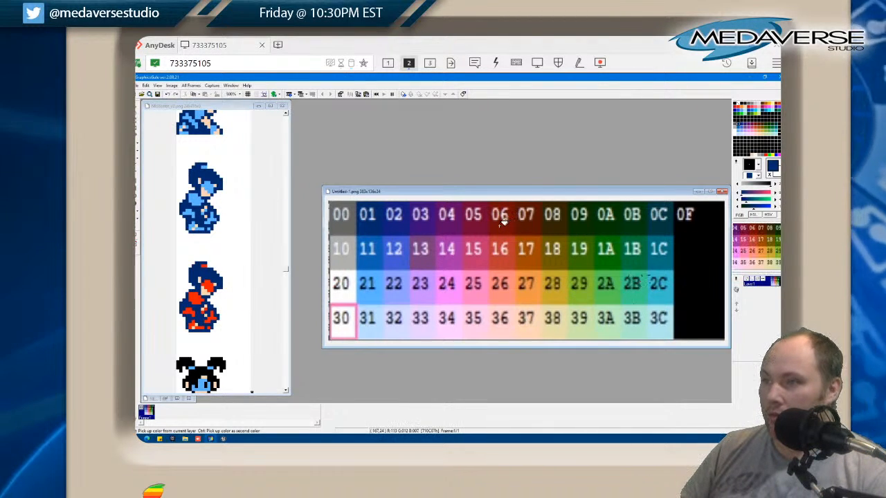
left_click(211, 269)
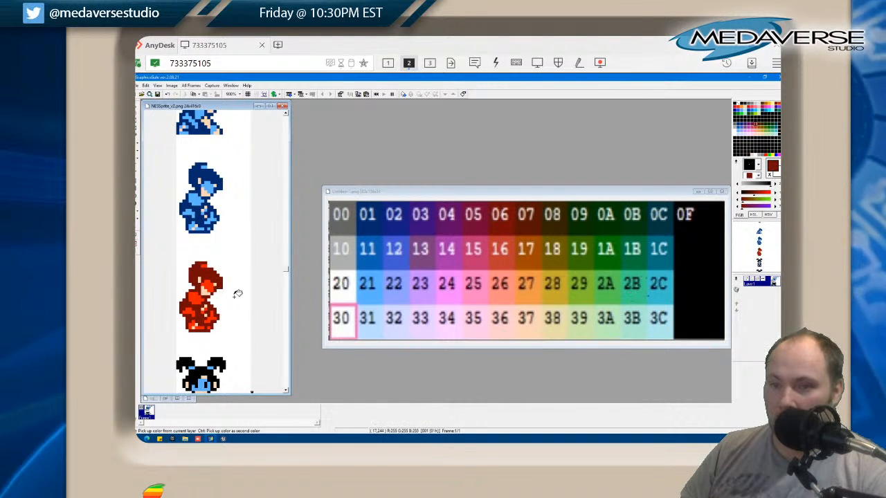
Sample dark blue 01 from the blue crouching pose and fill the black areas of the two standing pigtailed poses with it
scroll(241, 293, "down", 2)
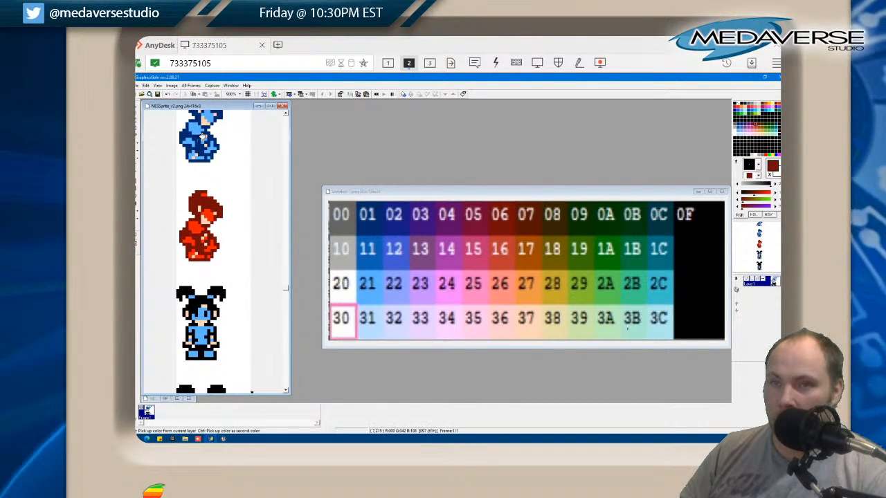
left_click(203, 139)
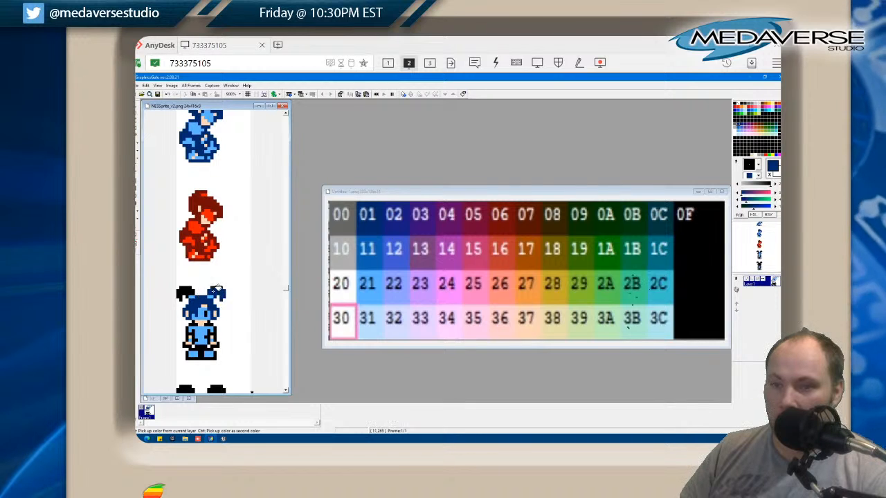
left_click(188, 289)
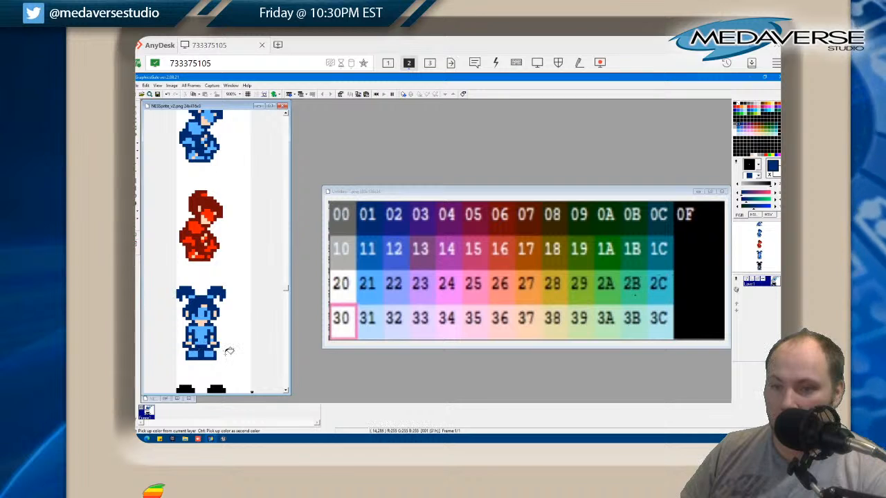
scroll(225, 349, "down", 2)
left_click(189, 285)
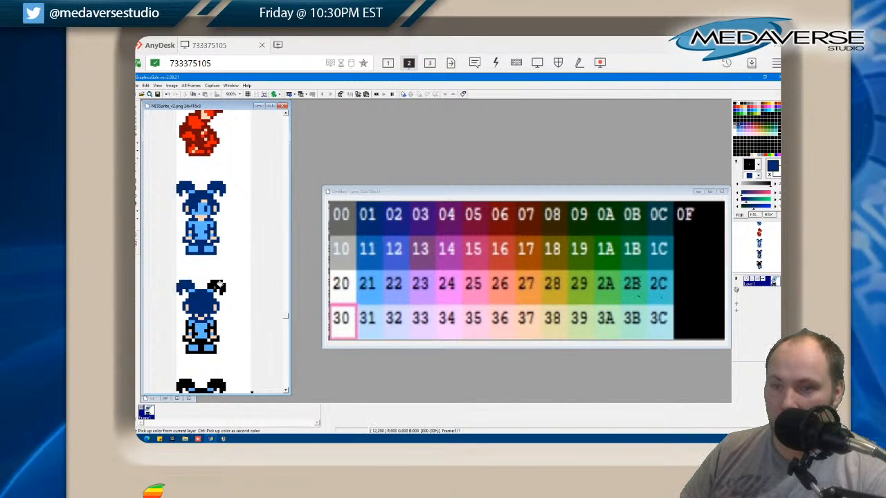
left_click(219, 285)
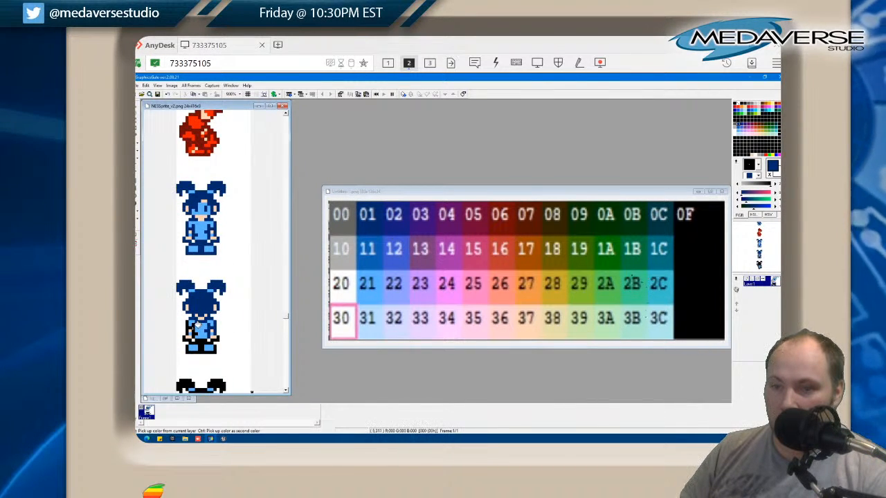
left_click(188, 338)
Fill the black areas of the two raised-arm pigtailed poses and the bottommost pose with dark blue 01
scroll(218, 339, "down", 3)
left_click(203, 321)
left_click(189, 313)
left_click(218, 314)
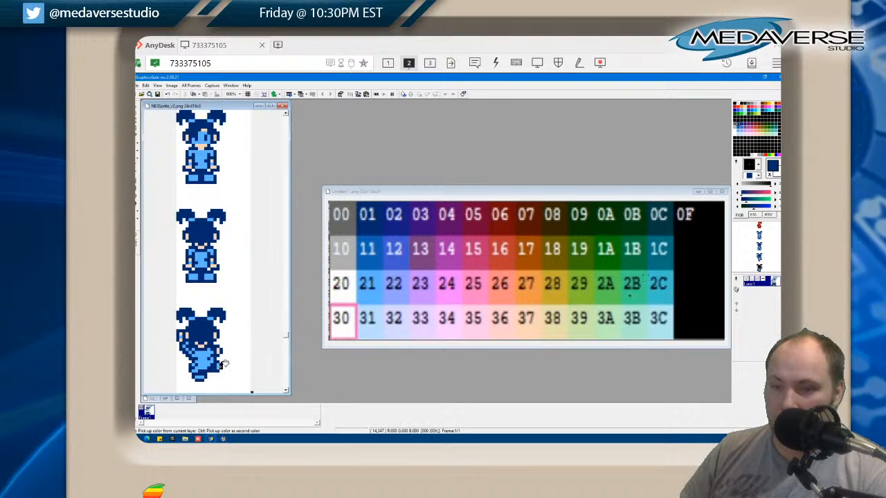
scroll(251, 353, "down", 3)
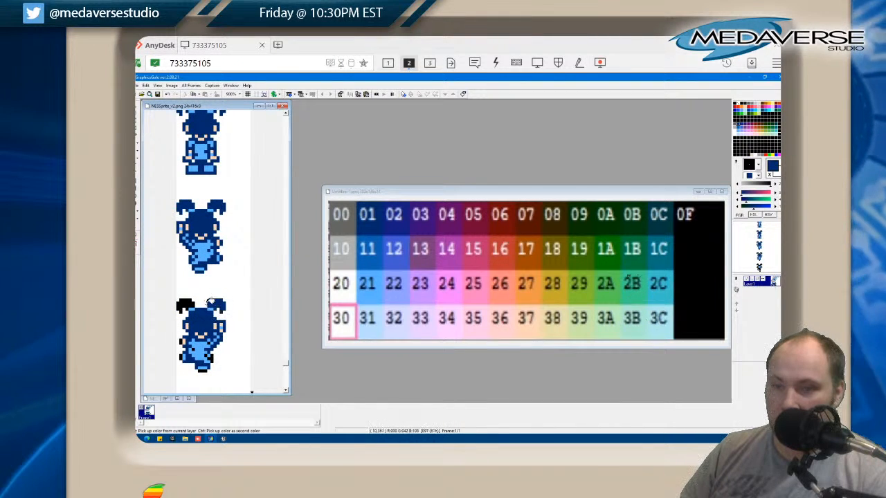
left_click(196, 314)
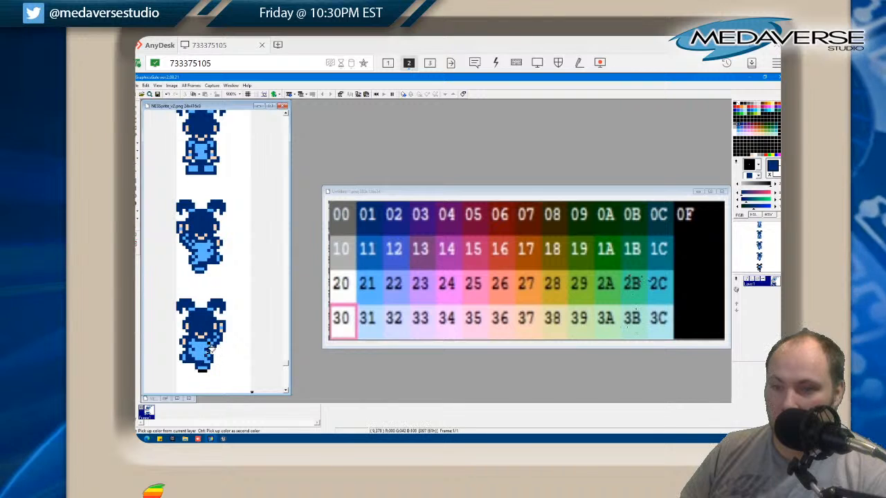
scroll(242, 343, "down", 3)
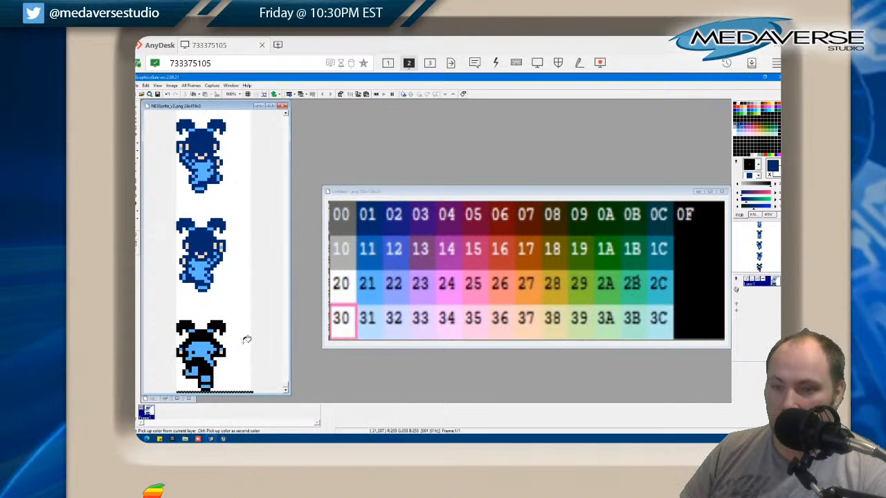
left_click(218, 326)
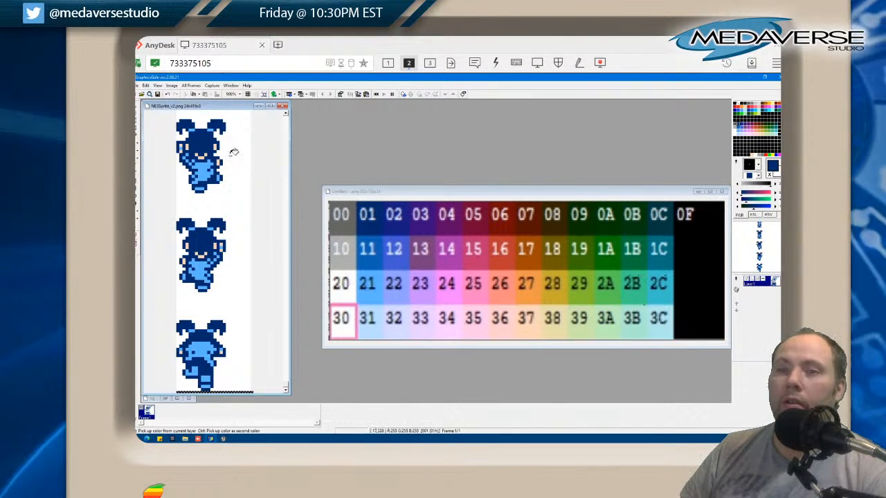
Review the recoloured poses up to the start of the sprite sheet and save all open images to disk
scroll(254, 174, "up", 1)
scroll(254, 174, "up", 8)
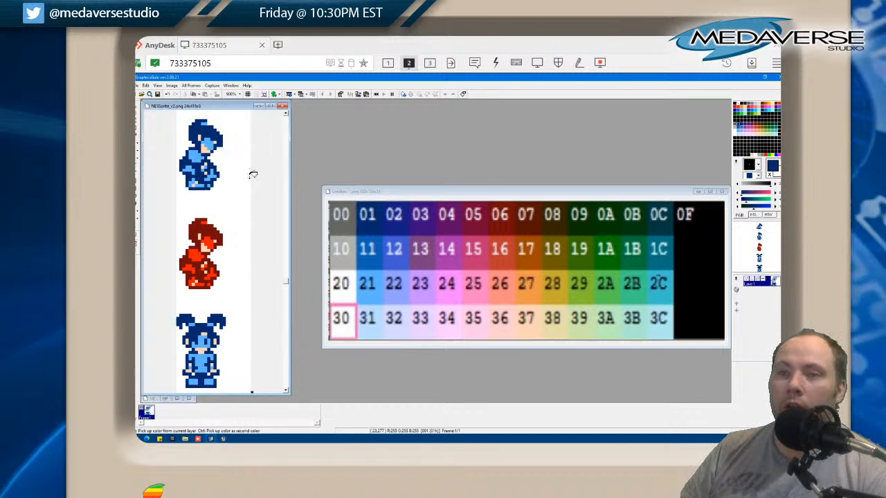
scroll(253, 175, "up", 8)
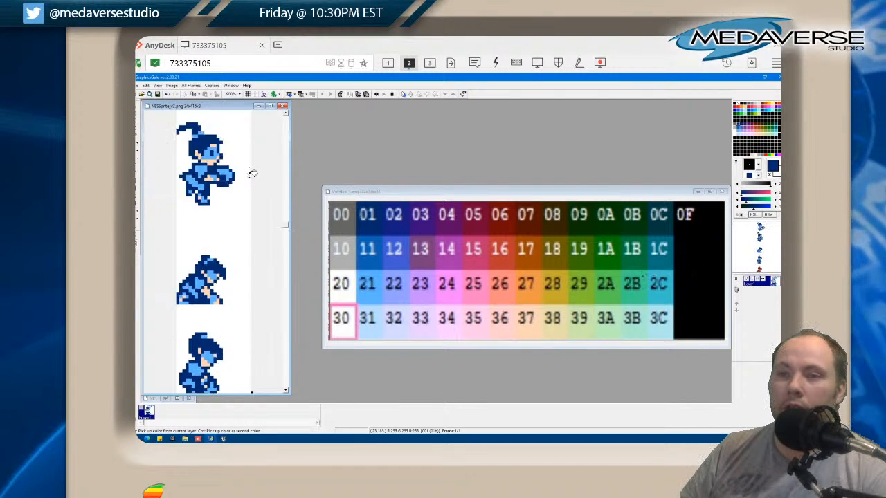
scroll(253, 174, "up", 8)
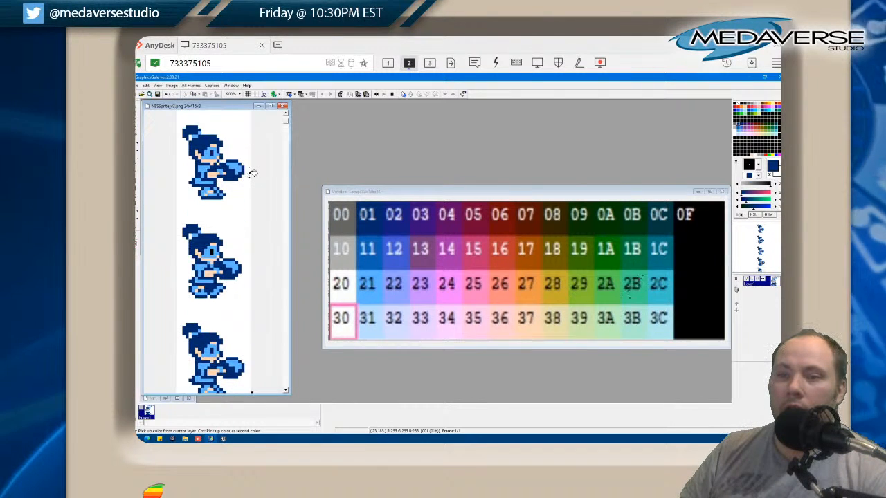
left_click(139, 85)
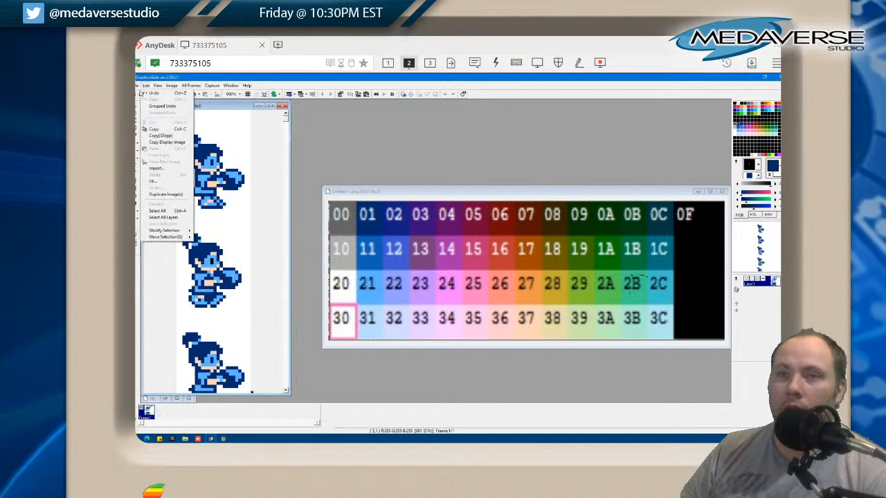
left_click(159, 150)
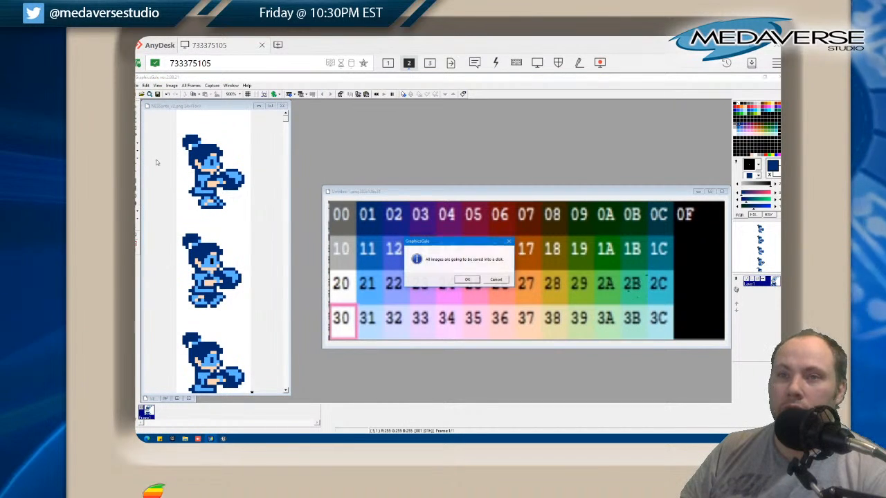
left_click(472, 280)
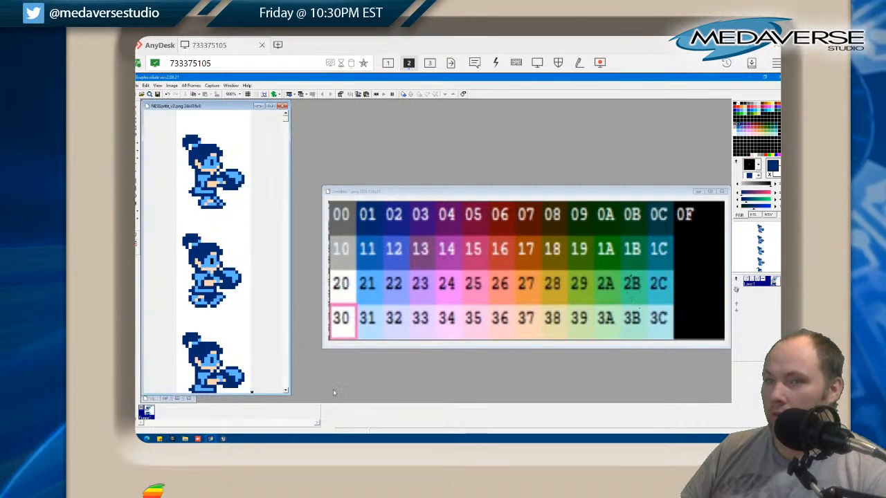
Switch to Unreal Editor, reimport the NESSprite_v2 texture from NESSprite_v2.png in the Medaverse Studio folder, and save all project assets
left_click(223, 439)
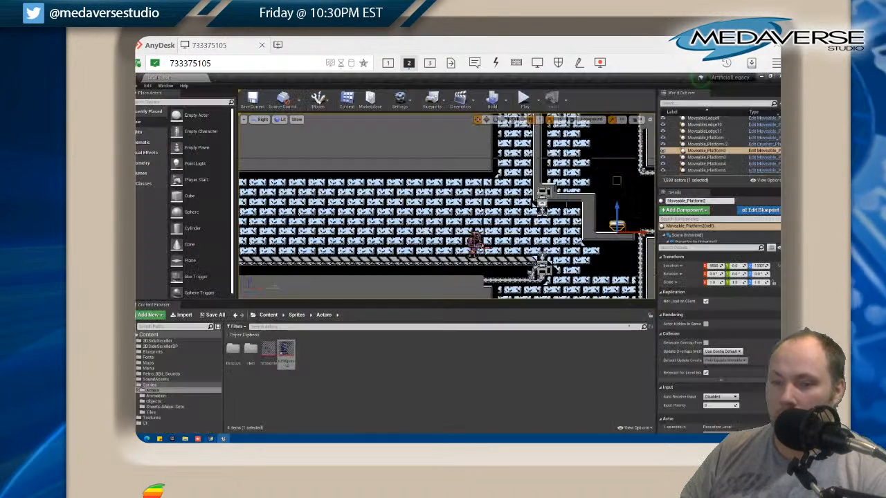
right_click(287, 351)
left_click(321, 169)
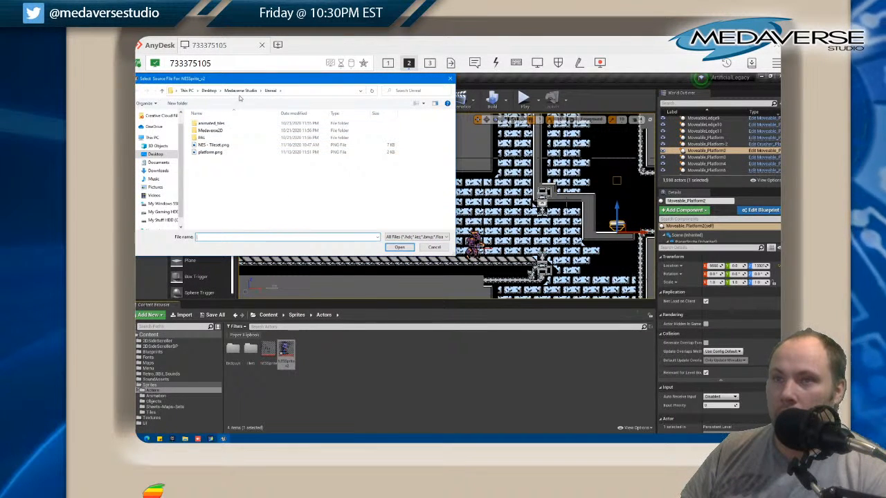
left_click(241, 90)
left_click(392, 204)
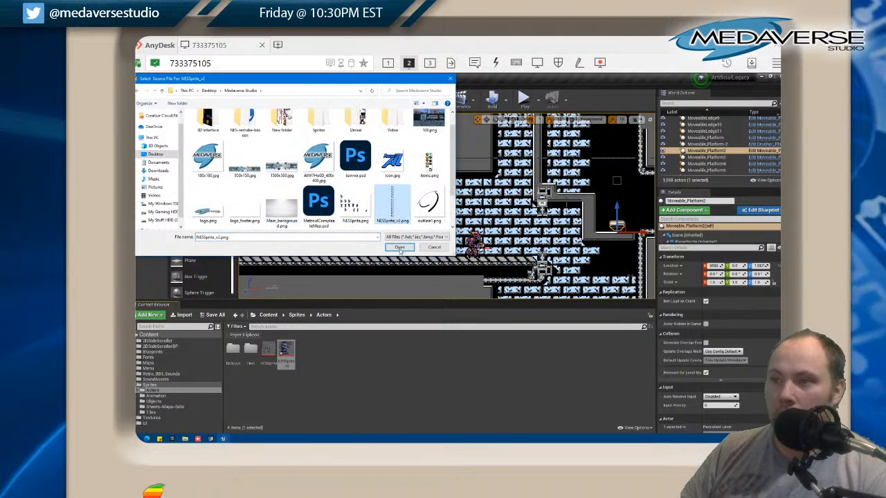
left_click(400, 248)
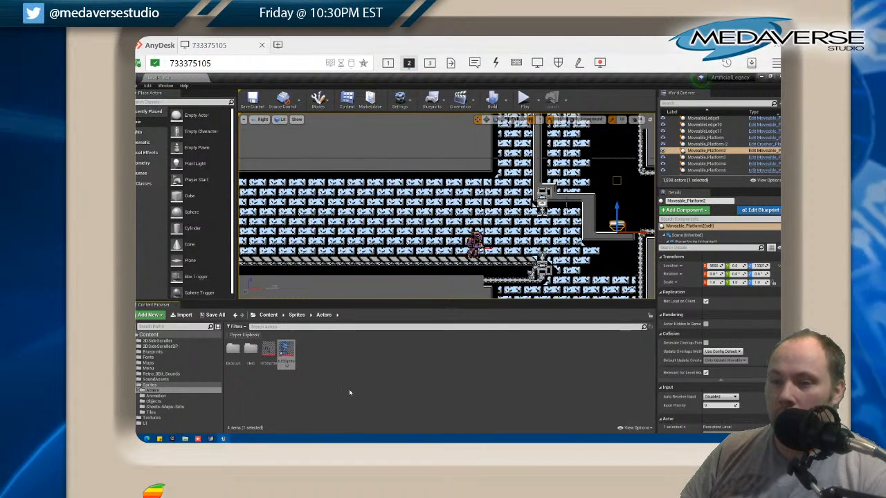
left_click(137, 85)
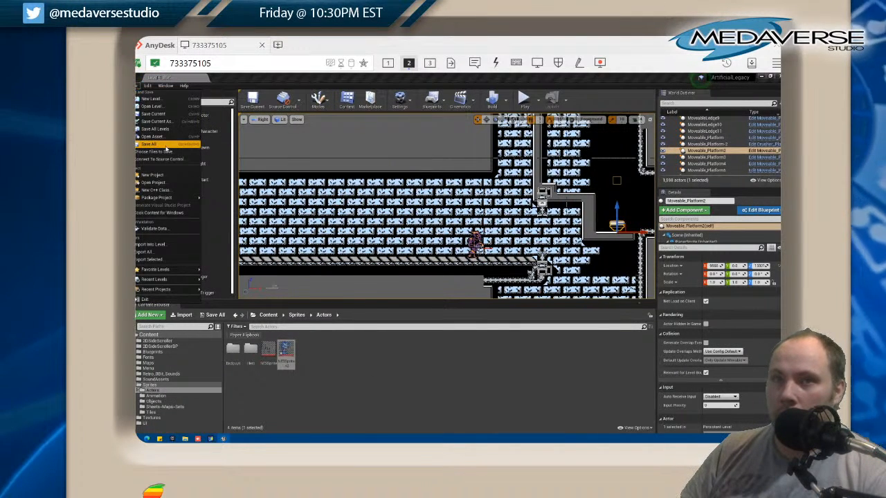
left_click(166, 147)
Find the hero character beside the outdoor start of the level and select it
left_click_drag(265, 153, 392, 224)
left_click_drag(275, 164, 409, 210)
left_click_drag(298, 150, 514, 280)
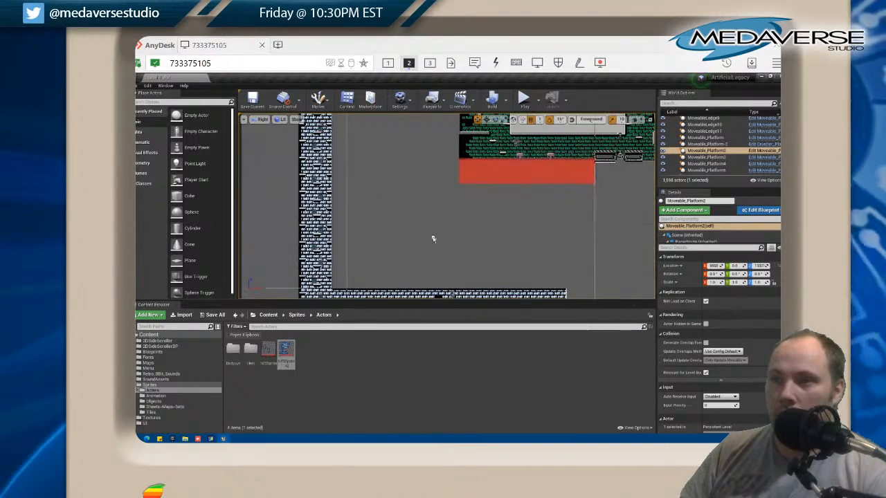
left_click_drag(344, 125, 413, 212)
scroll(412, 211, "down", 3)
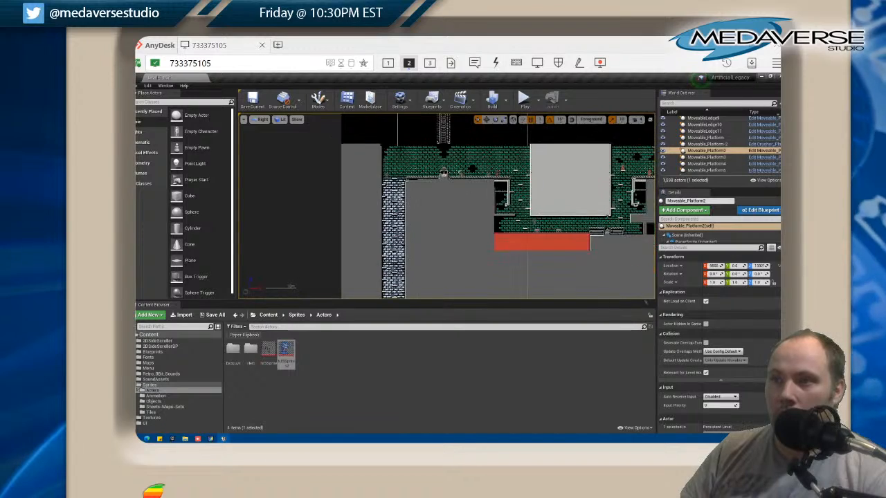
left_click_drag(400, 142, 382, 245)
left_click_drag(378, 159, 455, 240)
scroll(408, 214, "up", 12)
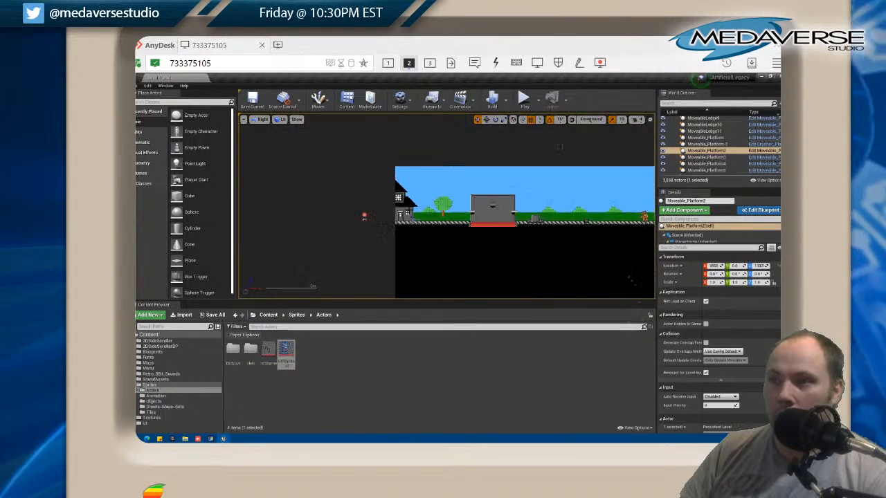
left_click_drag(405, 223, 350, 158)
left_click(351, 217)
scroll(351, 156, "down", 6)
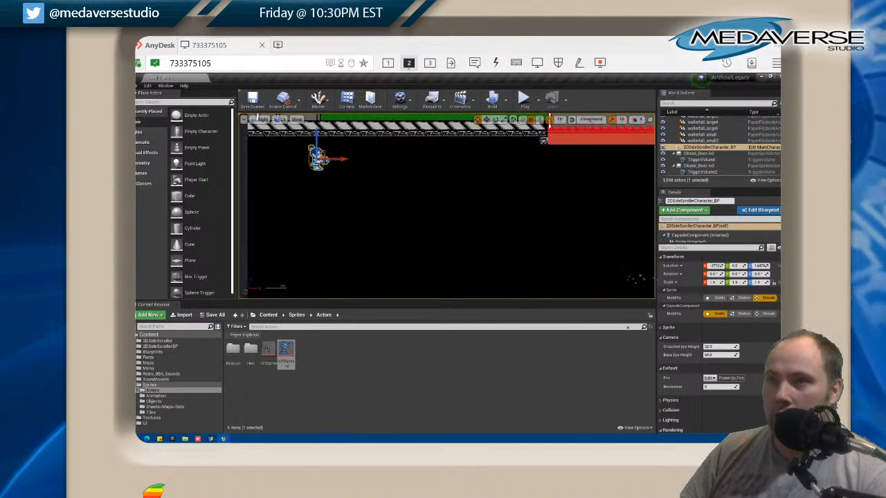
Move the hero down into the green-brick corridor, onto the striped floor above the vertical shaft, and clear its selection highlight
mouse_move(328, 151)
left_mouse_down()
mouse_move(330, 280)
mouse_move(330, 177)
mouse_move(321, 159)
left_mouse_up()
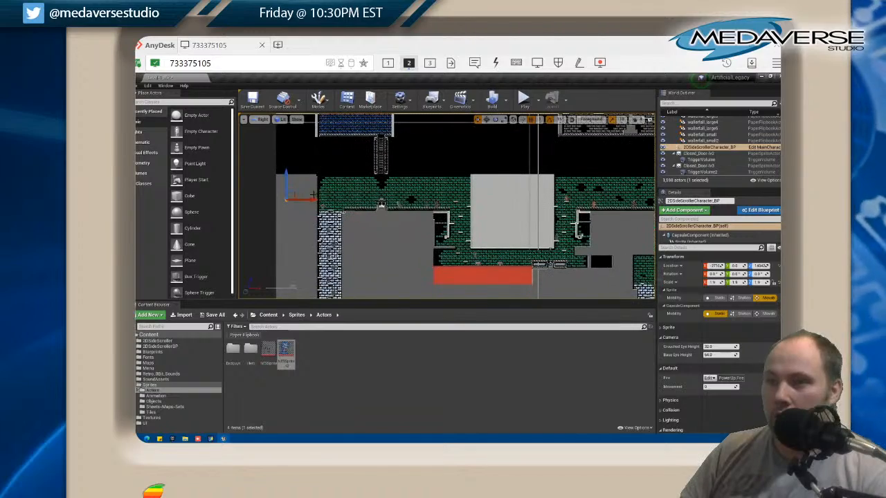
left_click_drag(315, 201, 364, 178)
scroll(377, 208, "up", 7)
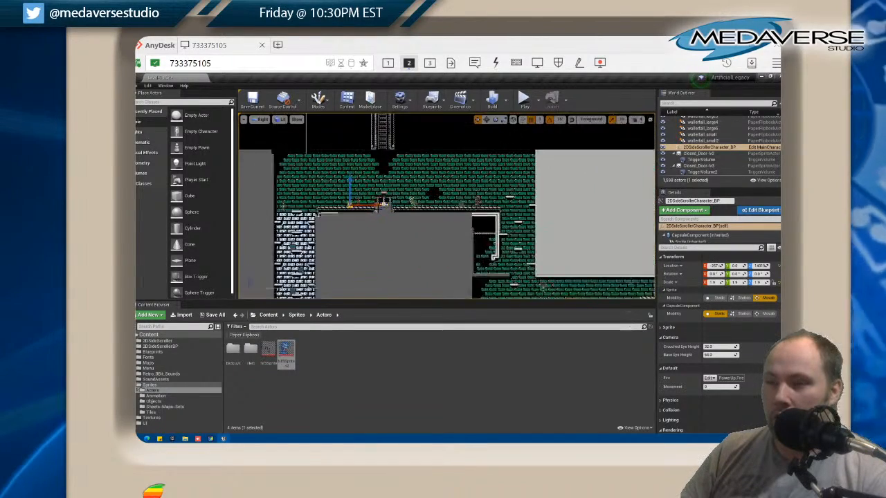
left_click_drag(338, 225, 407, 265)
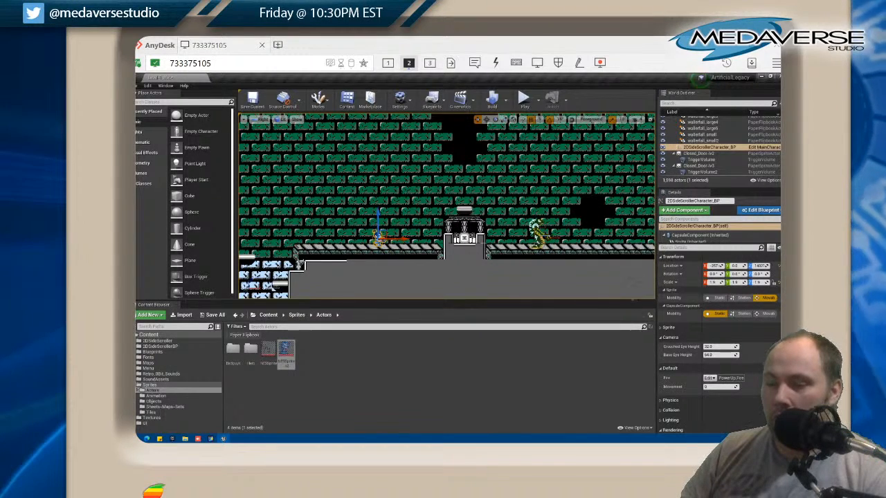
left_click(296, 262)
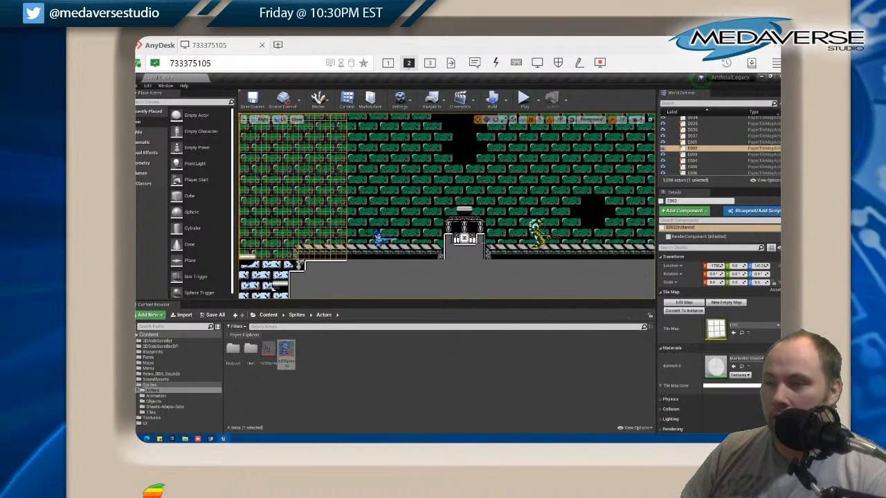
Move the hero down the shaft to the floor of the light-blue-brick corridor and view it deselected up close
left_click(382, 236)
scroll(384, 234, "down", 2)
scroll(387, 234, "down", 4)
left_click_drag(415, 237, 354, 237)
left_click_drag(319, 211, 365, 267)
left_click_drag(392, 199, 372, 118)
left_click_drag(385, 246, 385, 192)
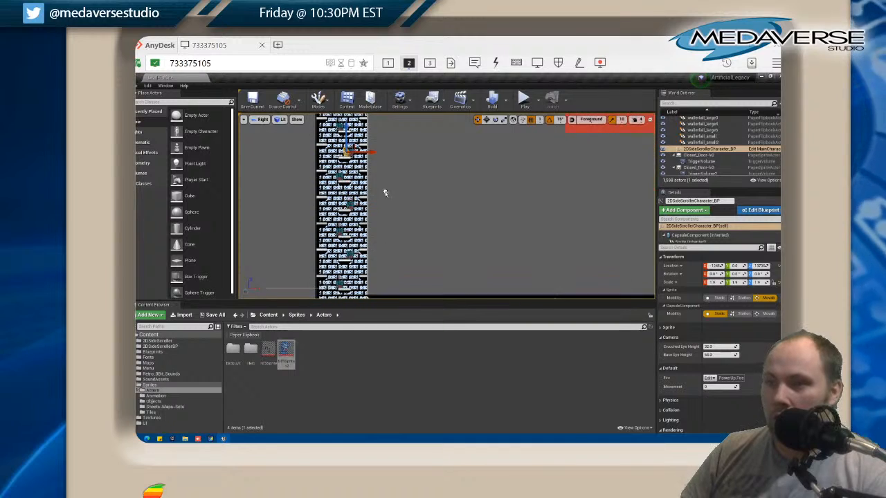
left_click_drag(348, 142, 330, 235)
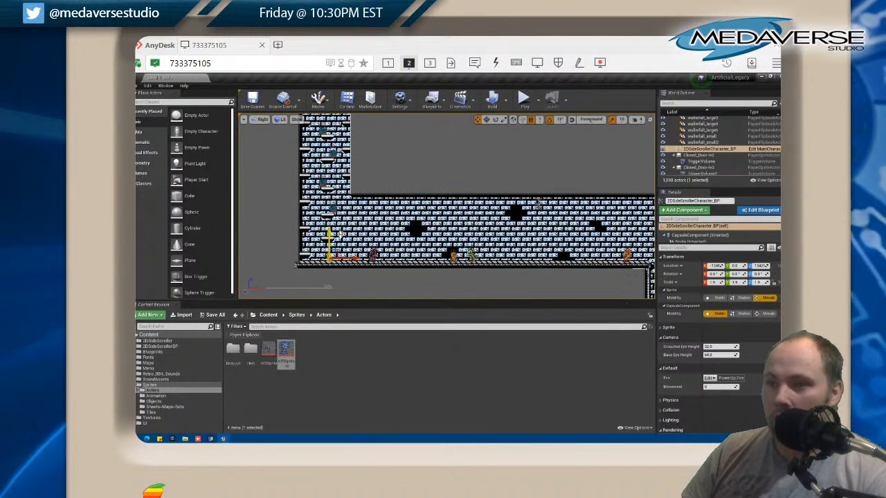
left_click(269, 245)
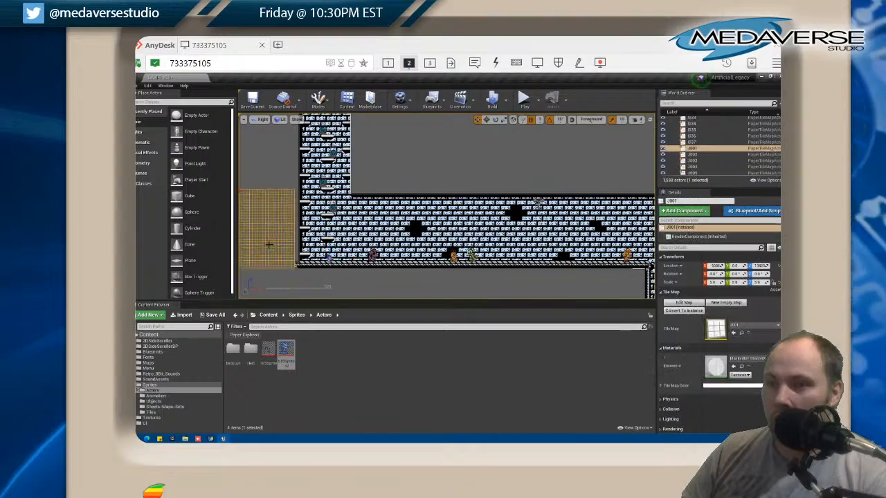
scroll(270, 245, "up", 9)
left_click_drag(353, 245, 263, 196)
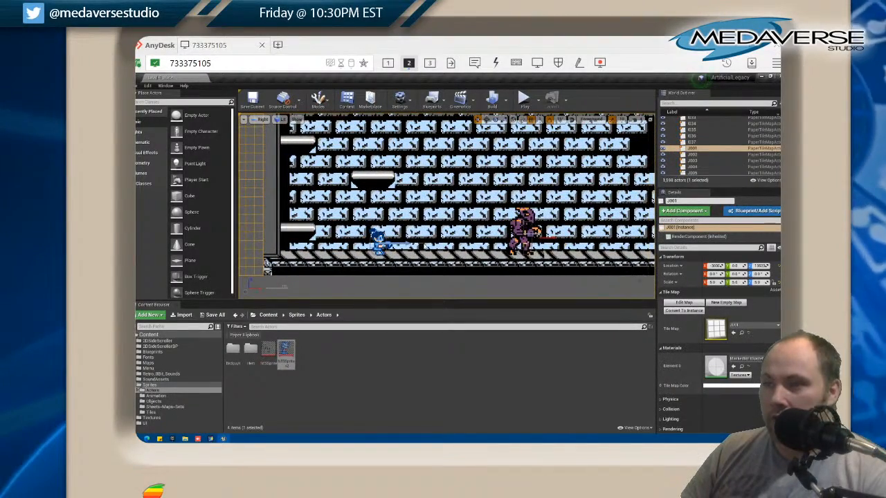
Move the hero from the light-blue-brick corridor onto the platform beside the red pit in the lower green-brick corridor
left_click(269, 188)
left_click(380, 243)
left_click_drag(400, 244, 608, 245)
scroll(555, 227, "down", 5)
scroll(556, 226, "down", 3)
left_click_drag(559, 225, 335, 280)
scroll(593, 228, "up", 4)
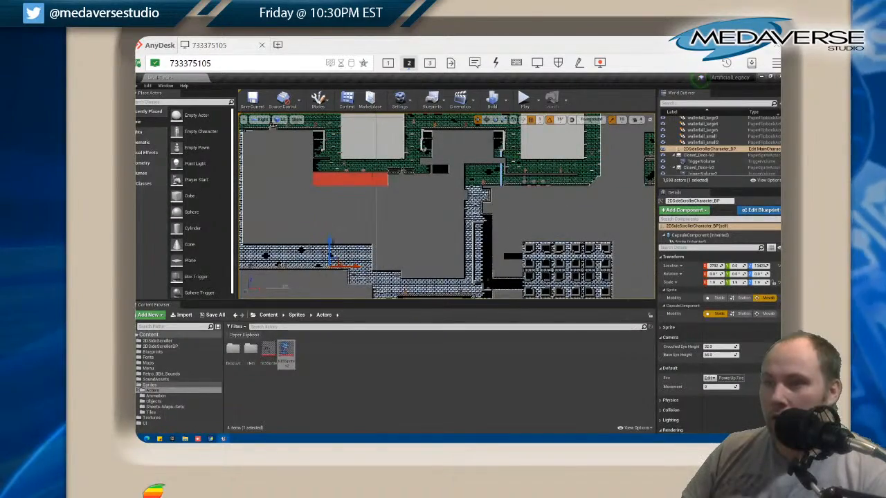
left_click_drag(330, 241, 413, 257)
scroll(402, 173, "up", 10)
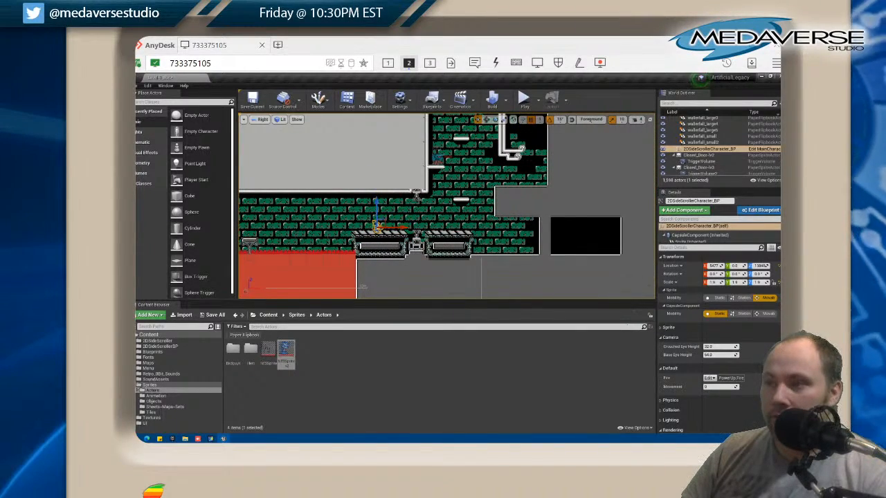
Examine how the deselected hero's colours read against the green bricks, the platform and the red pit
left_click(579, 237)
scroll(454, 235, "up", 4)
left_click(453, 234)
scroll(450, 233, "down", 1)
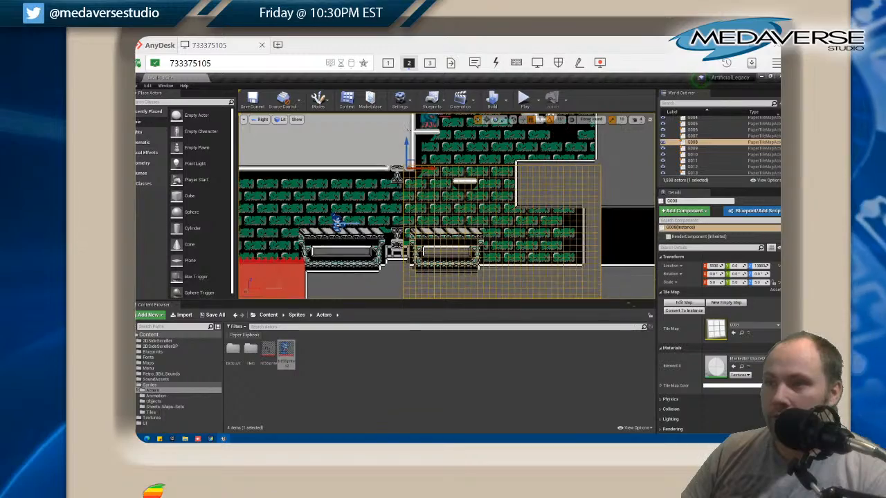
left_click(377, 210)
scroll(388, 213, "down", 2)
scroll(398, 216, "up", 2)
left_click_drag(406, 218, 456, 168)
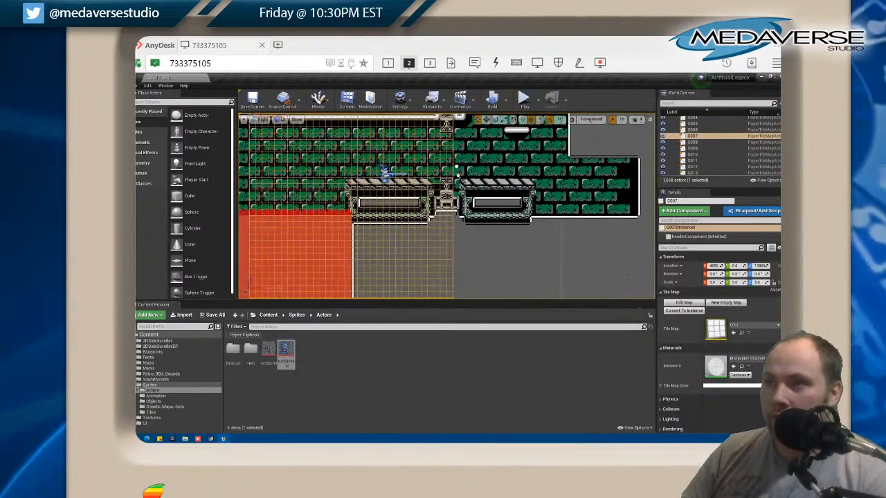
scroll(478, 183, "up", 1)
scroll(479, 190, "down", 2)
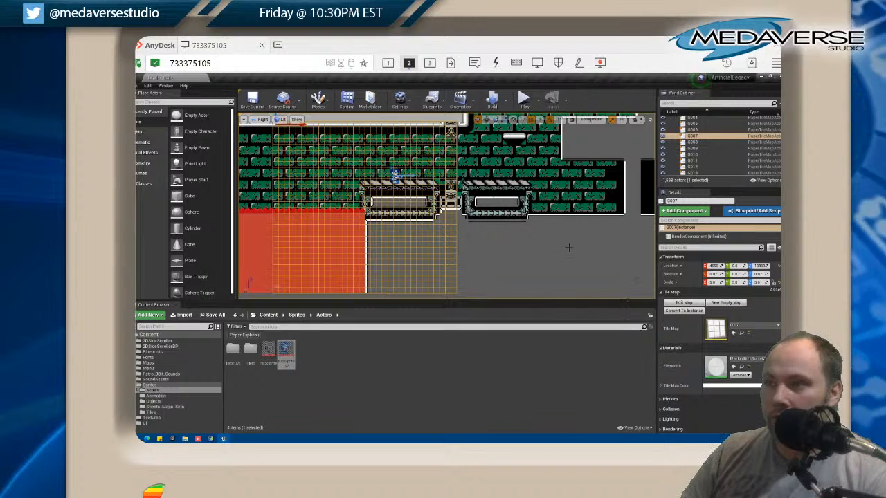
left_click(569, 248)
left_click(325, 280)
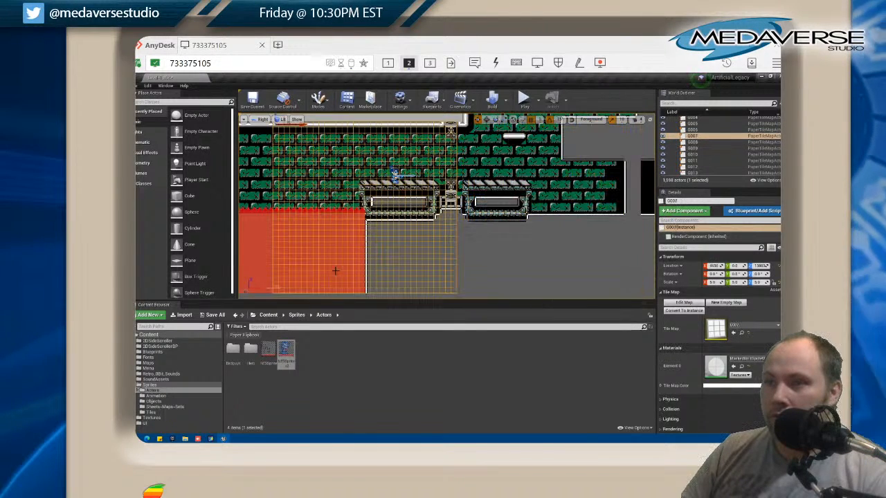
left_click(586, 272)
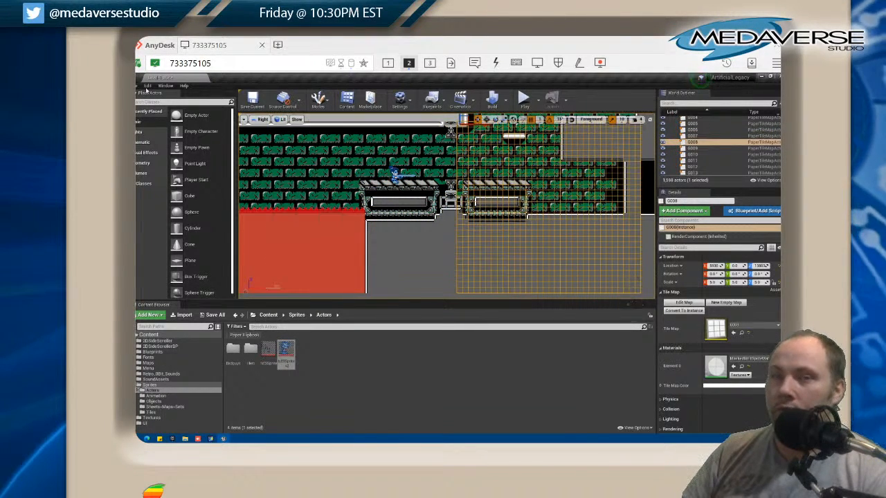
Save all unsaved levels and assets to disk
left_click(138, 85)
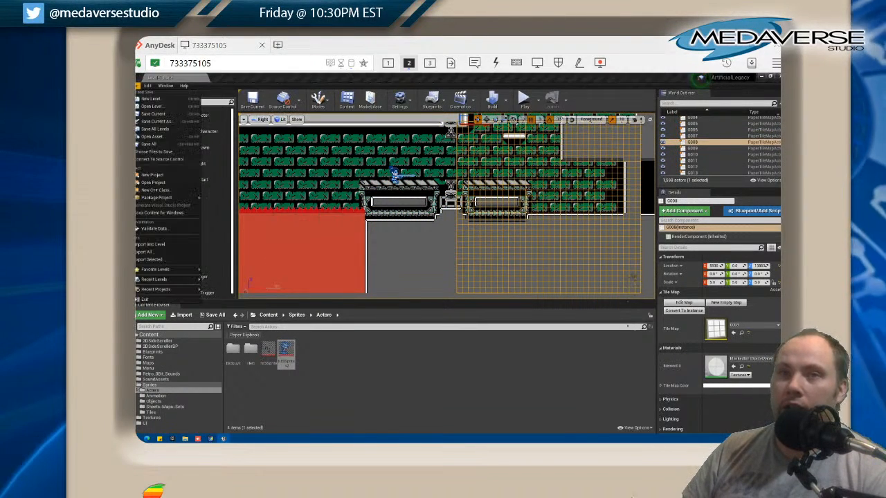
left_click(155, 144)
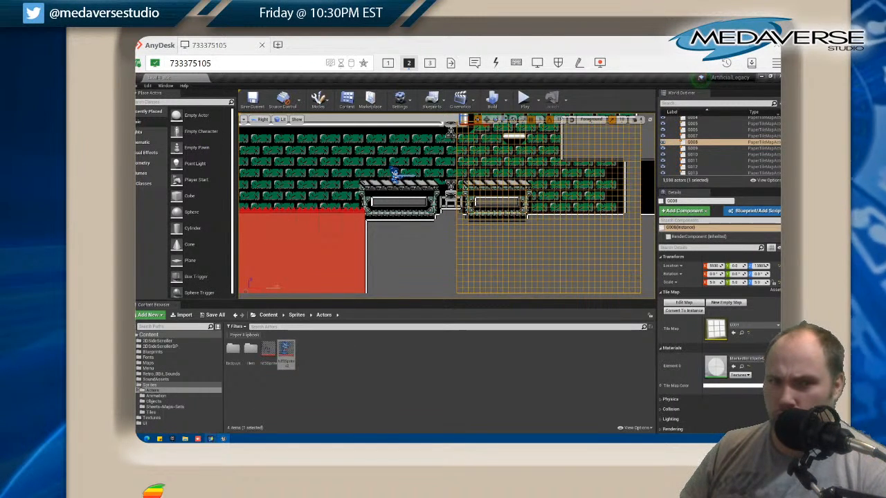
Switch to GraphicsGale, close the NESSprite_v2.png sheet and the NES palette image, and exit the program
mouse_move(211, 439)
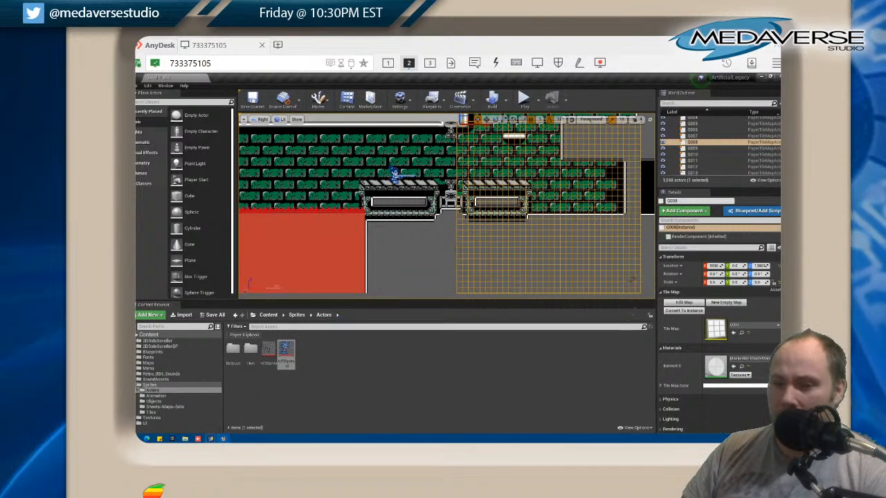
left_click(210, 439)
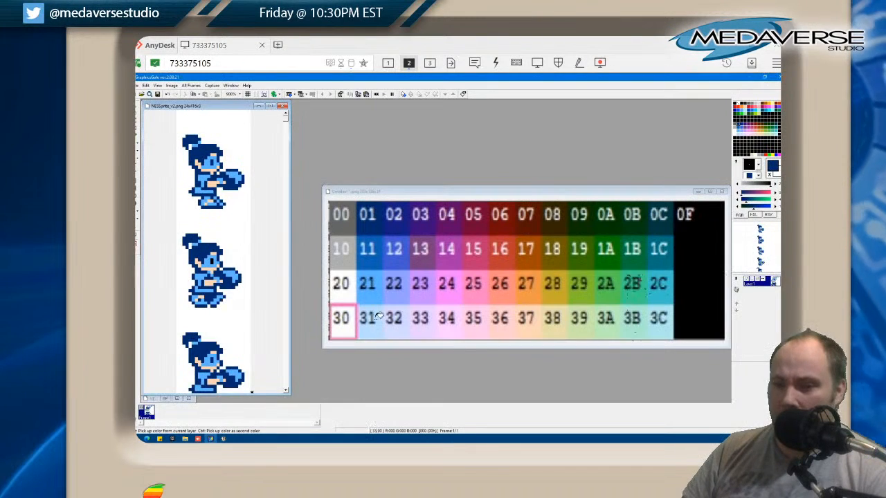
left_click(282, 106)
left_click(722, 191)
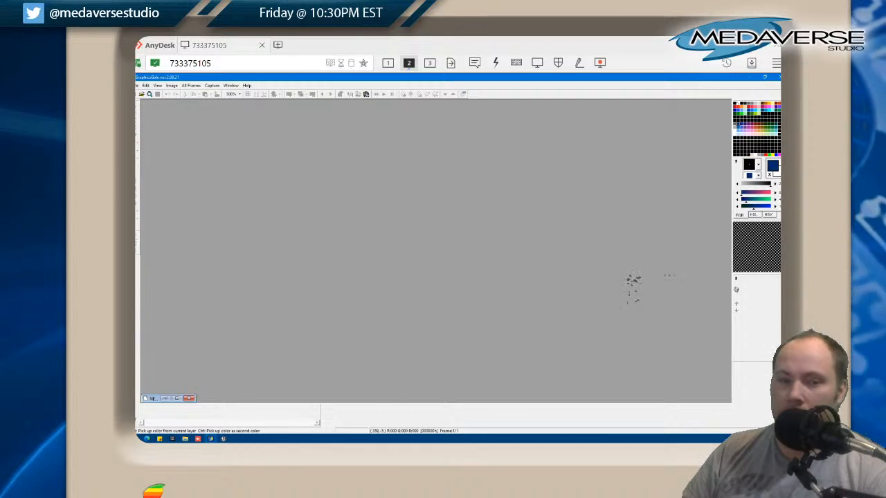
left_click(776, 77)
Inspect the red damage ledge beside the hero's platform and show the object sprites in the Objects content folder
right_click(392, 168)
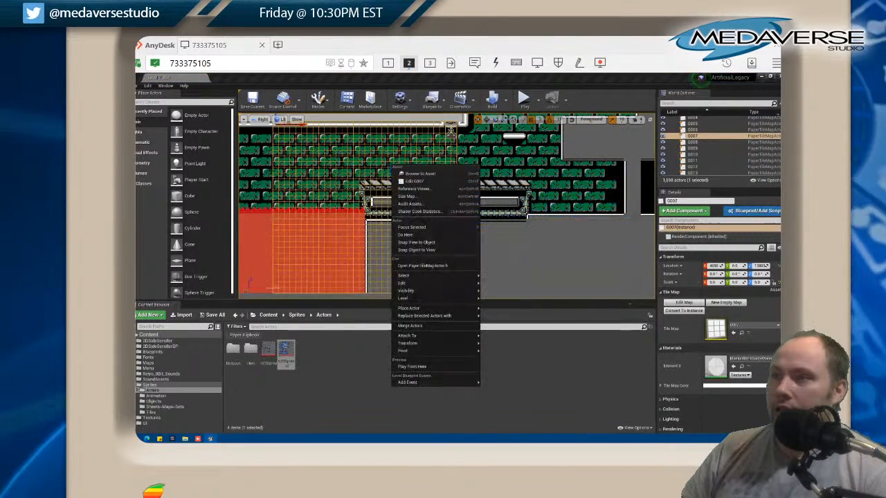
left_click(262, 188)
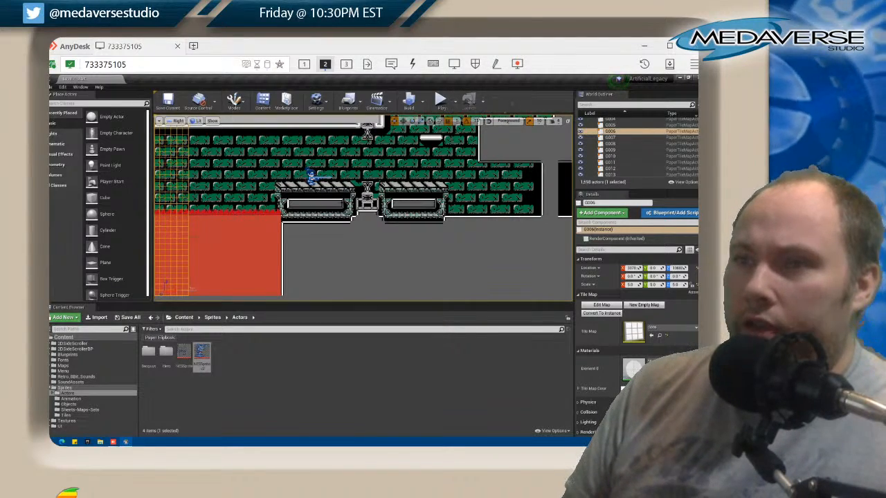
scroll(337, 215, "down", 1)
scroll(308, 223, "up", 4)
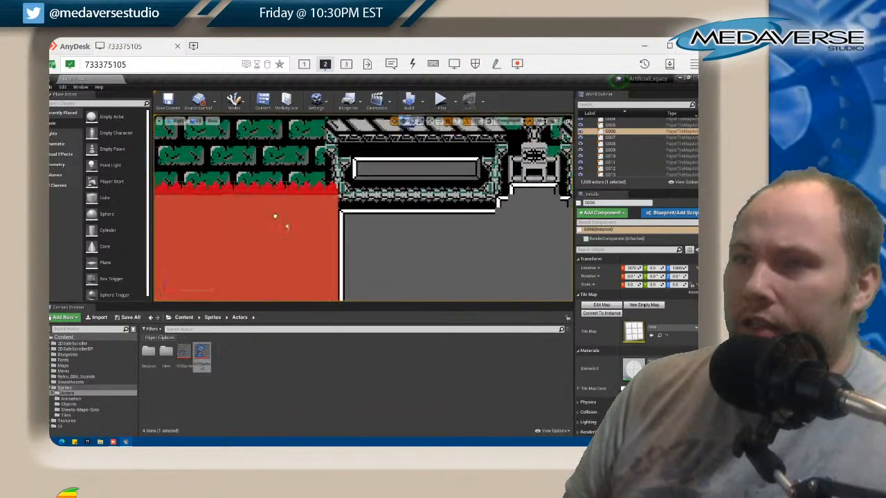
left_click(279, 201)
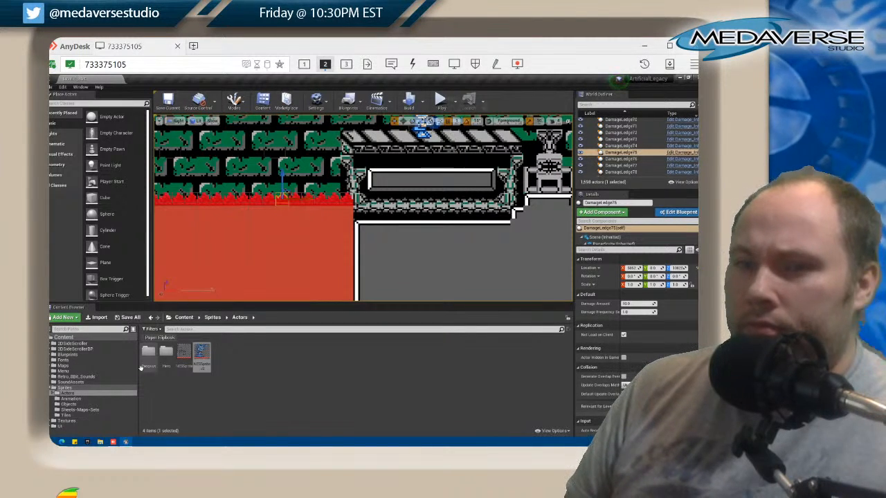
left_click(69, 405)
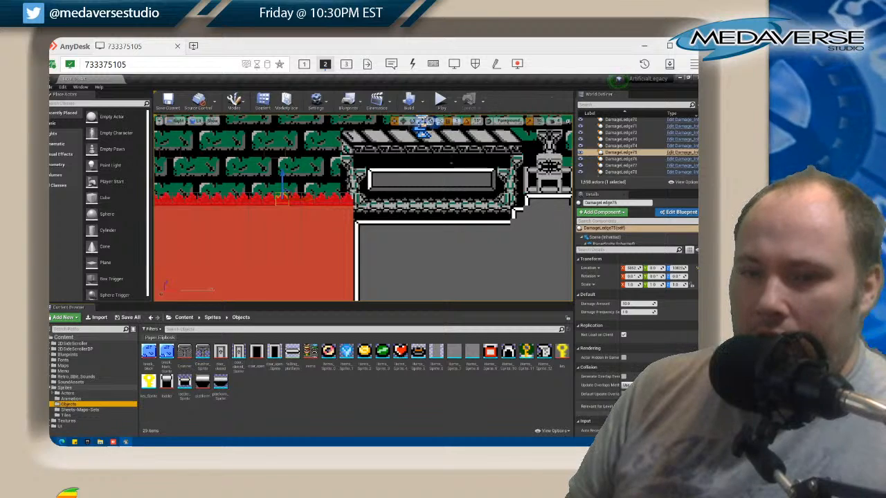
Launch GraphicsGale again and open items.png from the folder above the Sprites folder
key("super")
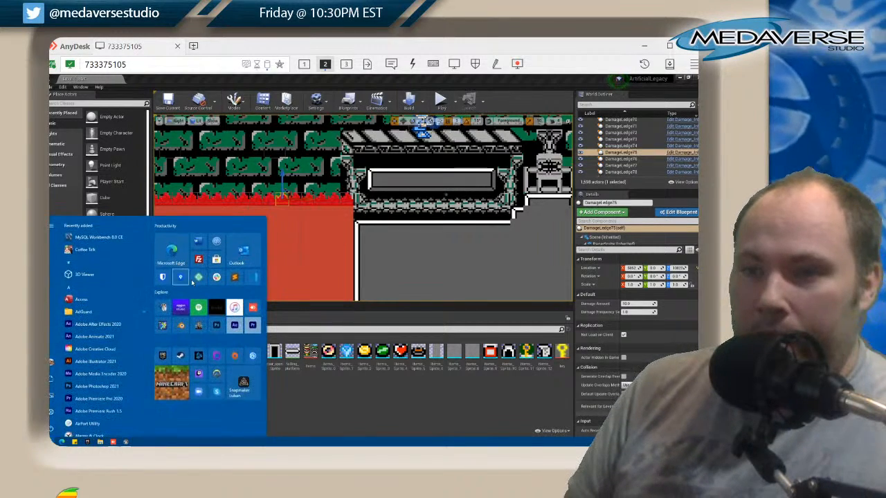
left_click(163, 325)
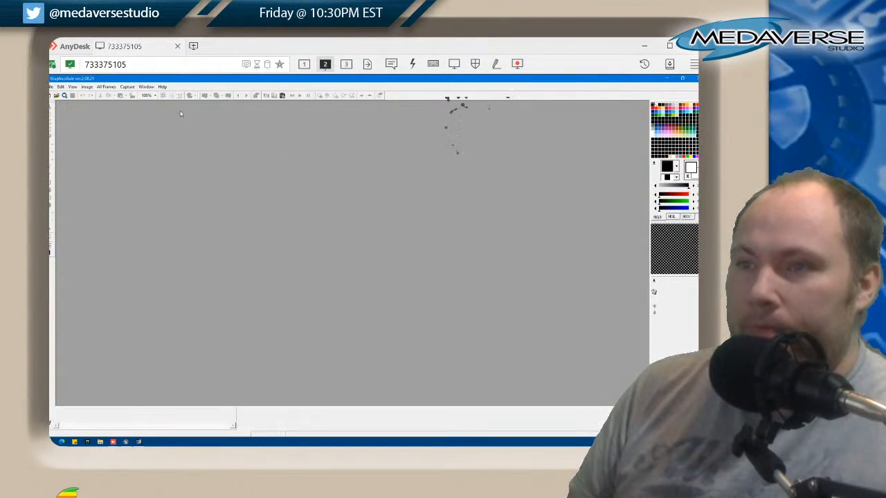
left_click(51, 87)
left_click(66, 105)
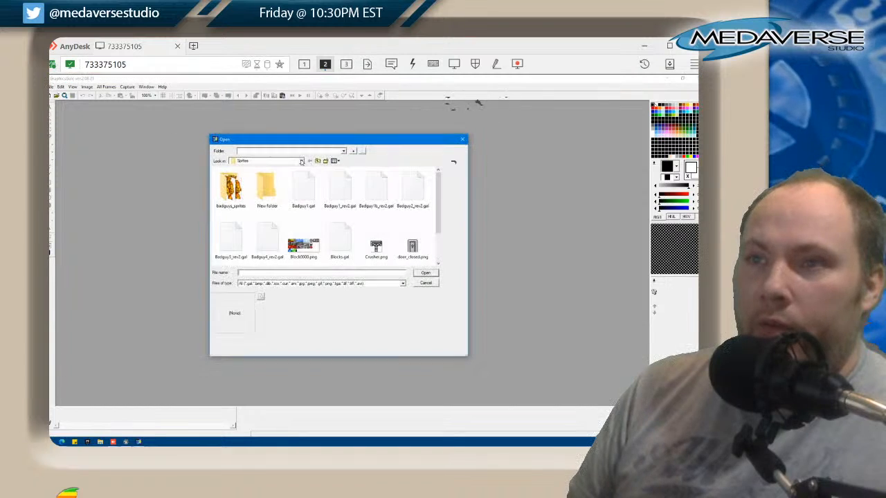
scroll(380, 249, "down", 1)
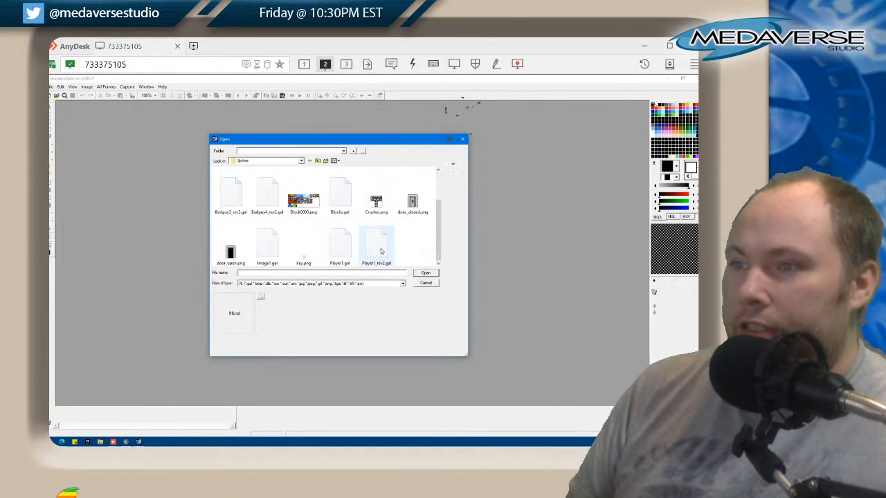
scroll(394, 248, "up", 1)
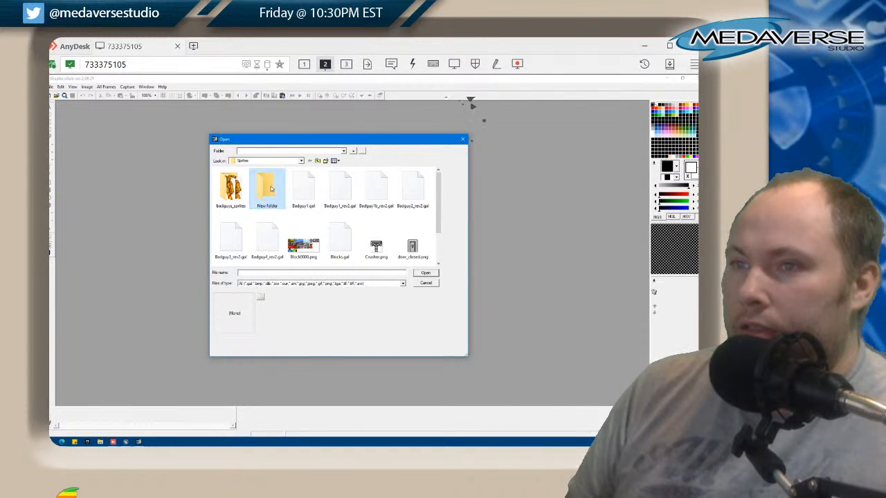
left_click(318, 160)
scroll(303, 196, "down", 2)
double_click(303, 194)
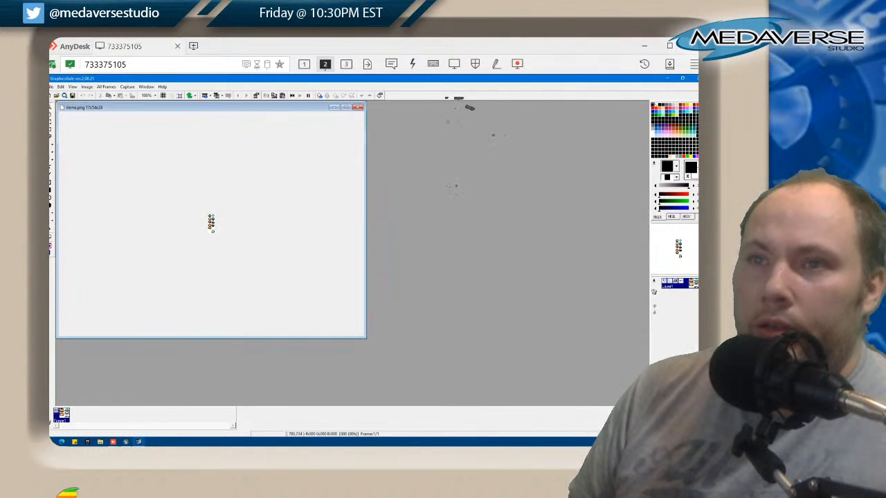
Enlarge items.png to 800% and look through the Medaverse Studio and Sprites folders for another image to open
left_click(154, 95)
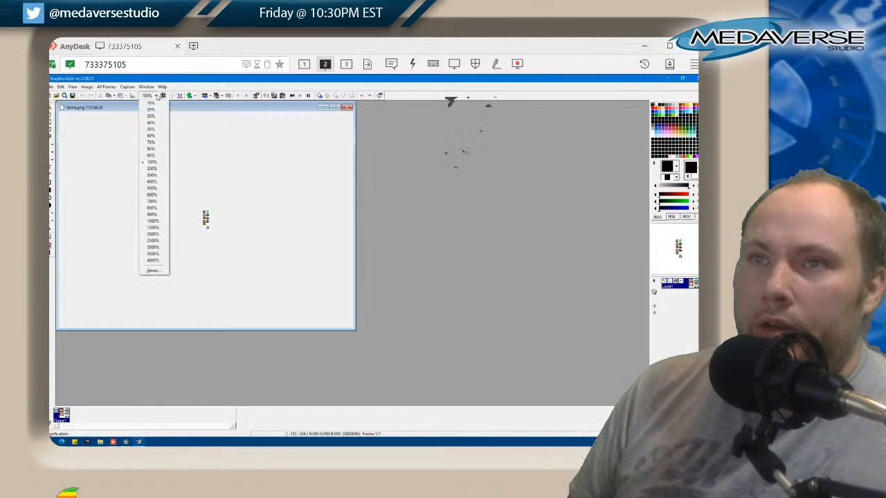
left_click(154, 207)
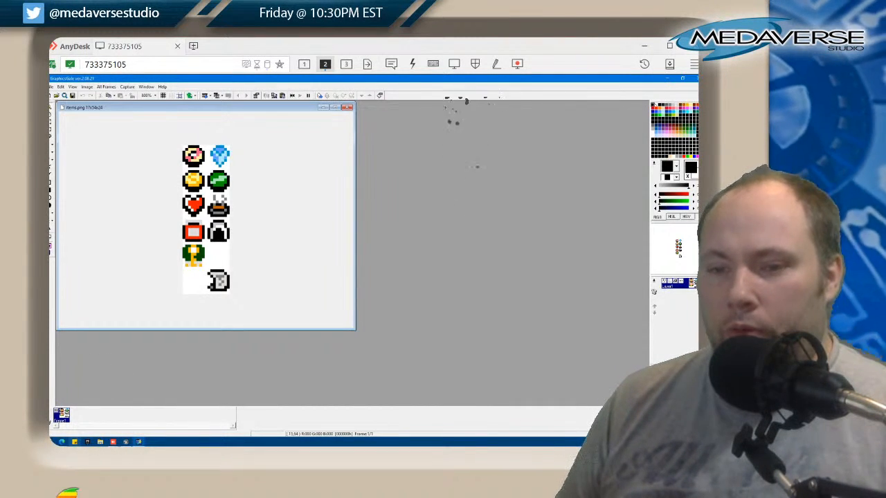
left_click(52, 87)
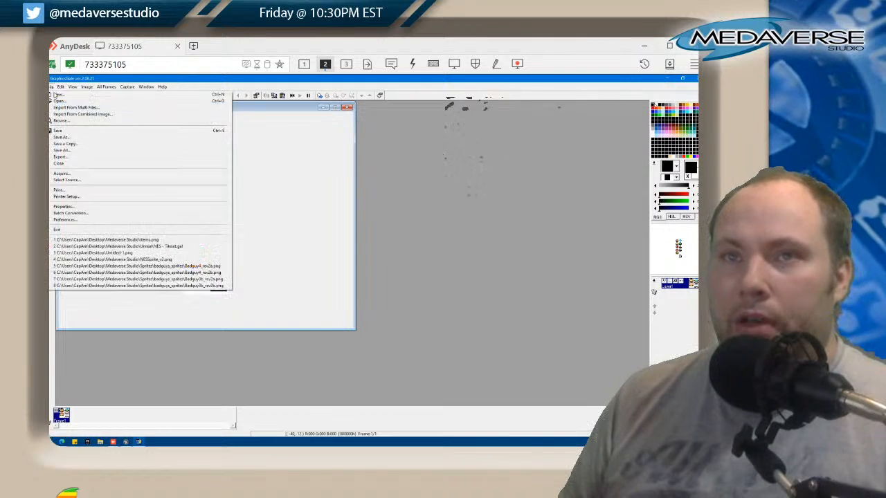
left_click(60, 101)
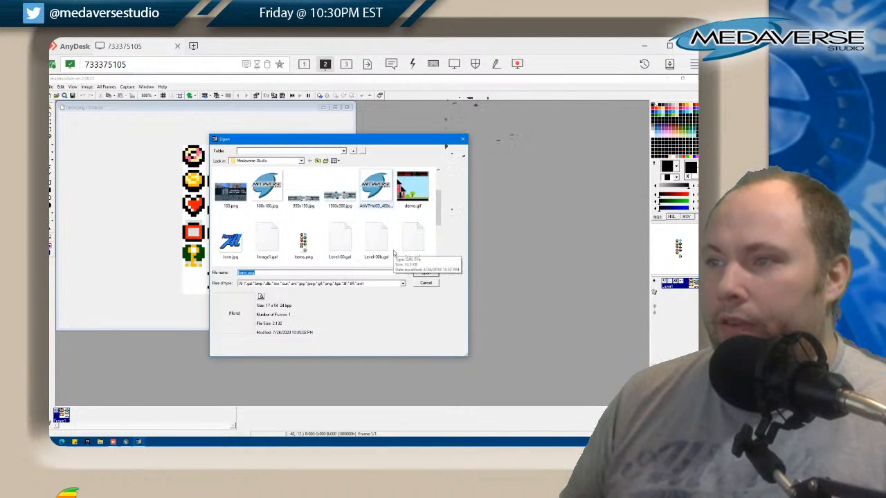
scroll(395, 253, "down", 5)
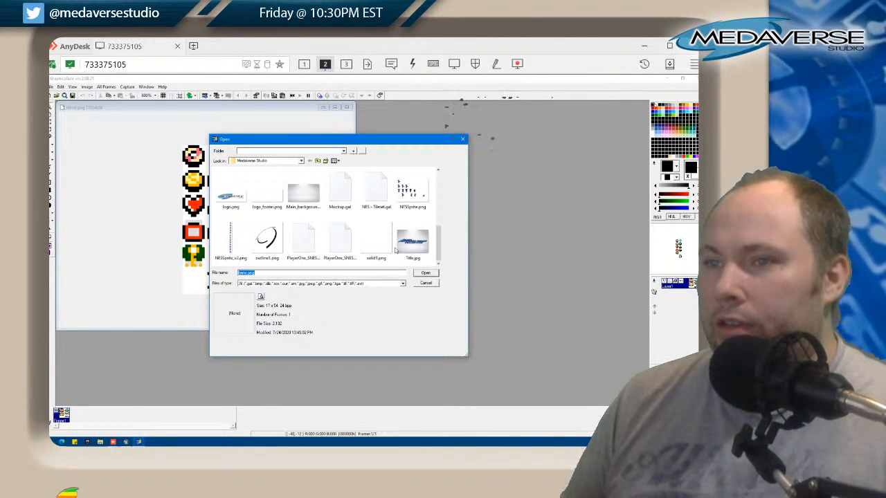
scroll(395, 253, "up", 4)
double_click(340, 187)
scroll(354, 232, "down", 1)
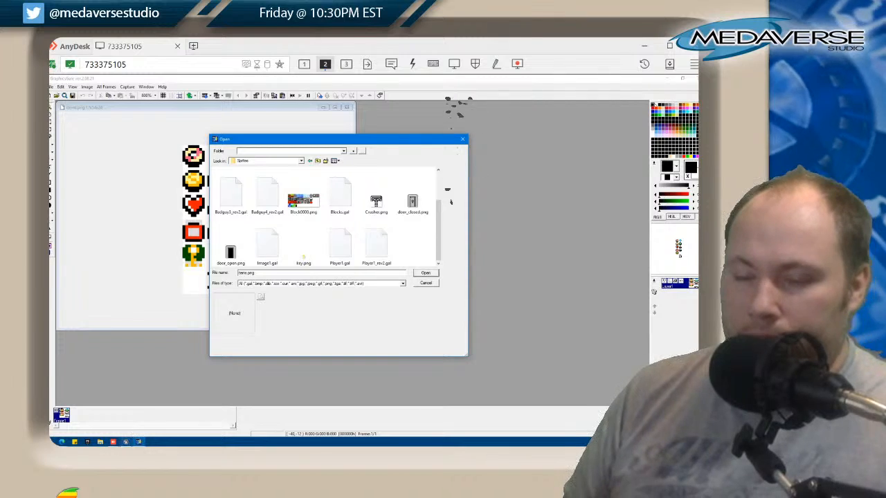
Switch to the Unreal Editor, check the tileset assets in the Sheets-Maps-Sets content folder, and return to GraphicsGale
left_click(126, 442)
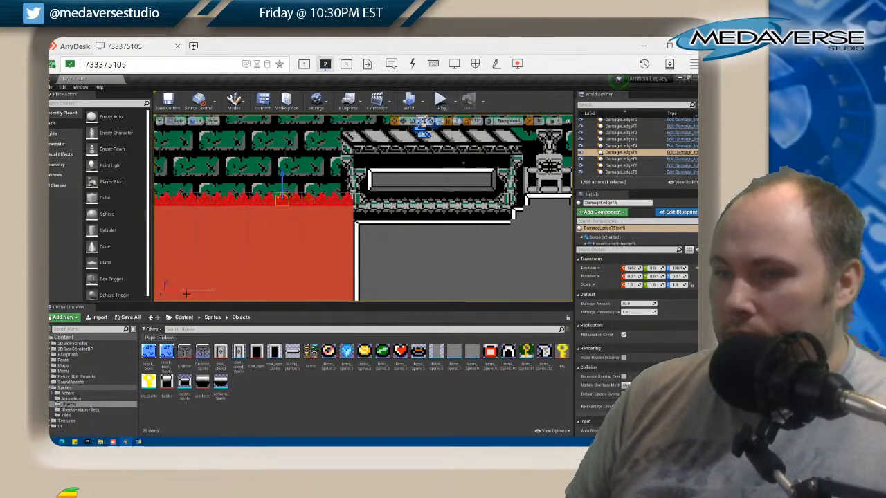
left_click(77, 409)
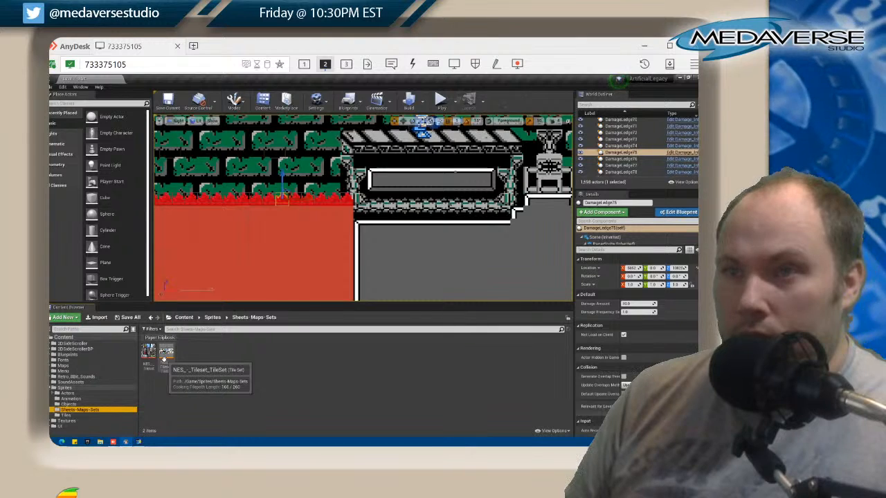
left_click(139, 441)
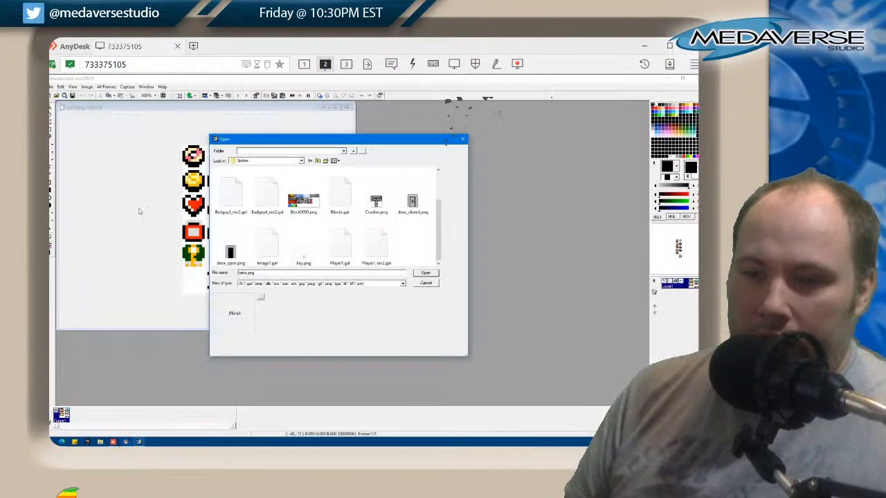
Open the NES tileset from the Unreal folder, inspect it in a larger window at 400%, and close it
scroll(284, 202, "up", 1)
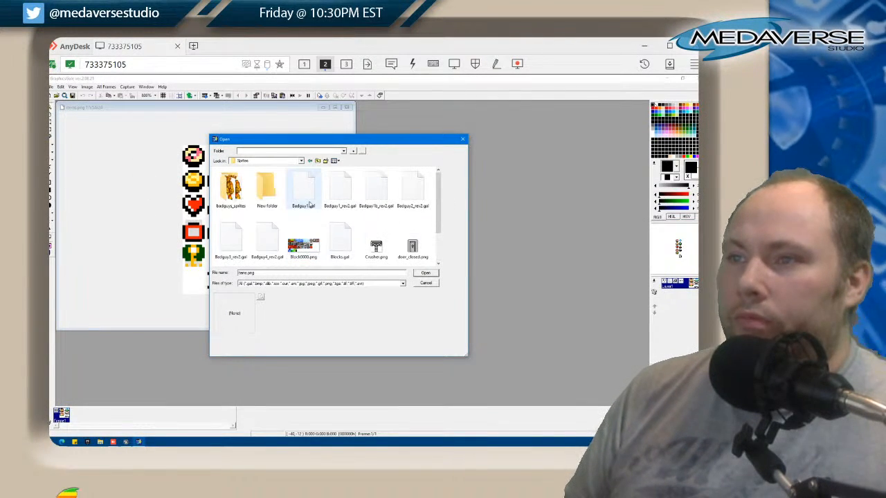
left_click(318, 160)
scroll(386, 221, "down", 3)
scroll(387, 221, "up", 4)
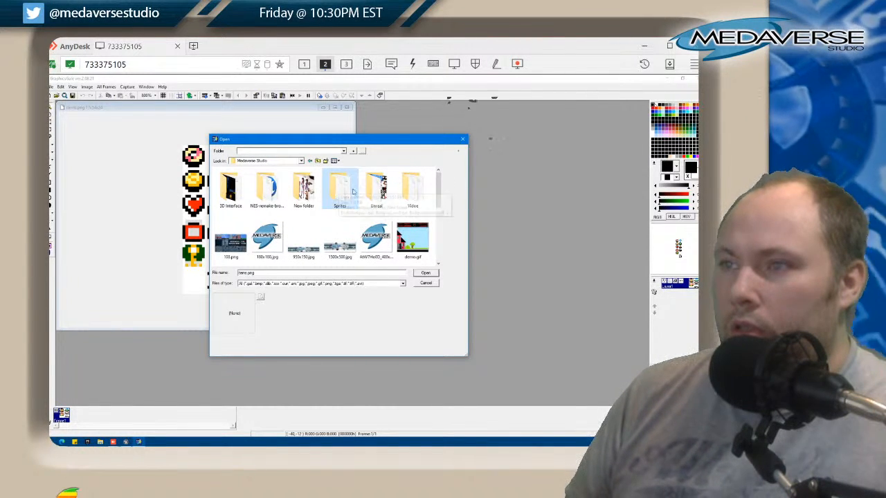
double_click(378, 188)
left_click(241, 204)
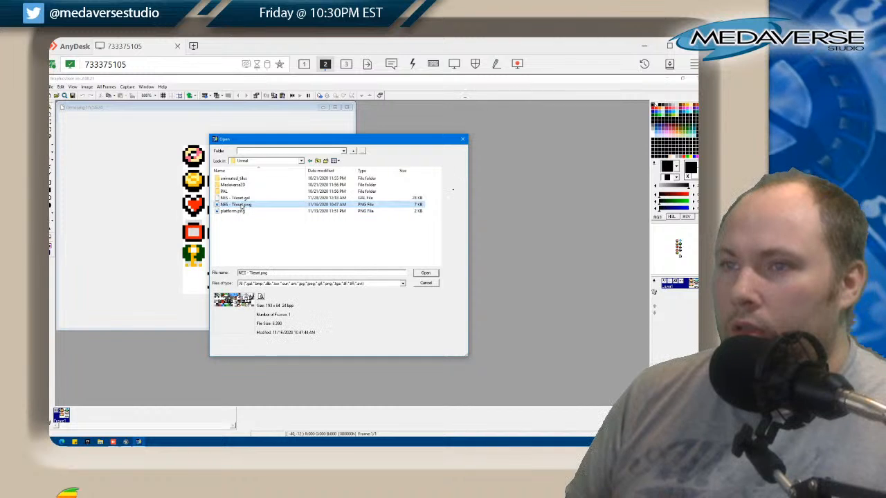
double_click(240, 205)
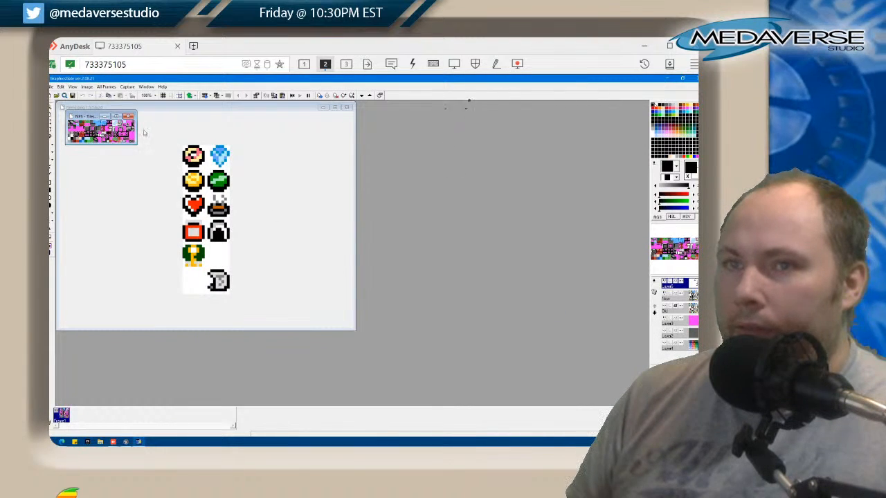
left_click_drag(137, 145, 387, 338)
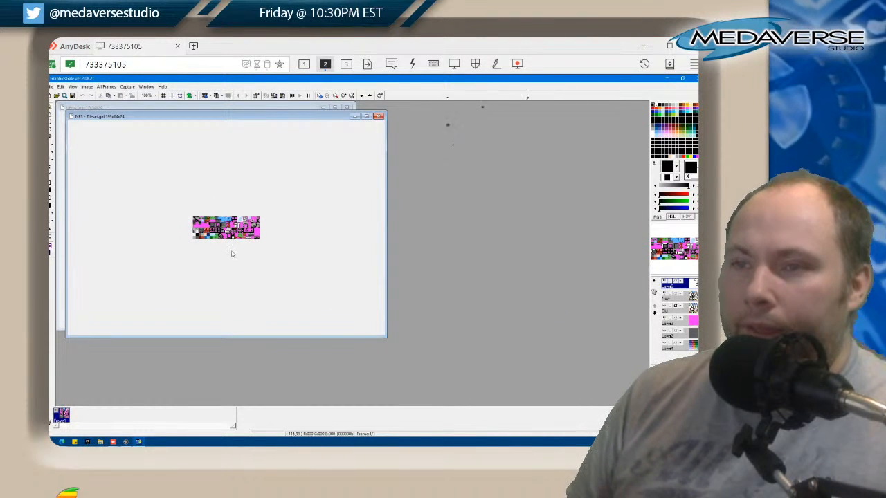
scroll(263, 250, "up", 3)
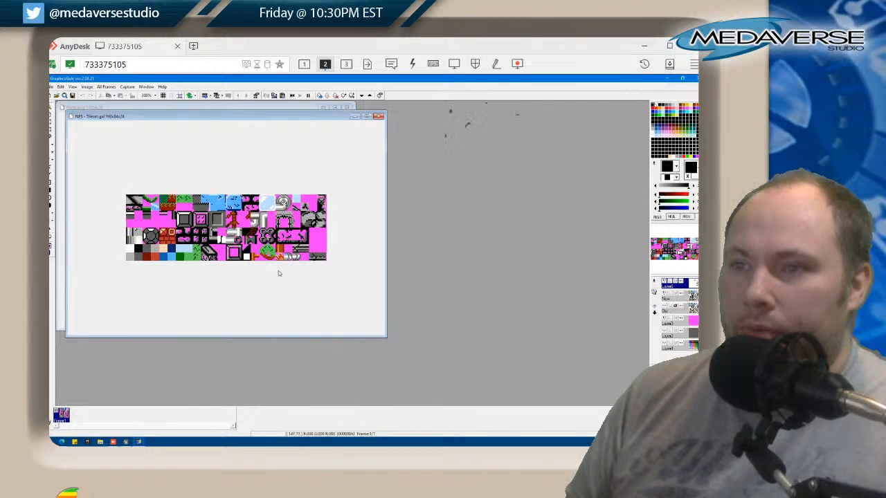
left_click(378, 116)
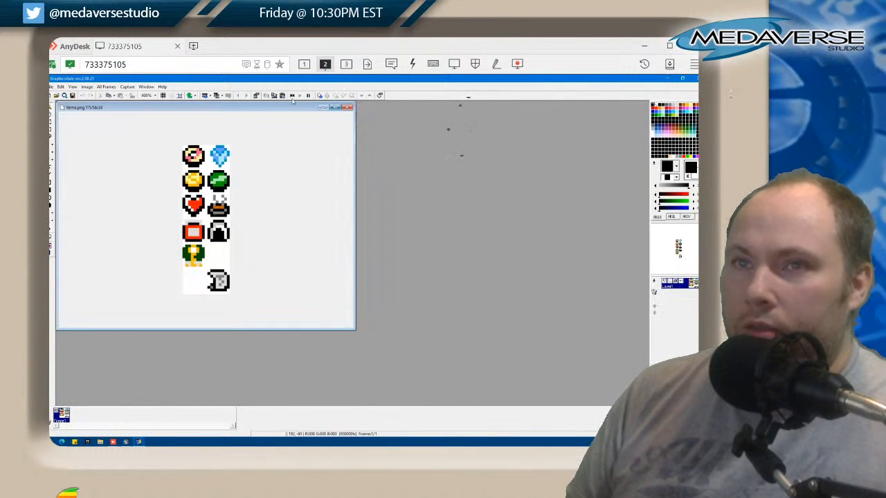
Look through the Medaverse2D and animated_tiles subfolders of the Unreal folder for the tile artwork
left_click(52, 88)
left_click(60, 101)
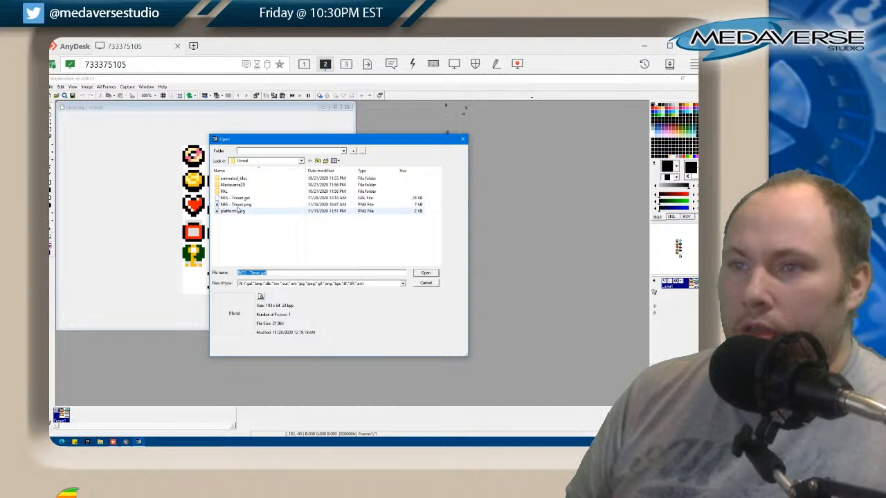
double_click(242, 185)
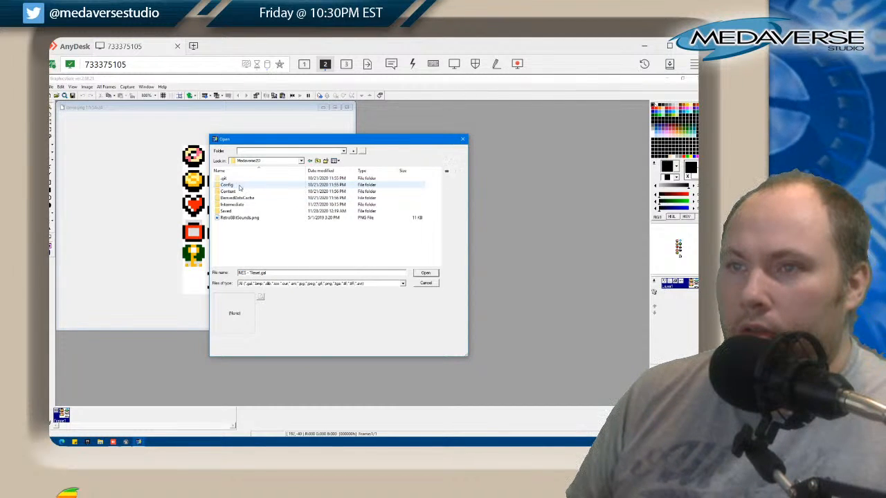
left_click(318, 161)
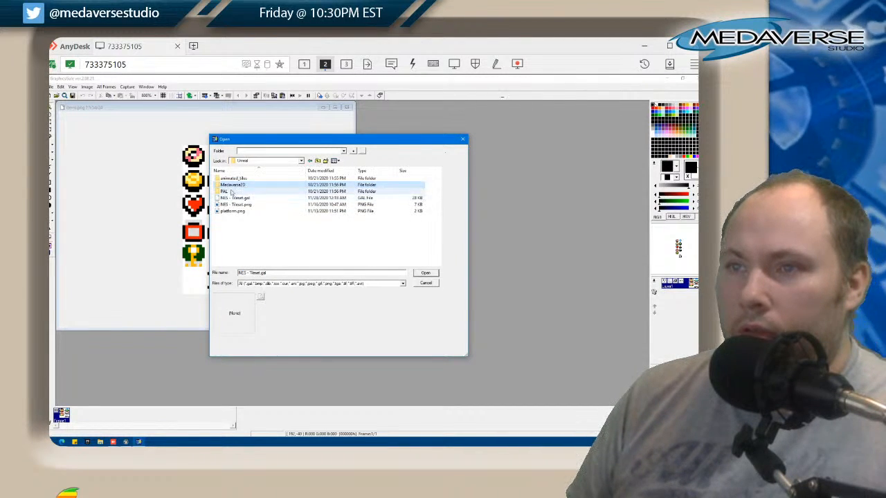
left_click(318, 160)
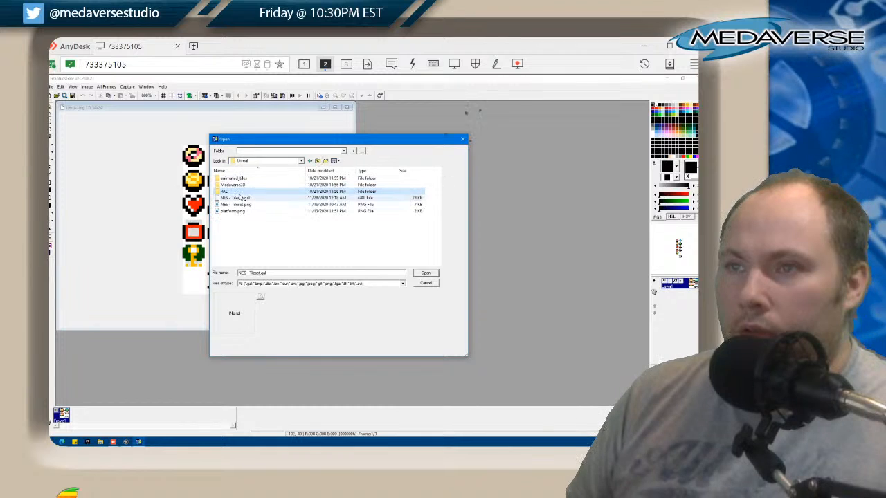
double_click(313, 185)
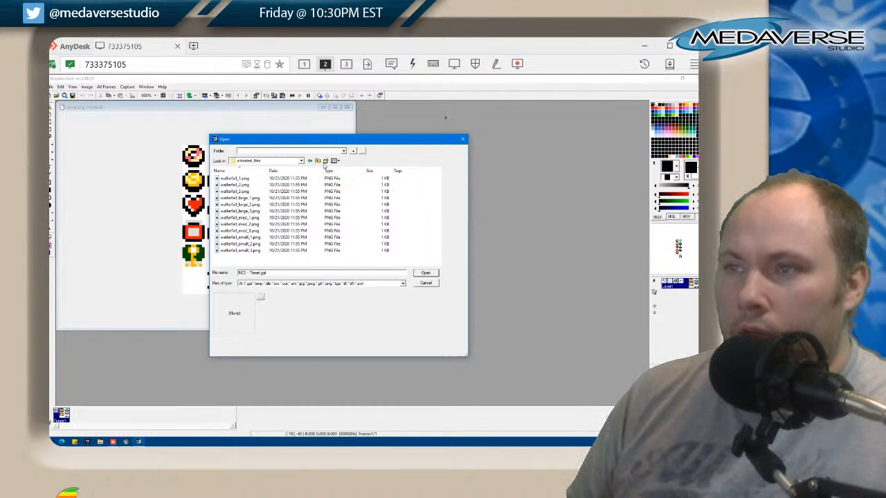
left_click(312, 162)
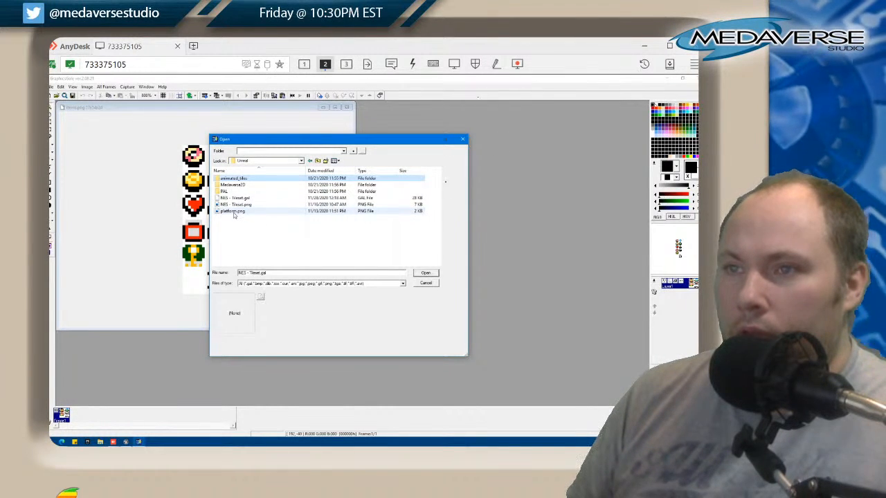
Preview the PNG files in the Unreal folder, open NES - Tileset.gal, and show the whole tileset at 400%
left_click(234, 213)
left_click(229, 205)
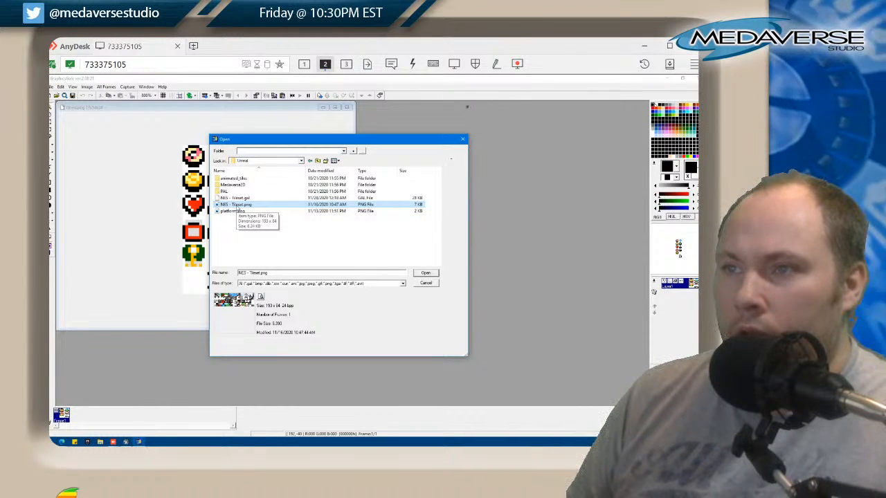
left_click(235, 199)
double_click(236, 199)
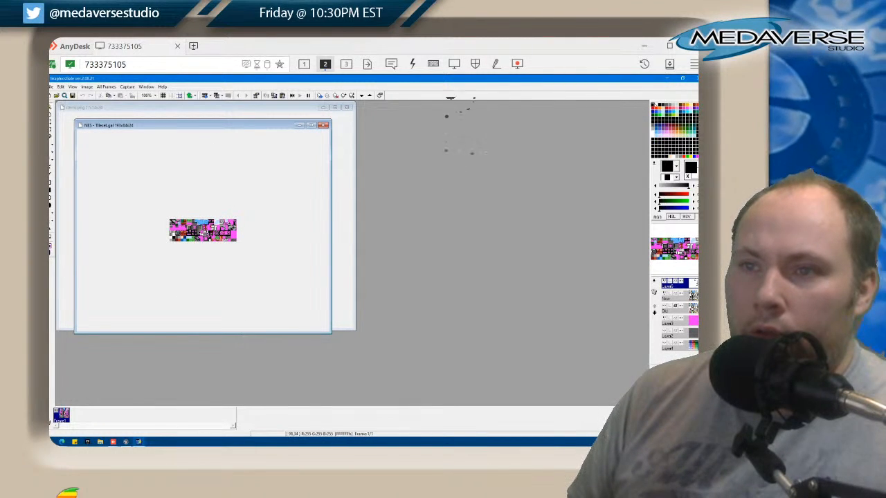
scroll(203, 231, "up", 3)
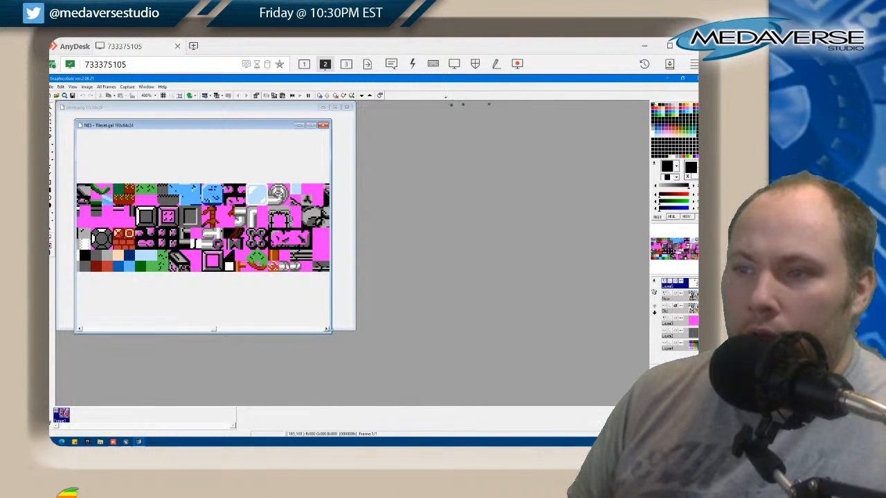
left_click_drag(328, 330, 466, 375)
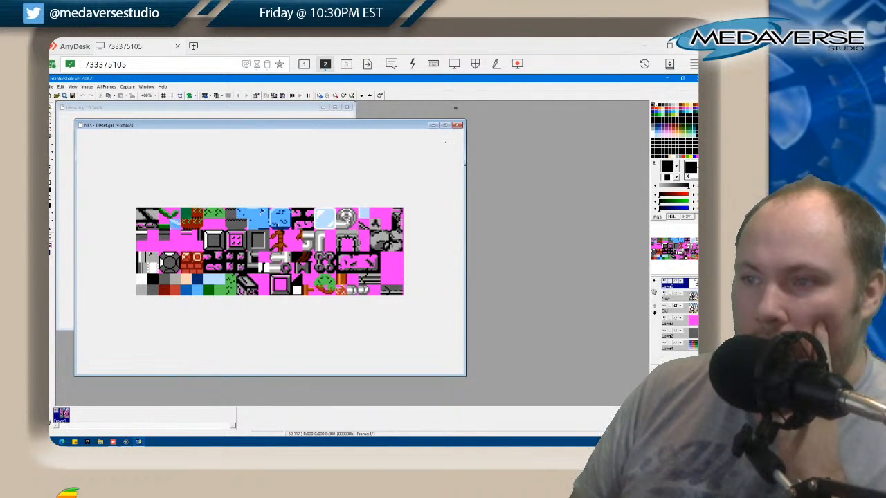
Switch to the Unreal Editor and examine the Objects and Tiles content folders, including the available actions for the NES_-_Tileset_Sprite_186 sprite
mouse_move(125, 441)
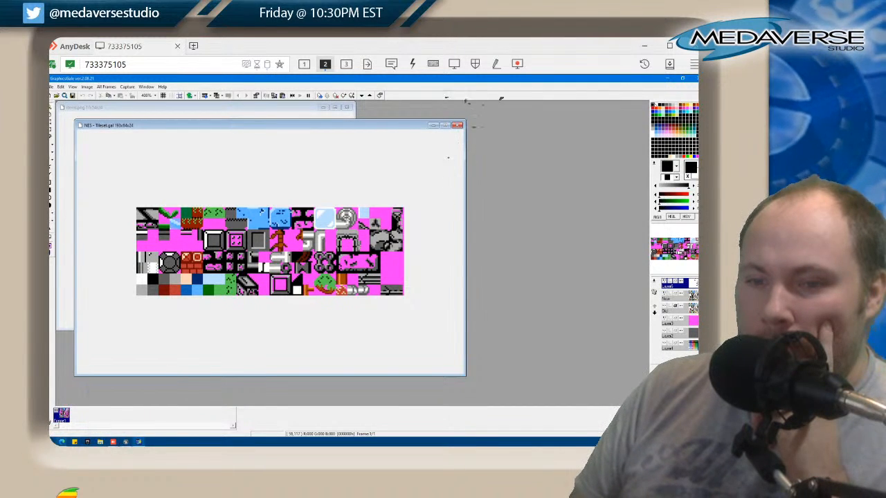
left_click(126, 442)
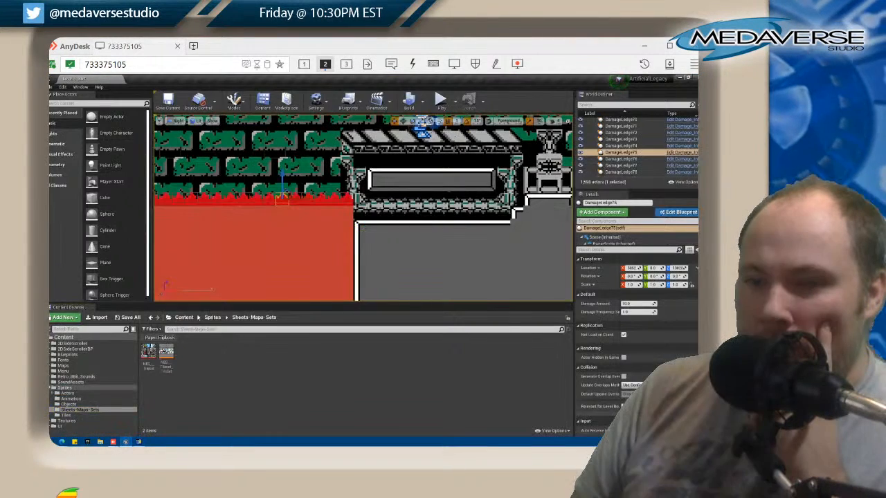
left_click(67, 405)
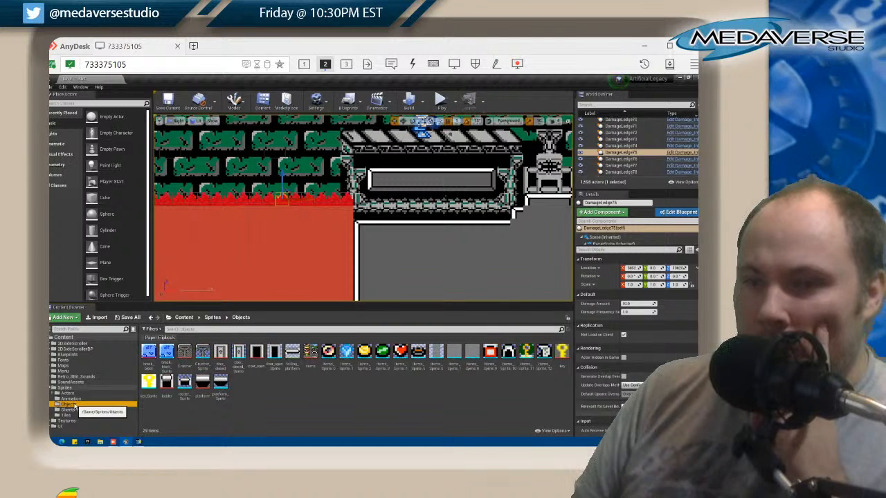
left_click(69, 415)
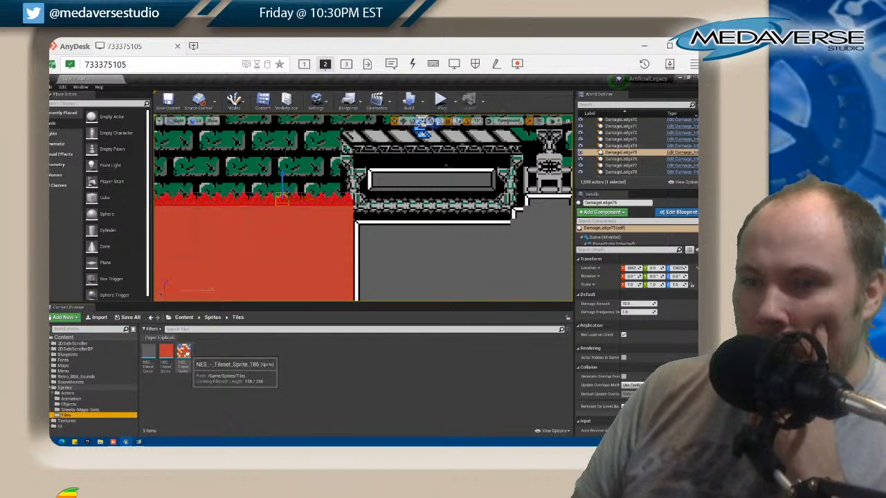
right_click(183, 352)
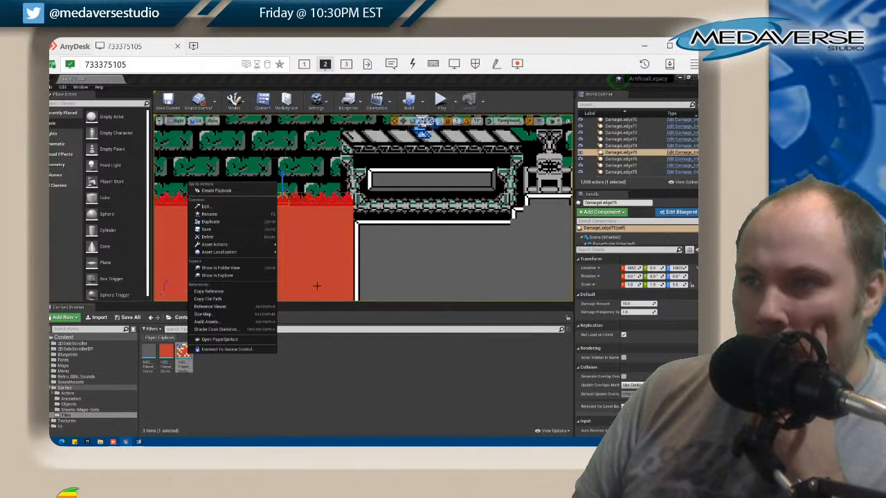
left_click(283, 201)
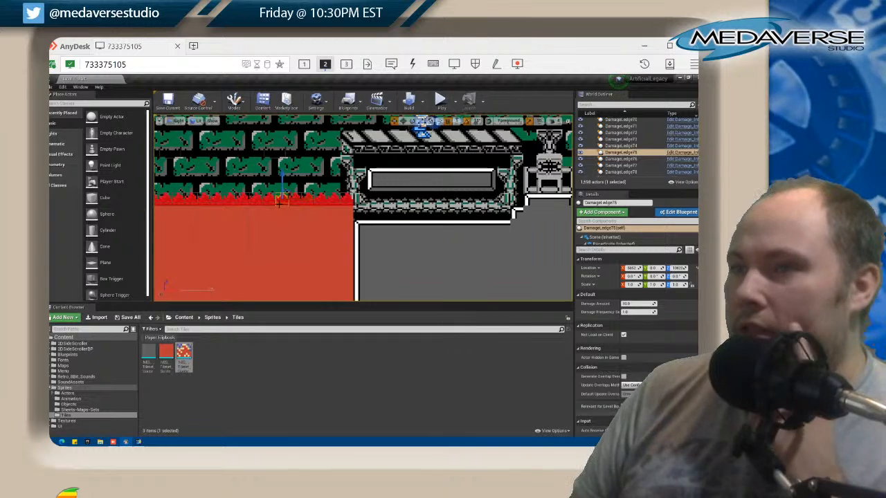
Select the damage ledge bordering the hero's platform and inspect its PaperSprite component and the full row of ledges
left_click(344, 199)
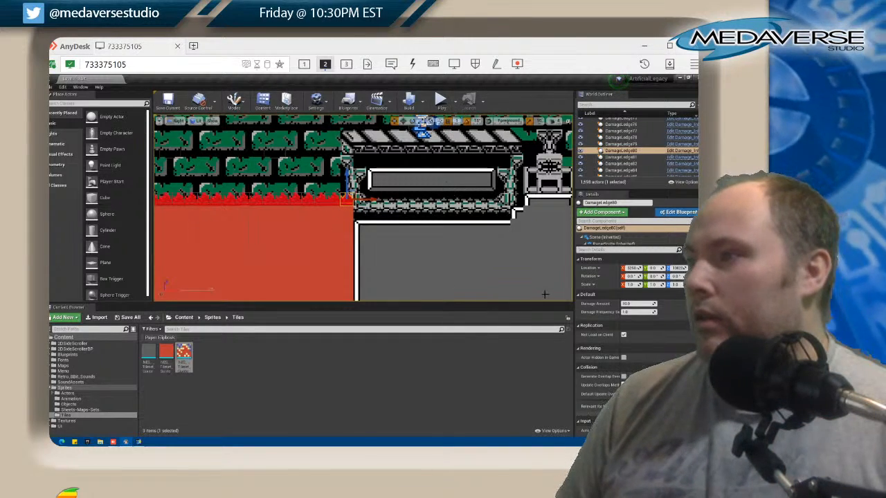
left_click(614, 245)
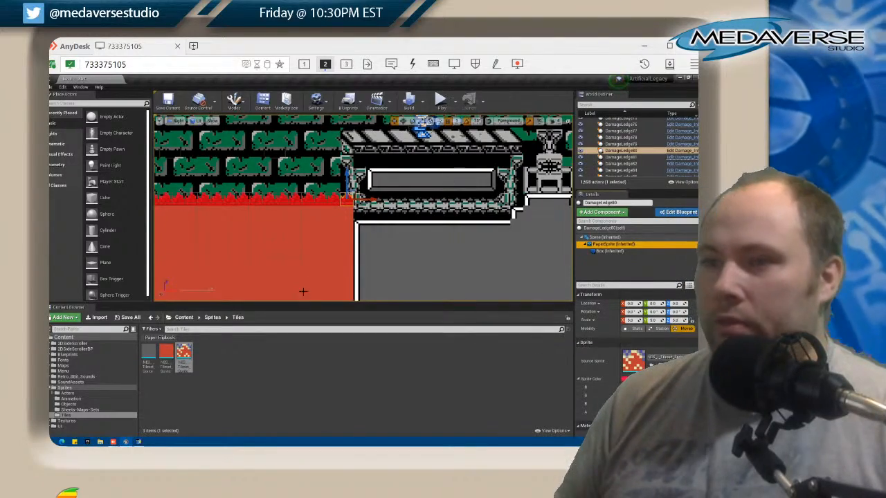
scroll(305, 296, "down", 4)
left_click_drag(308, 299, 481, 253)
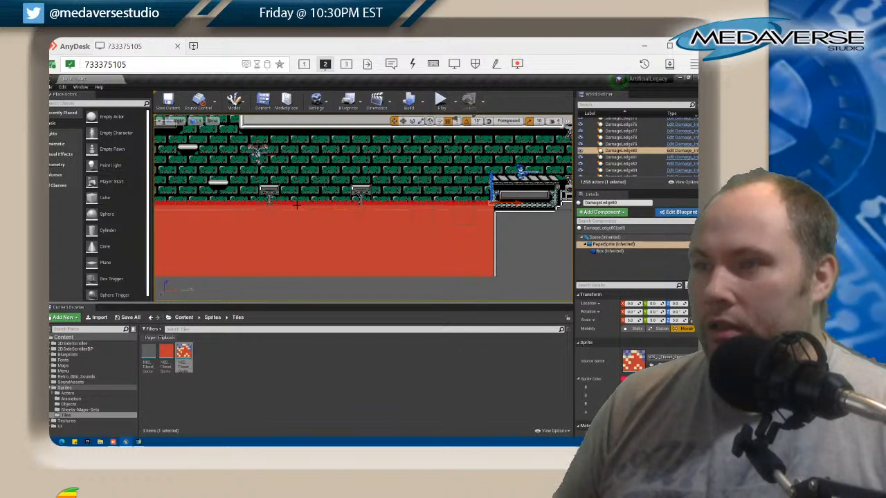
Select the damage ledges beside the hero's platform one by one, starting with the ledge touching the platform
left_click(247, 201)
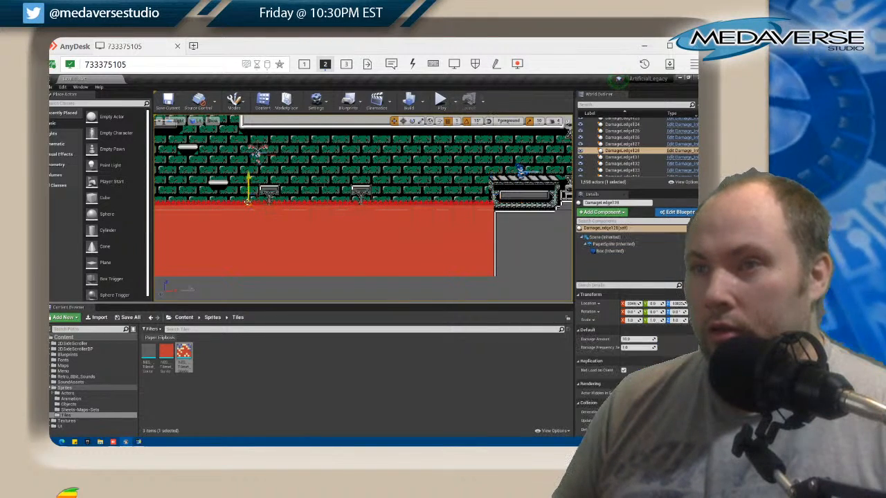
left_click(491, 203)
left_click(487, 204, "ctrl")
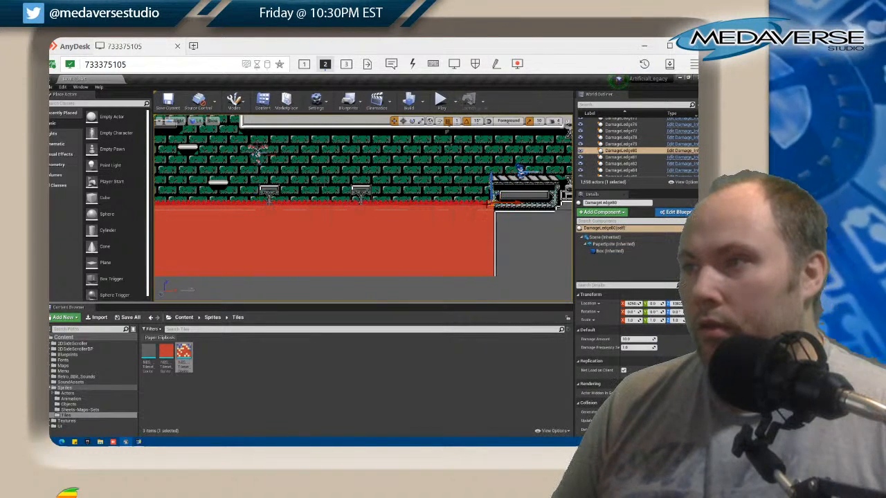
left_click(482, 204, "ctrl")
left_click(475, 203, "ctrl")
left_click(467, 203, "ctrl")
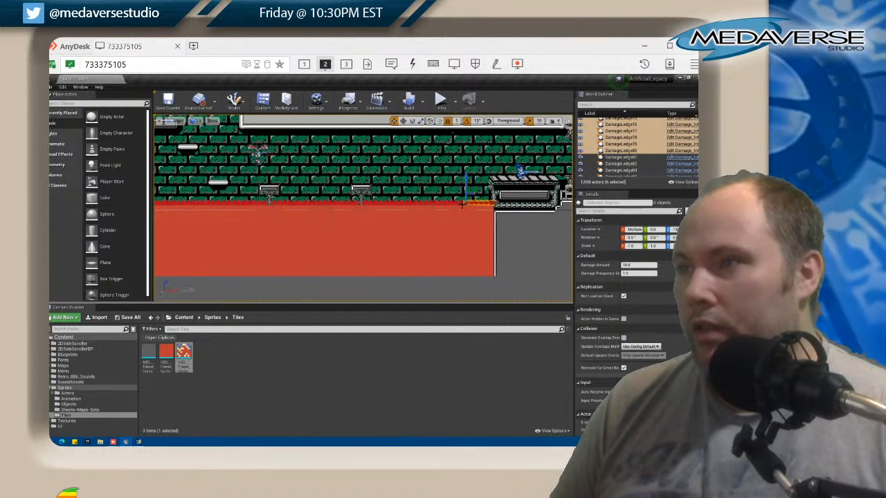
left_click(460, 204, "ctrl")
left_click(451, 204, "ctrl")
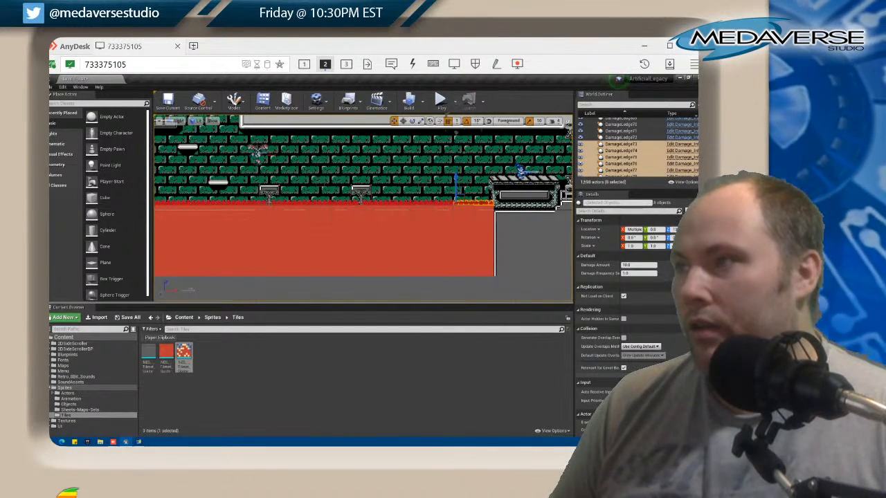
Select every damage ledge in the outliner from DamageLedge23 through DamageLedge139 and look through their shared properties
left_click_drag(646, 190, 646, 262)
scroll(612, 144, "up", 9)
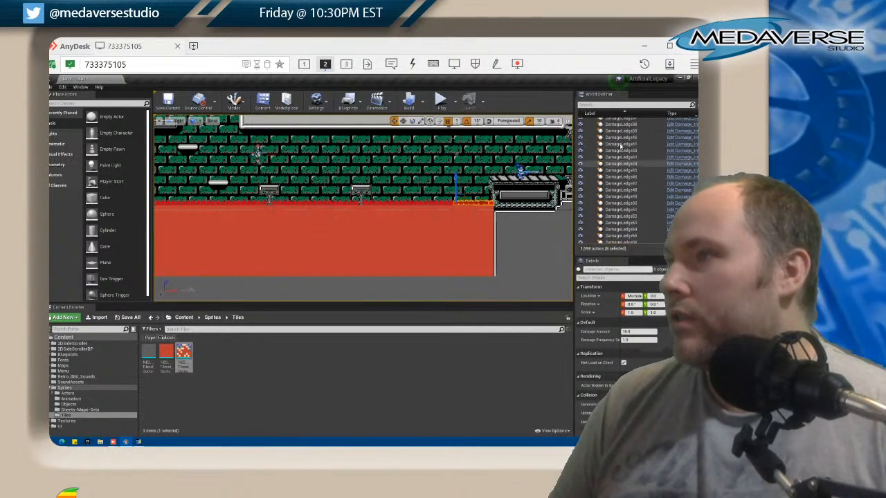
scroll(621, 146, "up", 10)
left_click(627, 180)
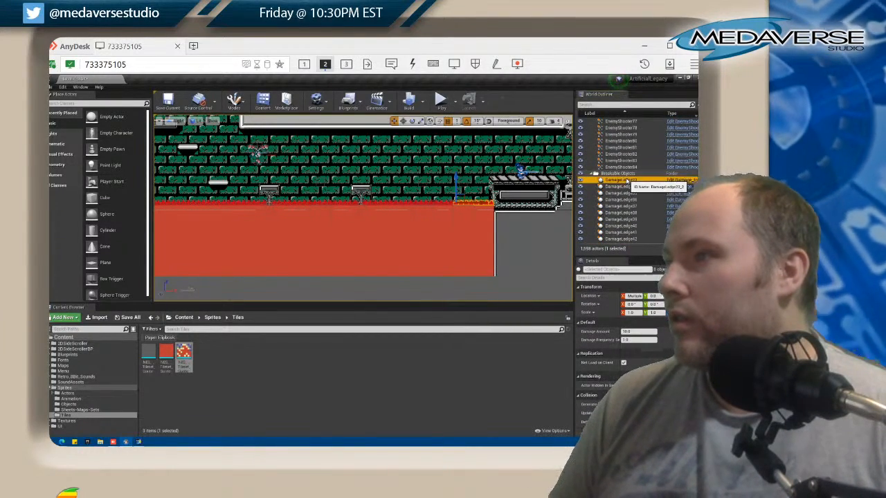
scroll(633, 181, "down", 10)
scroll(643, 181, "down", 13)
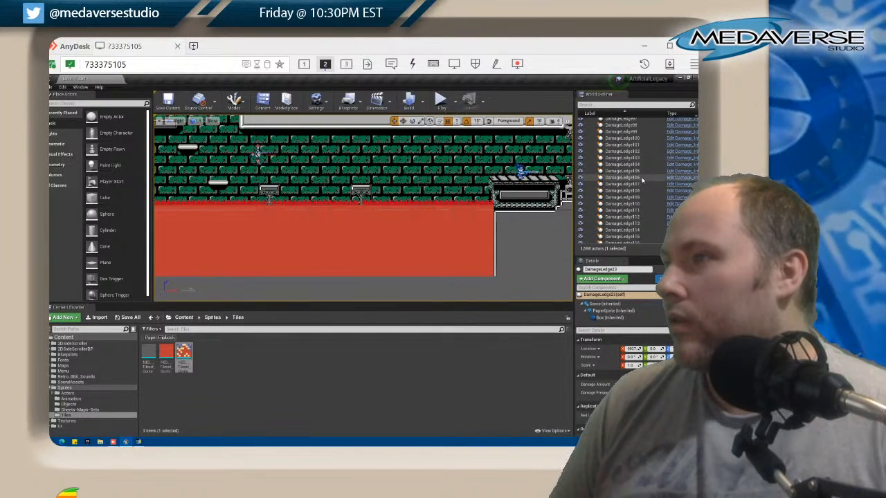
scroll(643, 180, "down", 12)
scroll(642, 180, "down", 1)
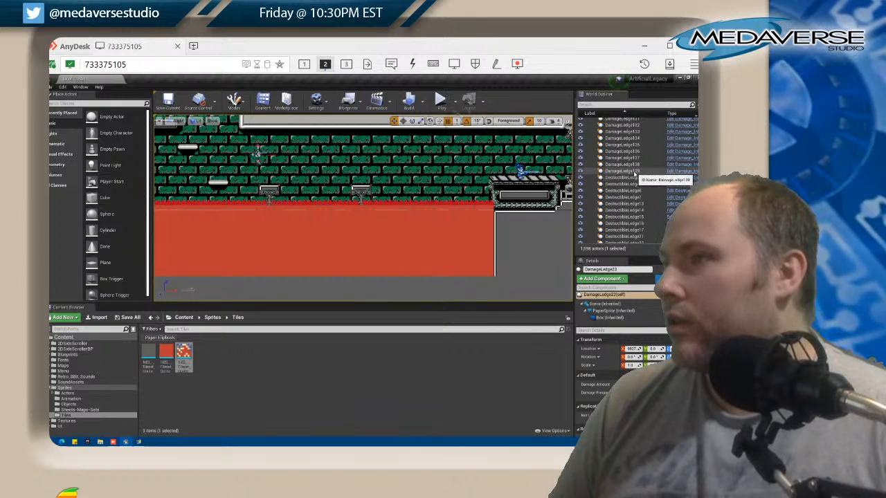
left_click(635, 172, "shift")
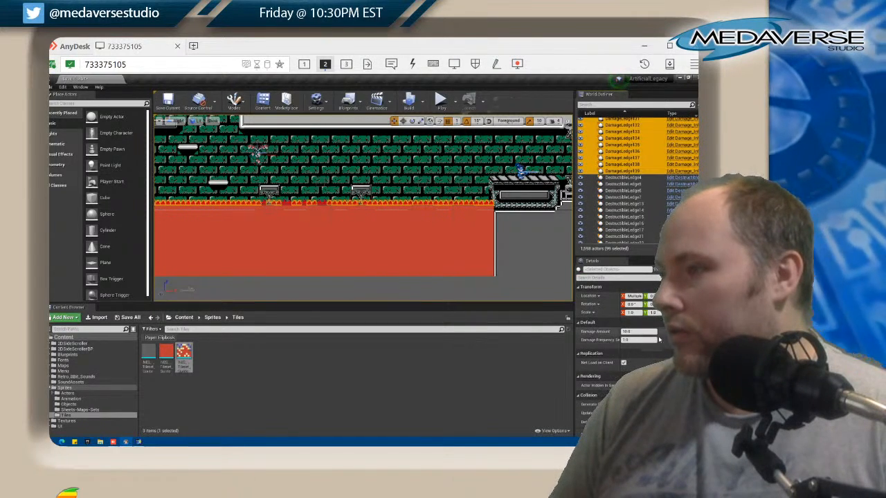
scroll(655, 340, "down", 3)
scroll(666, 342, "up", 3)
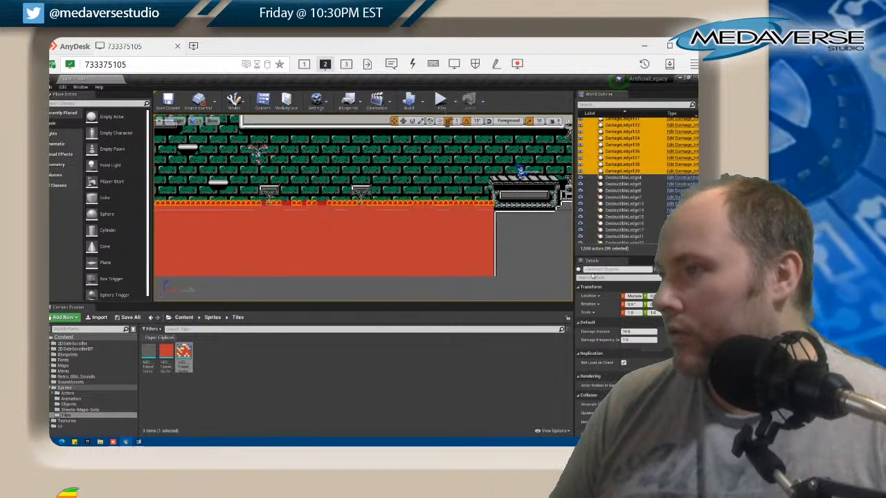
scroll(664, 336, "down", 2)
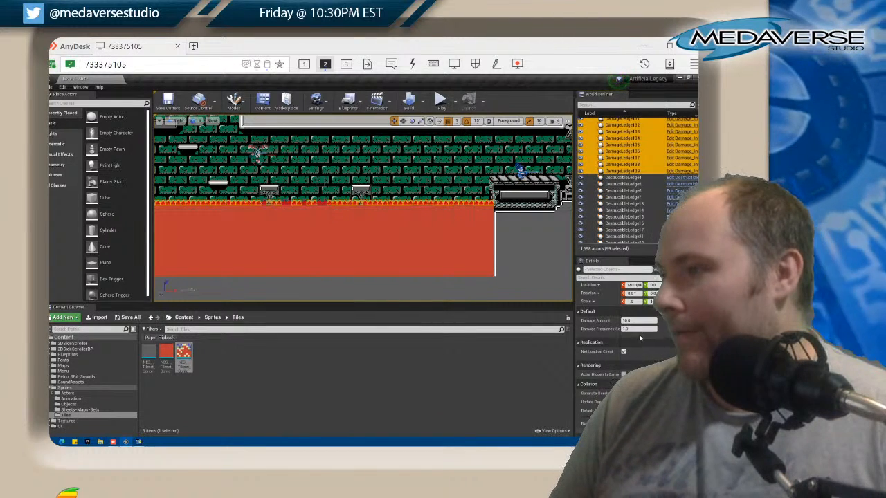
scroll(664, 335, "up", 2)
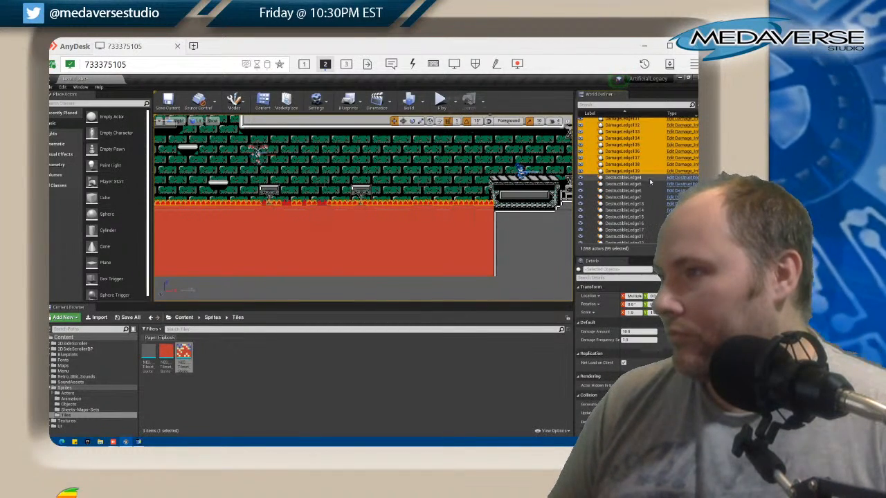
Change the sprite colour of DamageLedge139's PaperSprite component, entering 0 for red, green and blue
left_click(627, 171)
left_click(612, 311)
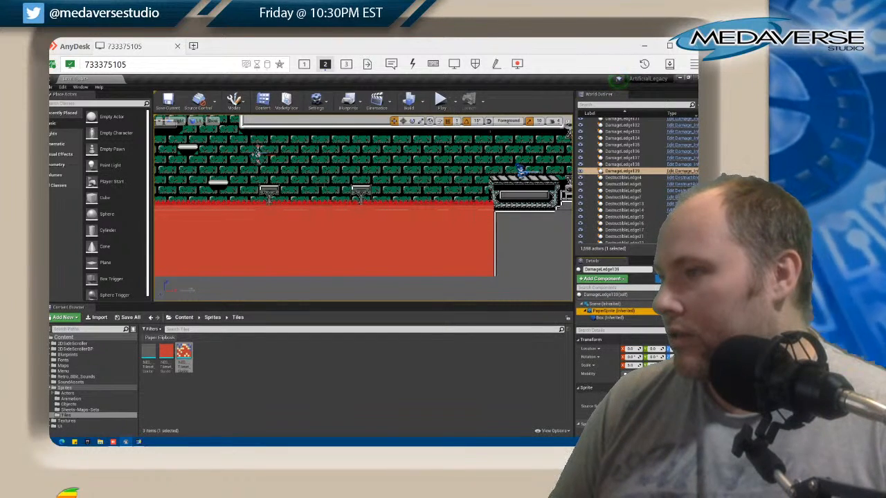
left_click(650, 425)
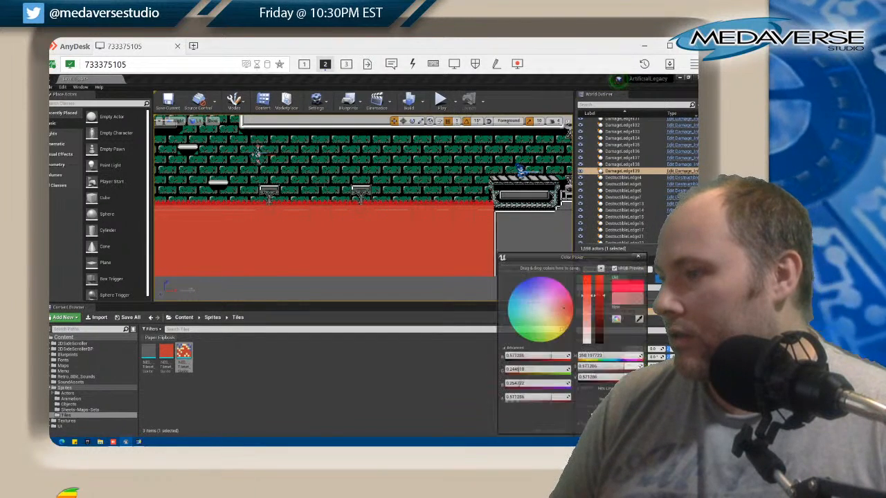
left_click(541, 356)
type("0")
key("Tab")
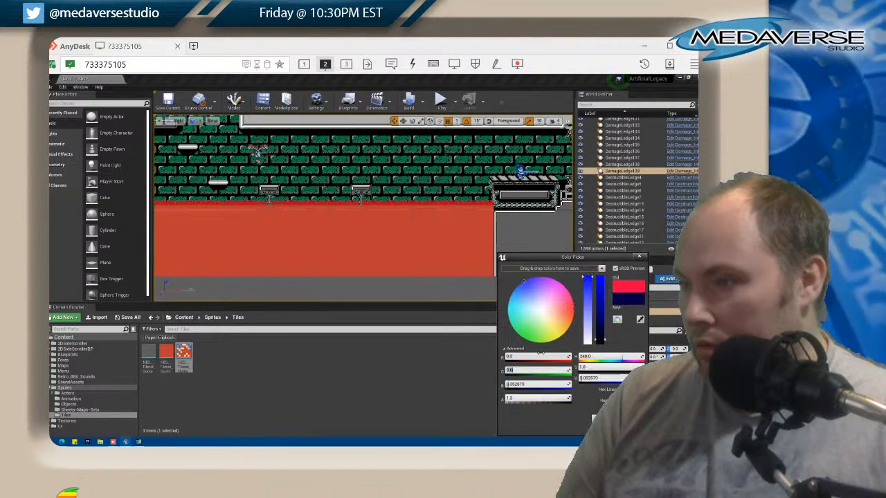
type("0")
key("Tab")
type("0")
key("Tab")
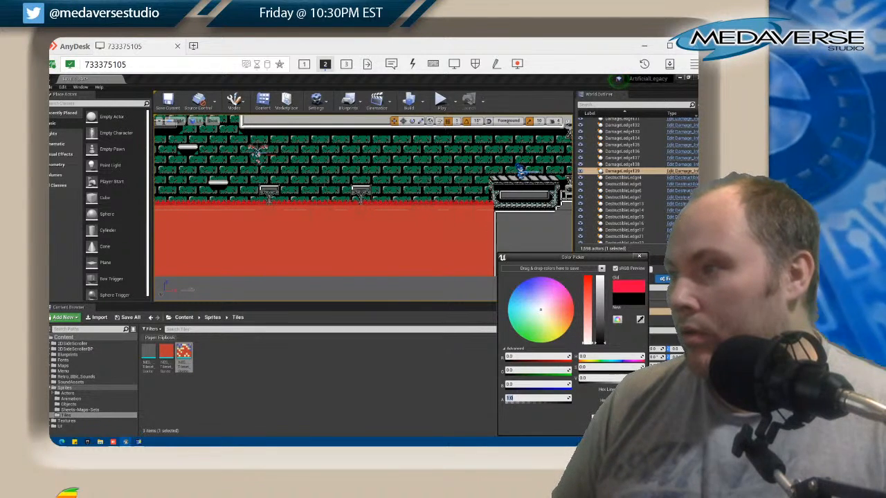
left_click(592, 415)
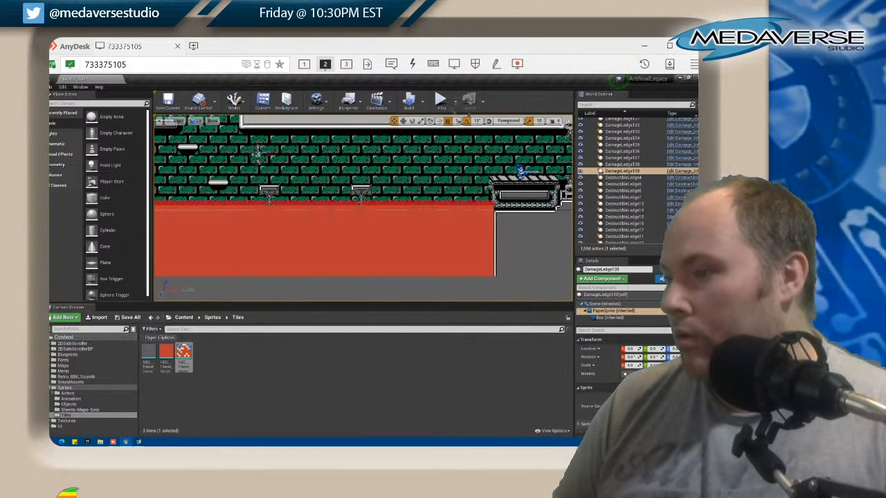
Set the blue value of DamageLedge139's sprite colour to 0 and apply it
left_click(650, 424)
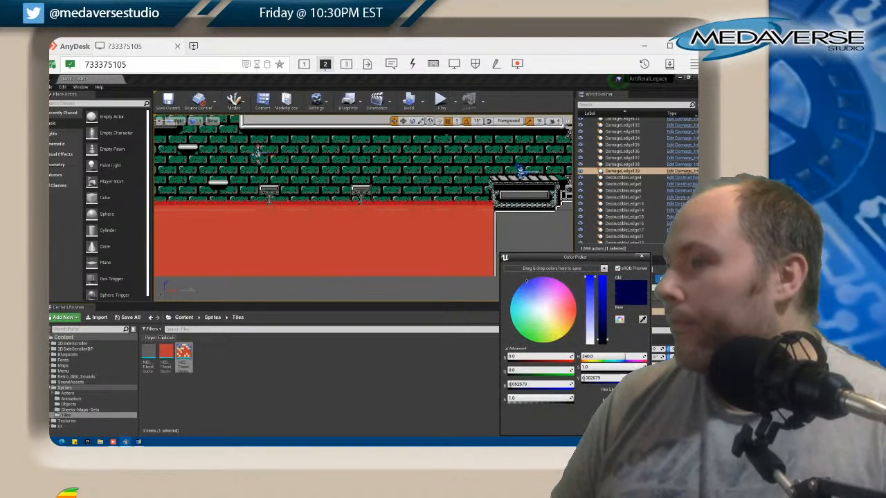
left_click(528, 383)
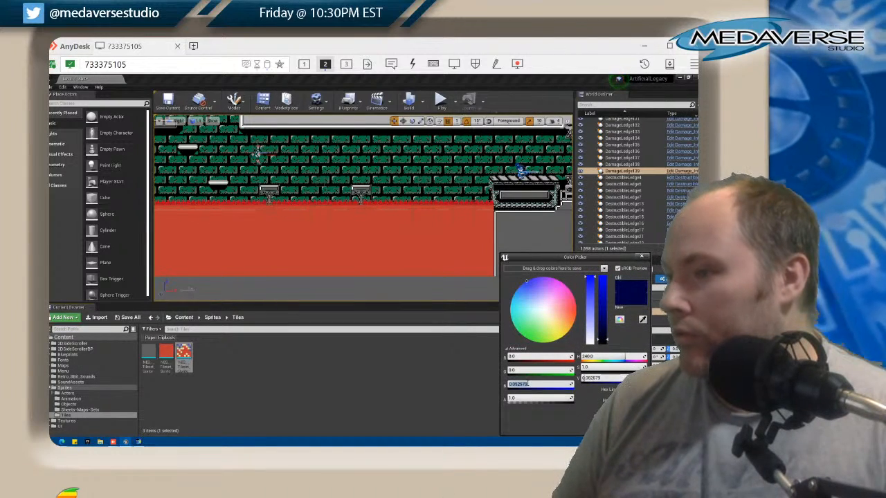
type("0")
key("Tab")
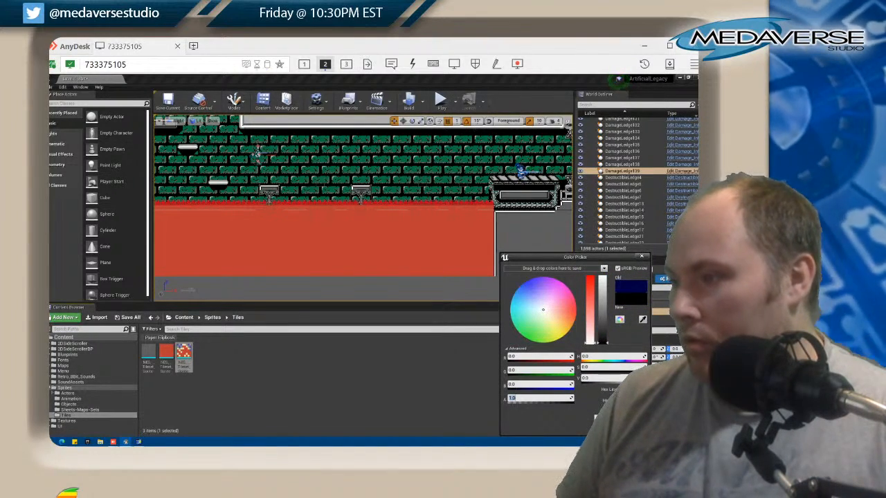
left_click(608, 418)
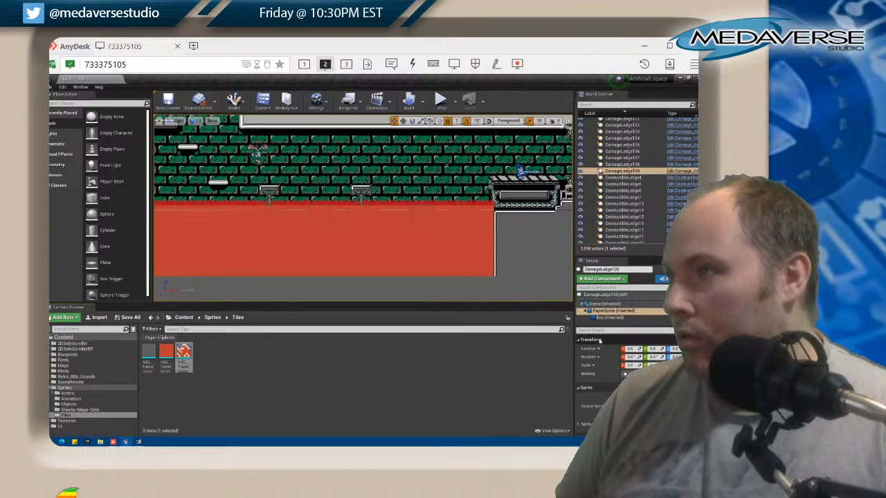
Compare the PaperSprite settings of DamageLedge138 and DamageLedge139, and try to trace DamageLedge139's component in the project content
left_click(627, 165)
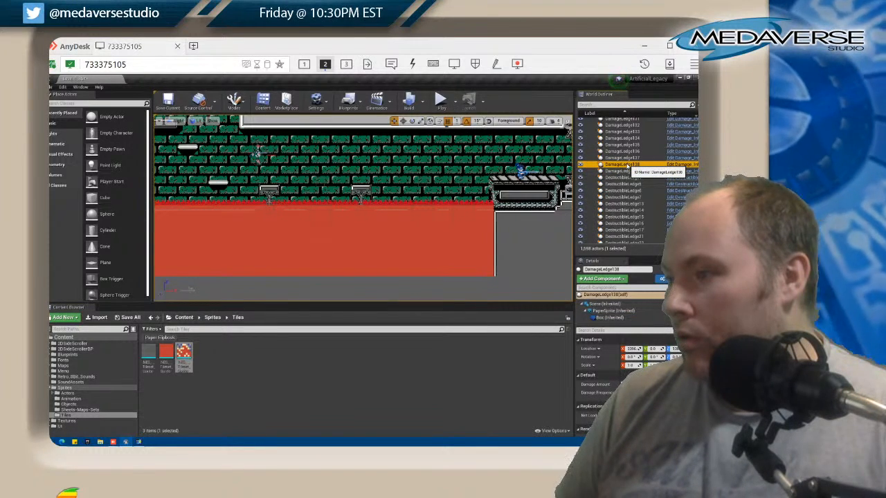
left_click(614, 311)
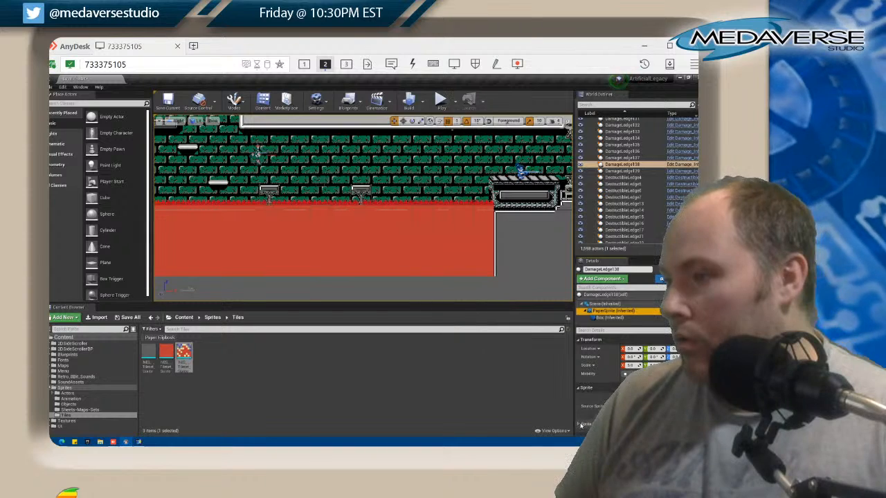
left_click(581, 340)
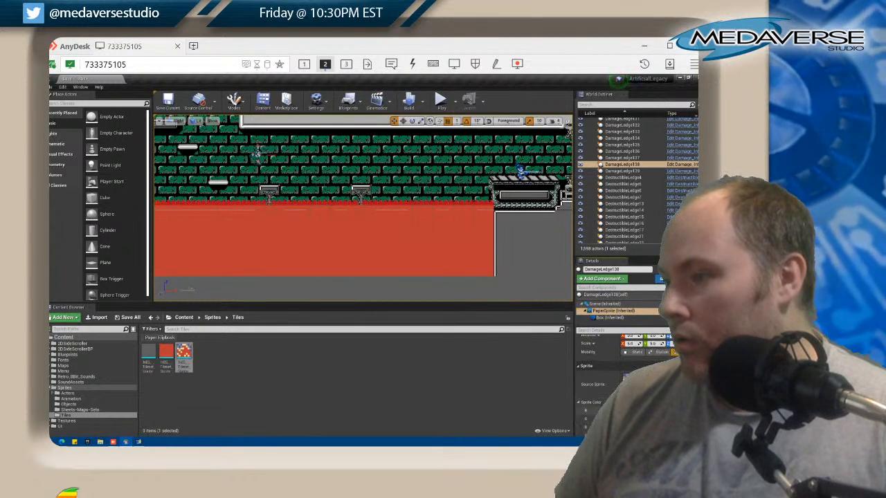
left_click(616, 171)
right_click(600, 312)
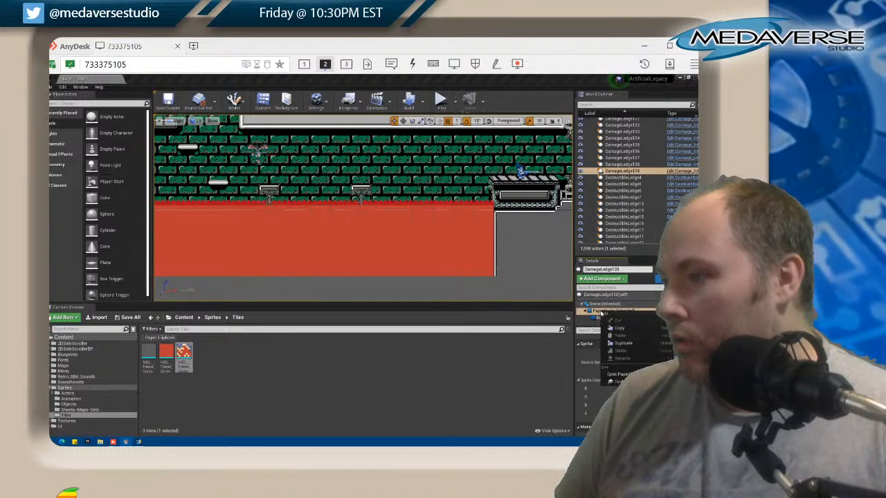
left_click(618, 383)
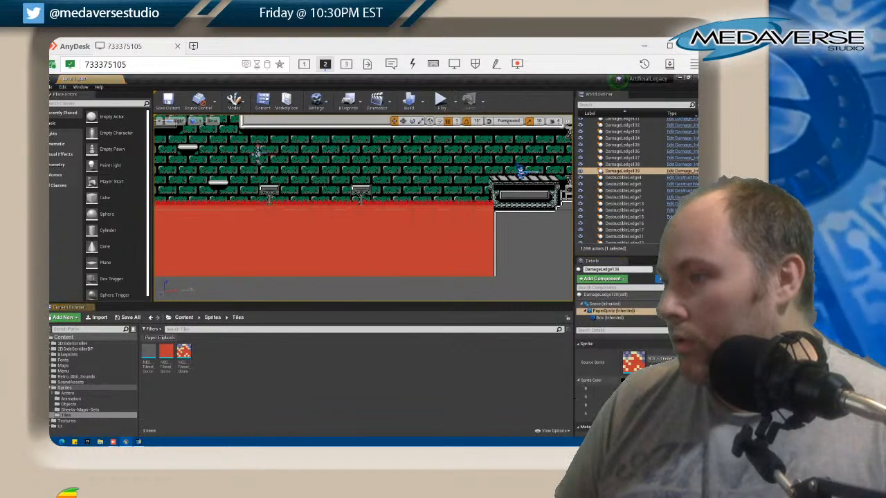
left_click(375, 380)
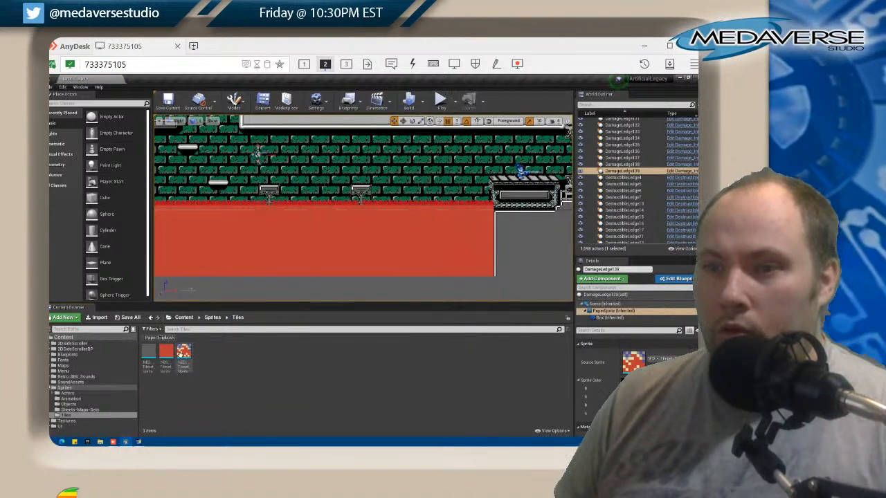
Open the NES_-_Tileset_Sprite_186 sprite for bulk editing in the property matrix
left_click(184, 352)
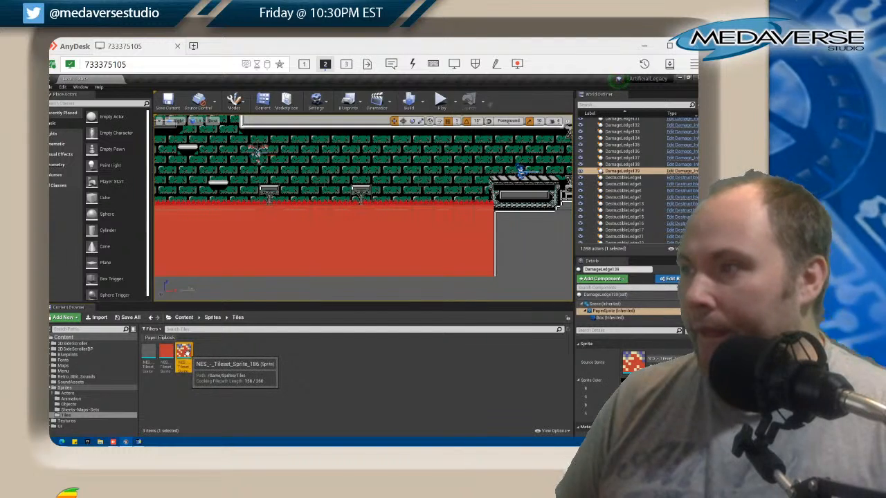
right_click(185, 353)
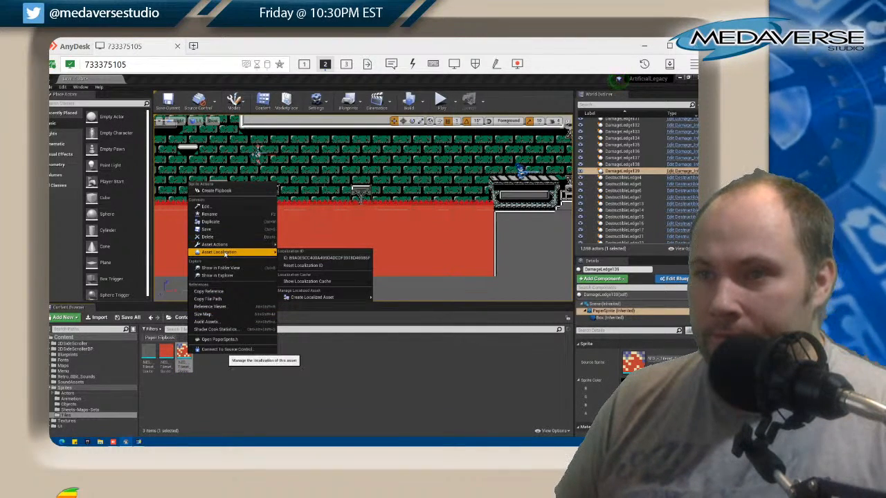
mouse_move(218, 245)
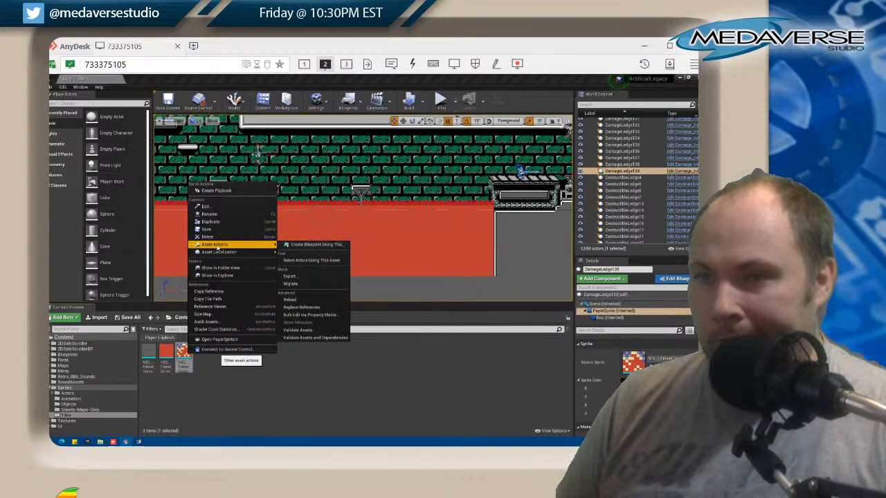
left_click(323, 316)
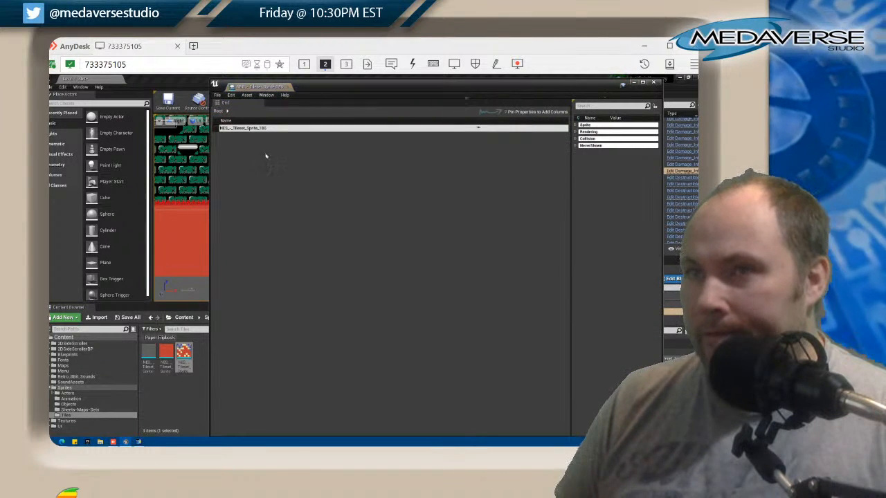
Widen the matrix's property list and examine the sprite's Sprite, NeverShown, Collision and Rendering properties
left_click(577, 124)
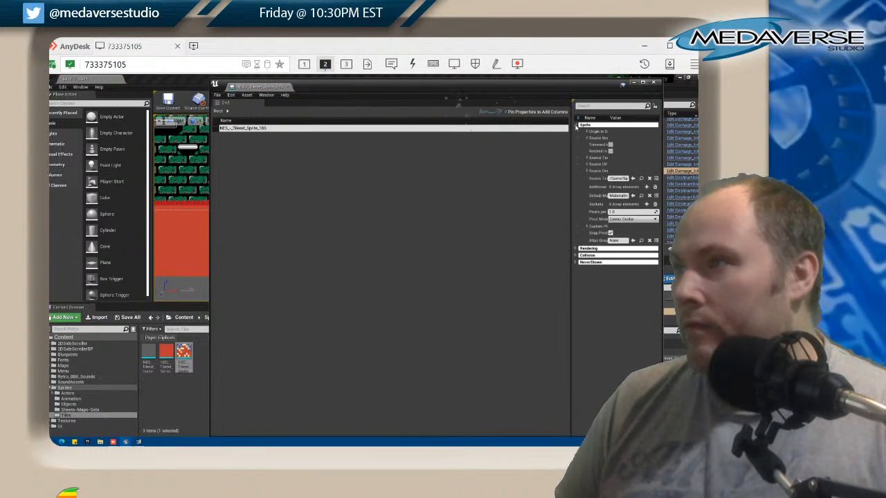
left_click_drag(571, 145, 475, 142)
left_click_drag(495, 85, 377, 95)
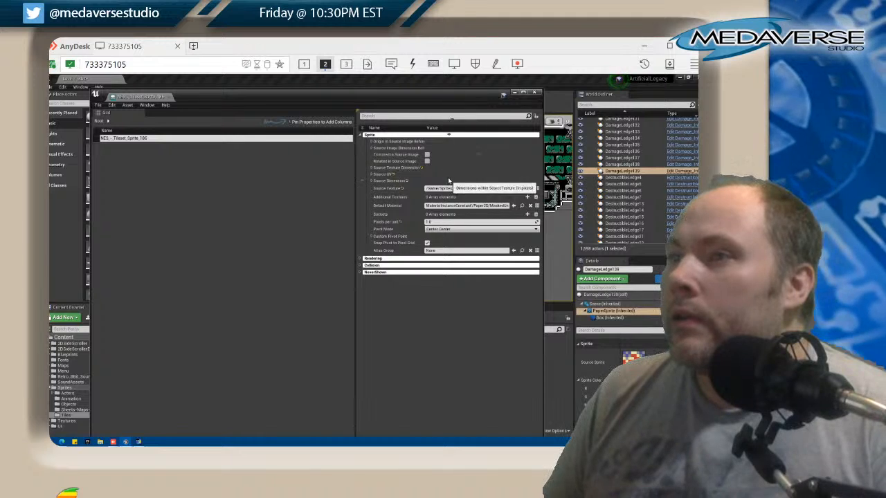
left_click(360, 273)
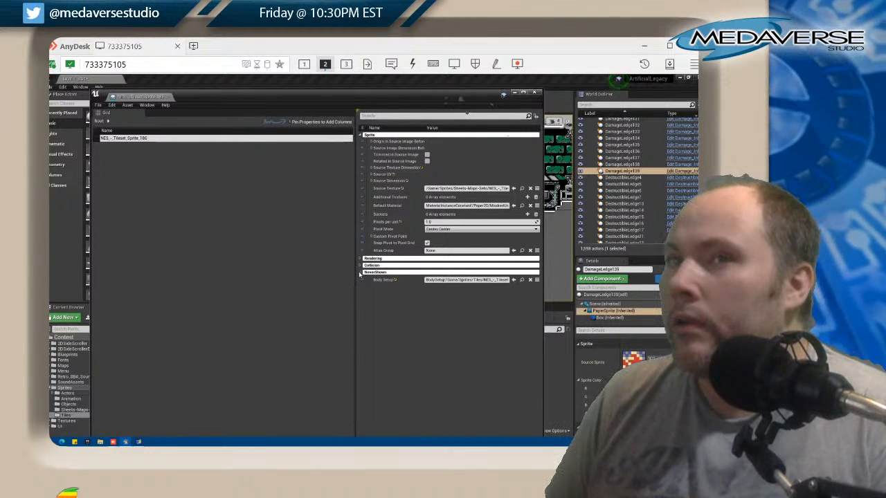
left_click(360, 265)
left_click(360, 259)
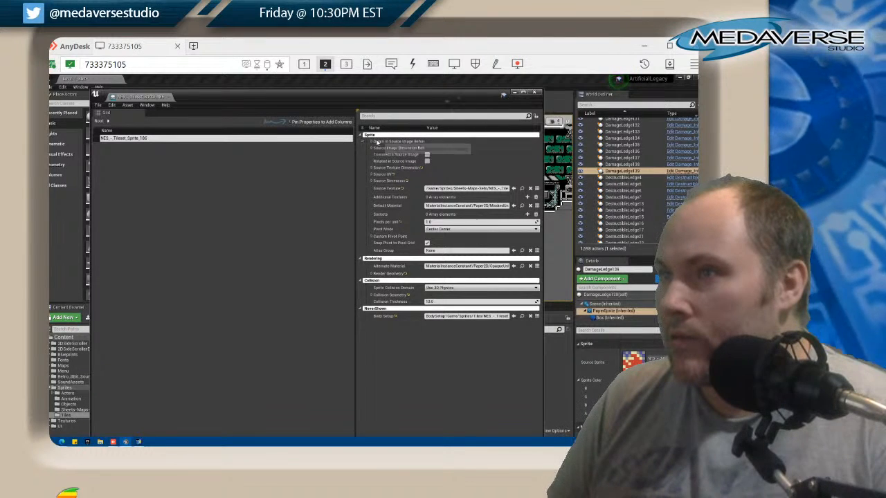
Examine the sprite's source image, texture dimension, UV, custom pivot and render geometry properties, and close the property matrix
left_click(372, 141)
left_click(372, 142)
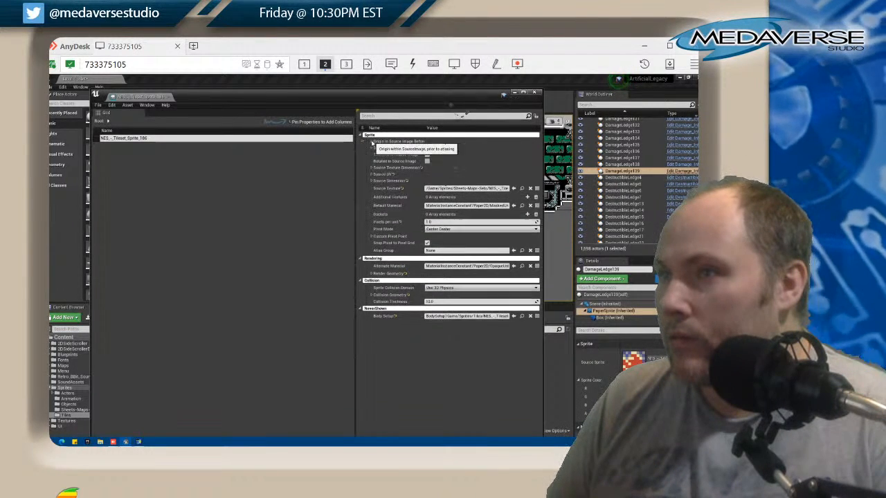
left_click(371, 148)
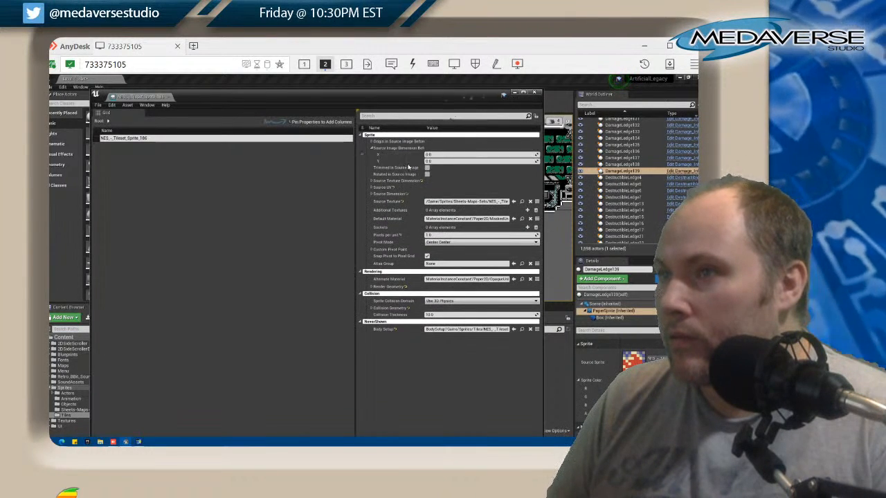
left_click(372, 148)
left_click(372, 168)
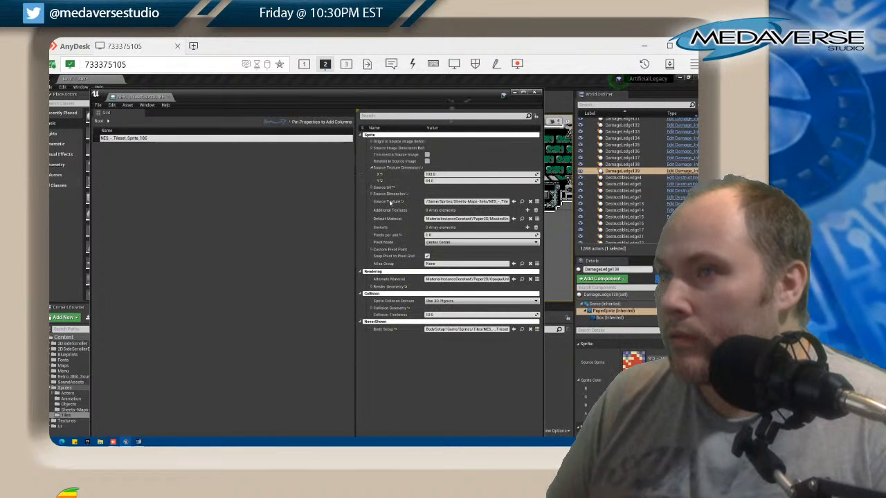
left_click(372, 167)
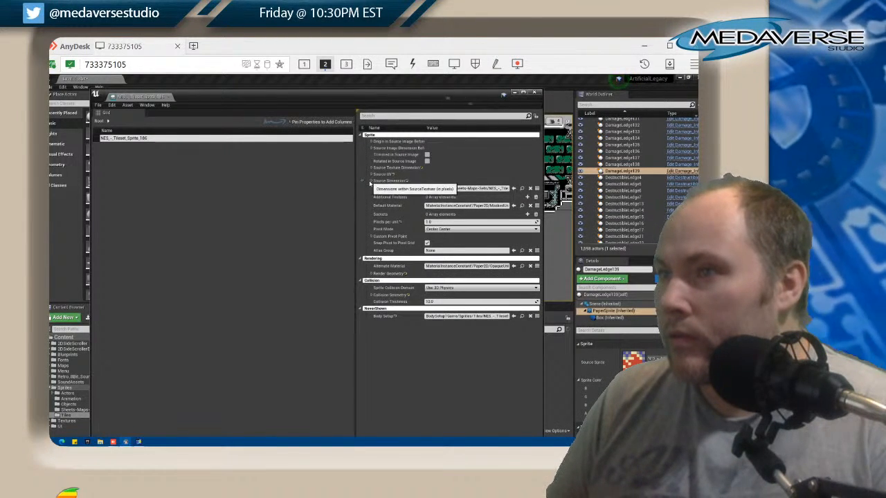
left_click(371, 180)
left_click(371, 173)
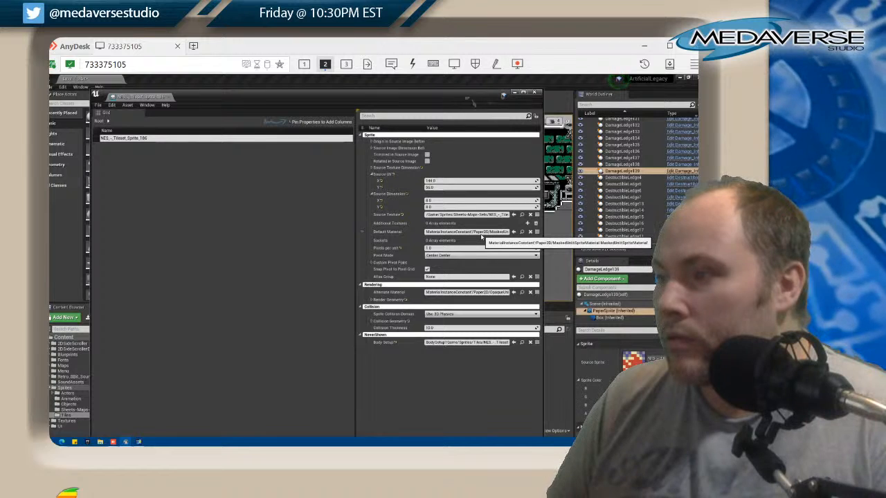
left_click(371, 262)
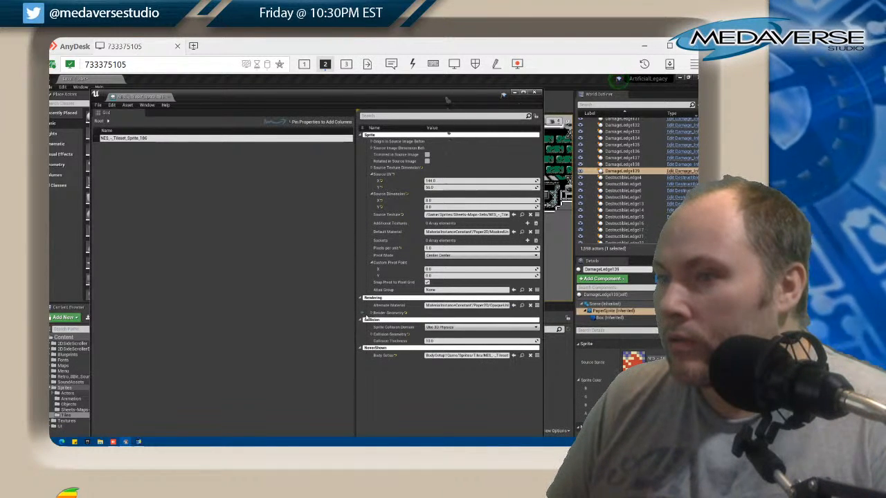
left_click(372, 313)
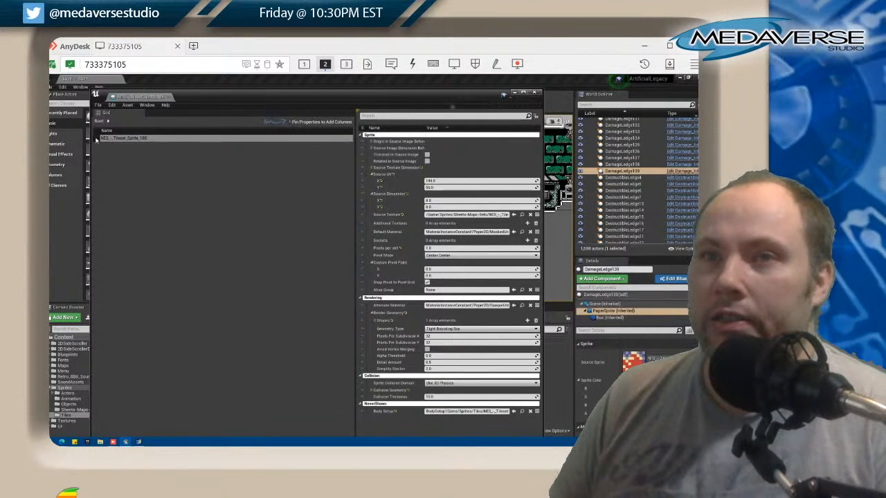
left_click(534, 92)
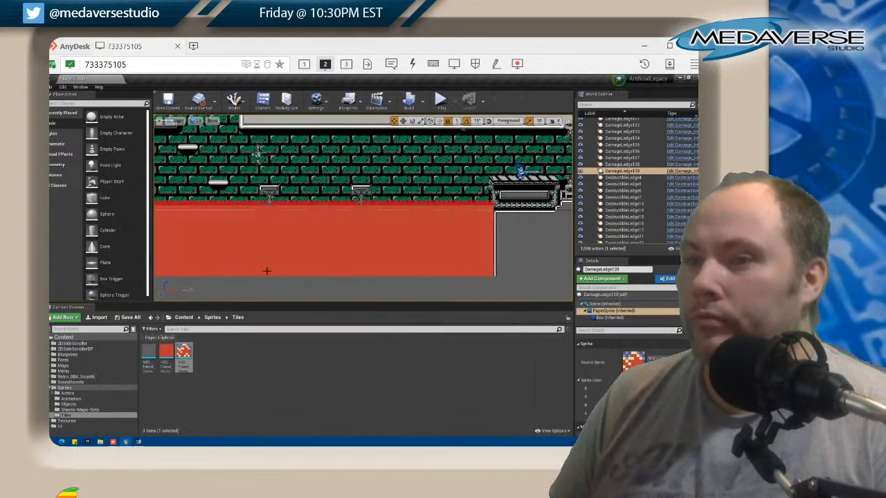
Open an asset audit for the NES_-_Tileset_Sprite_186 sprite and close it after viewing
right_click(185, 353)
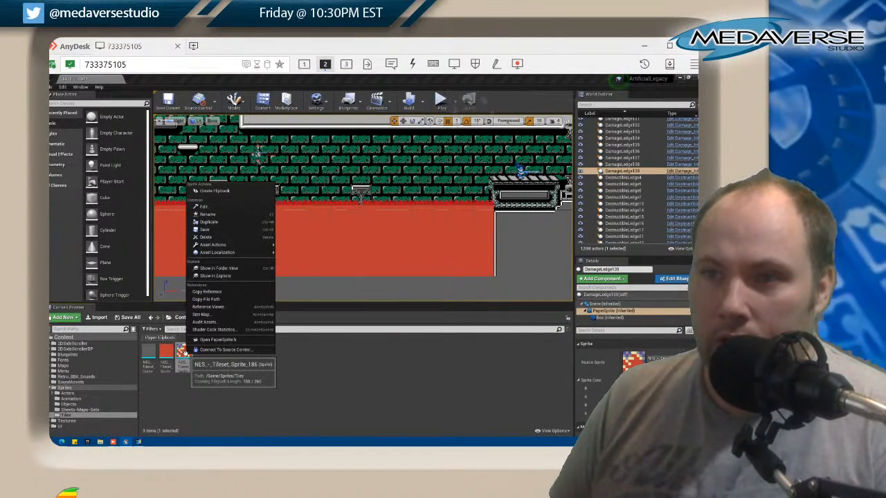
mouse_move(238, 259)
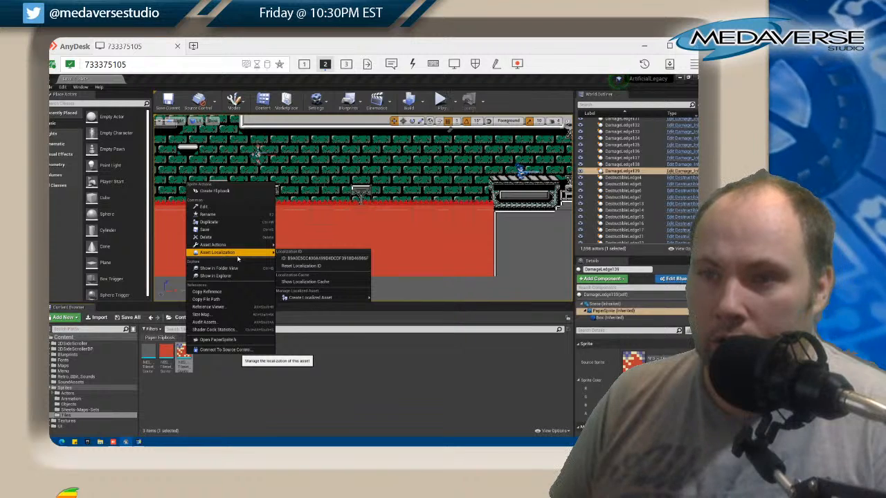
left_click(215, 322)
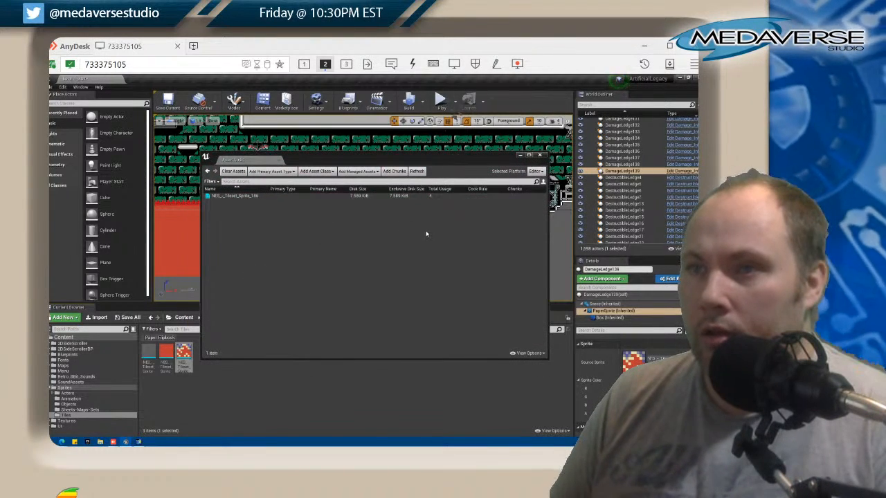
left_click(543, 157)
Set the red and blue values of DamageLedge138's PaperSprite colour to 0 and apply the black colour
left_click(628, 166)
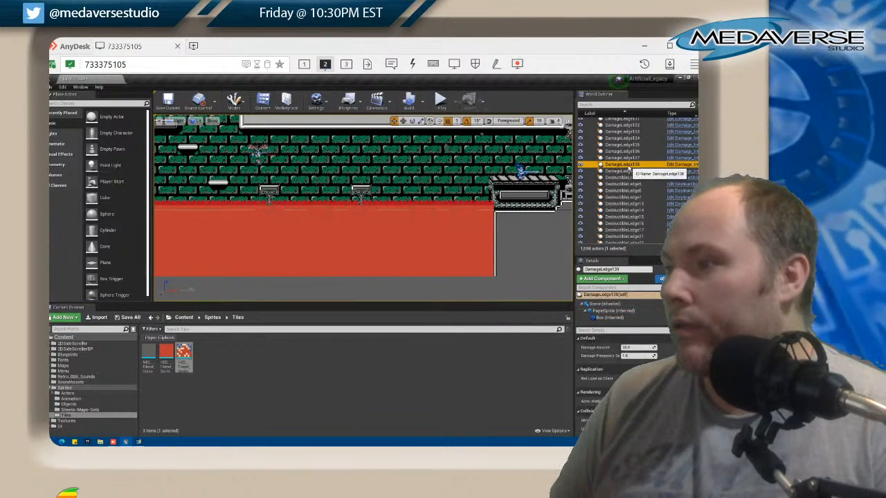
left_click(613, 311)
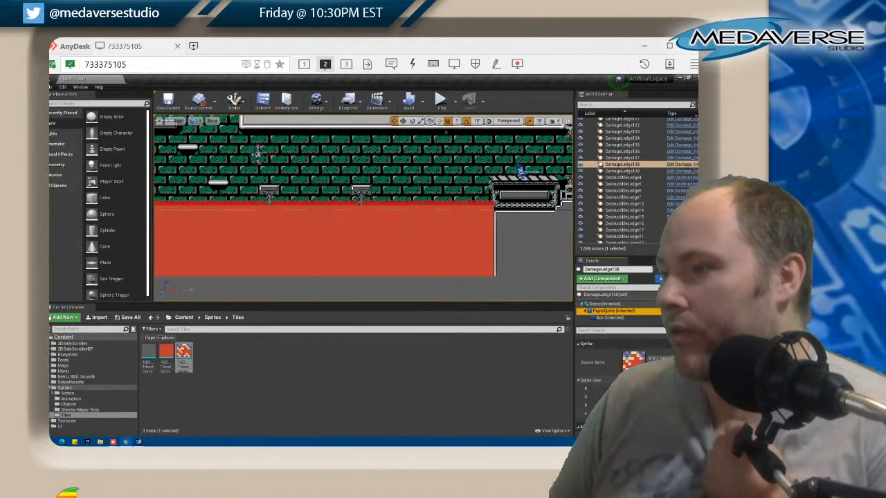
left_click(640, 380)
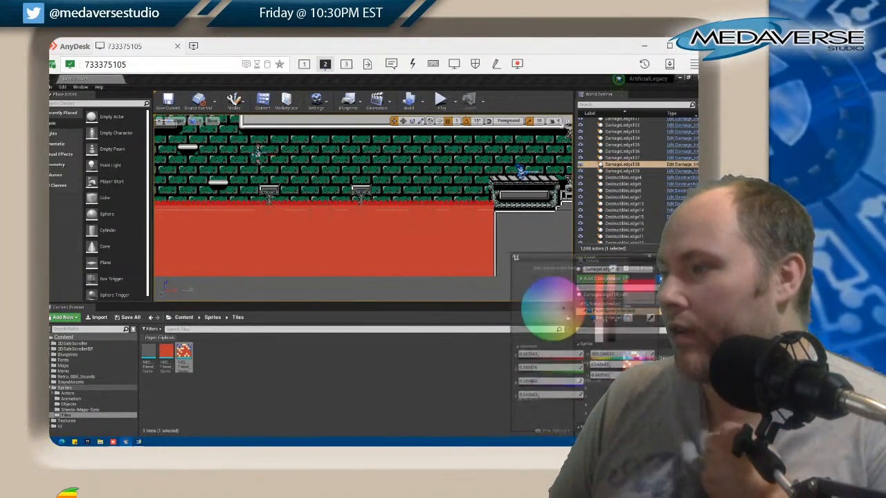
left_click(541, 357)
type("0")
key("Tab")
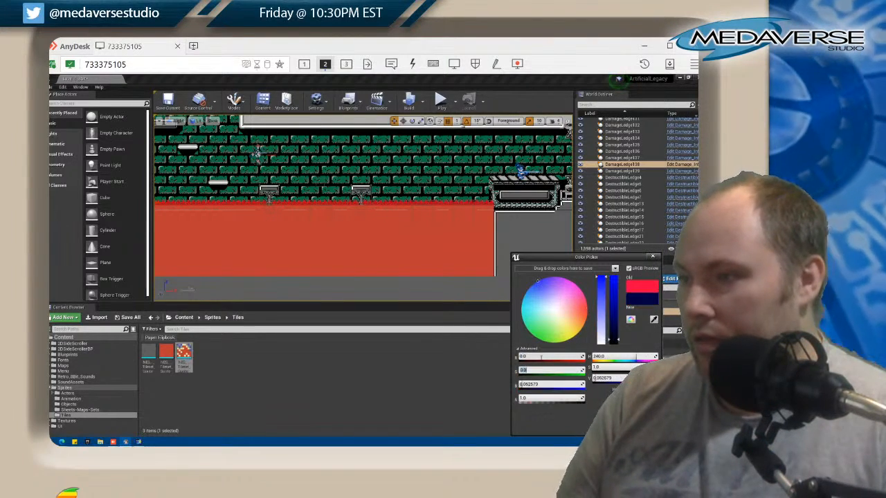
key("Tab")
type("0")
key("Tab")
left_click(619, 427)
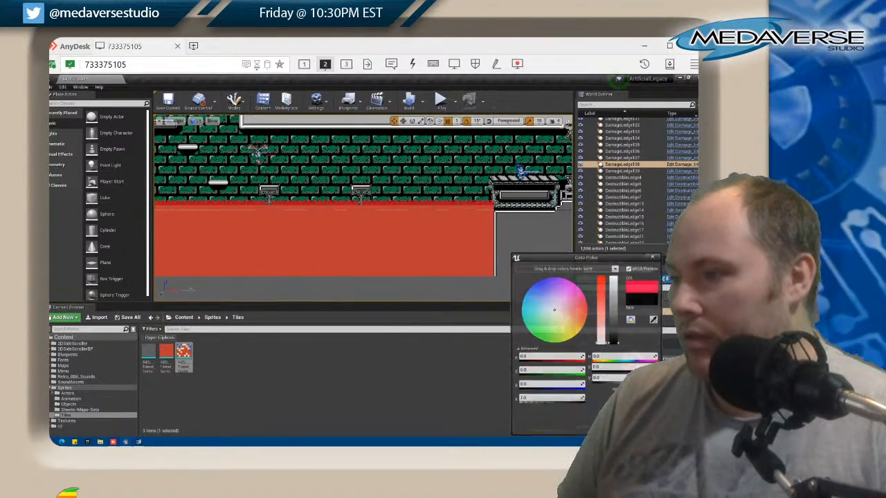
Set the red, green and blue values of DamageLedge80's PaperSprite colour to 0 and apply it
left_click(492, 204)
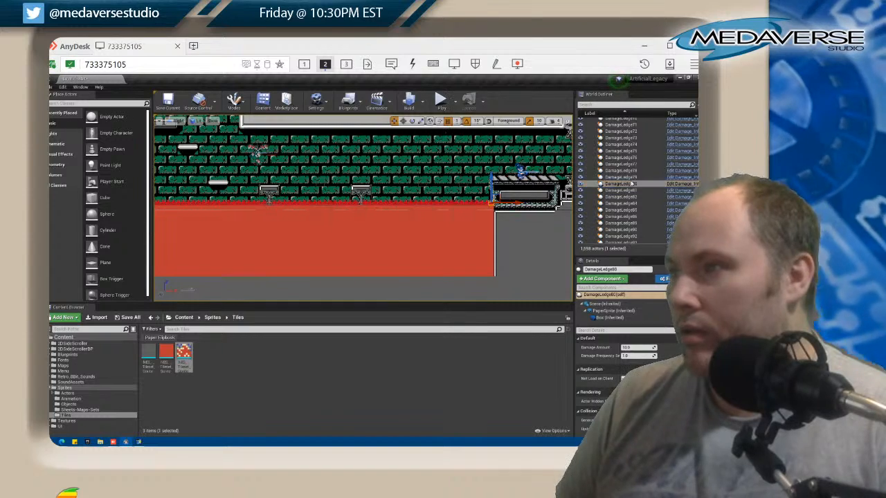
left_click(609, 311)
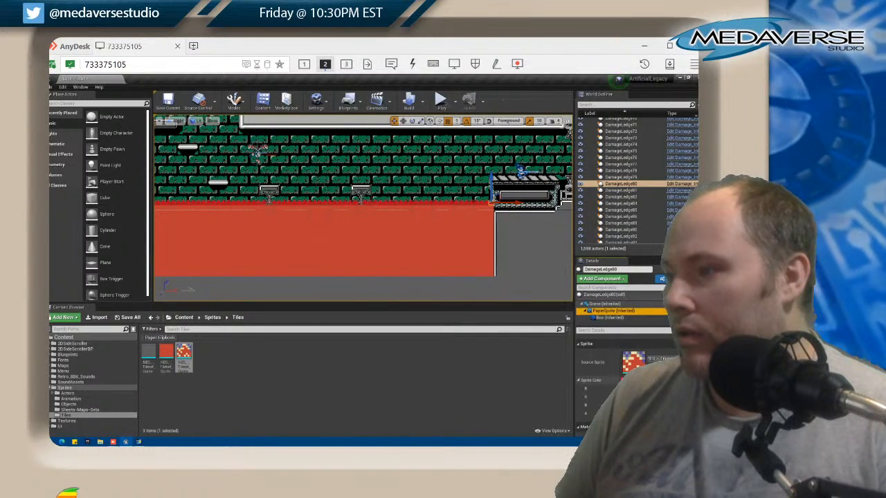
left_click(636, 381)
left_click(536, 358)
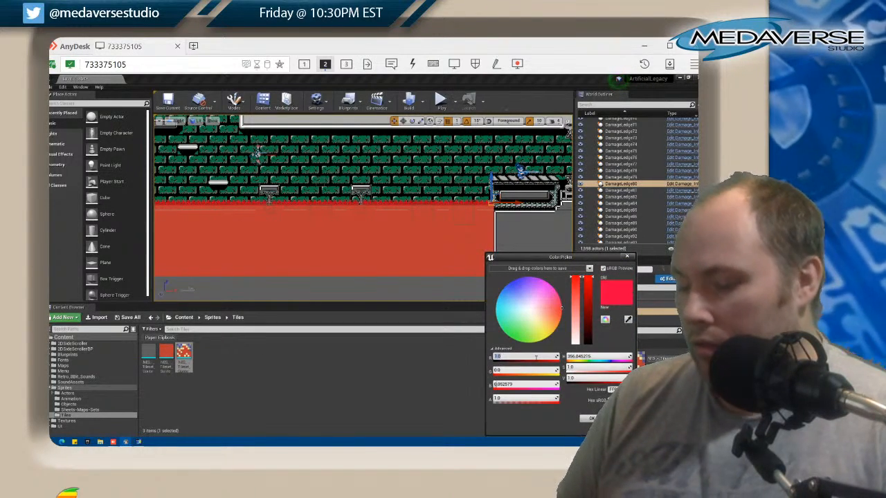
type("0")
key("Tab")
type("0")
key("Tab")
type("0")
key("Tab")
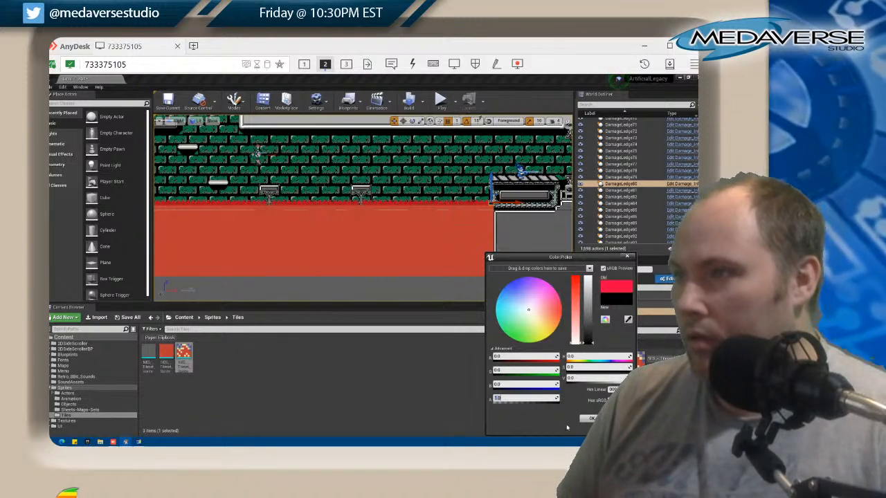
left_click(589, 419)
Set the red, green and blue values of DamageLedge80's sprite colour to 1 and apply it
scroll(520, 241, "up", 4)
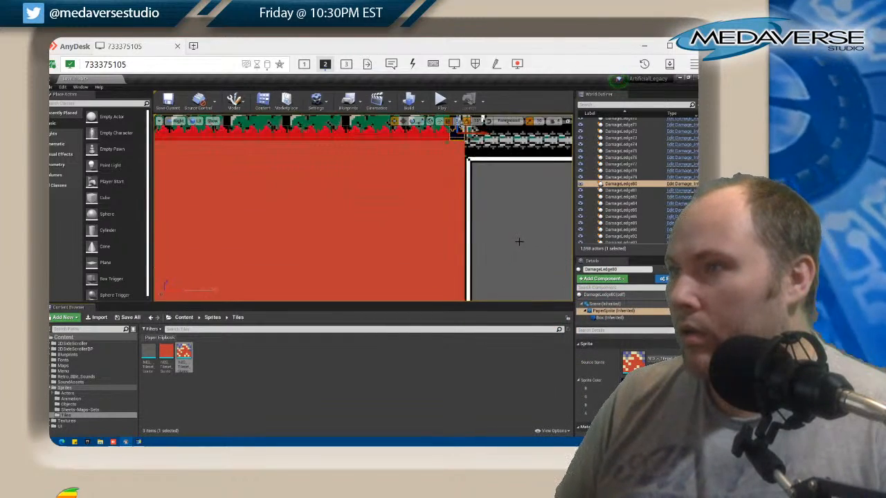
right_click(619, 185)
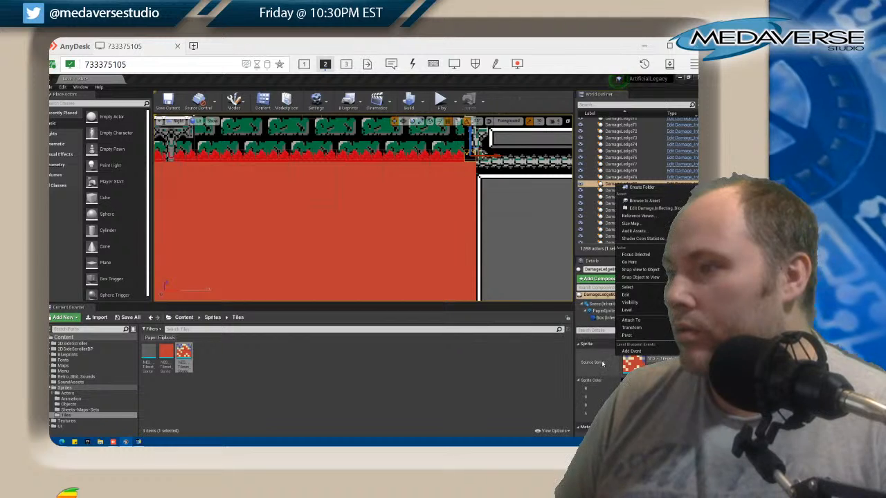
left_click(620, 380)
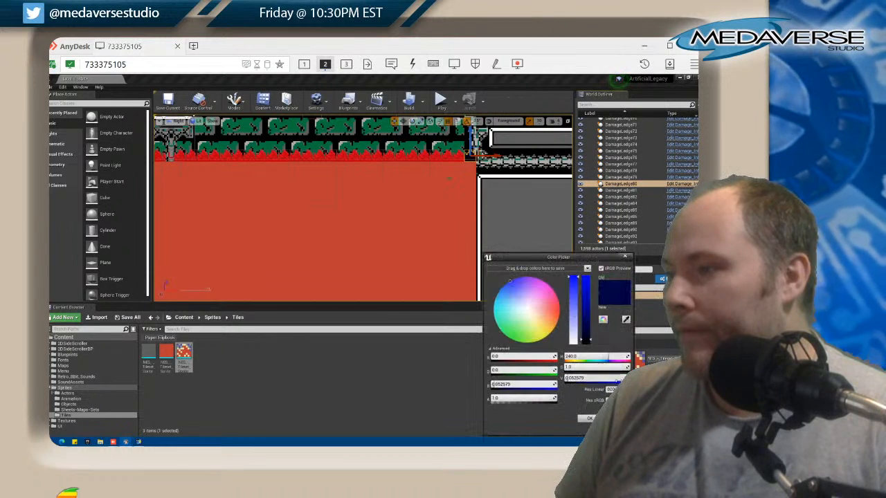
left_click(522, 358)
type("1")
key("Tab")
type("1")
key("Tab")
type("1")
key("Tab")
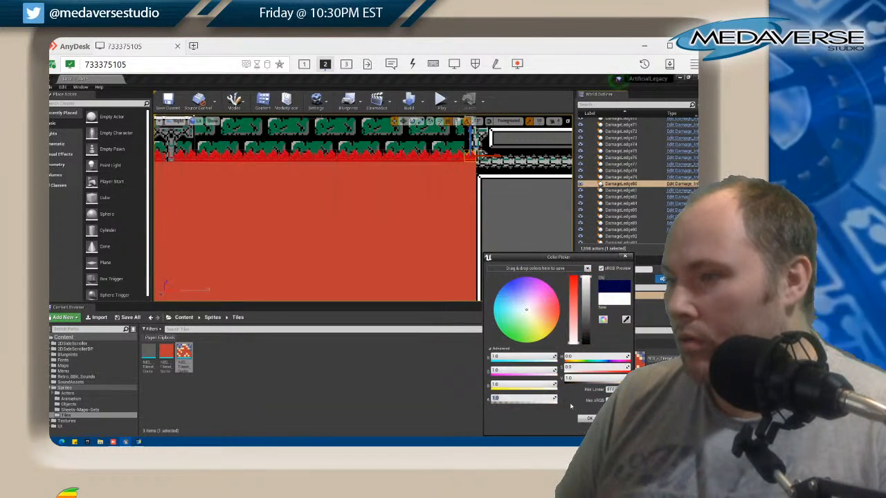
left_click(589, 418)
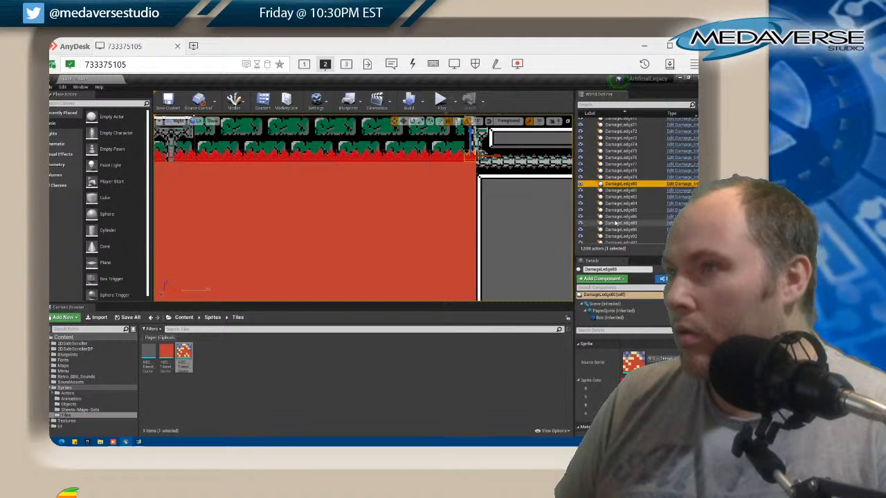
Reopen DamageLedge80's sprite colour and try a blue value of 1, followed by a hue of 1
left_click(623, 380)
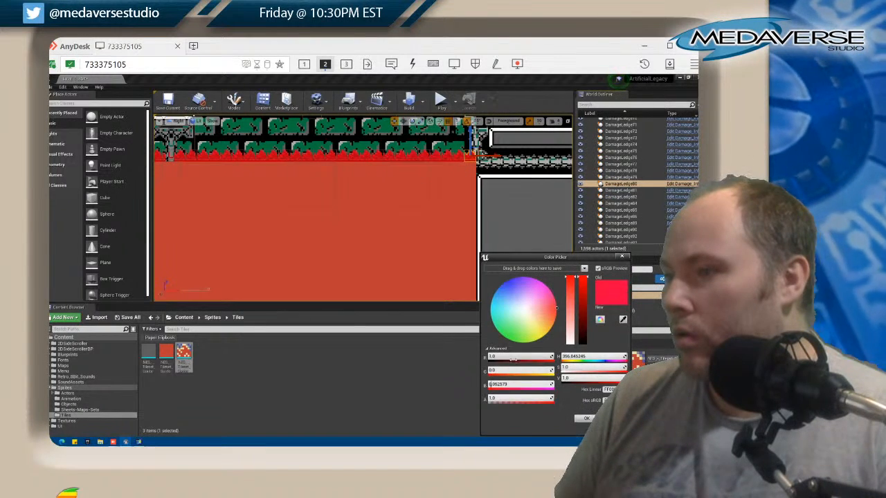
left_click(502, 383)
type("1")
key("Tab")
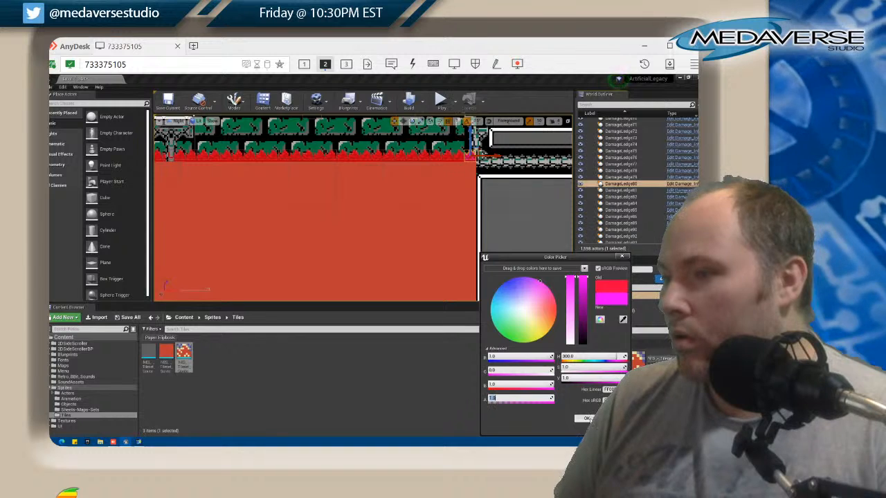
key("Tab")
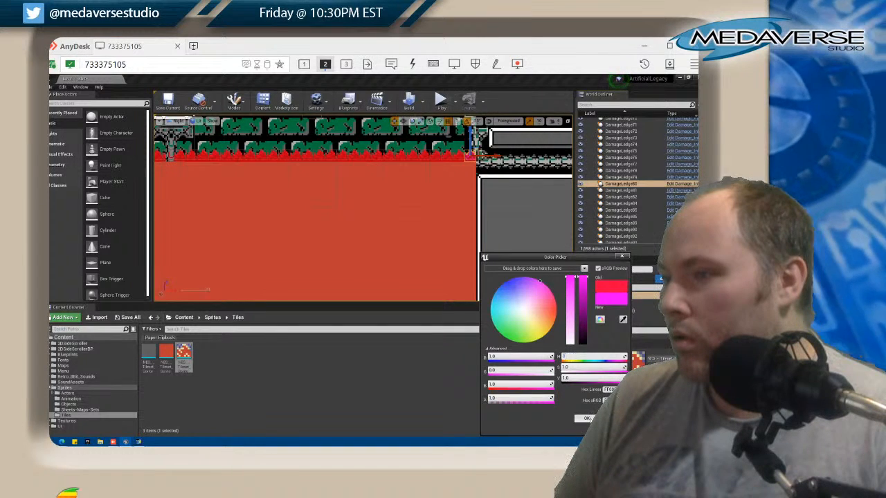
type("1")
key("Tab")
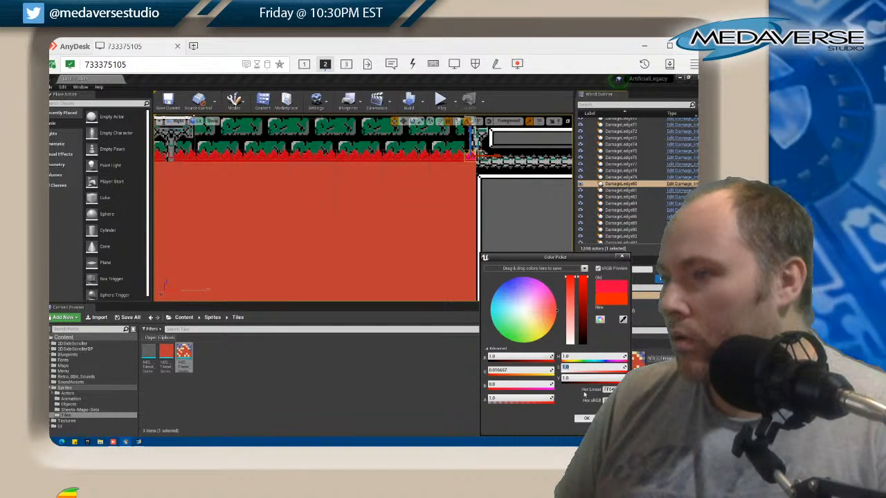
Set the hue, saturation and value of DamageLedge80's sprite colour to 0 and apply it
left_click(573, 356)
type("0")
key("Tab")
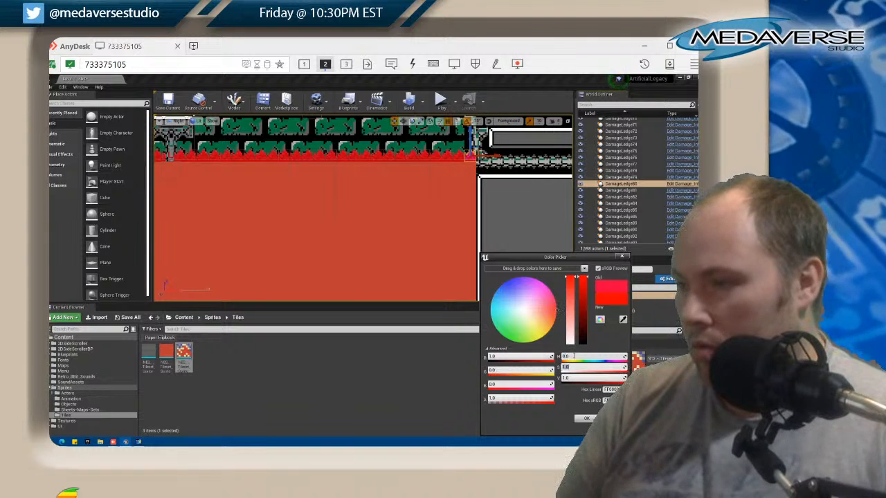
type("0")
key("Tab")
type("0")
key("Return")
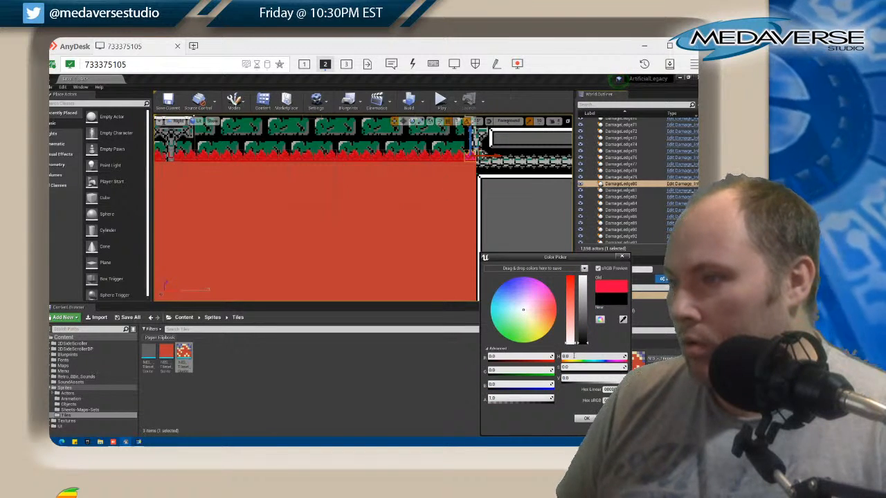
left_click(587, 419)
Reduce the saturation of DamageLedge80's sprite colour to 0 for pure white and apply it
left_click(626, 381)
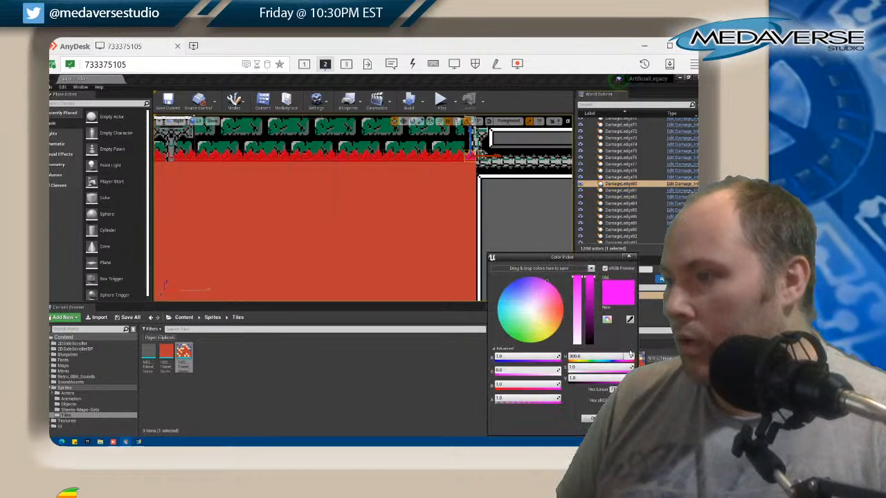
left_click(577, 344)
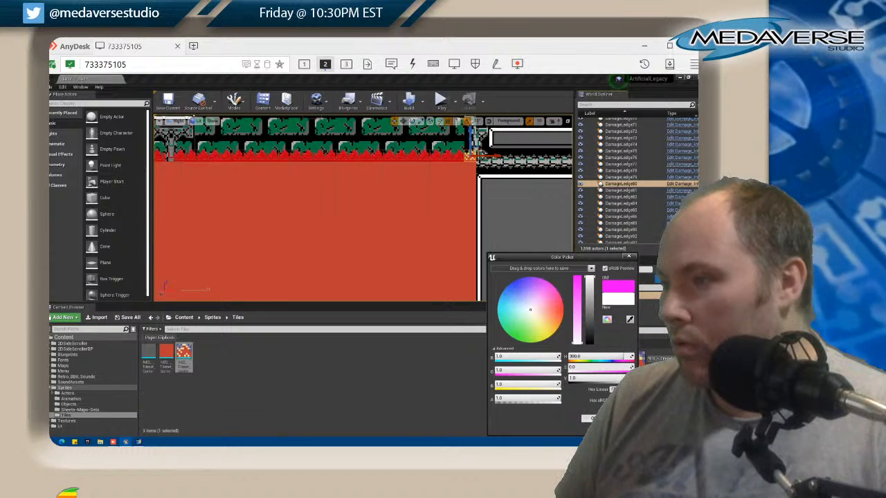
left_click(590, 418)
Reduce the saturation of DamageLedge79's sprite colour to 0 and apply it
left_click(458, 158)
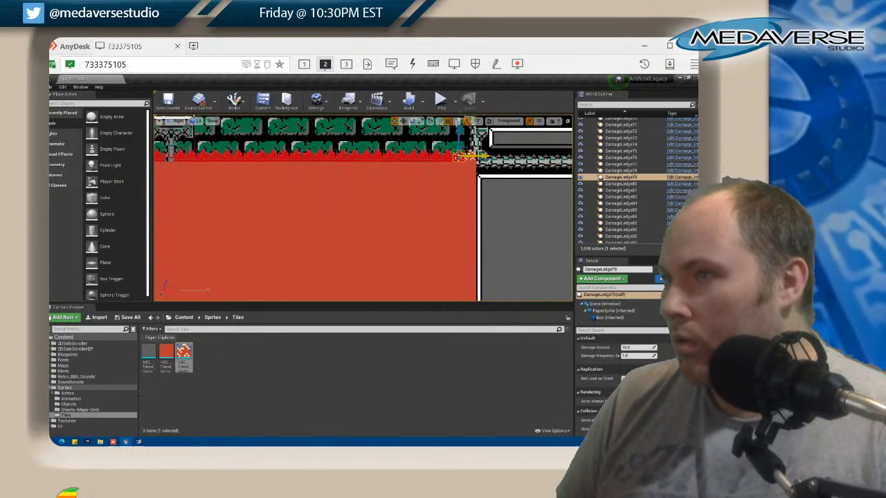
left_click(610, 311)
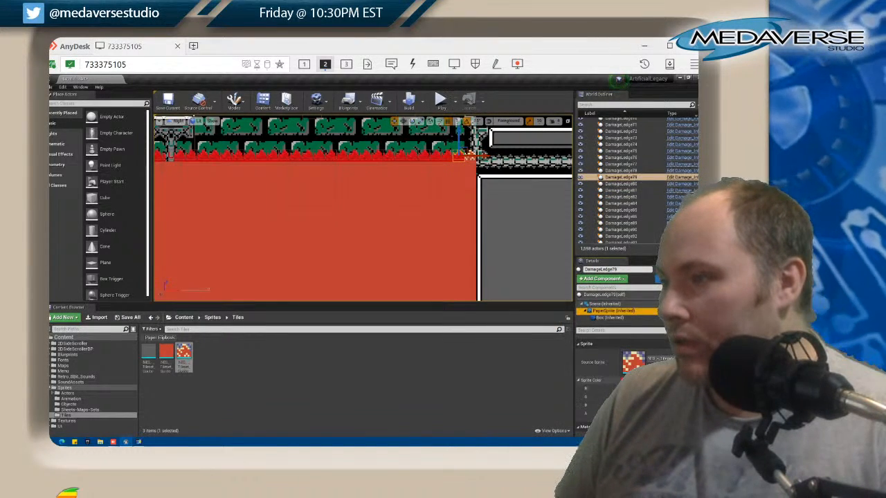
left_click(624, 380)
left_click_drag(571, 325, 576, 356)
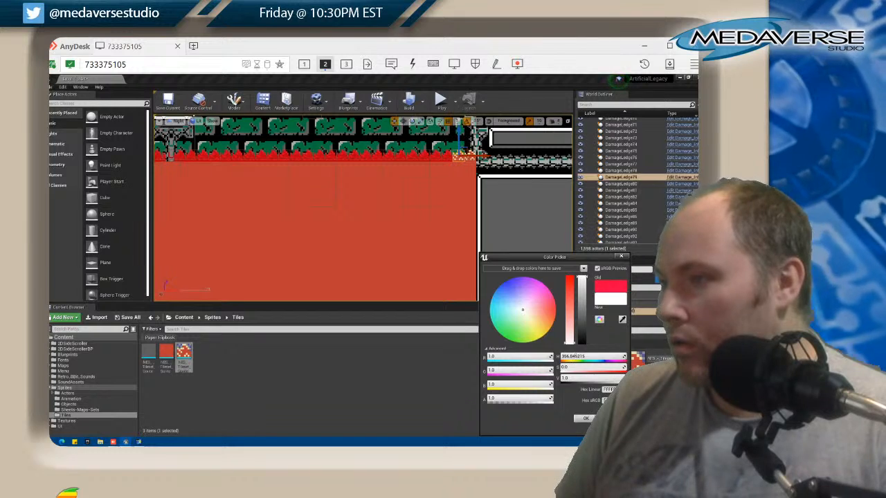
left_click(586, 419)
Set the saturation of DamageLedge78's sprite colour to 0 for pure white and apply it
left_click(621, 170)
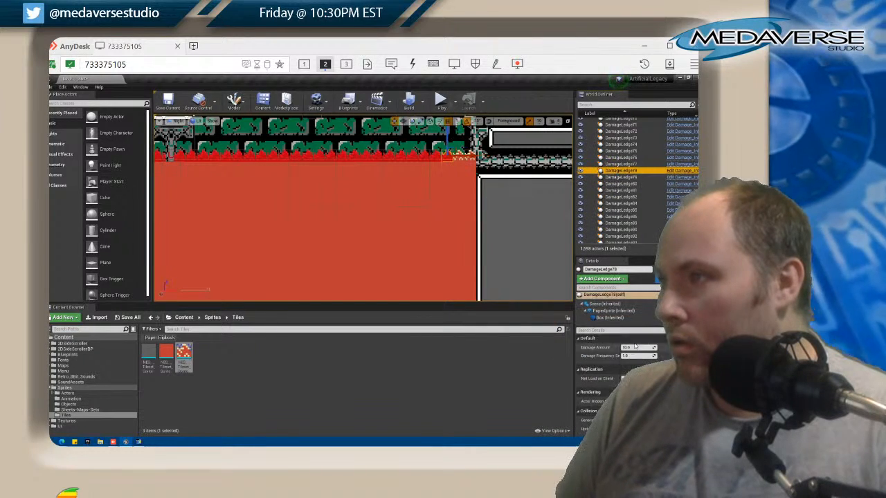
left_click(609, 311)
left_click(625, 380)
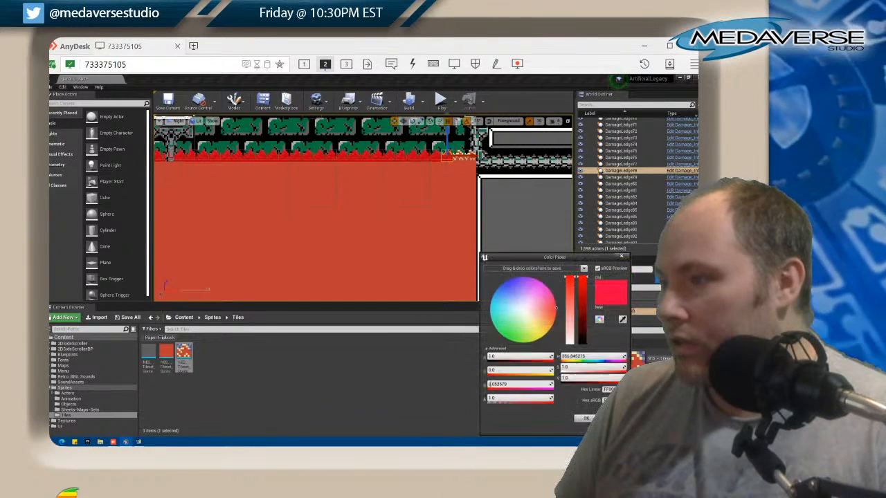
left_click_drag(570, 326, 573, 355)
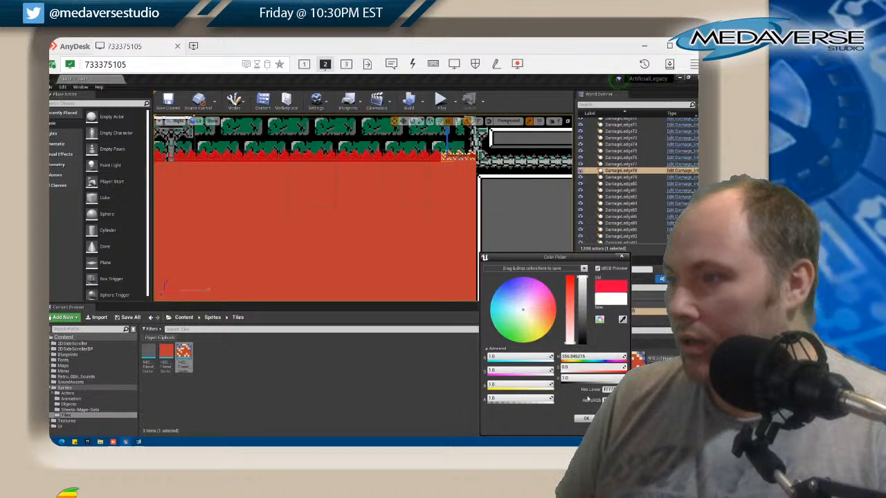
left_click(585, 418)
Bring DamageLedge77's sprite colour down to zero saturation, apply it and clear the asset selection
left_click(621, 164)
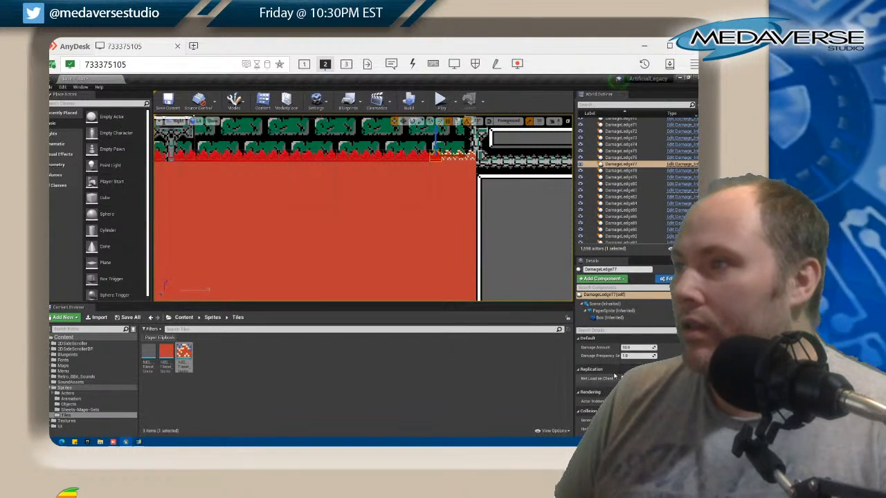
left_click(612, 311)
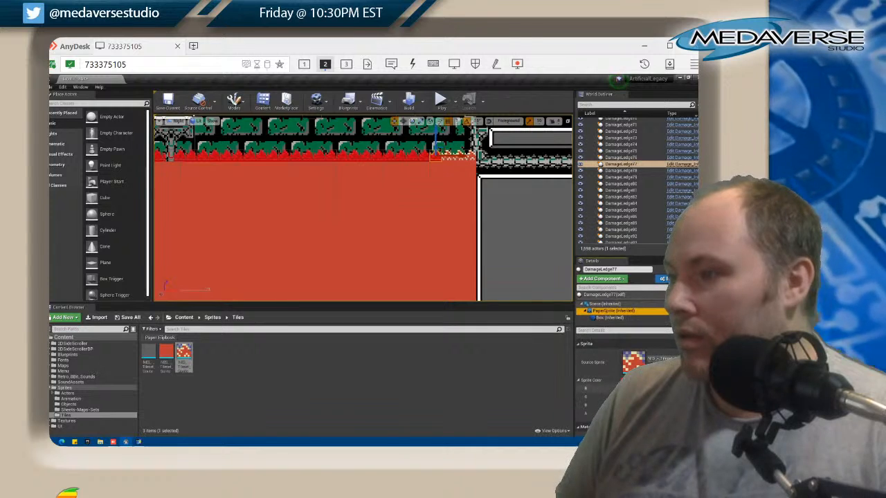
left_click(632, 380)
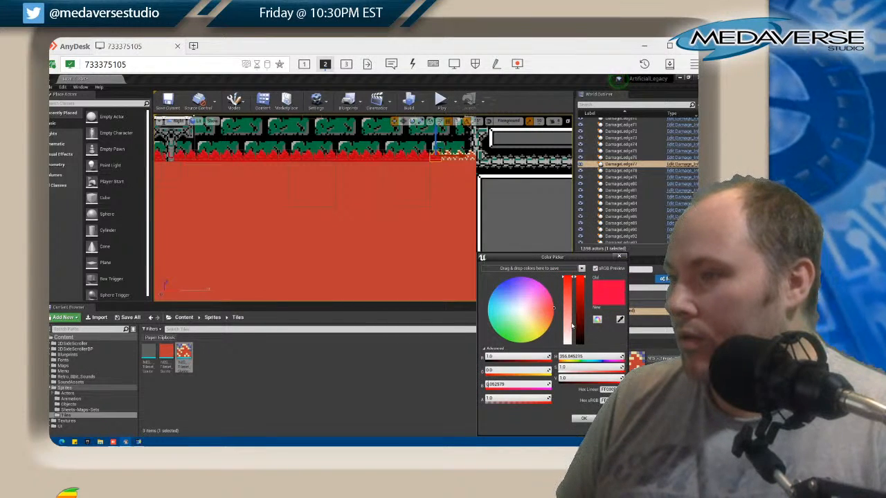
left_click_drag(570, 325, 569, 370)
left_click(586, 419)
left_click(405, 391)
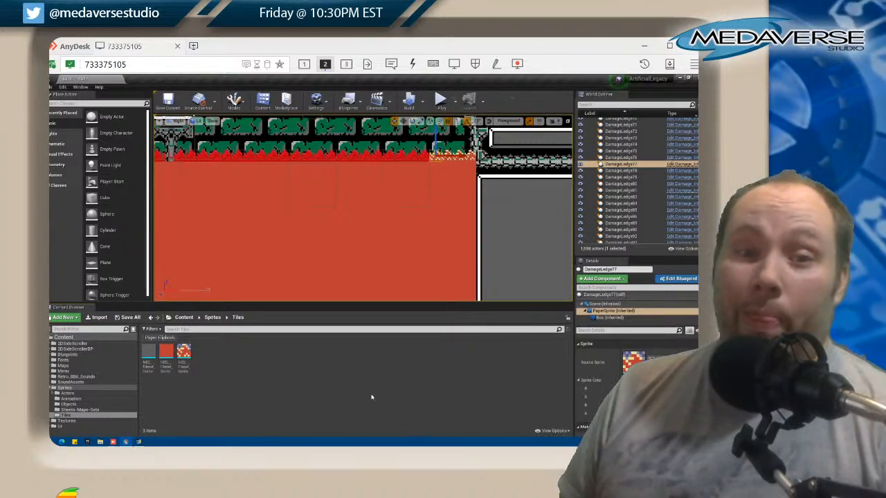
Survey the whole level, from the lava room to the brick rooms, for other damage ledges with a red tint
scroll(430, 174, "down", 3)
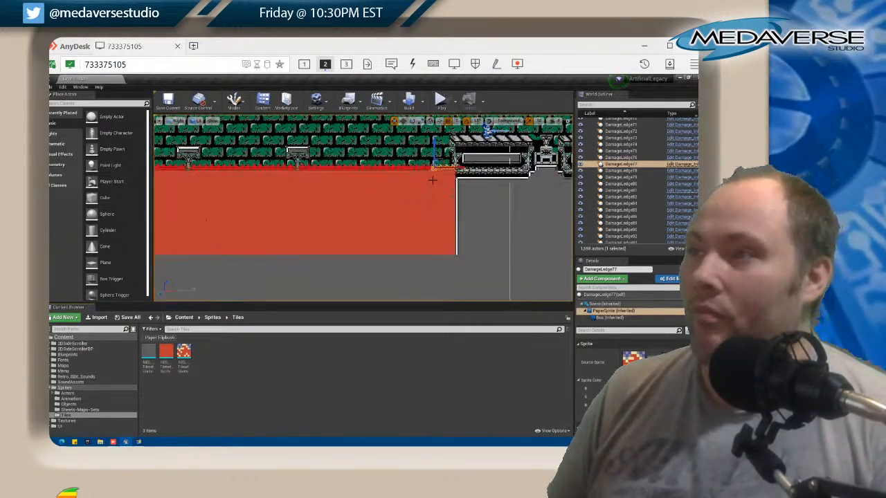
left_click_drag(449, 185, 382, 278)
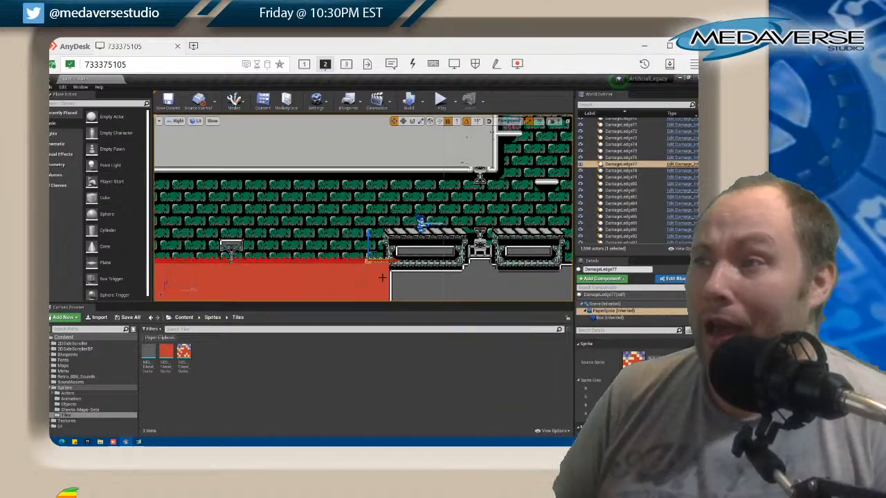
scroll(412, 245, "up", 4)
scroll(412, 243, "down", 7)
left_click_drag(406, 218, 350, 249)
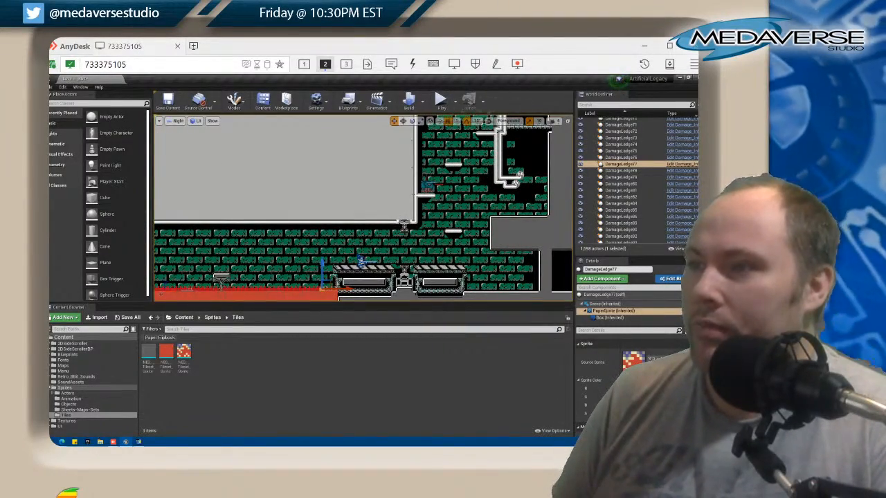
scroll(366, 238, "down", 6)
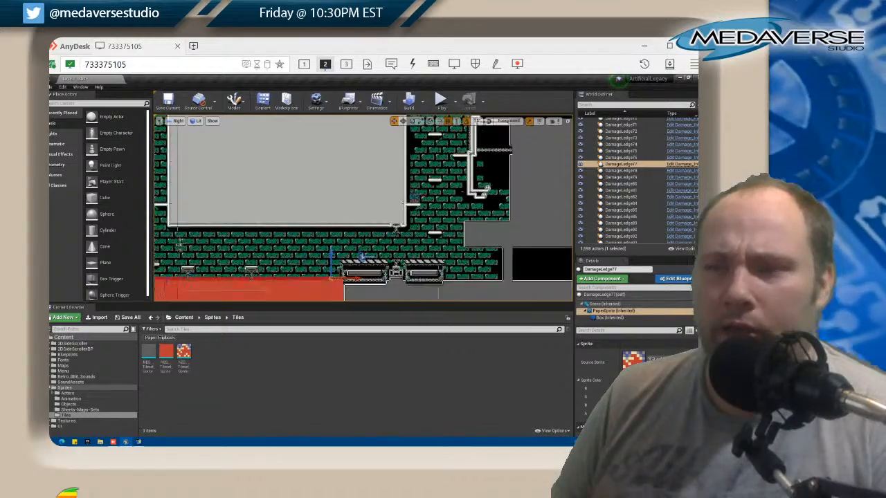
left_click_drag(482, 174, 344, 218)
scroll(411, 228, "down", 2)
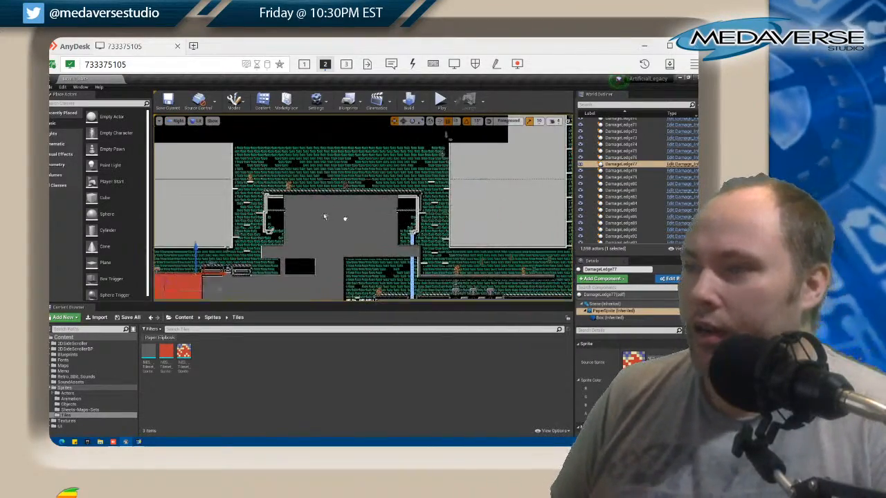
left_click_drag(421, 226, 470, 244)
scroll(397, 198, "down", 8)
scroll(445, 199, "up", 10)
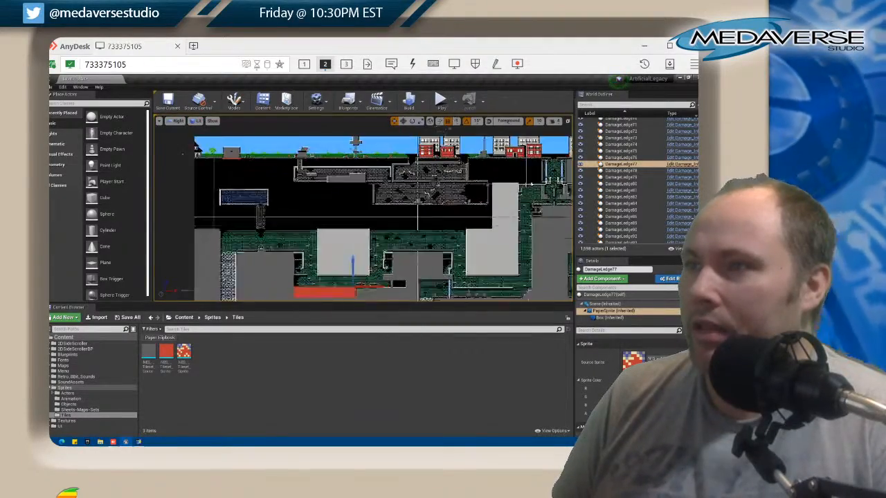
scroll(485, 213, "up", 5)
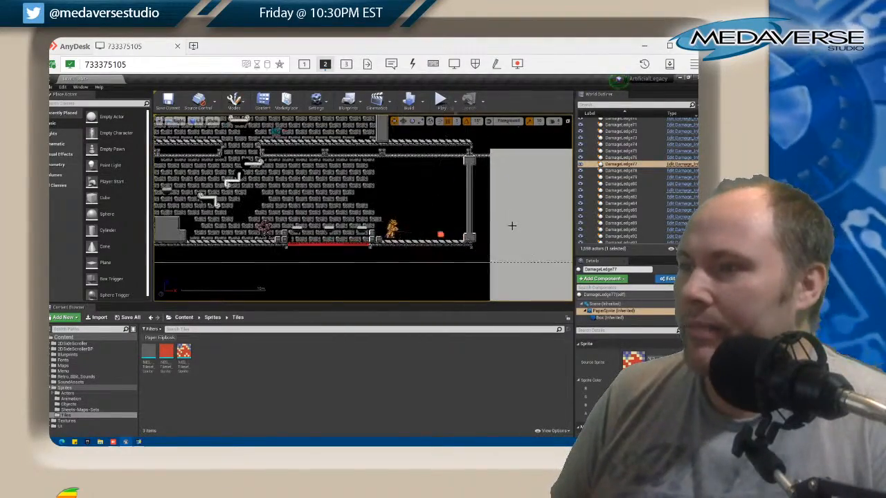
right_click(313, 220)
right_click(453, 190)
left_click_drag(464, 160, 418, 181)
Switch to GraphicsGale, bring the items.png image forward and place its window beside the NES tileset
left_click(139, 441)
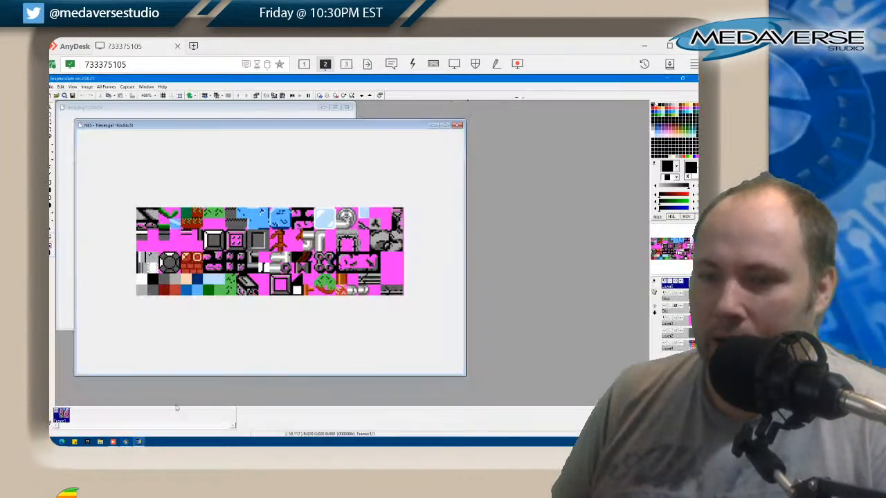
left_click(252, 110)
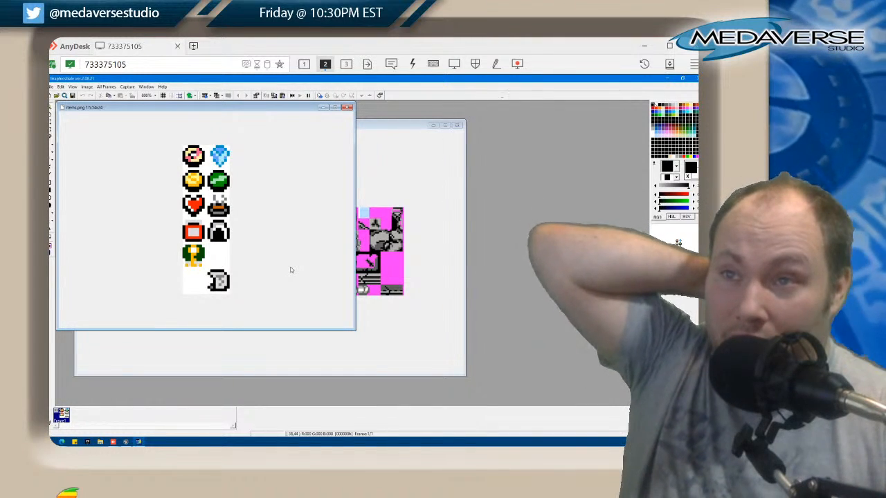
scroll(192, 155, "up", 1)
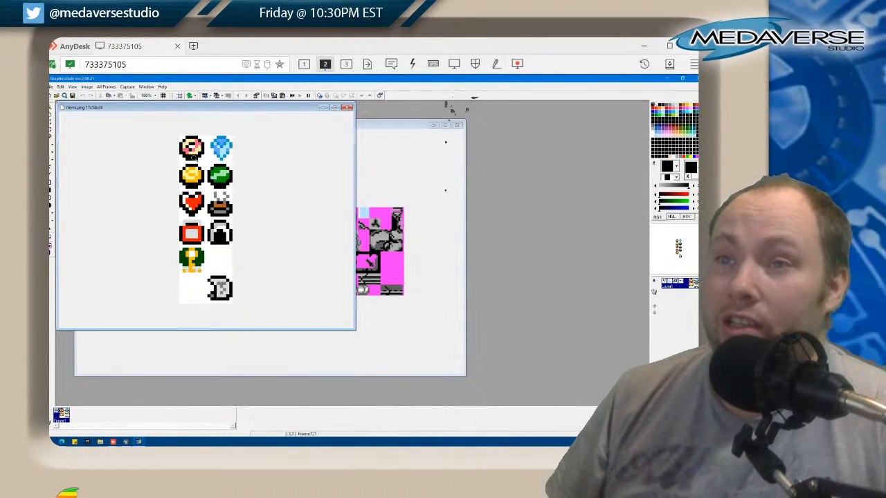
left_click_drag(222, 109, 394, 163)
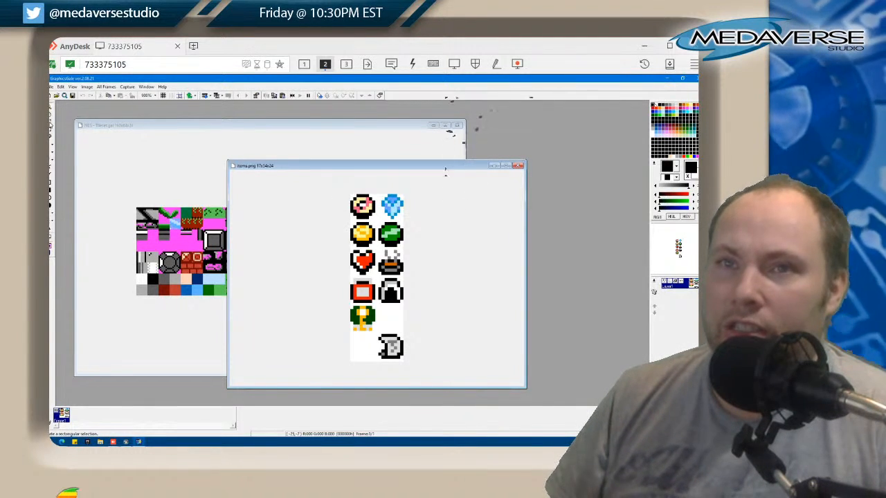
Cut the donut sprite from items.png, paste it inside the framed block in the tileset's lowest row and deselect it
left_click_drag(352, 196, 377, 221)
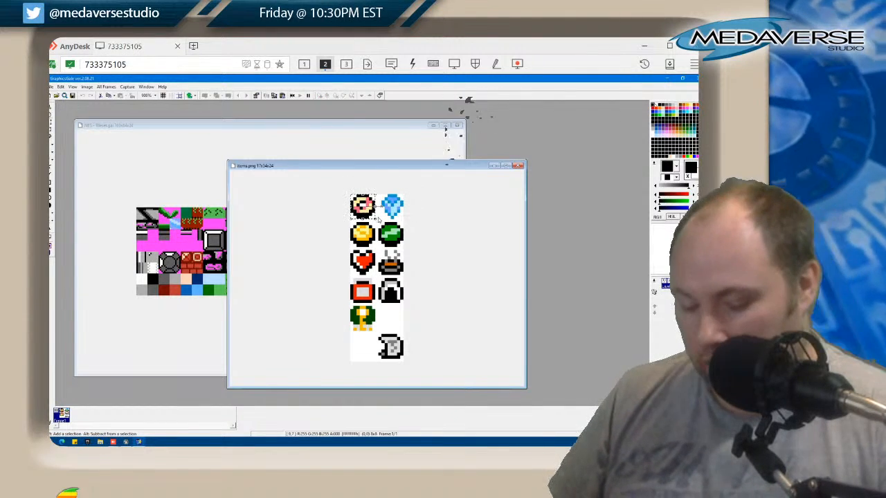
key("ctrl+x")
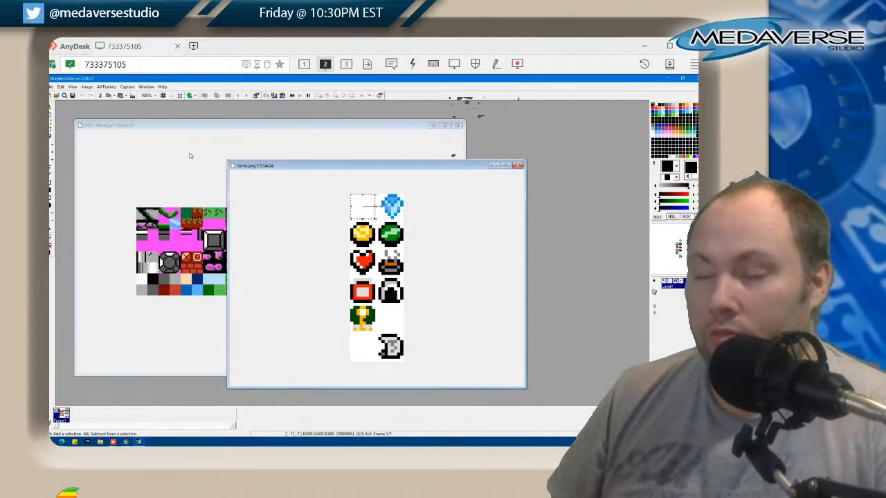
left_click(190, 156)
key("ctrl+v")
left_click_drag(142, 211, 280, 283)
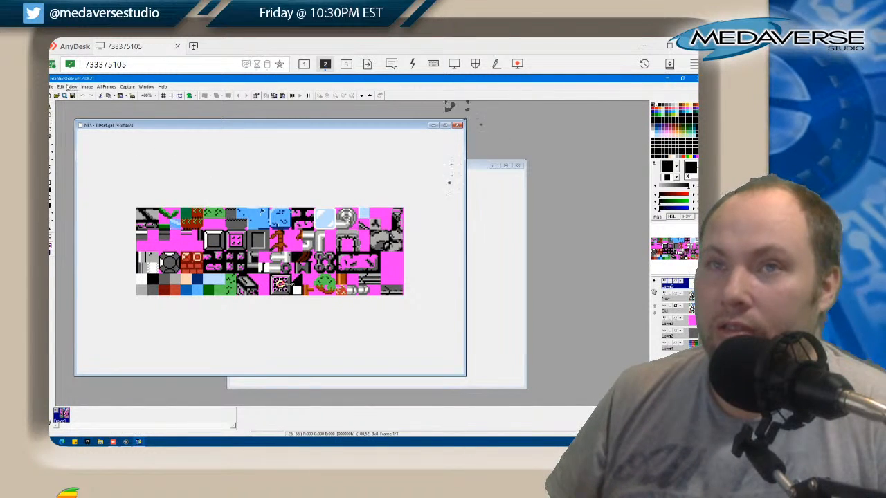
left_click(61, 87)
left_click(83, 207)
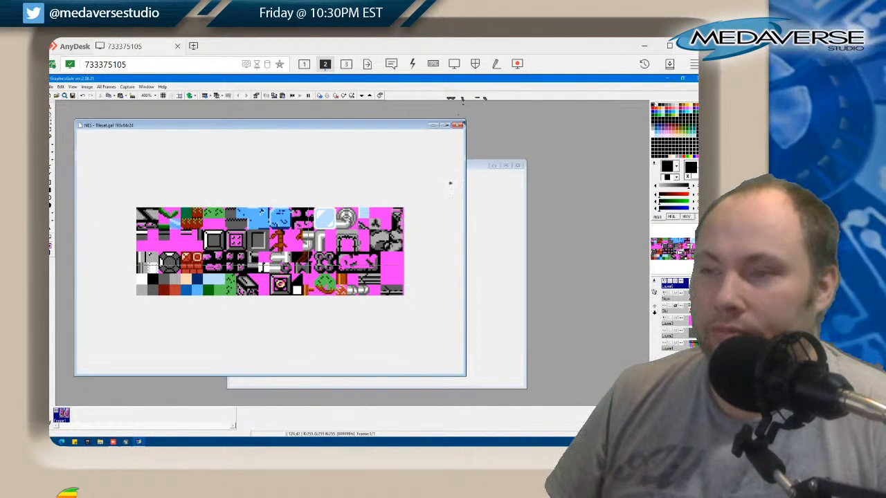
Undo the donut paste in the tileset, then clear the selection in items.png and undo the cut there
key("ctrl+z")
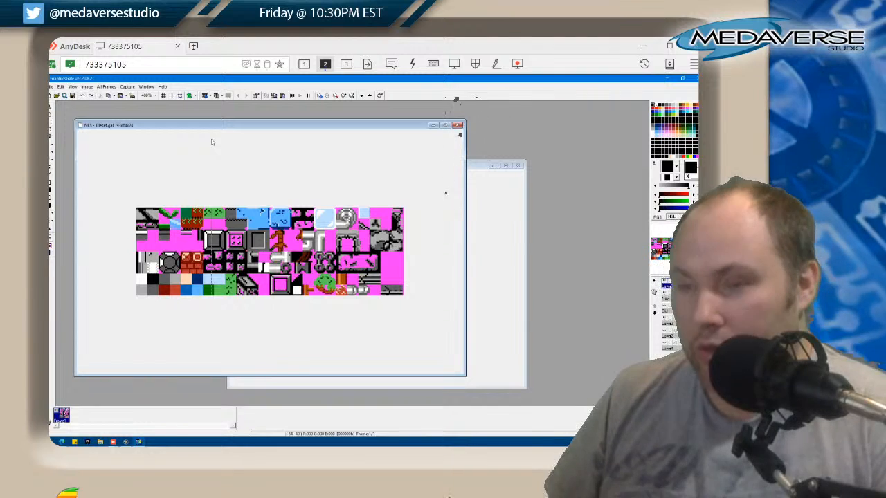
left_click(487, 166)
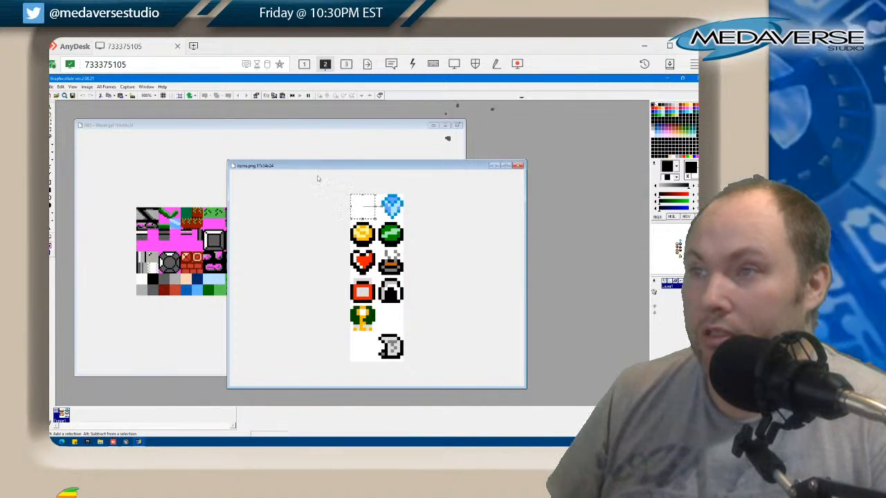
left_click(61, 87)
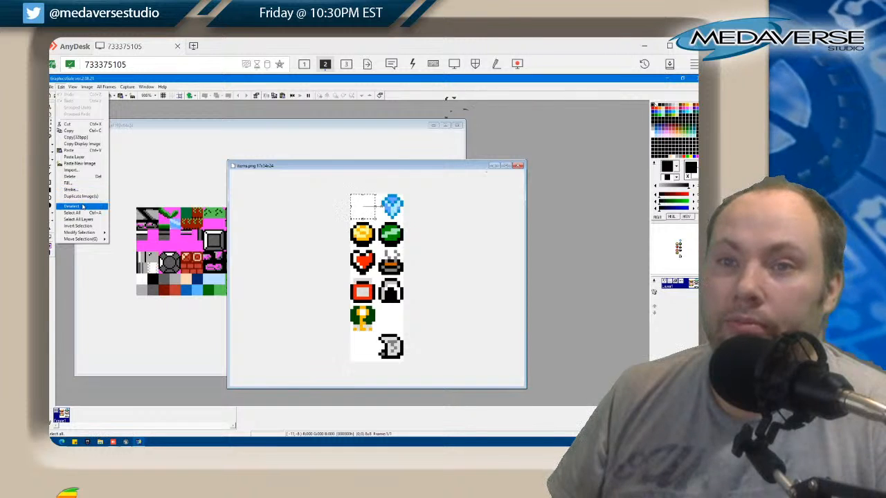
left_click(83, 207)
left_click(61, 87)
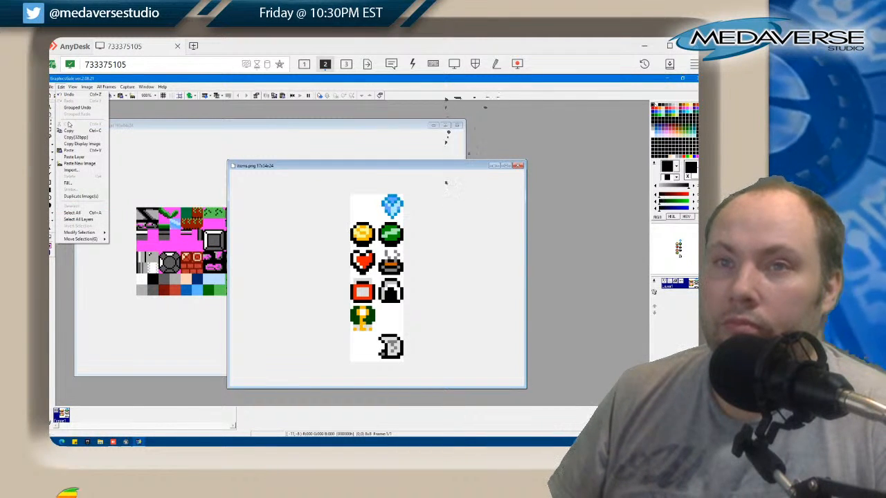
left_click(80, 104)
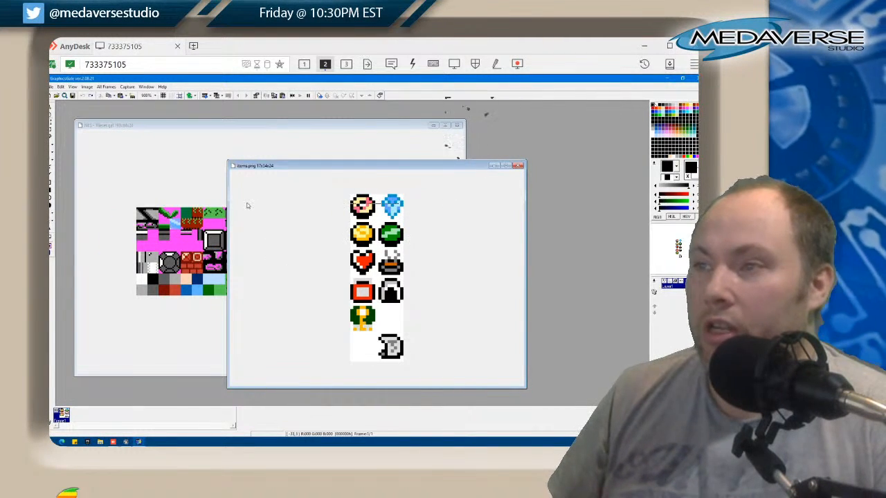